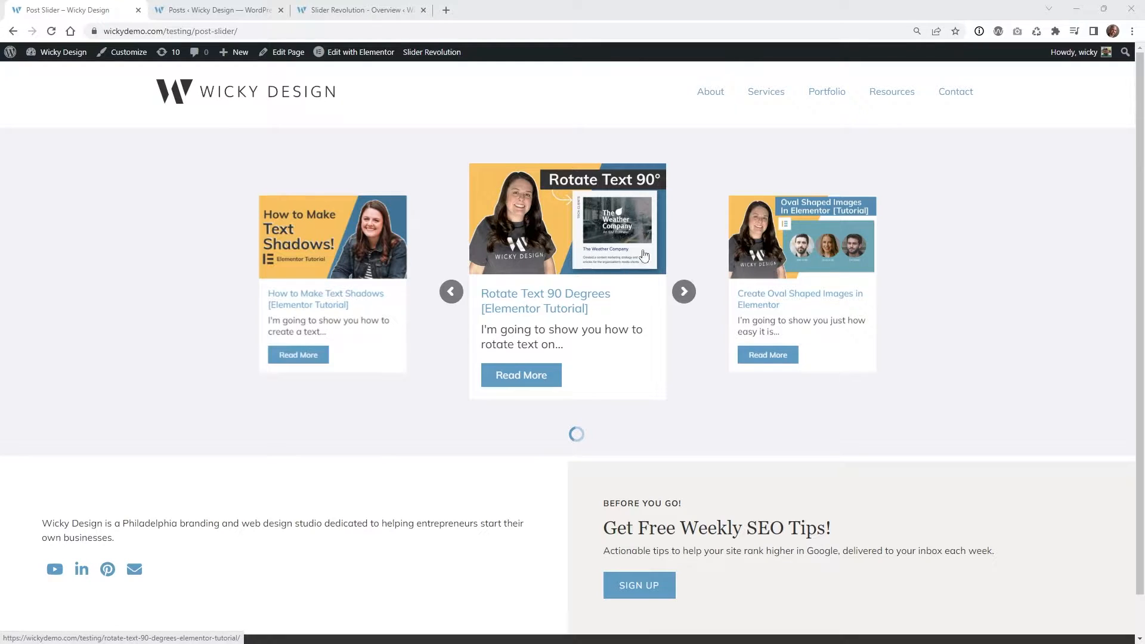
# Advance the carousel on the Post Slider page through several posts to examine how its cards look in motion.
pyautogui.click(684, 292)
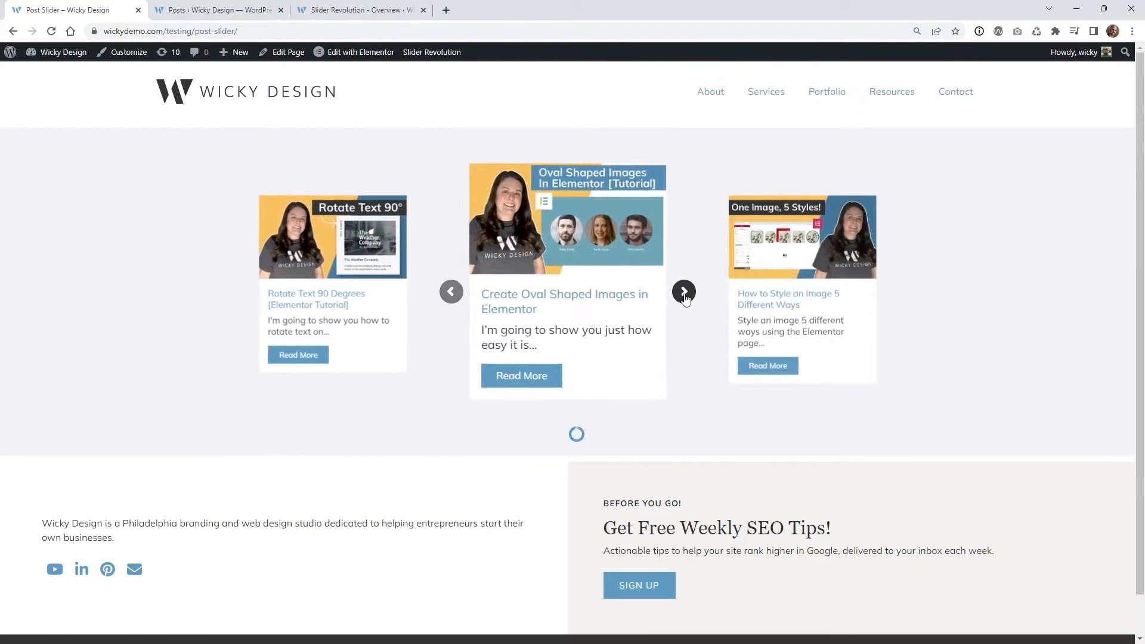
pyautogui.click(684, 293)
pyautogui.click(684, 292)
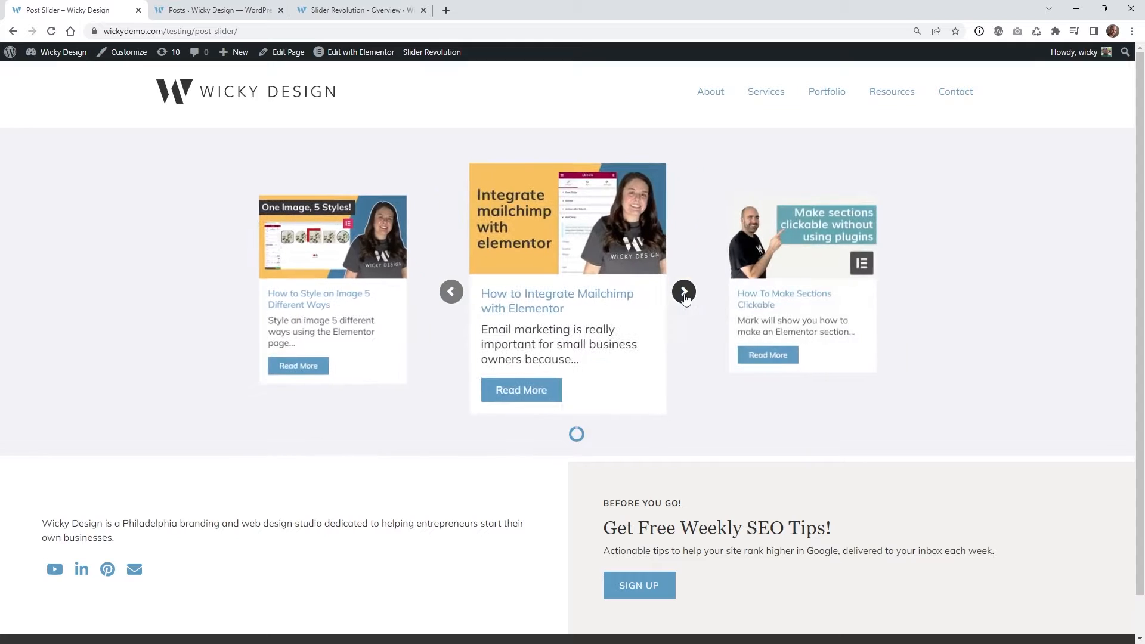
pyautogui.click(684, 292)
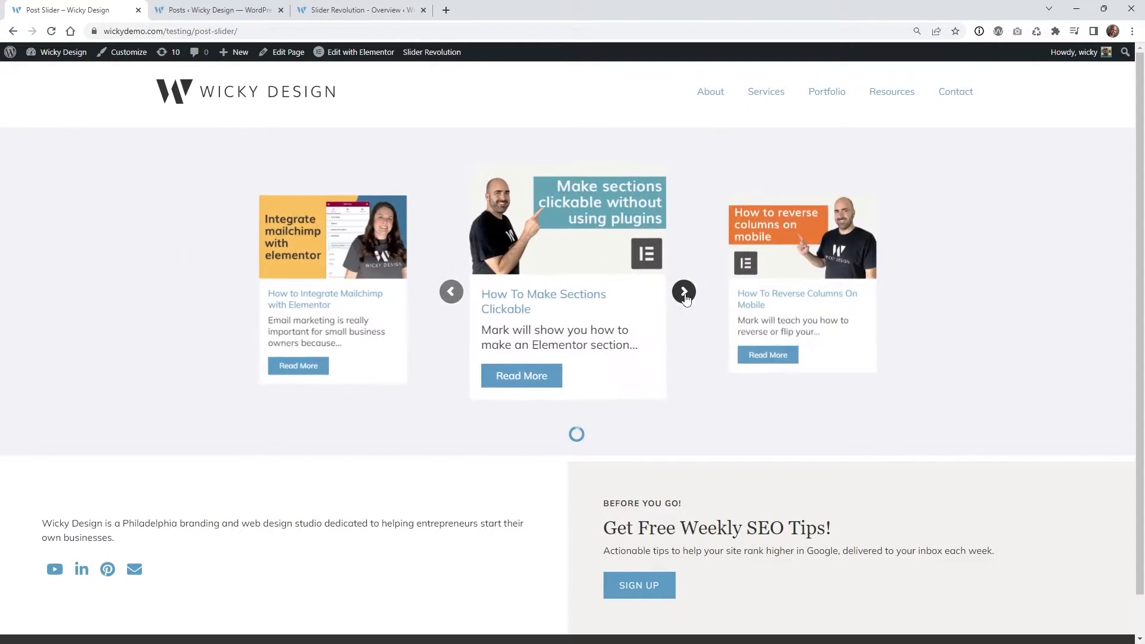
# Review the full list of Elementor-category posts in the WordPress posts admin.
pyautogui.click(192, 7)
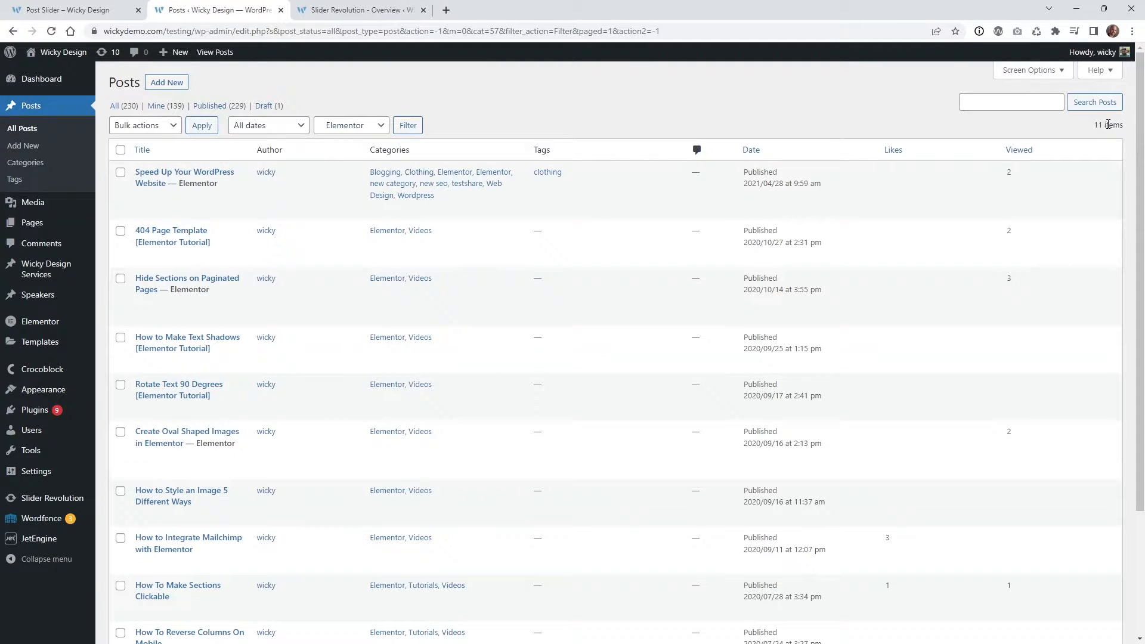
pyautogui.scroll(-3, 537, 431)
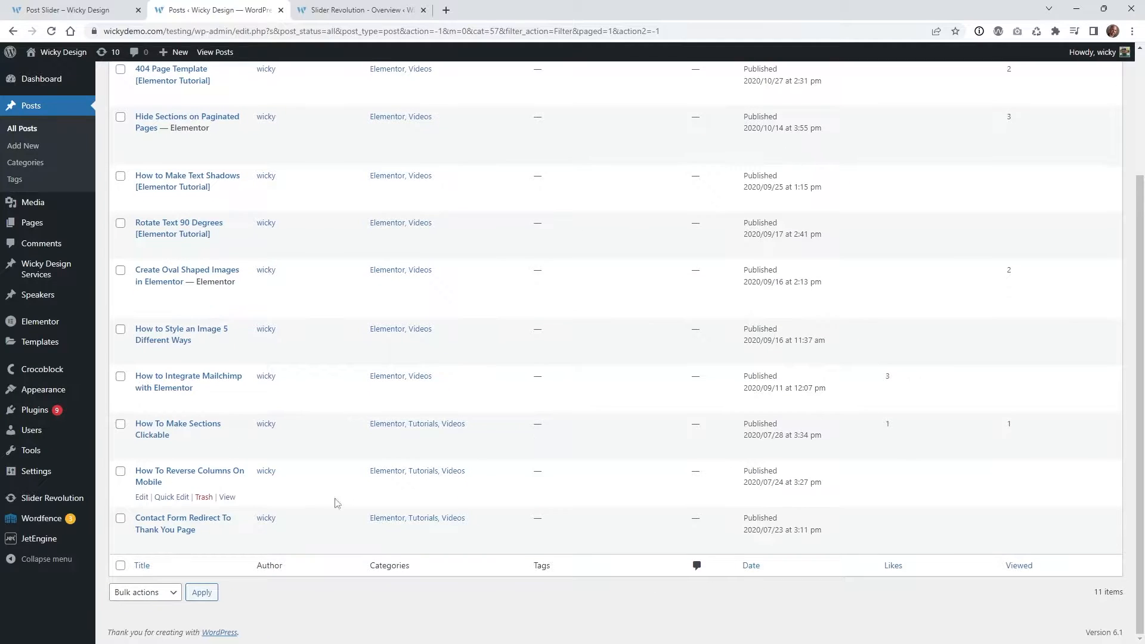
pyautogui.scroll(3, 360, 514)
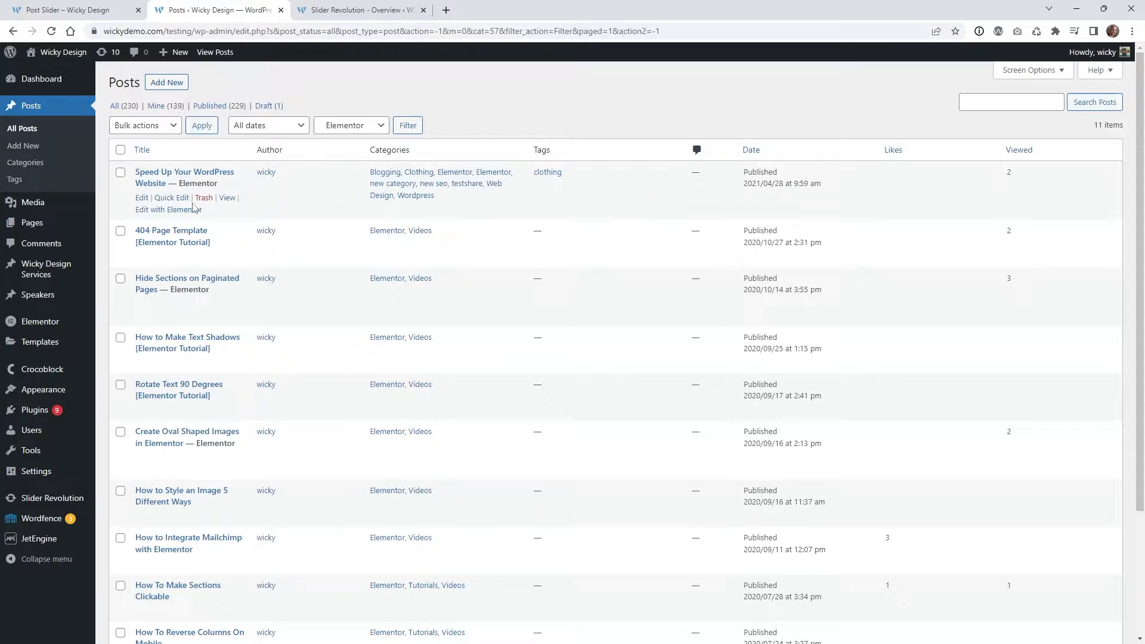
# Open the 404 Page Template post for editing and examine its categories, featured image and excerpt.
pyautogui.click(172, 242)
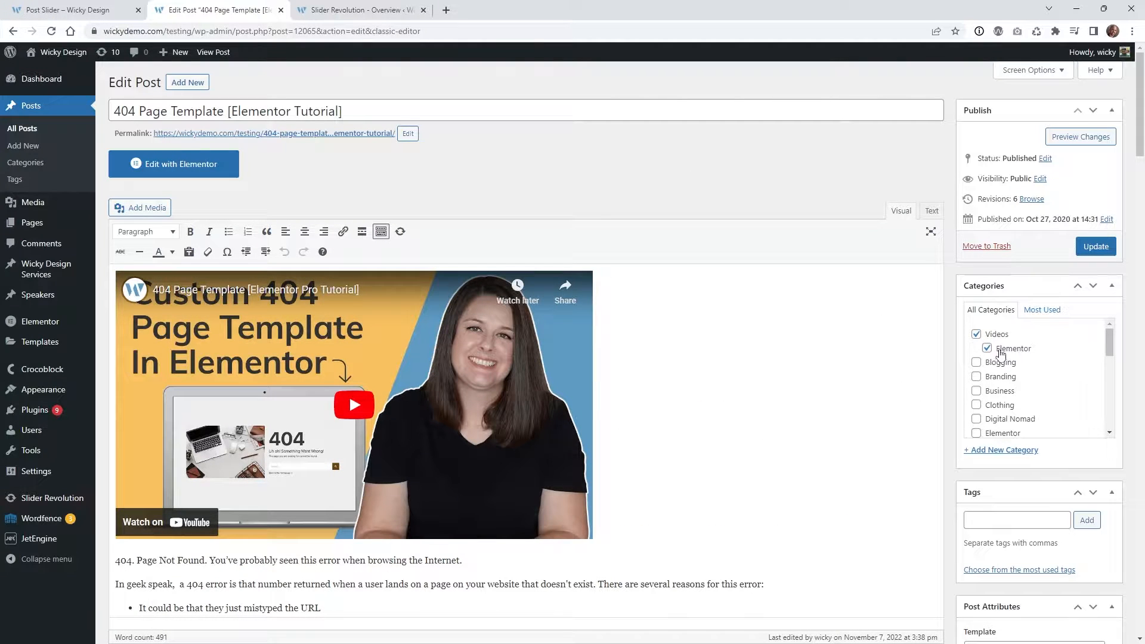
pyautogui.moveTo(1139, 147); pyautogui.dragTo(1138, 227)
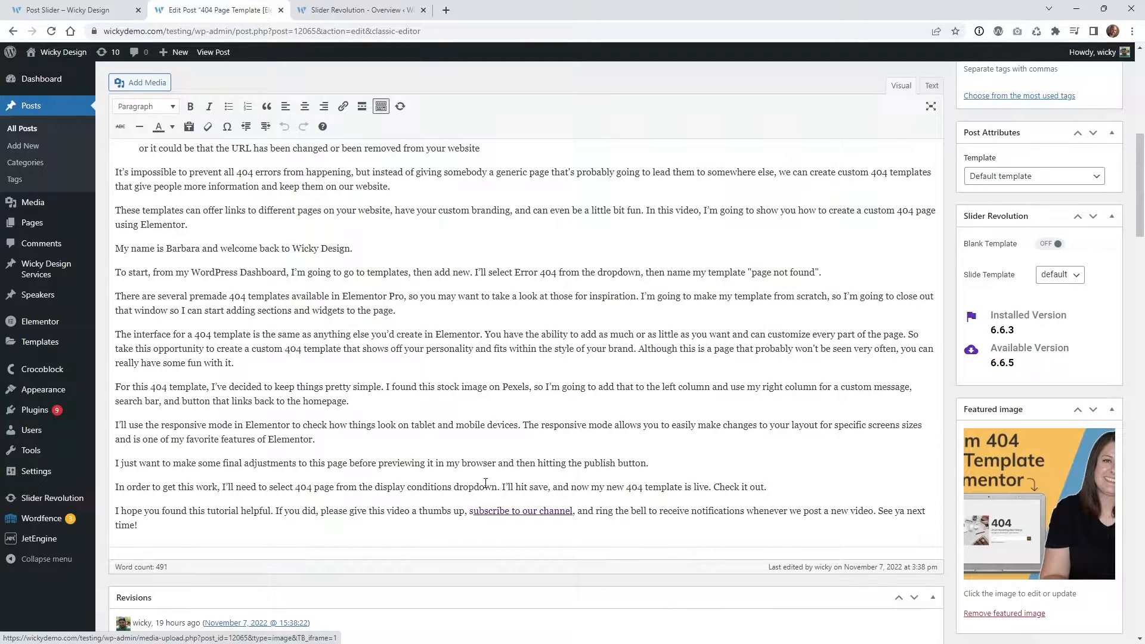
pyautogui.scroll(-6, 292, 417)
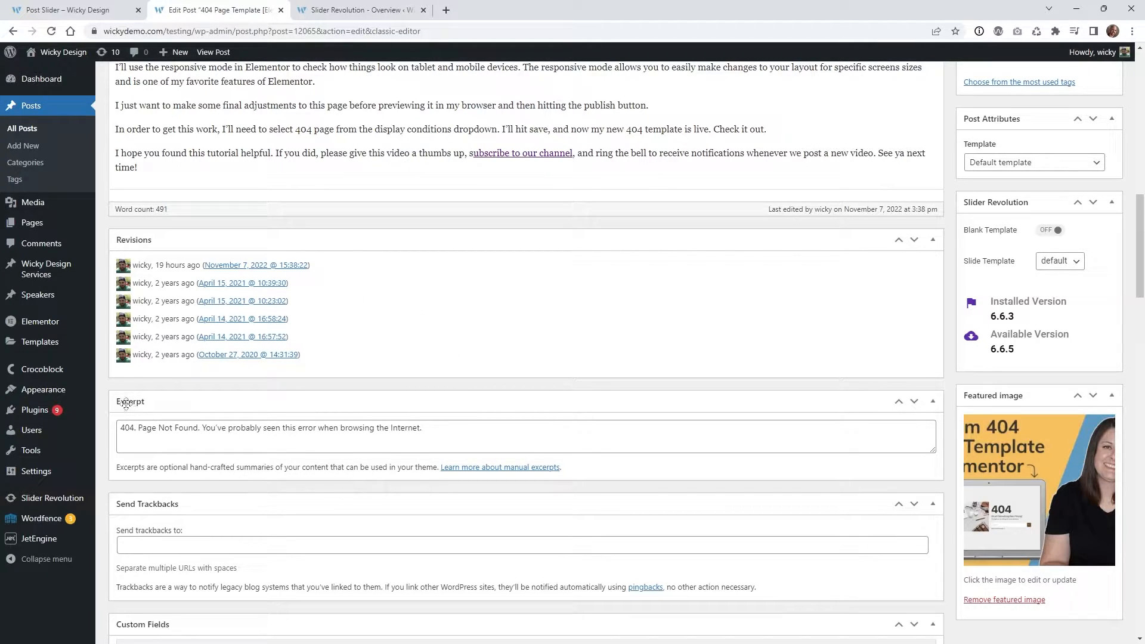
pyautogui.moveTo(140, 425); pyautogui.dragTo(424, 434)
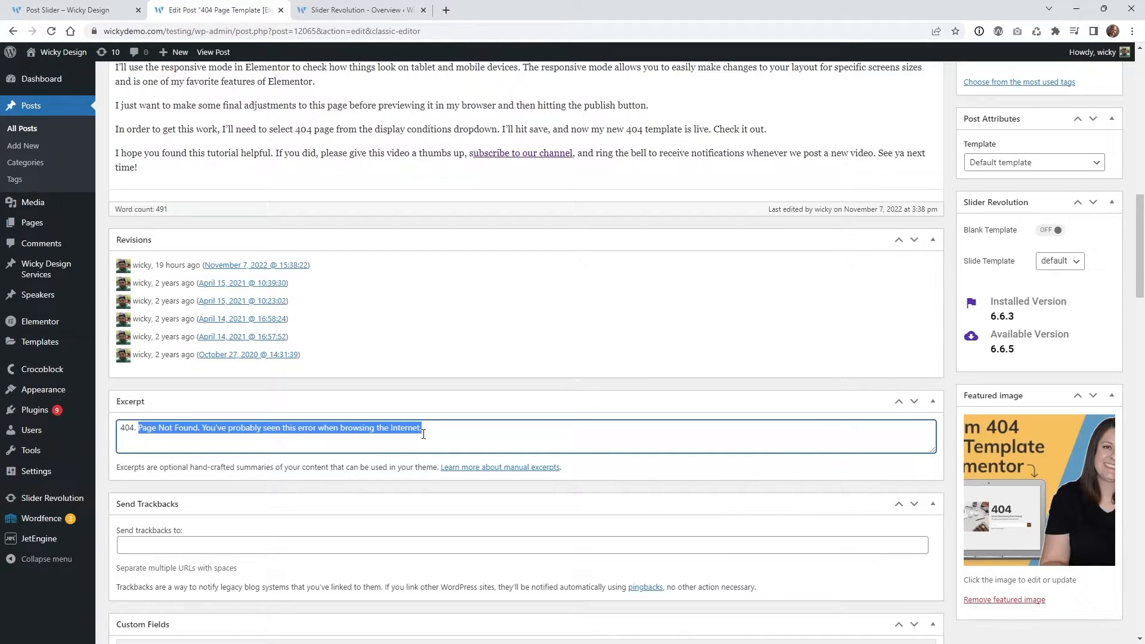
pyautogui.click(329, 428)
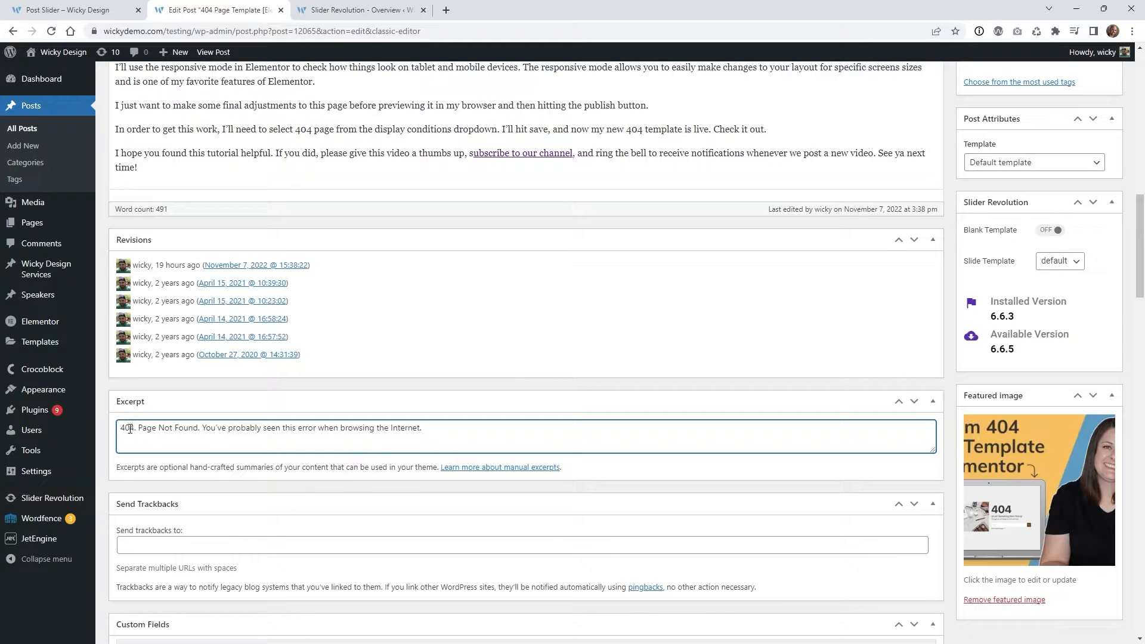
# Return to the live Post Slider page and move the carousel backward to examine a card's excerpt and Read More link.
pyautogui.click(333, 8)
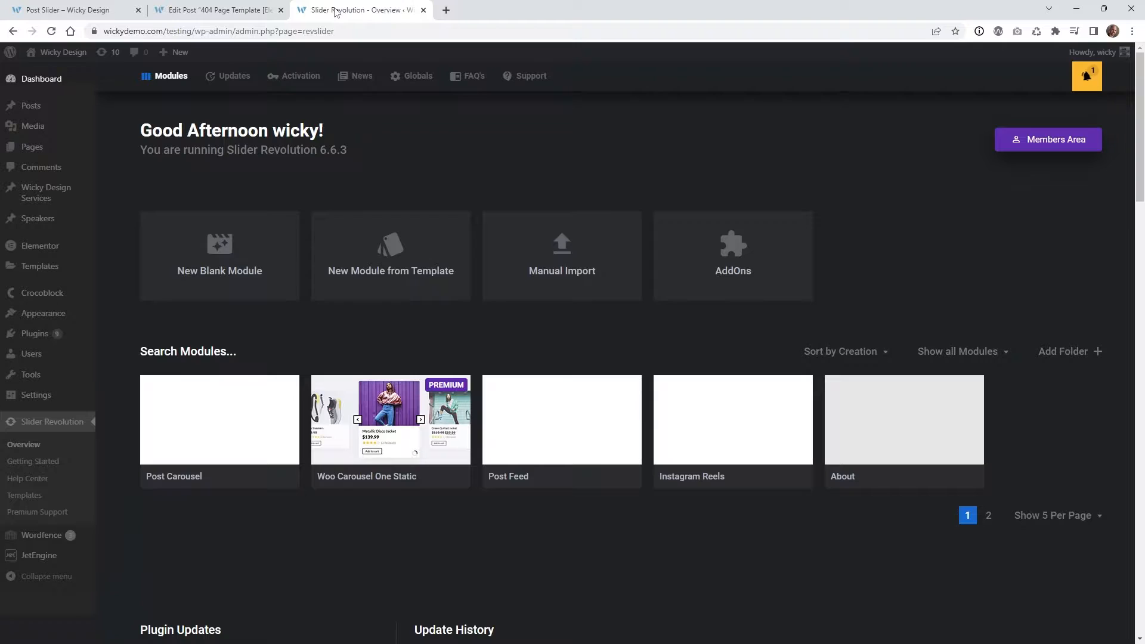
pyautogui.click(113, 5)
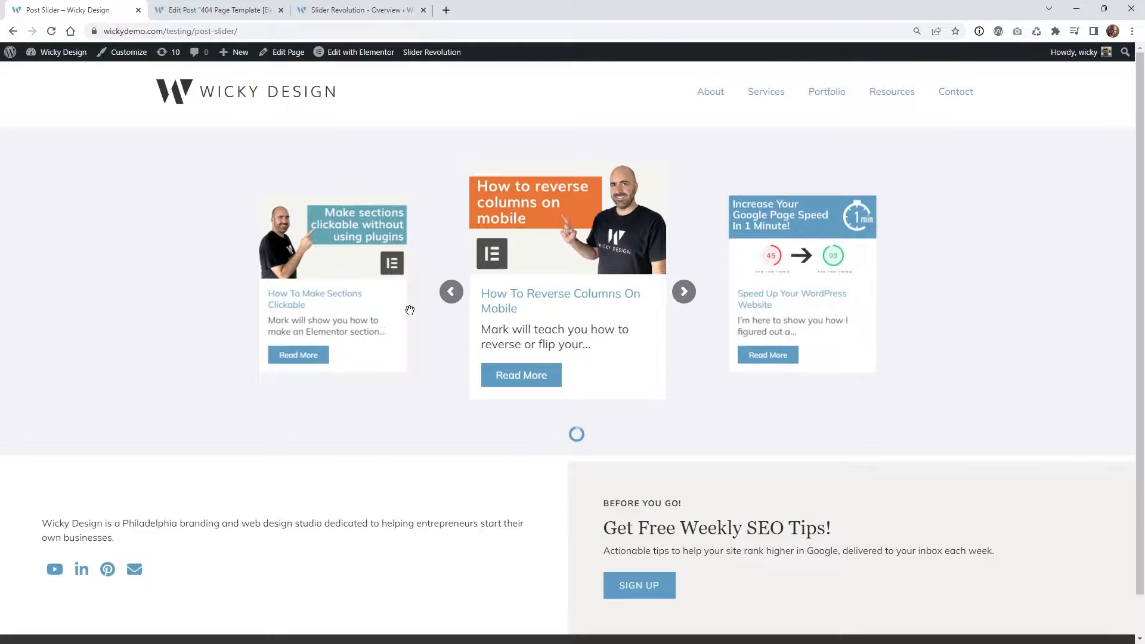
pyautogui.click(451, 291)
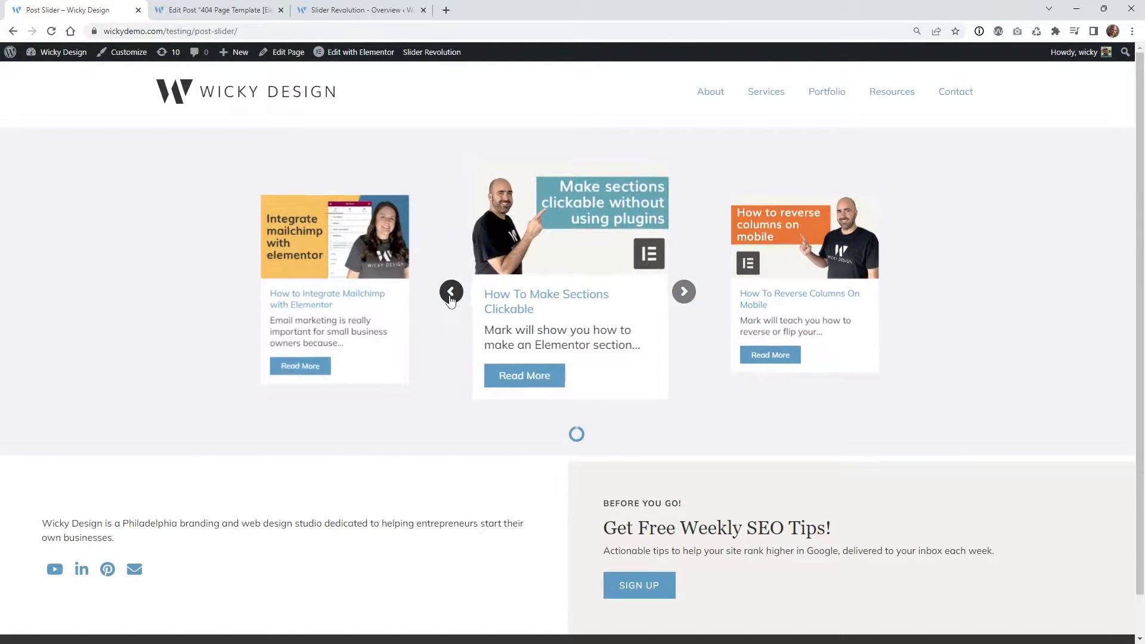
pyautogui.click(451, 291)
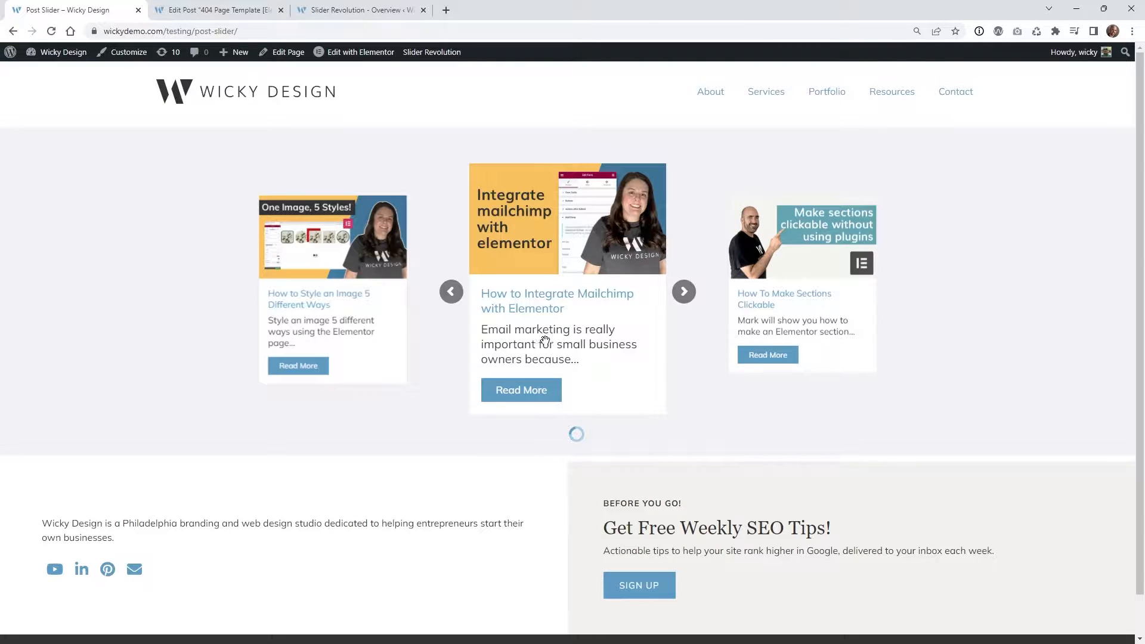
pyautogui.moveTo(606, 348); pyautogui.dragTo(547, 345)
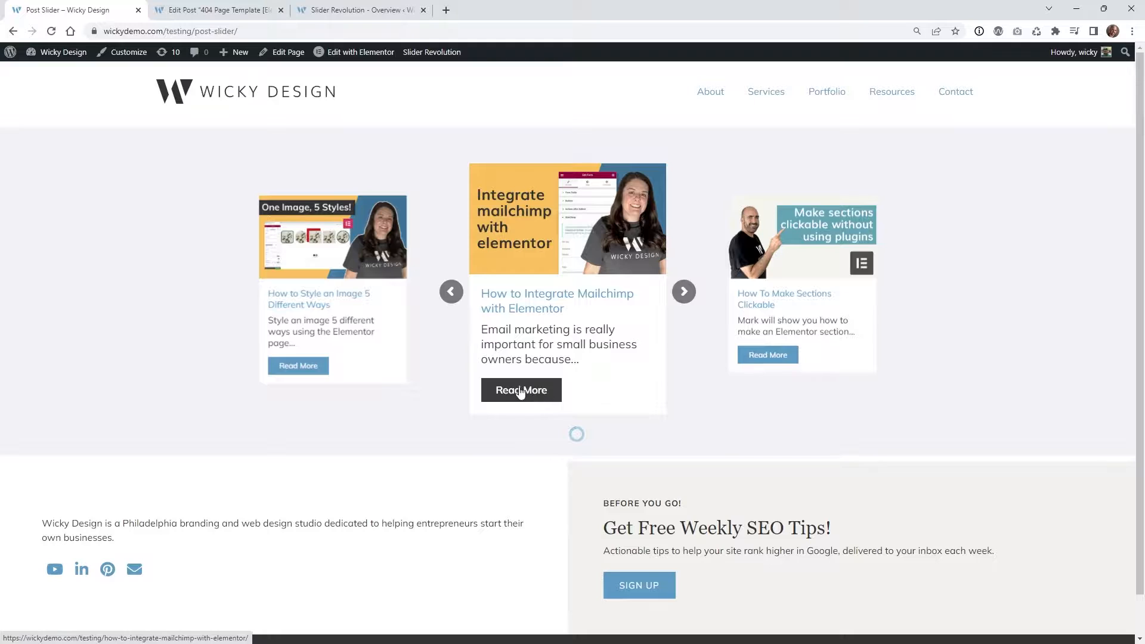
# Recheck the excerpt of the 404 Page Template post, ending back at the posts list.
pyautogui.click(183, 6)
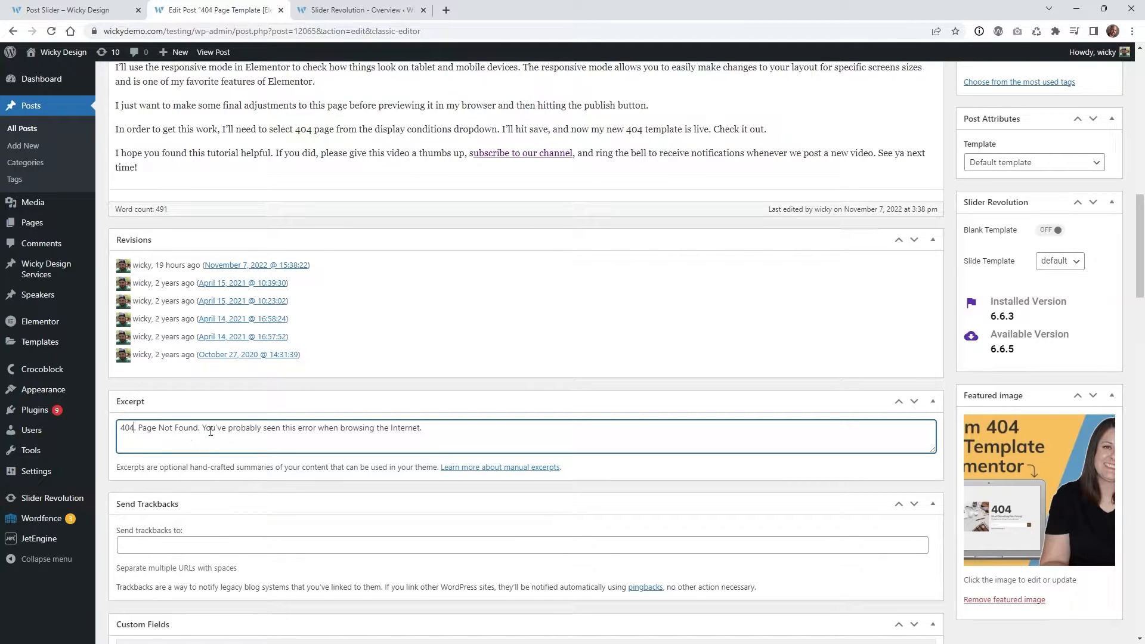
pyautogui.moveTo(136, 429); pyautogui.dragTo(256, 427)
pyautogui.hotkey('alt', 'Left')
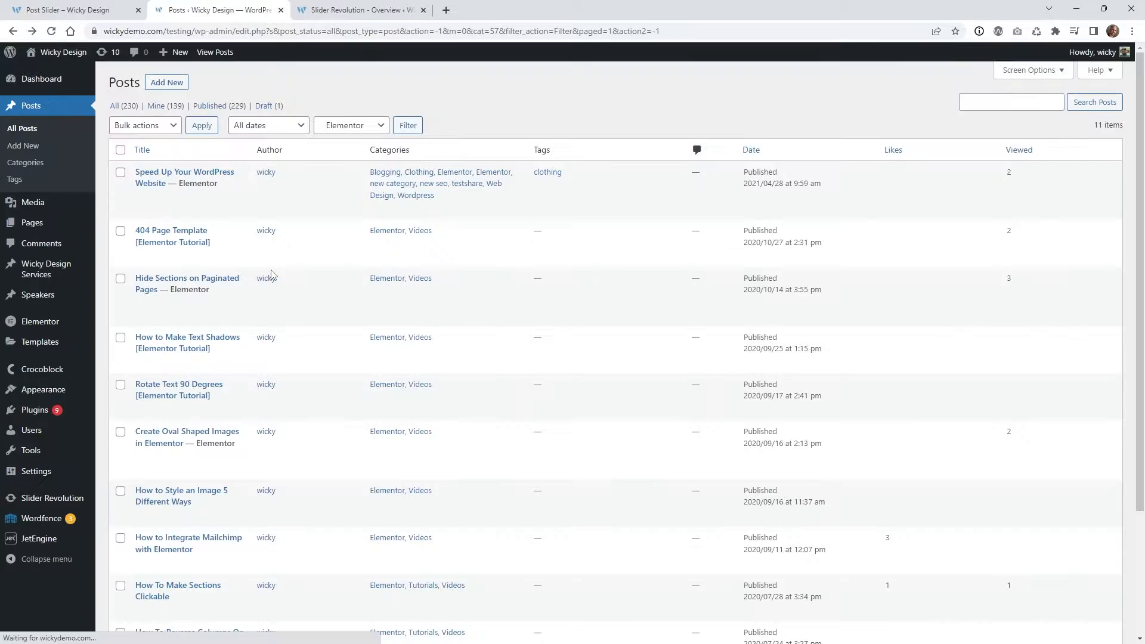
# Open the How to Make Text Shadows post and compare the start of its video transcript with its excerpt.
pyautogui.click(182, 351)
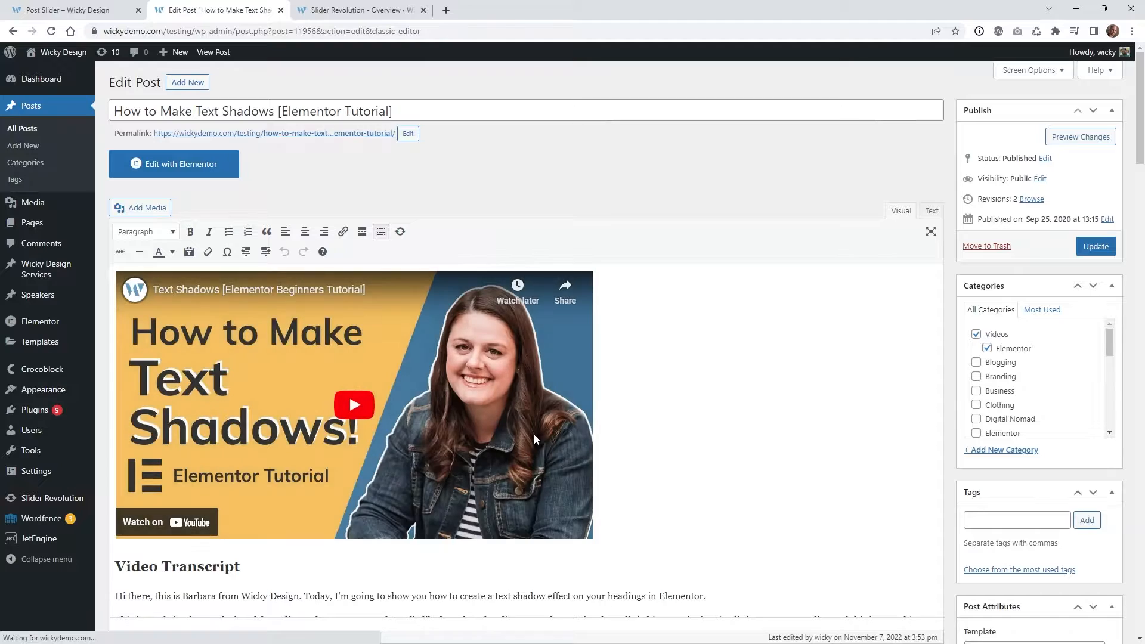
pyautogui.scroll(-4, 705, 394)
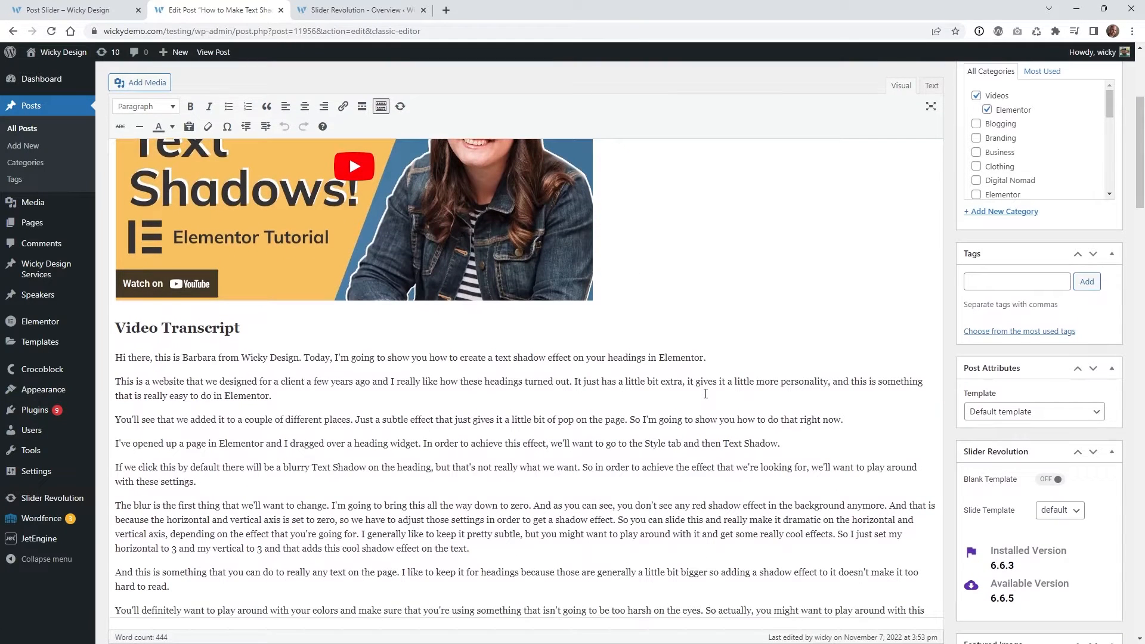
pyautogui.moveTo(158, 359); pyautogui.dragTo(593, 346)
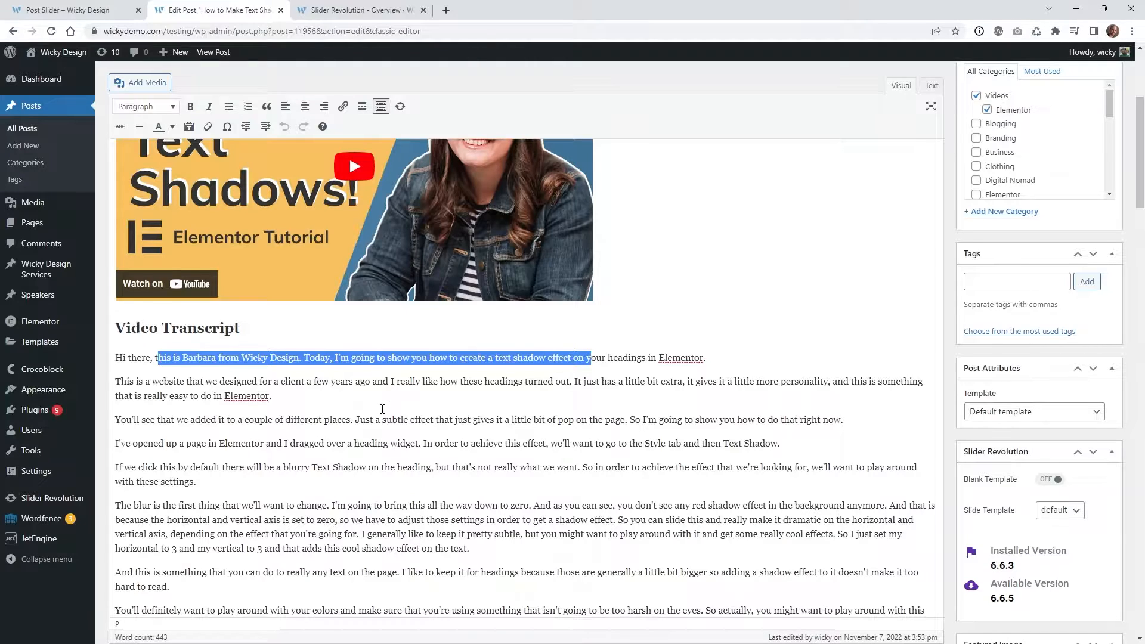
pyautogui.scroll(-6, 382, 409)
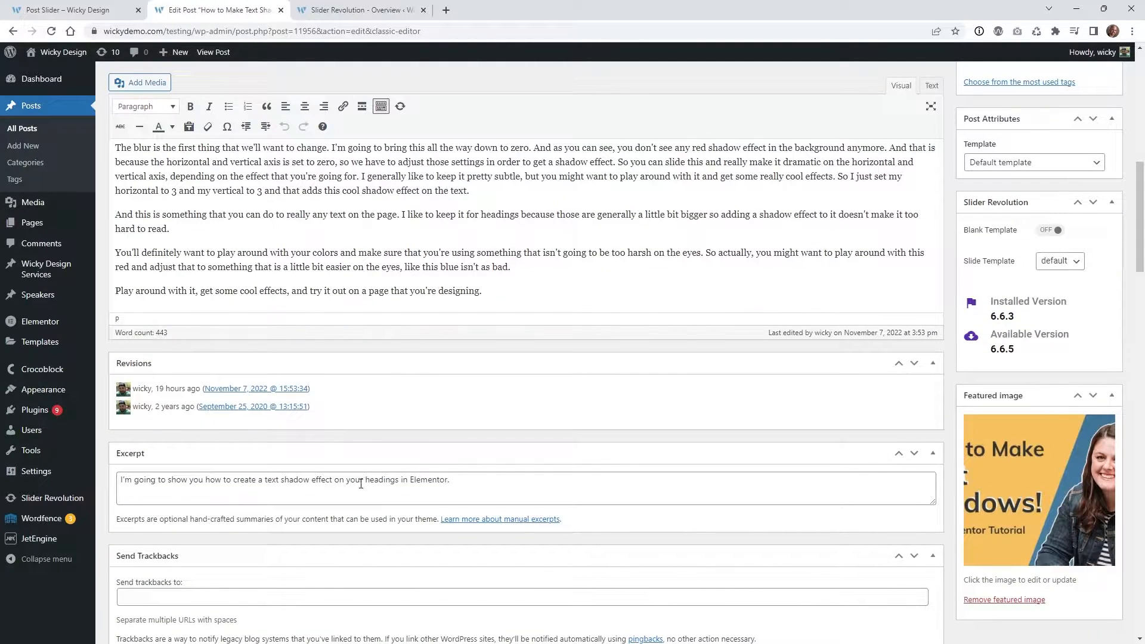
pyautogui.click(165, 484)
pyautogui.scroll(10, 500, 499)
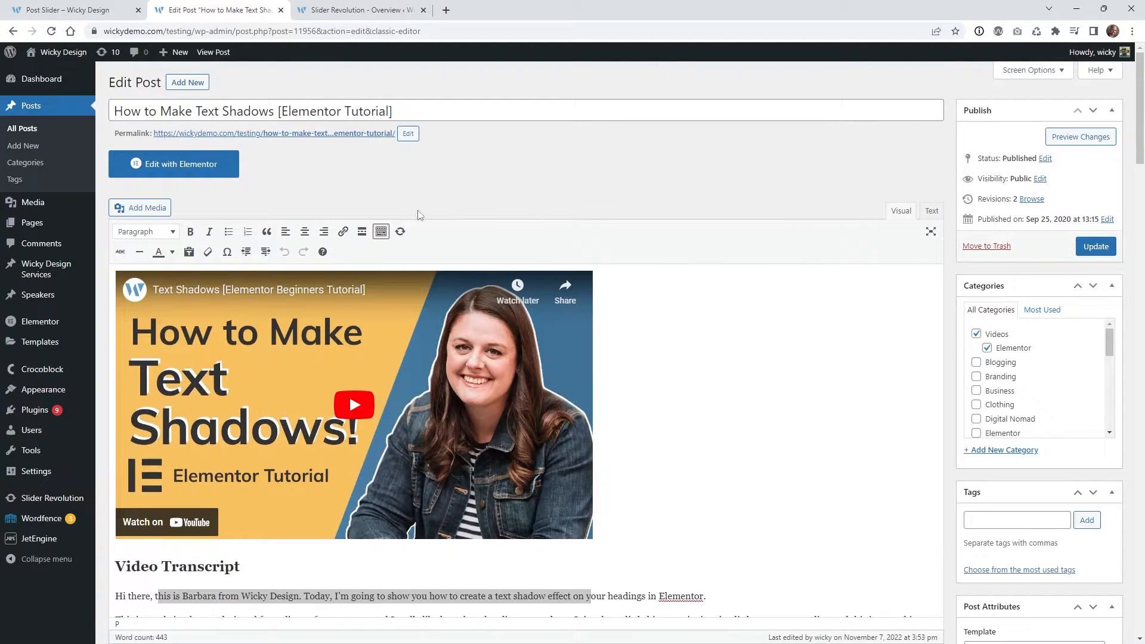
# Examine the live carousel's behaviour on the Post Slider page by swiping its cards and using its arrows in both directions.
pyautogui.hotkey('ctrl', 'shift', 'Tab')
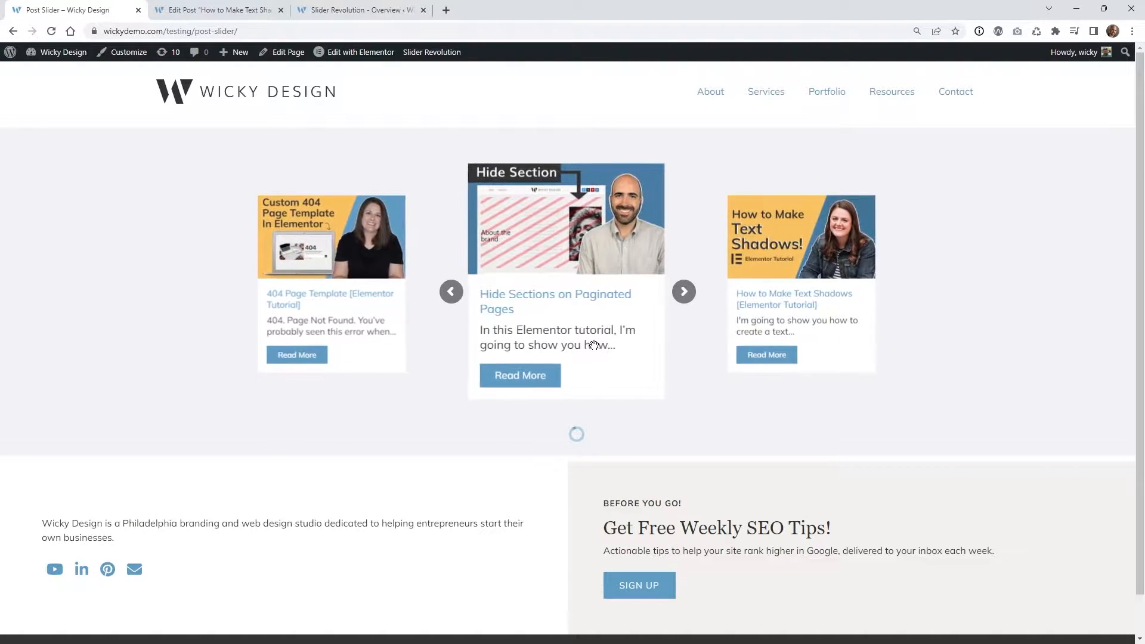
pyautogui.moveTo(594, 344); pyautogui.dragTo(464, 342)
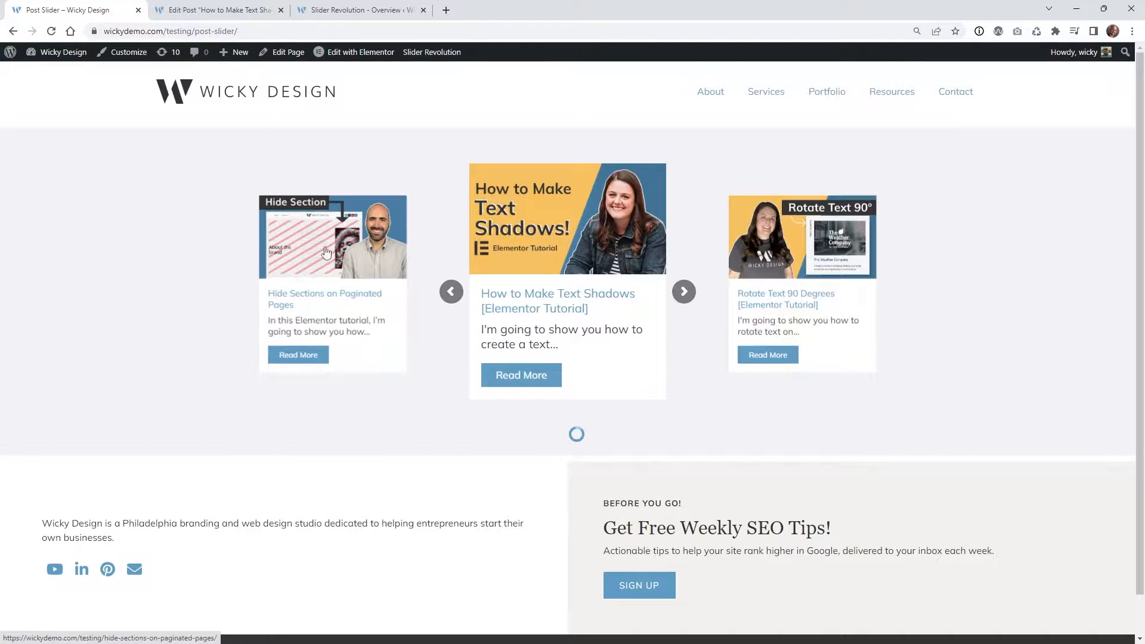
pyautogui.moveTo(513, 214); pyautogui.dragTo(637, 280)
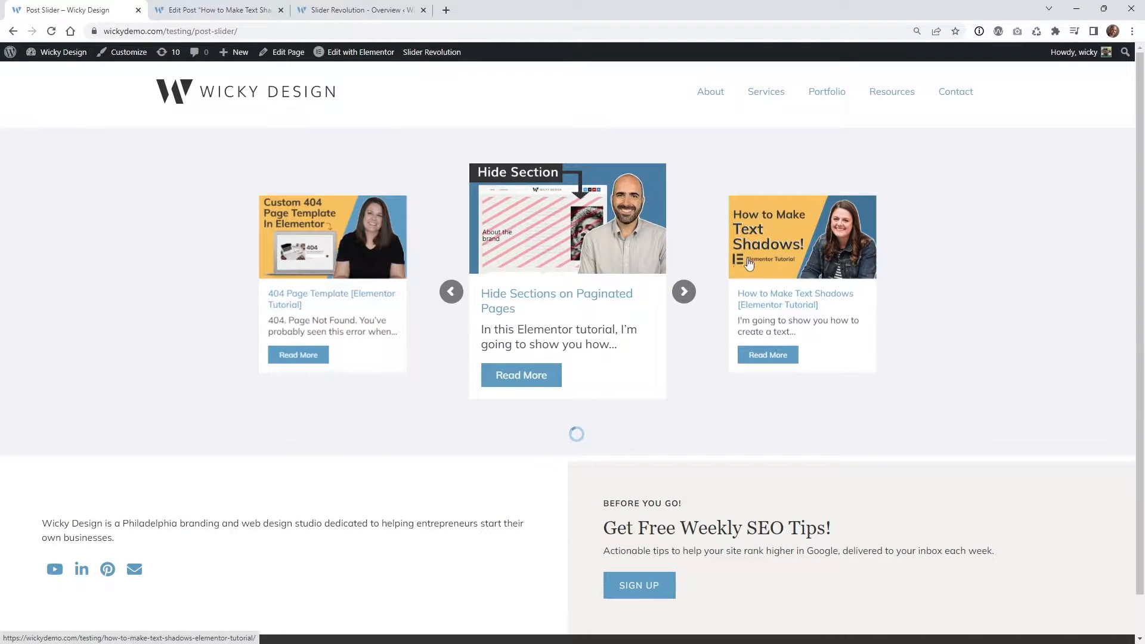
pyautogui.click(453, 300)
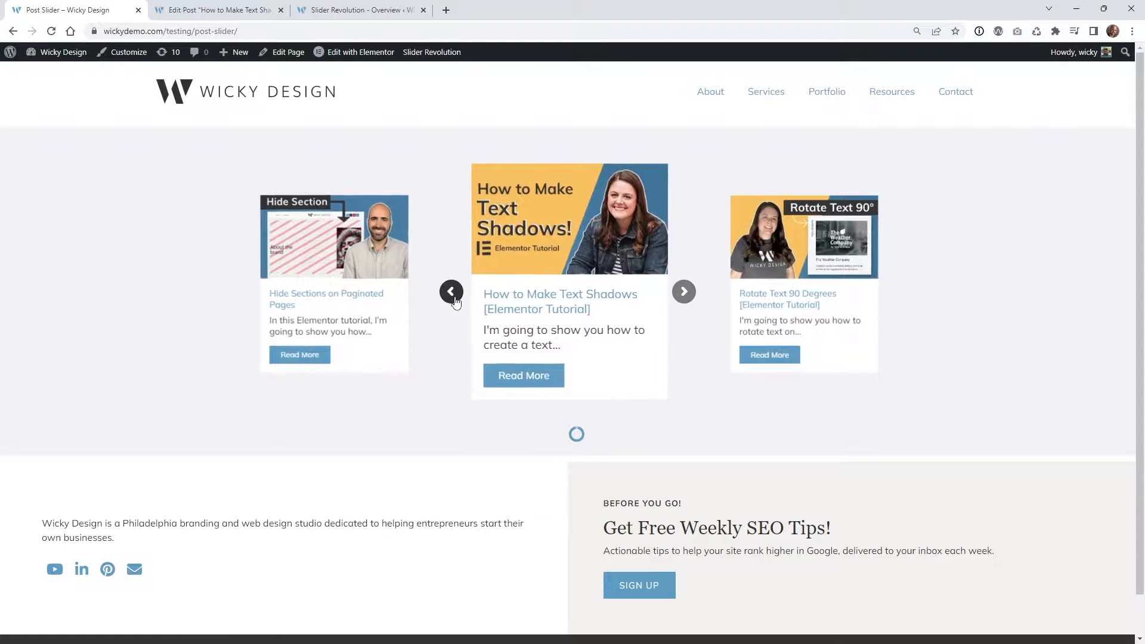
pyautogui.click(451, 295)
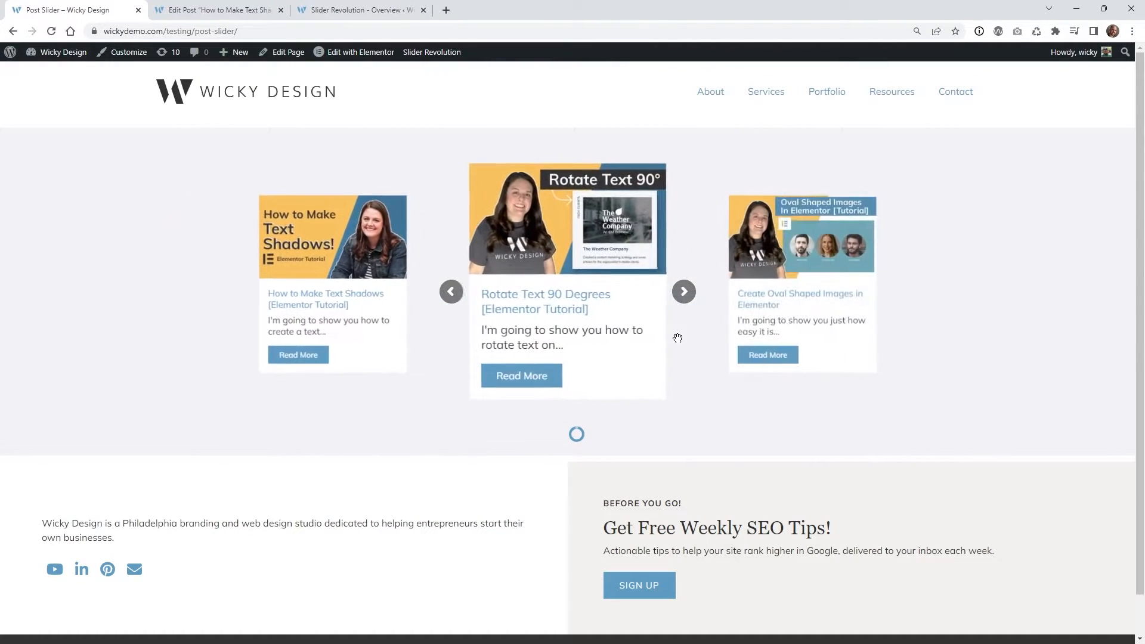
pyautogui.moveTo(563, 336); pyautogui.dragTo(626, 339)
pyautogui.moveTo(517, 345); pyautogui.dragTo(633, 344)
pyautogui.moveTo(528, 344); pyautogui.dragTo(577, 343)
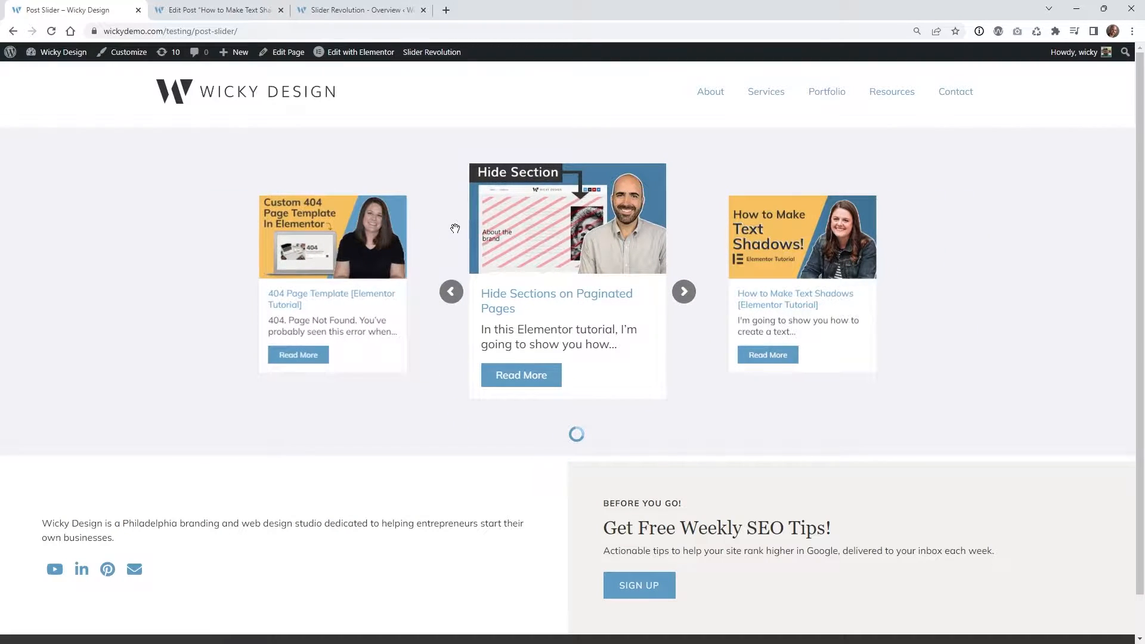
# Create a new blank module in Slider Revolution and dismiss the Module Creation Guide.
pyautogui.click(379, 5)
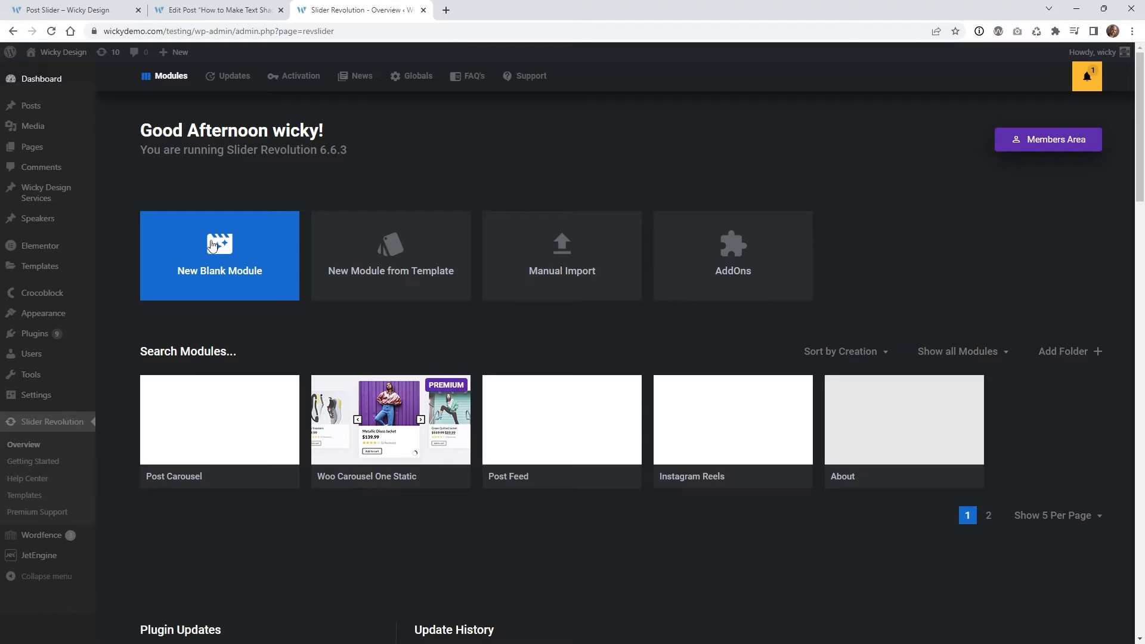
pyautogui.click(210, 284)
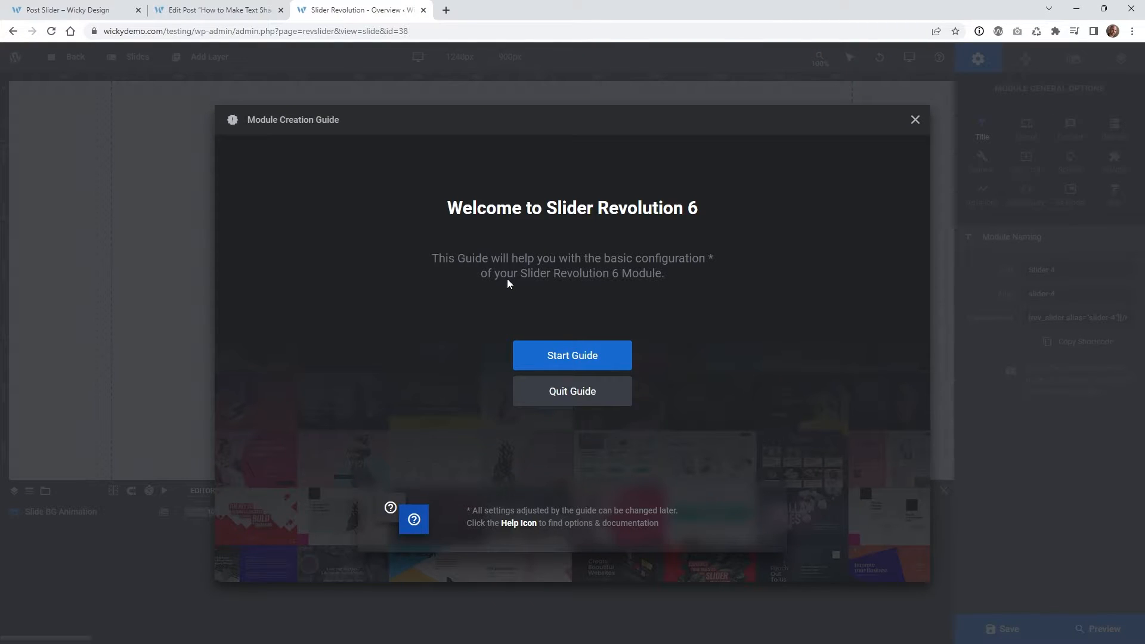
pyautogui.click(915, 121)
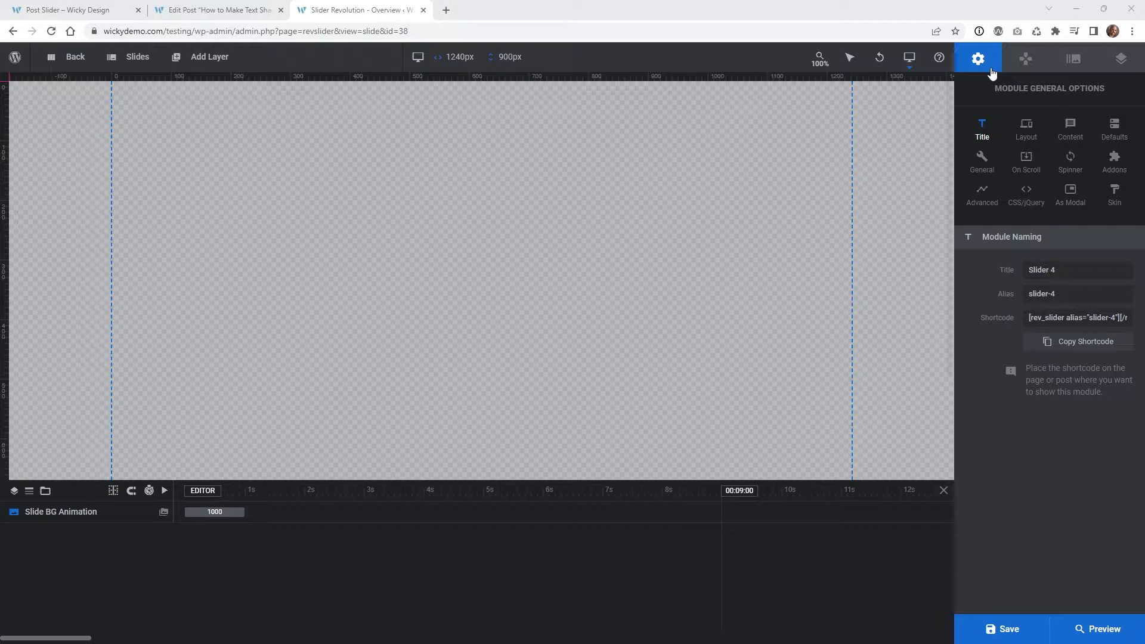
# Examine the new module's general options and navigation options.
pyautogui.click(1021, 66)
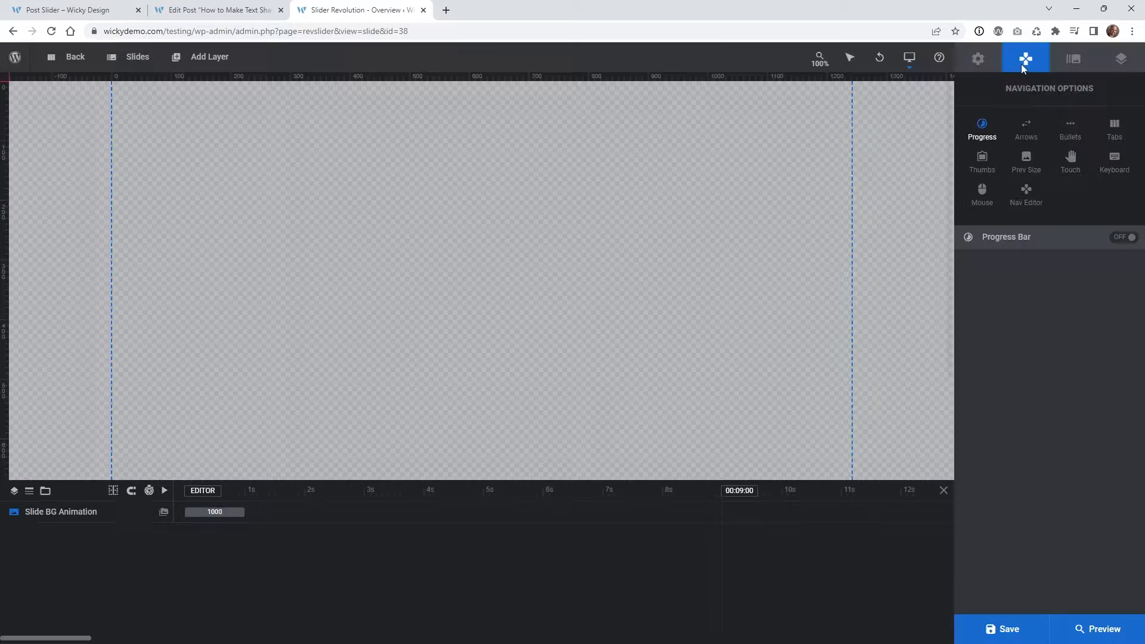
pyautogui.click(979, 65)
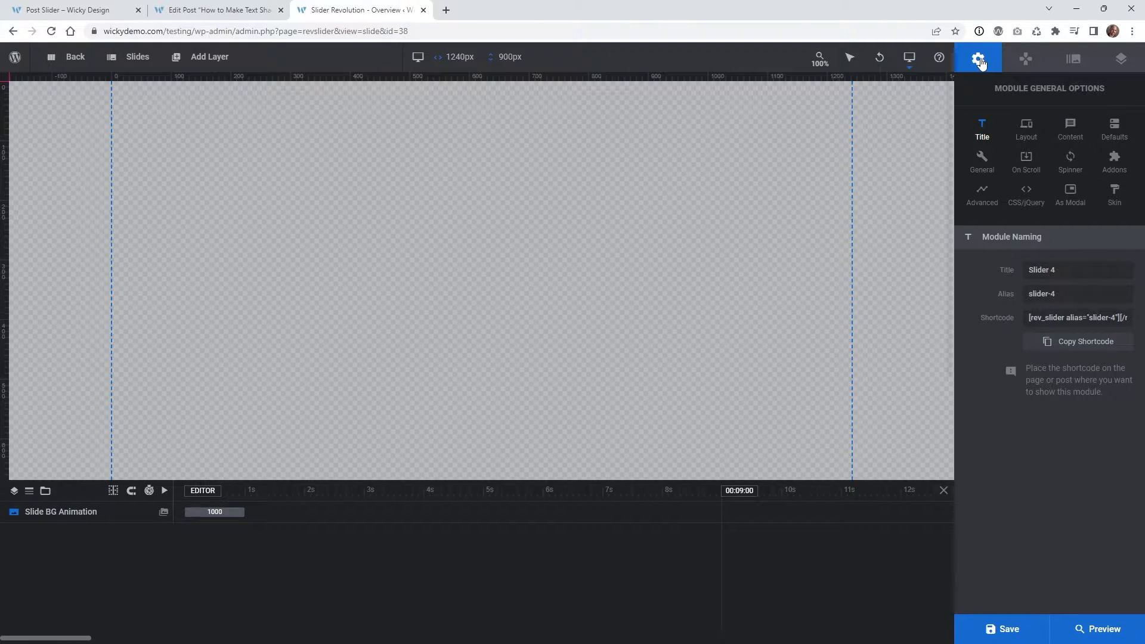
pyautogui.click(1028, 62)
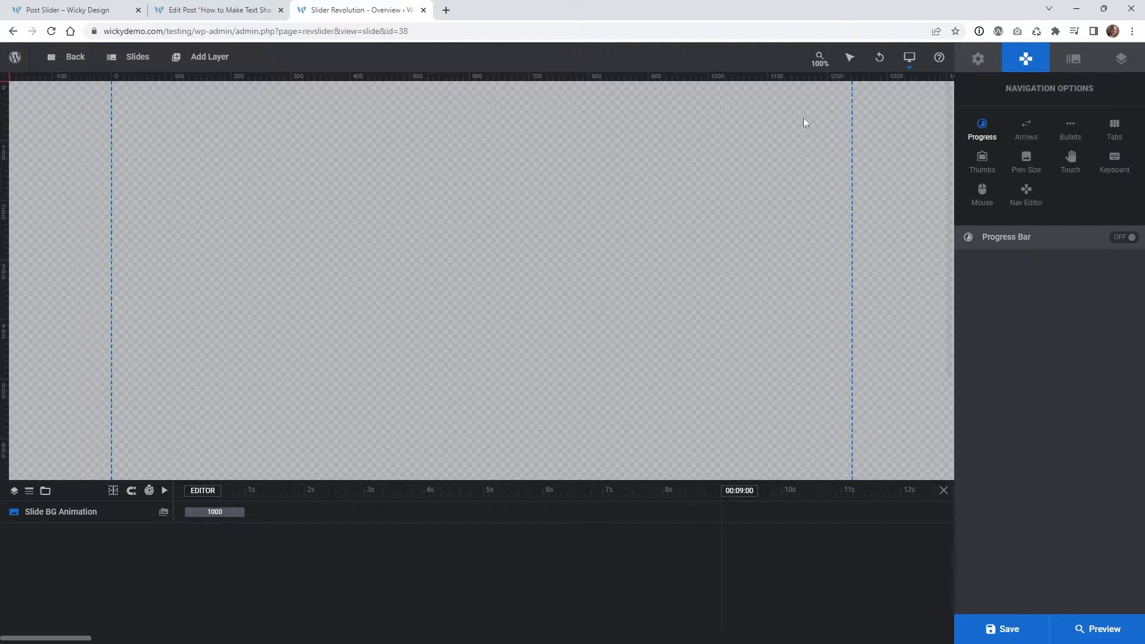
# Review the live carousel on the Post Slider page and place the module editor's browser tab directly after it.
pyautogui.click(232, 10)
pyautogui.click(84, 10)
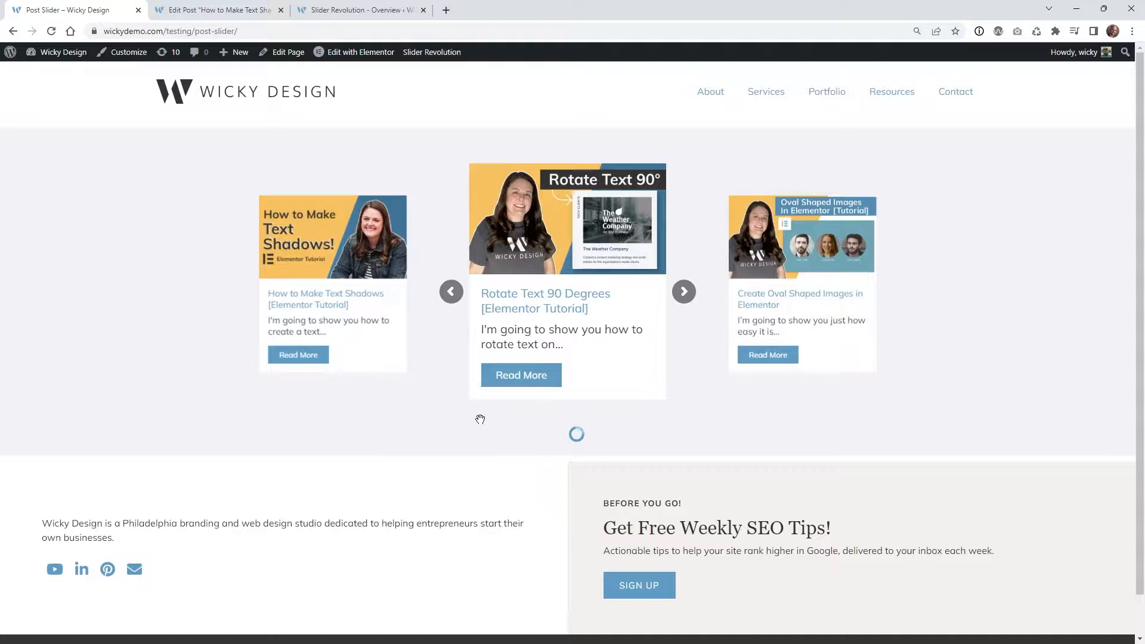
pyautogui.moveTo(330, 10); pyautogui.dragTo(233, 12)
# Examine the new module's slide options, including background, thumbnail, progress and filters, and its layer options.
pyautogui.click(1067, 60)
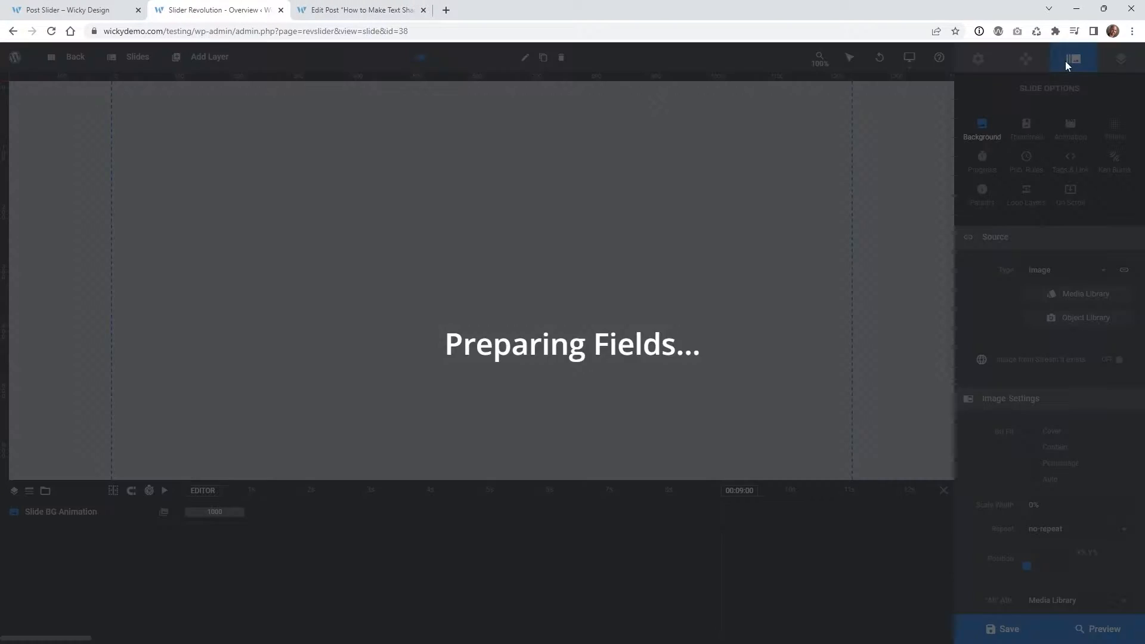
pyautogui.click(1027, 133)
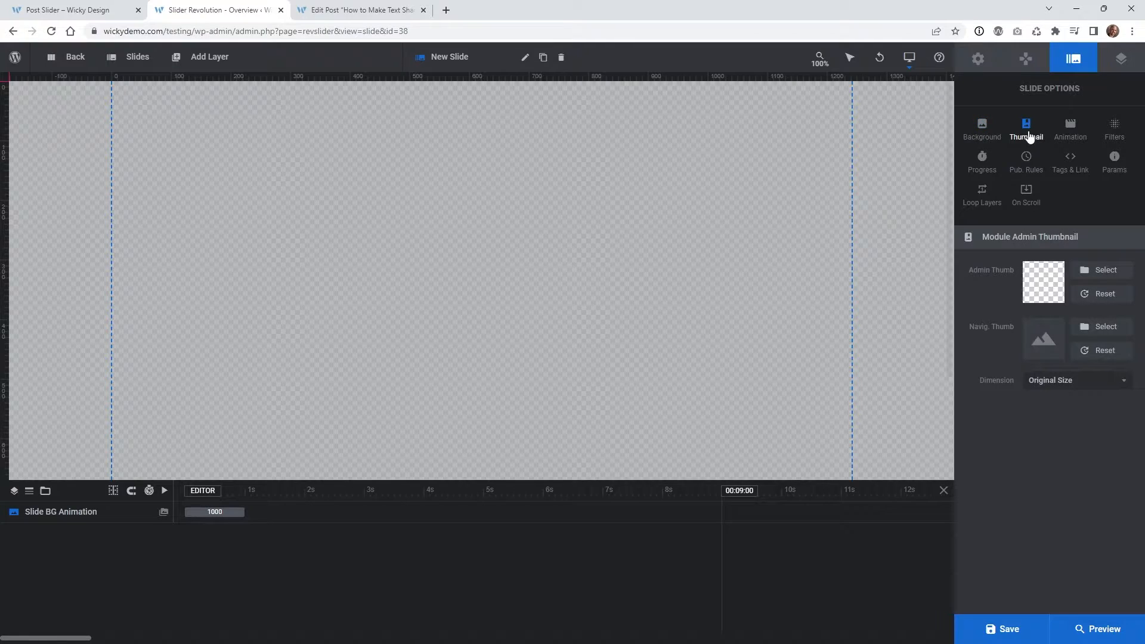
pyautogui.click(982, 160)
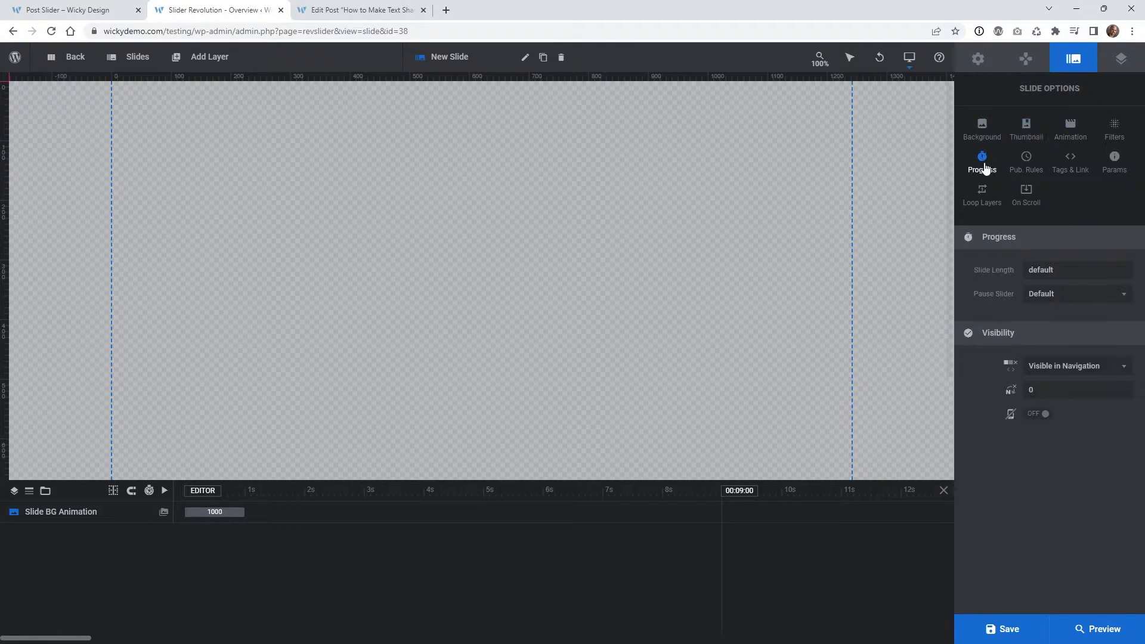
pyautogui.click(1103, 158)
pyautogui.click(1112, 134)
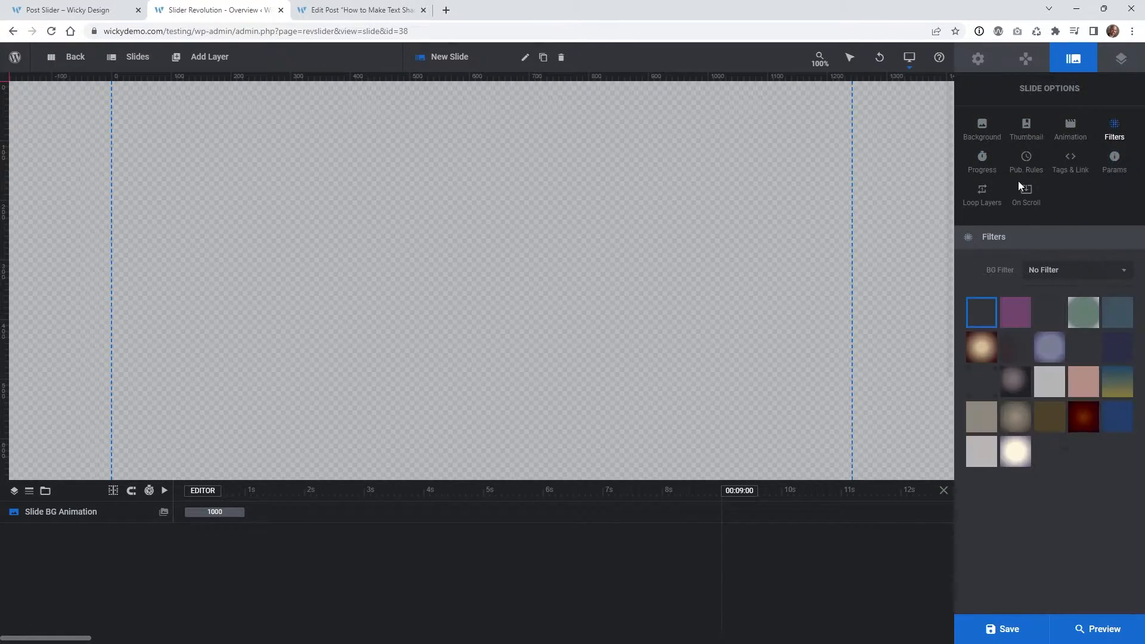
pyautogui.click(1032, 126)
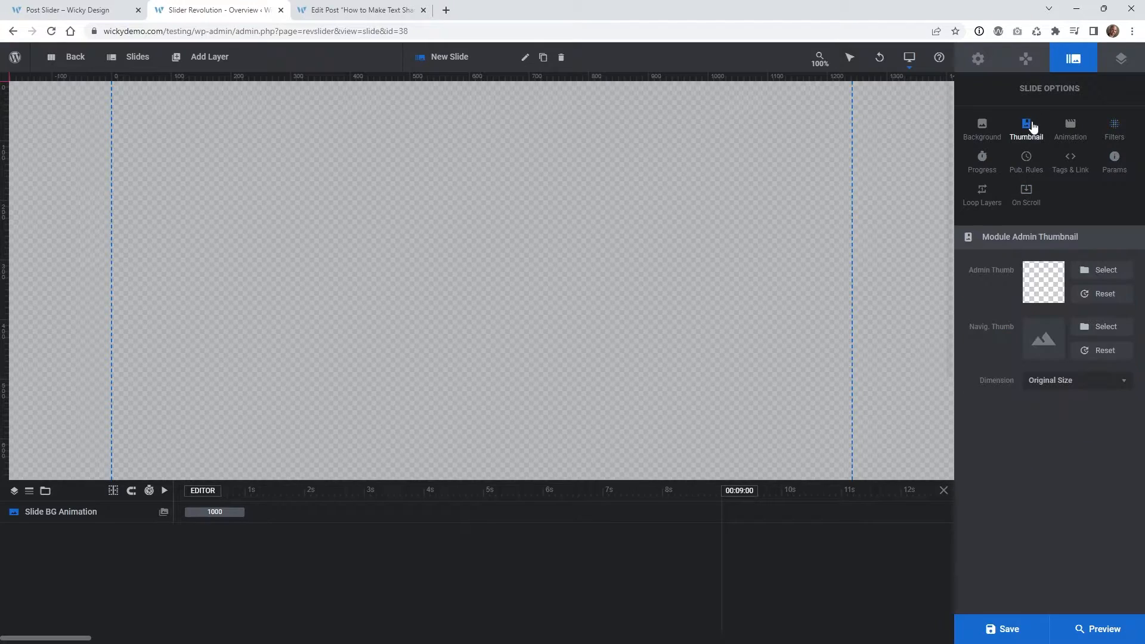
pyautogui.click(981, 124)
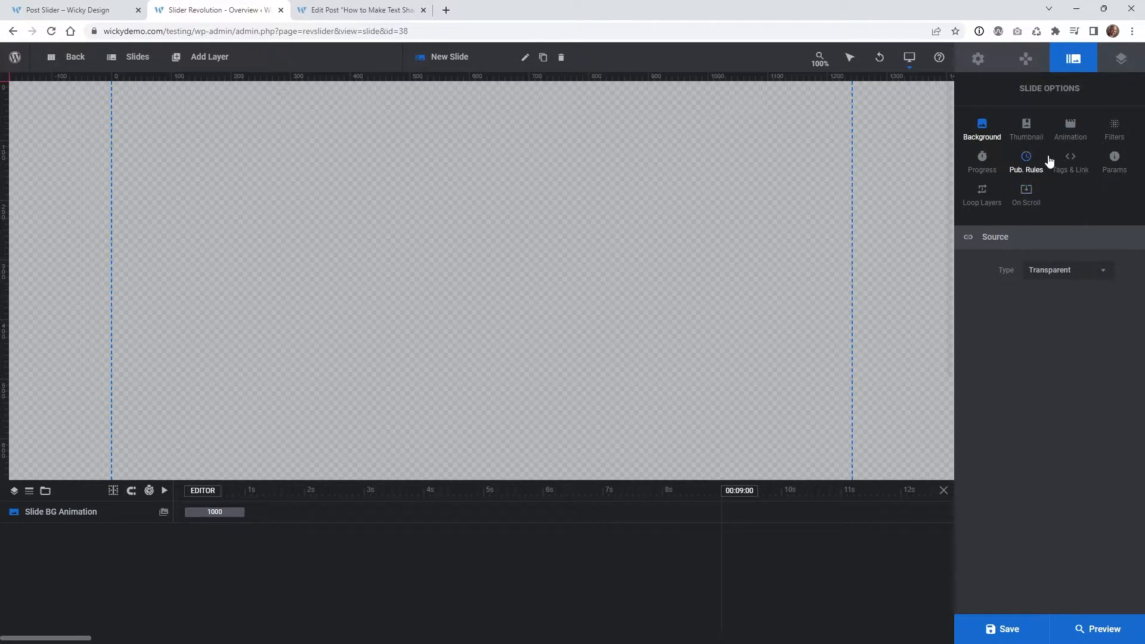
pyautogui.click(1119, 65)
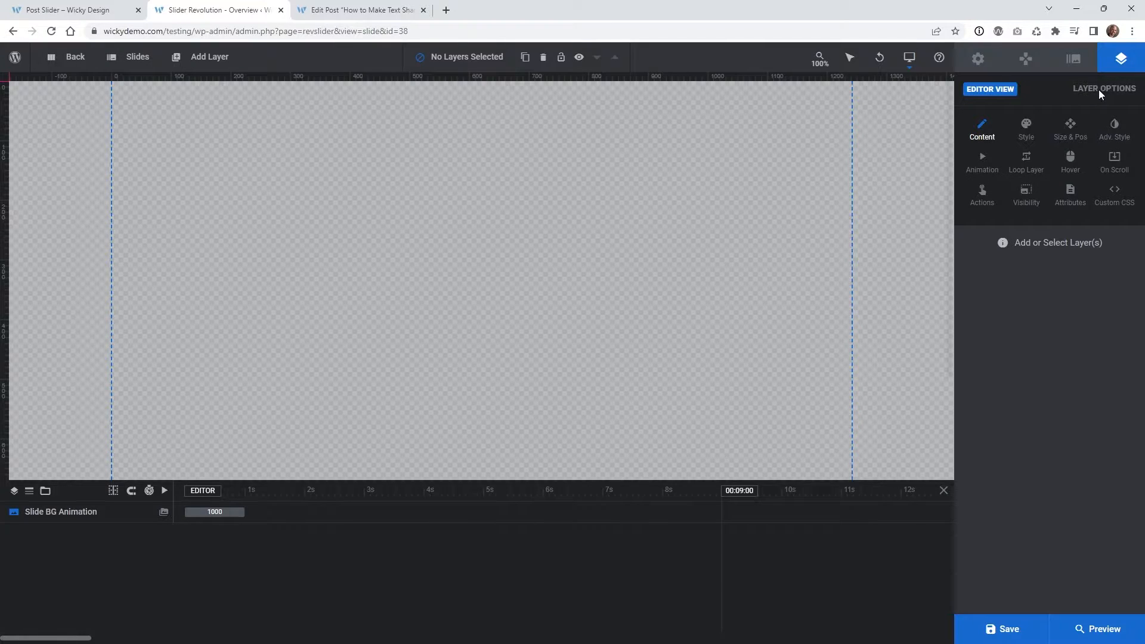
# Look at the live carousel on the Post Slider page again and compare it with the module editor's layer options.
pyautogui.click(102, 8)
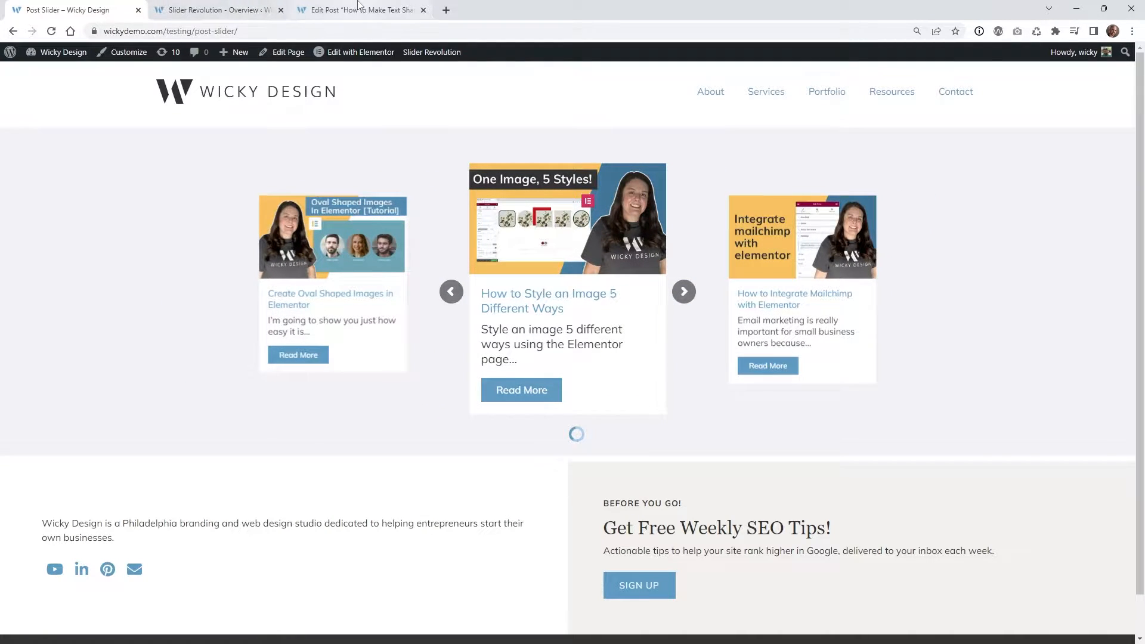
pyautogui.click(319, 10)
pyautogui.click(219, 10)
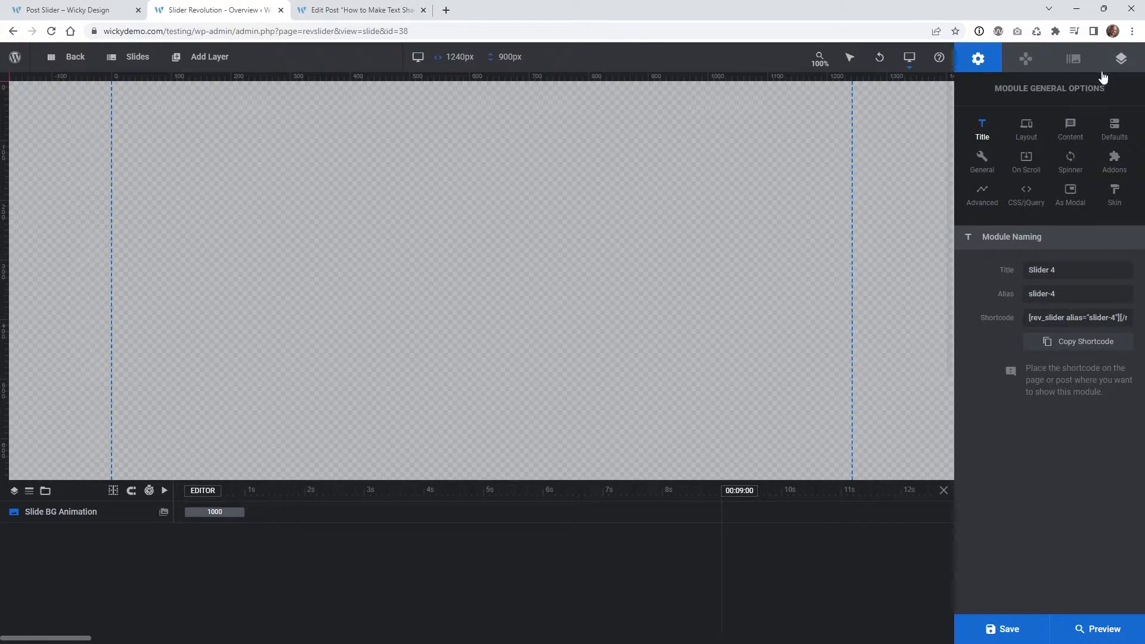
pyautogui.click(1121, 57)
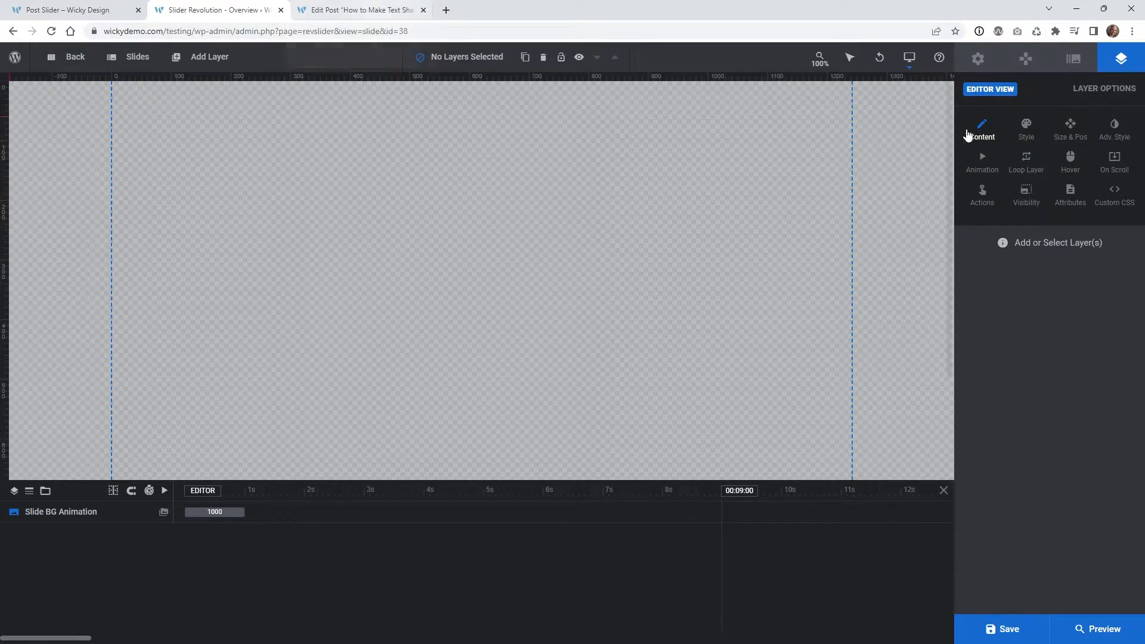
# Change the module's layout type to Carousel in the module general options.
pyautogui.click(978, 64)
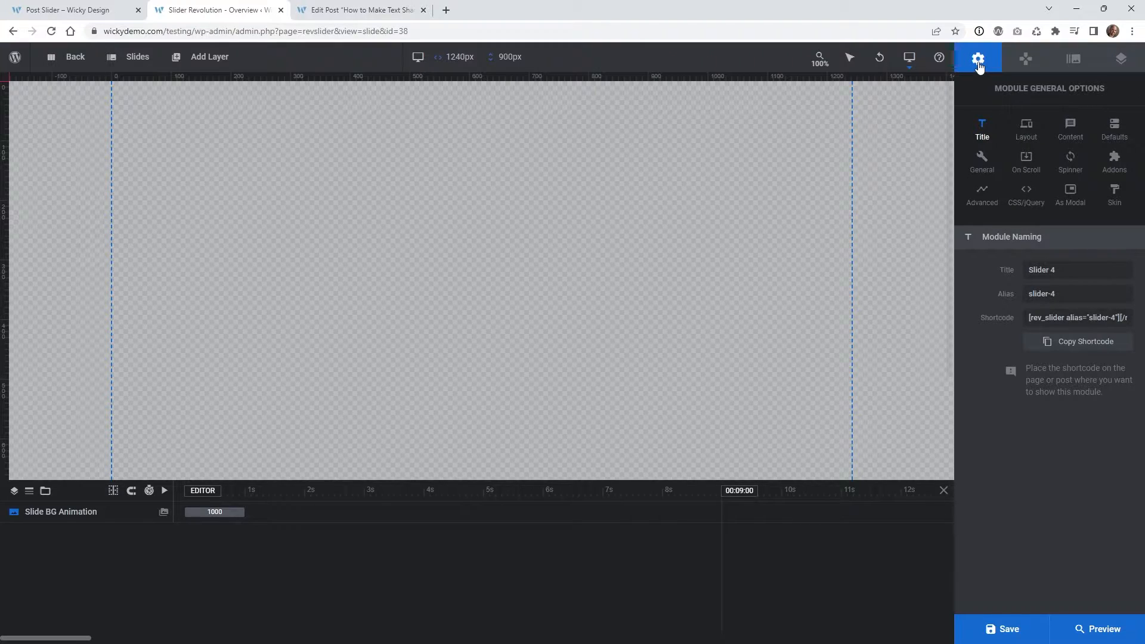
pyautogui.click(1032, 125)
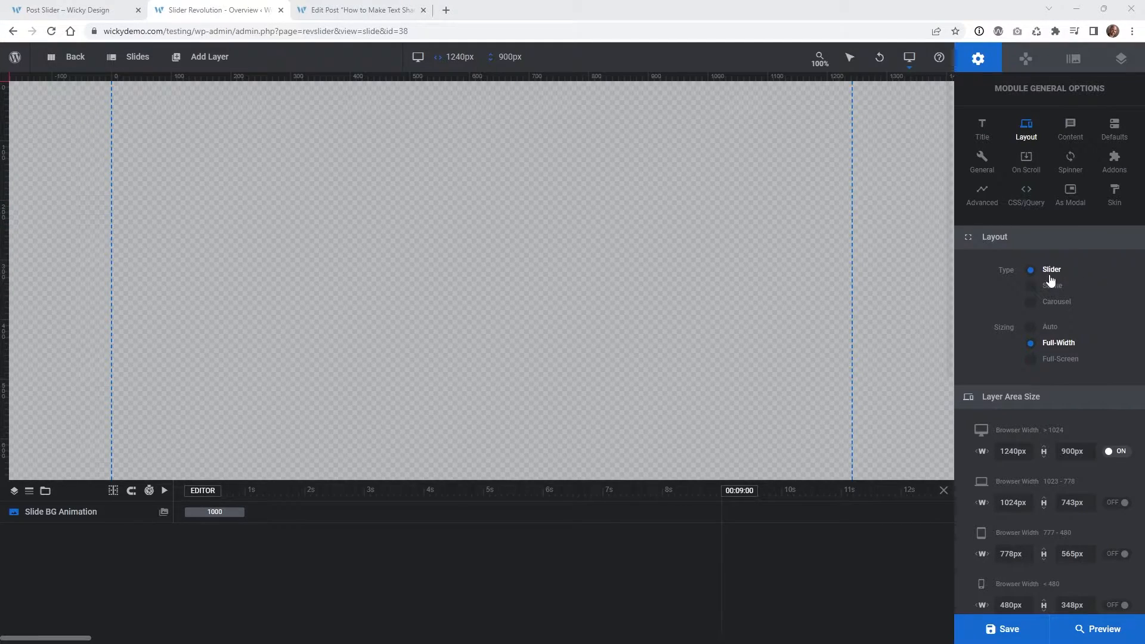
pyautogui.click(1050, 303)
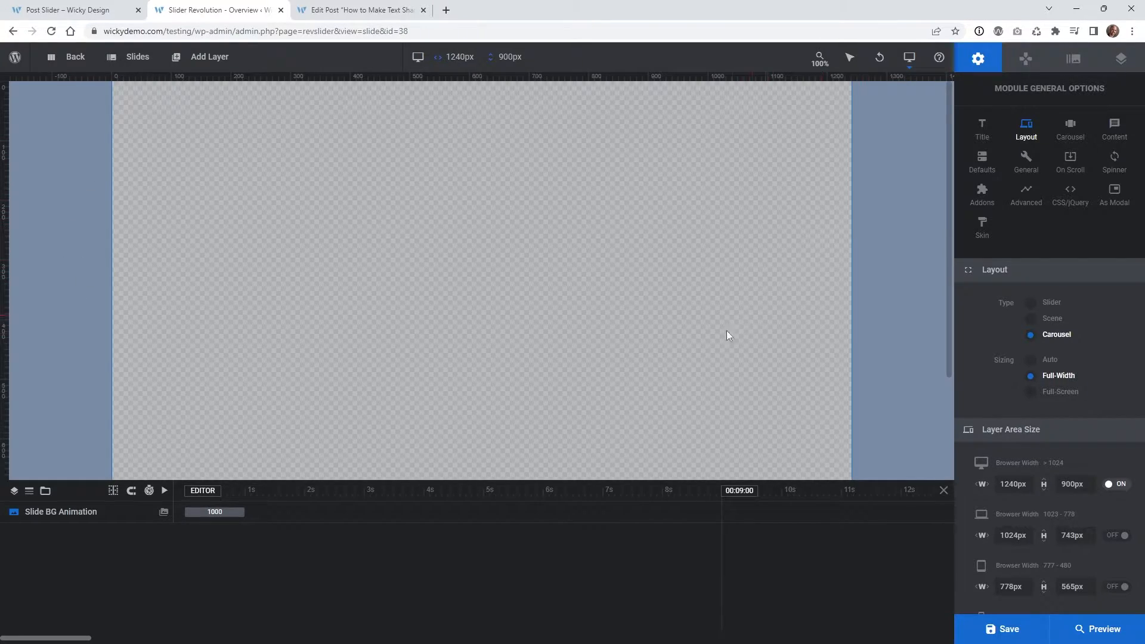
# Set the layer area size for desktop browser widths to 450 px wide and 550 px high.
pyautogui.click(1028, 485)
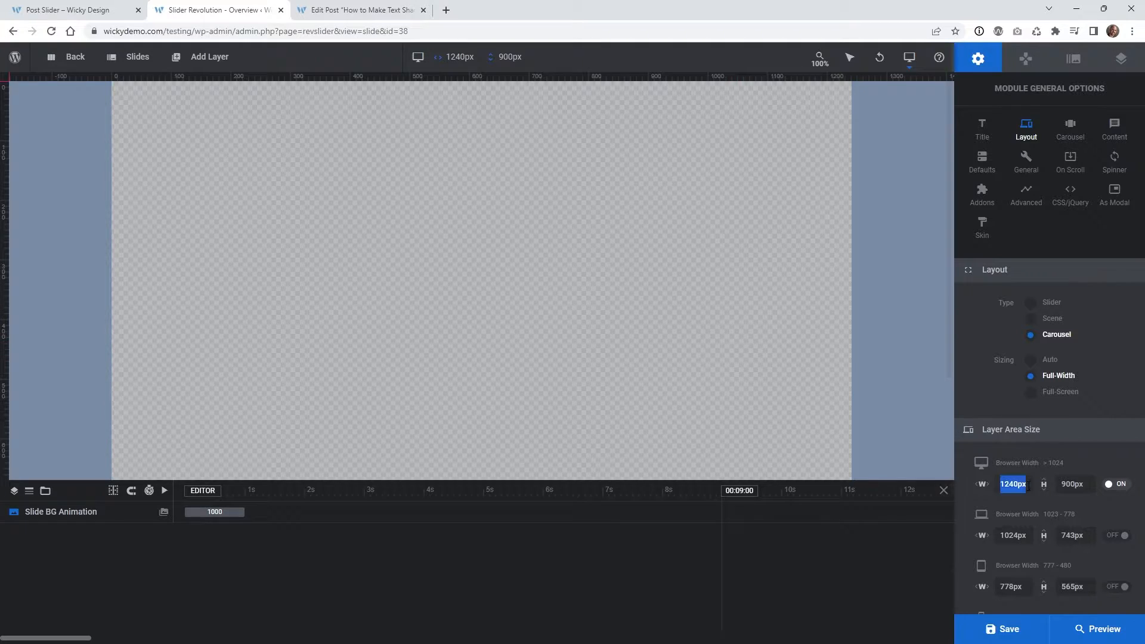
pyautogui.write('450')
pyautogui.press('Tab')
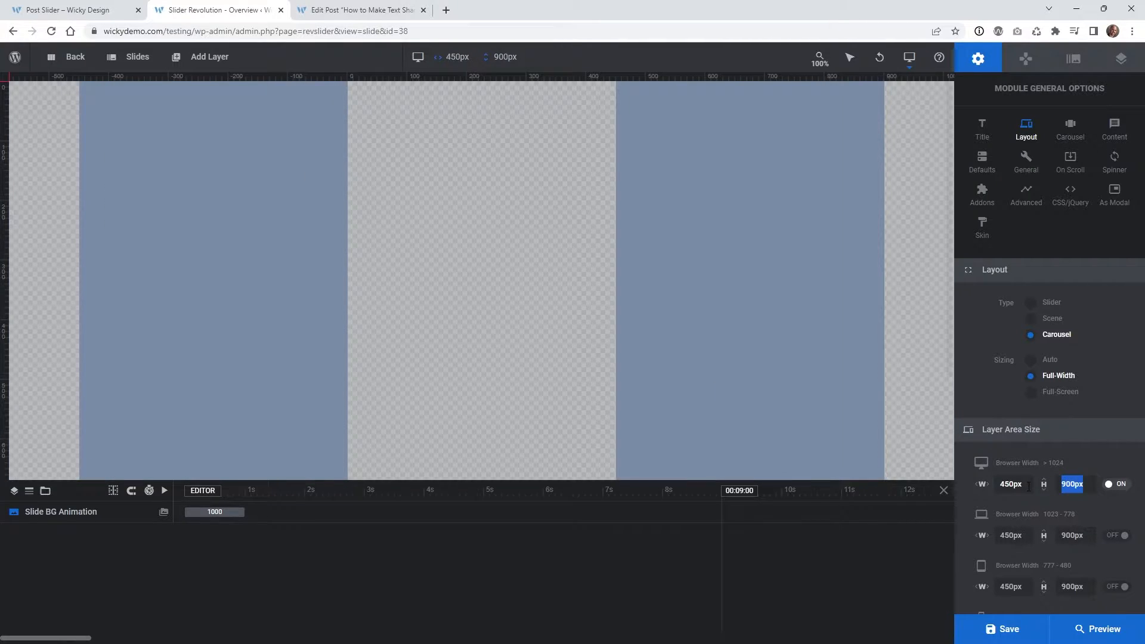
pyautogui.write('550')
pyautogui.press('Return')
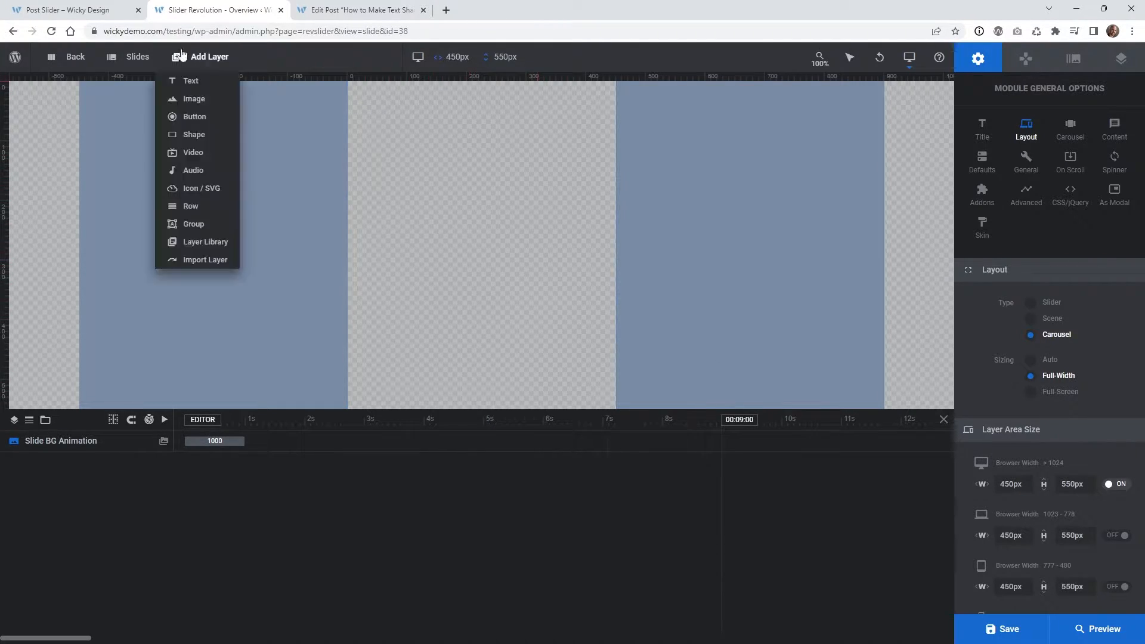
# Turn on Infinity Scroll in the module's carousel settings and swipe the live Post Slider carousel to compare its looping.
pyautogui.click(100, 15)
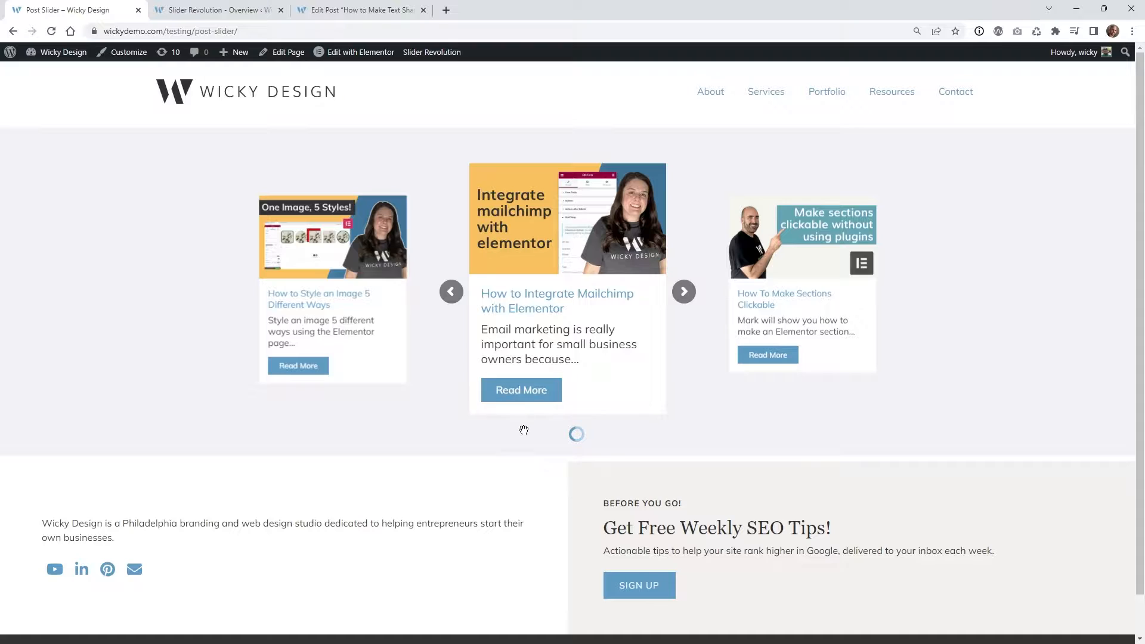
pyautogui.click(235, 6)
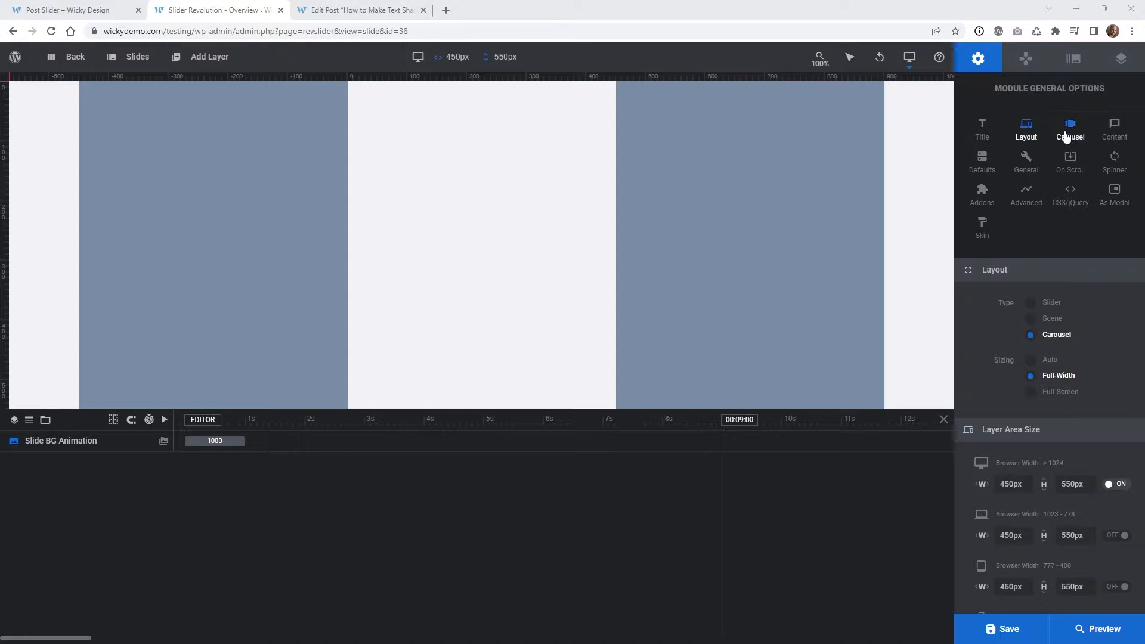
pyautogui.click(1073, 132)
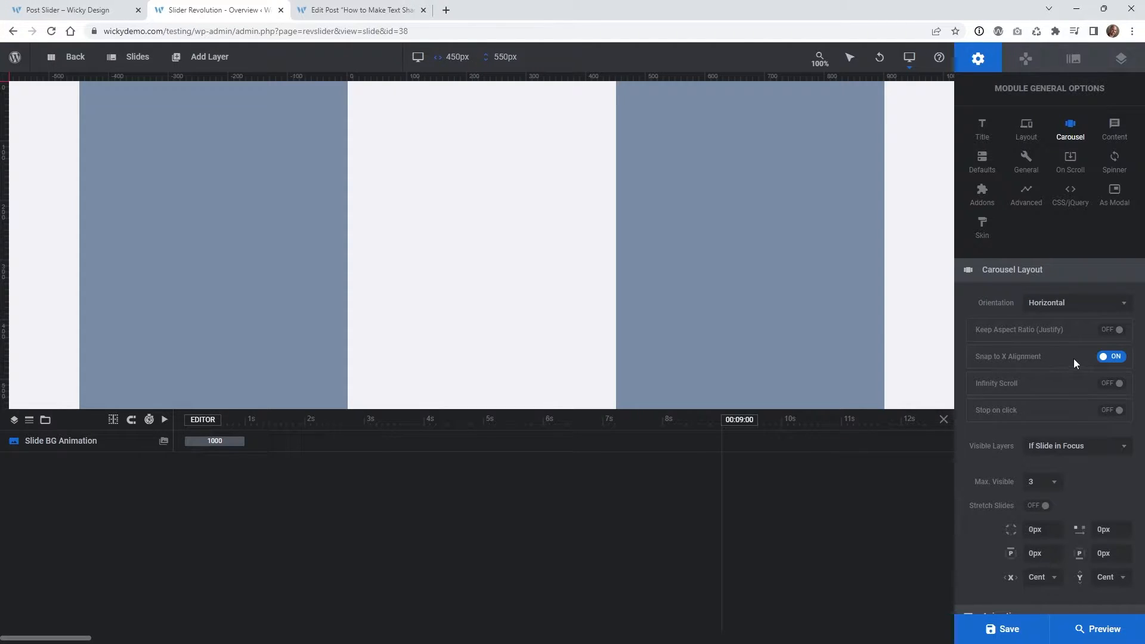
pyautogui.click(1111, 385)
pyautogui.click(65, 9)
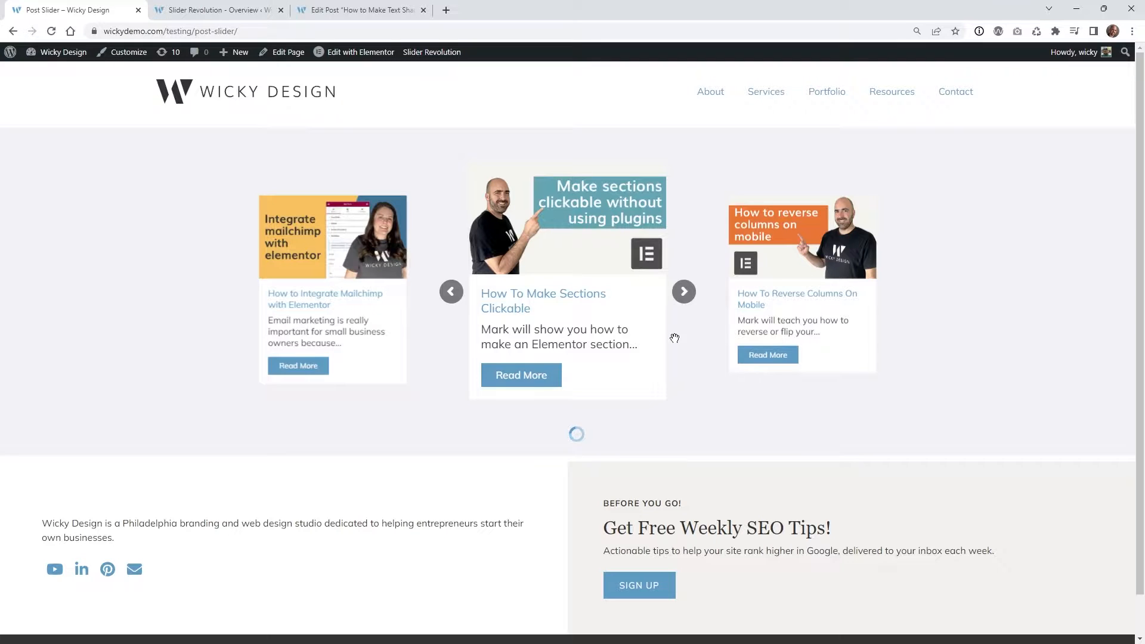
pyautogui.moveTo(675, 338); pyautogui.dragTo(582, 343)
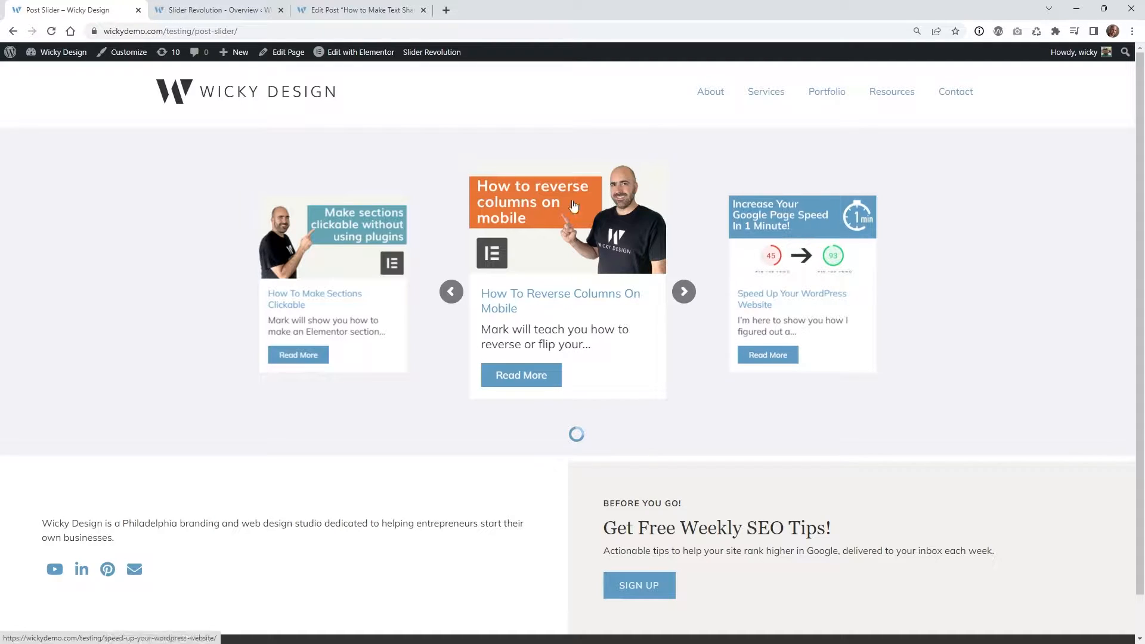
# Return to the module editor and set the carousel's Visible Layers to Always on all Slide.
pyautogui.click(217, 7)
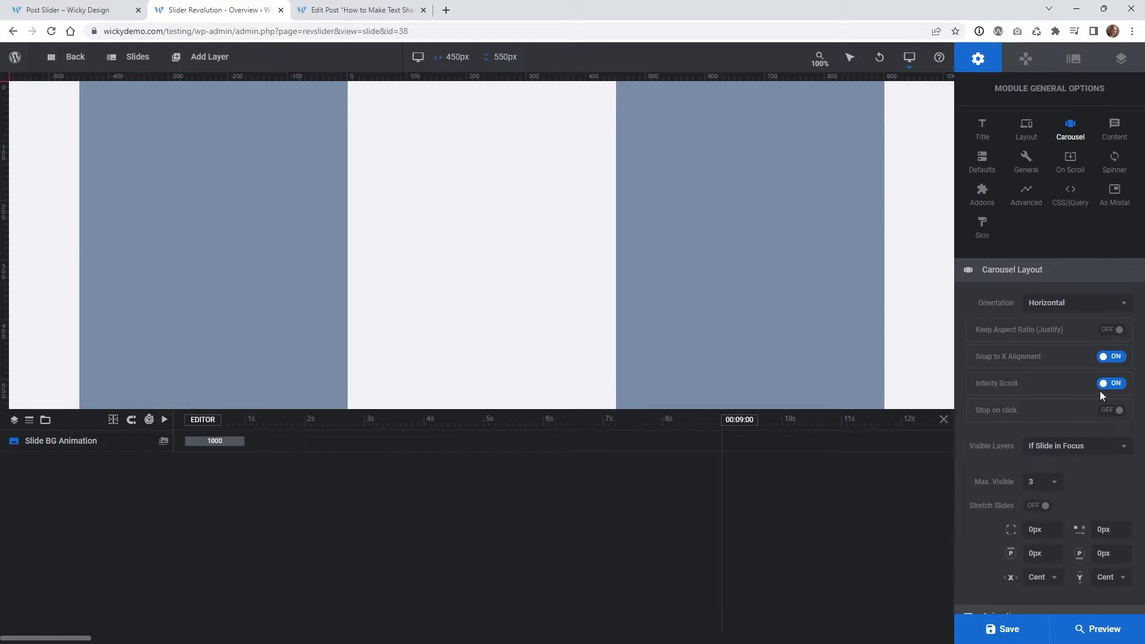
pyautogui.click(1084, 451)
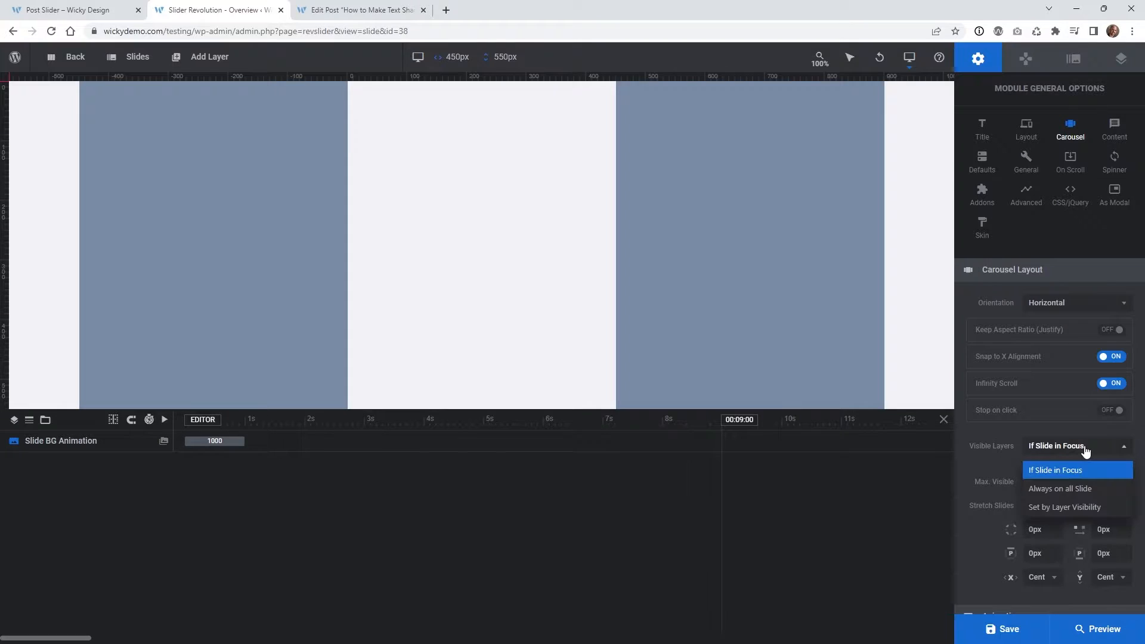
pyautogui.click(1061, 490)
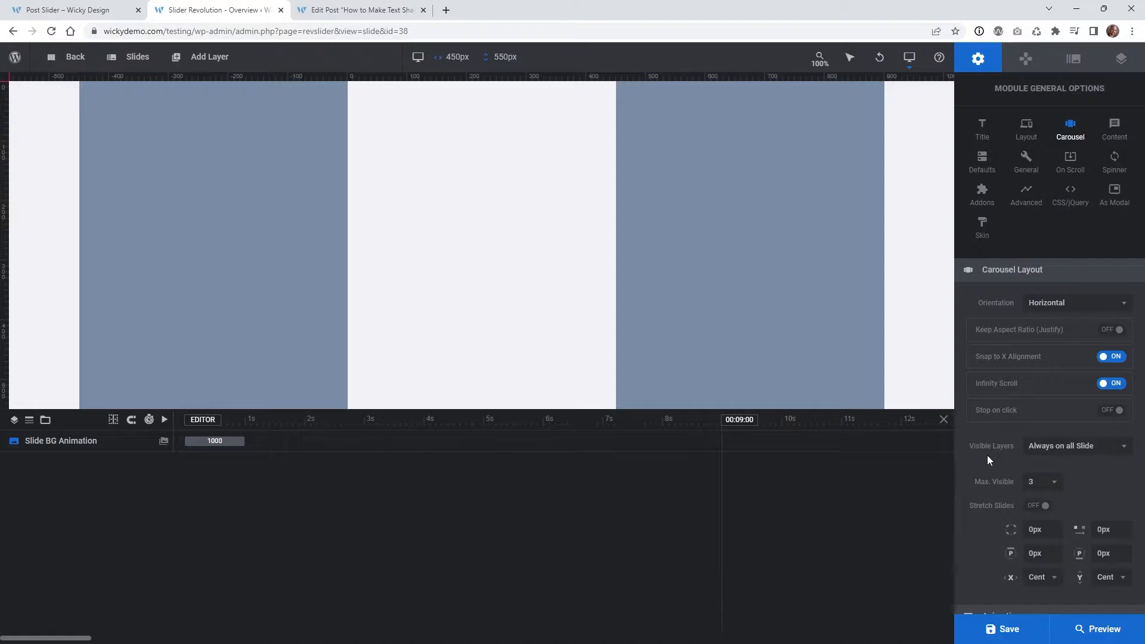
# Try a maximum of 1 visible slide in the carousel layout and restore the maximum to 3.
pyautogui.scroll(-2, 996, 441)
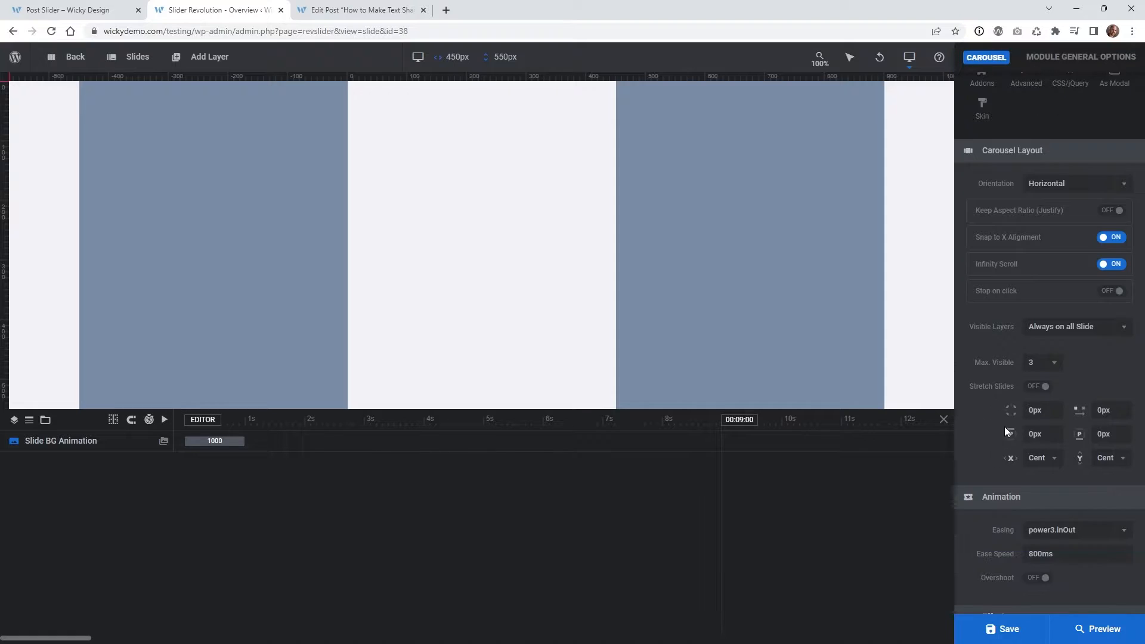
pyautogui.click(1055, 365)
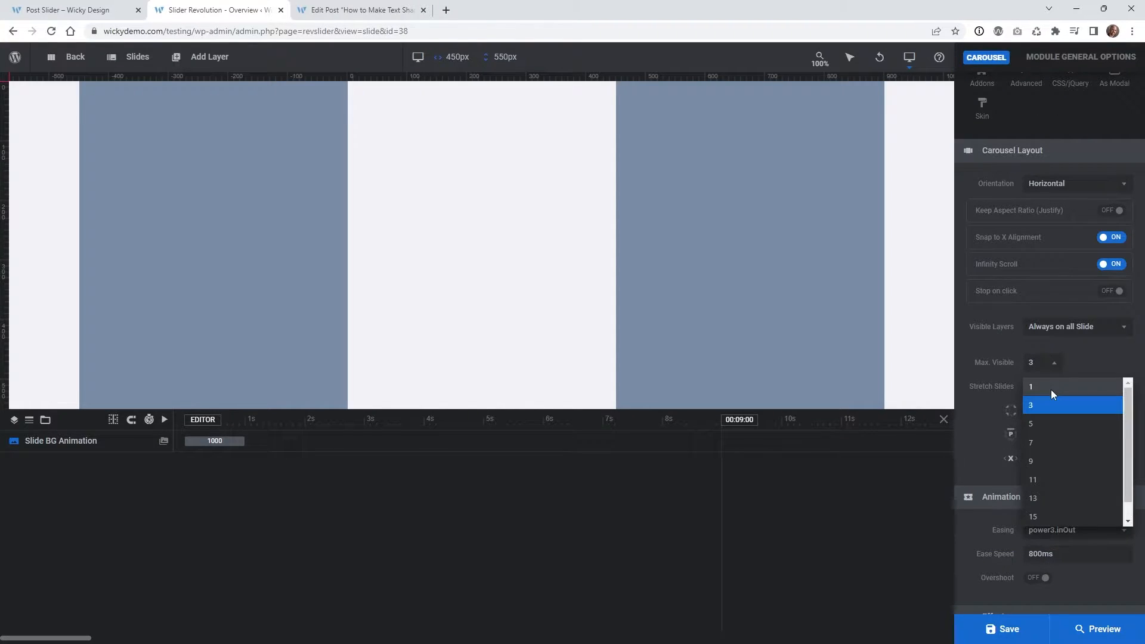
pyautogui.click(1050, 388)
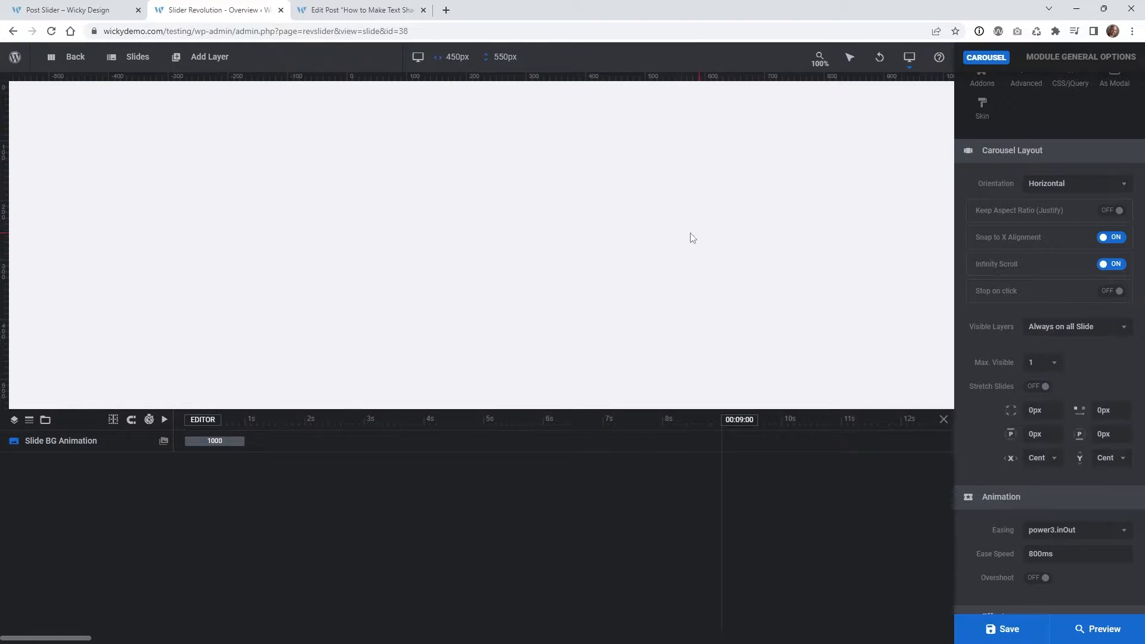
pyautogui.click(1038, 363)
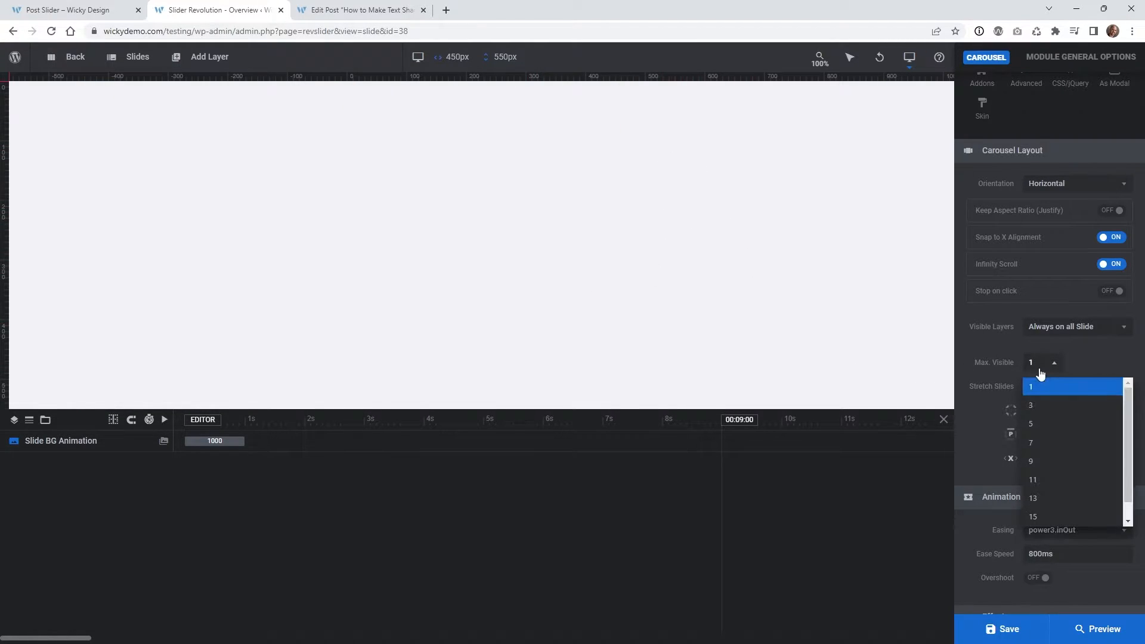
pyautogui.click(1053, 405)
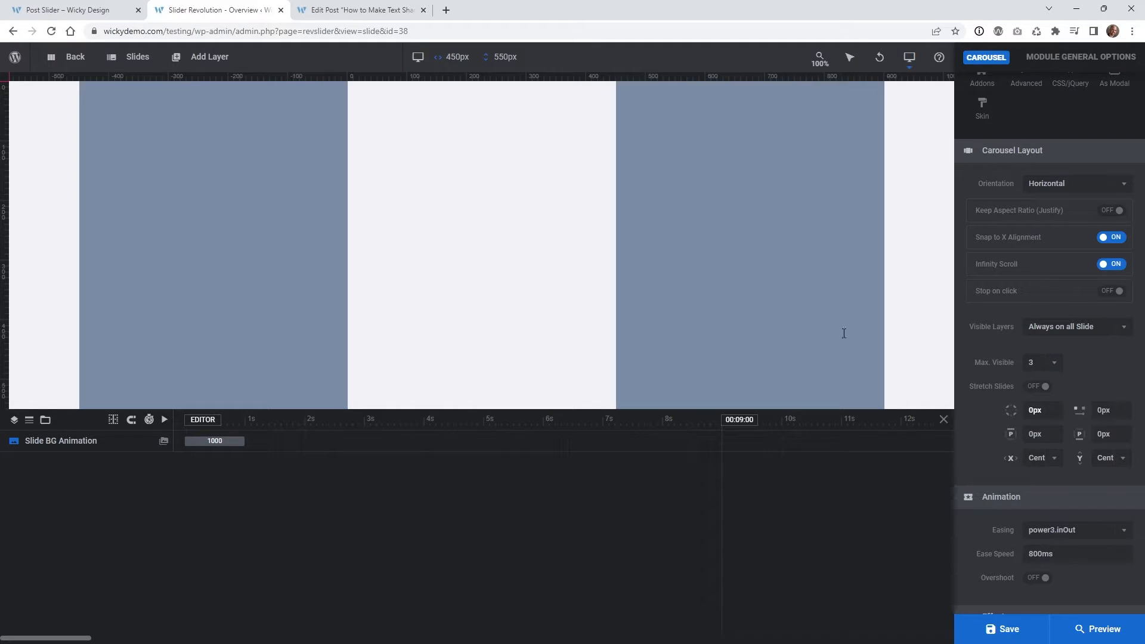
# Check the side cards' size on the live Post Slider page, then enable the module's carousel Scale effect at 75%.
pyautogui.click(85, 5)
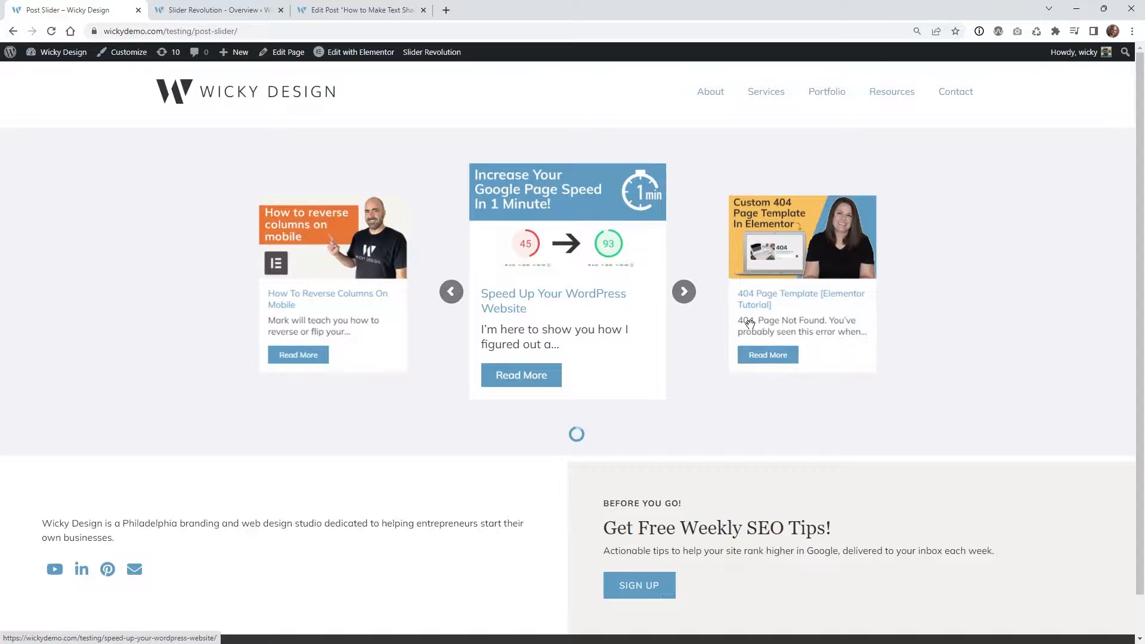
pyautogui.click(209, 6)
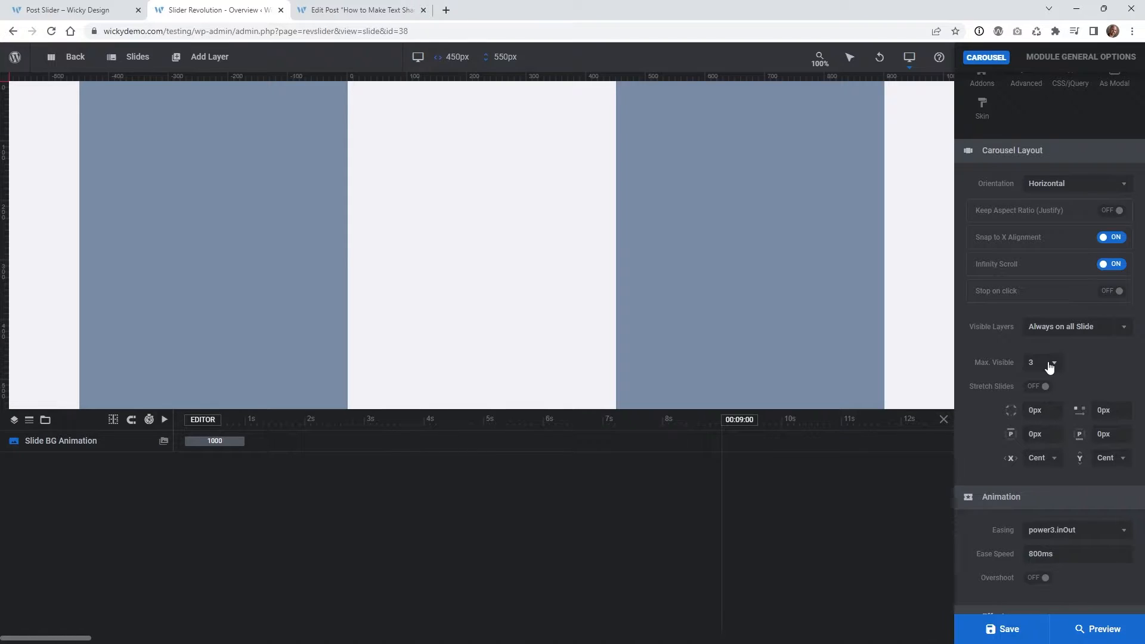
pyautogui.scroll(-2, 1049, 367)
pyautogui.scroll(-2, 1063, 349)
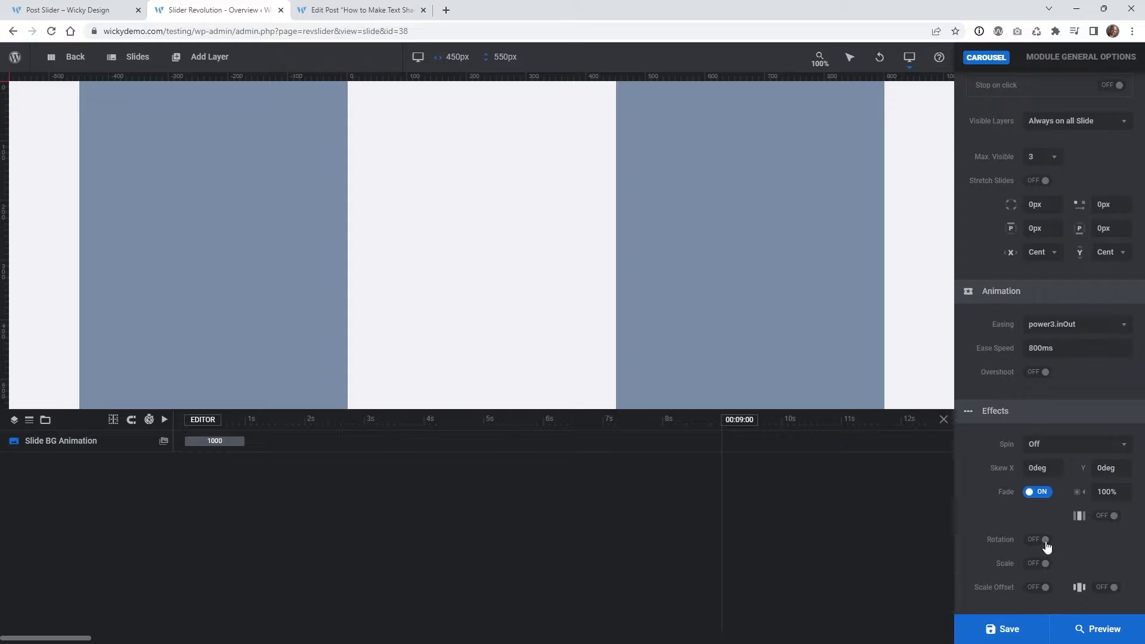
pyautogui.click(1042, 565)
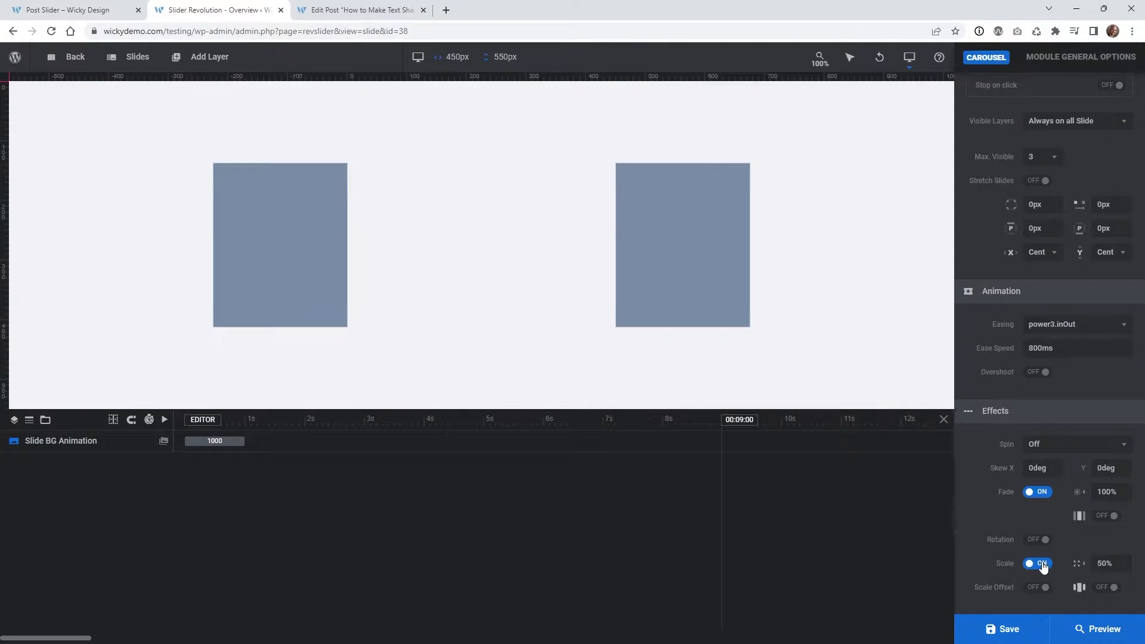
pyautogui.click(1117, 567)
pyautogui.write('75%')
pyautogui.press('Return')
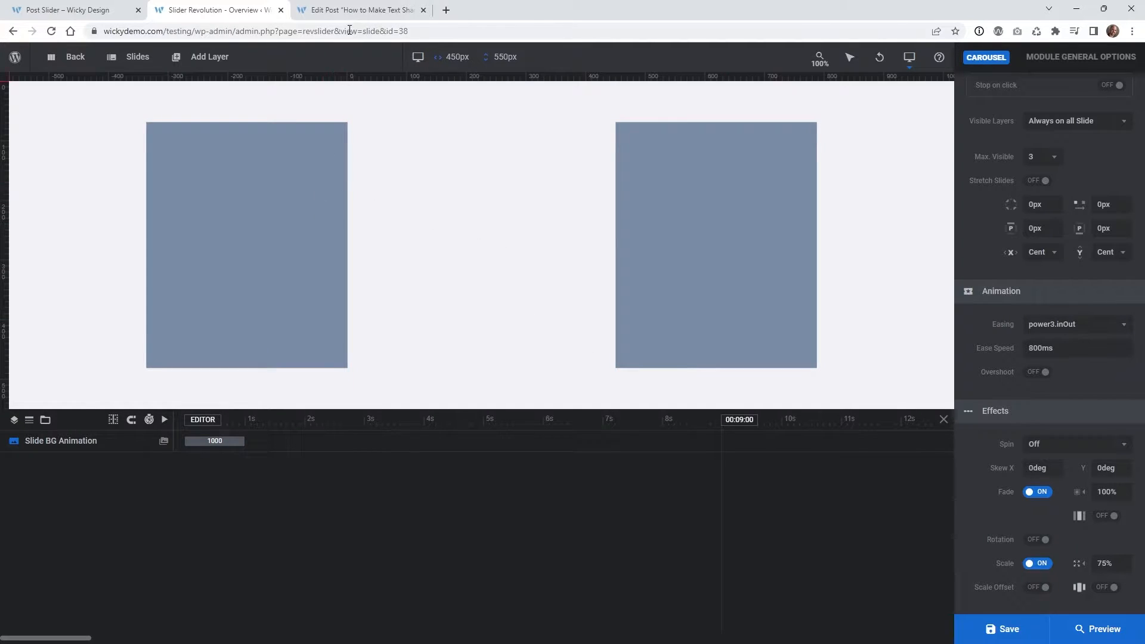
# Advance the live Post Slider carousel to check the scaled side cards, then return to the module editor and save.
pyautogui.click(67, 10)
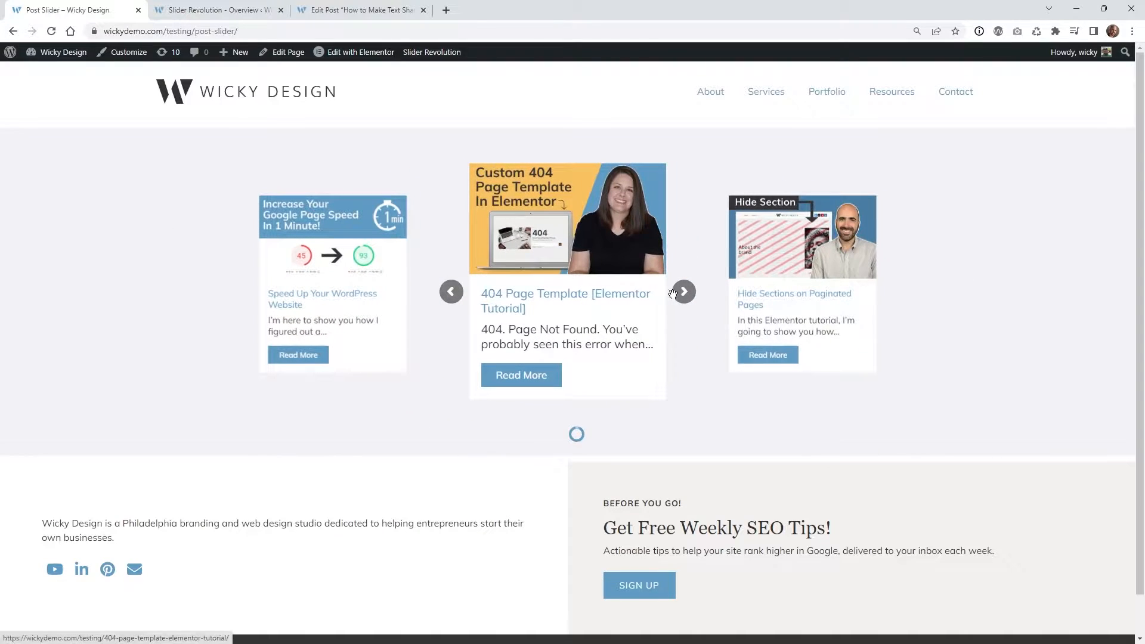
pyautogui.click(683, 291)
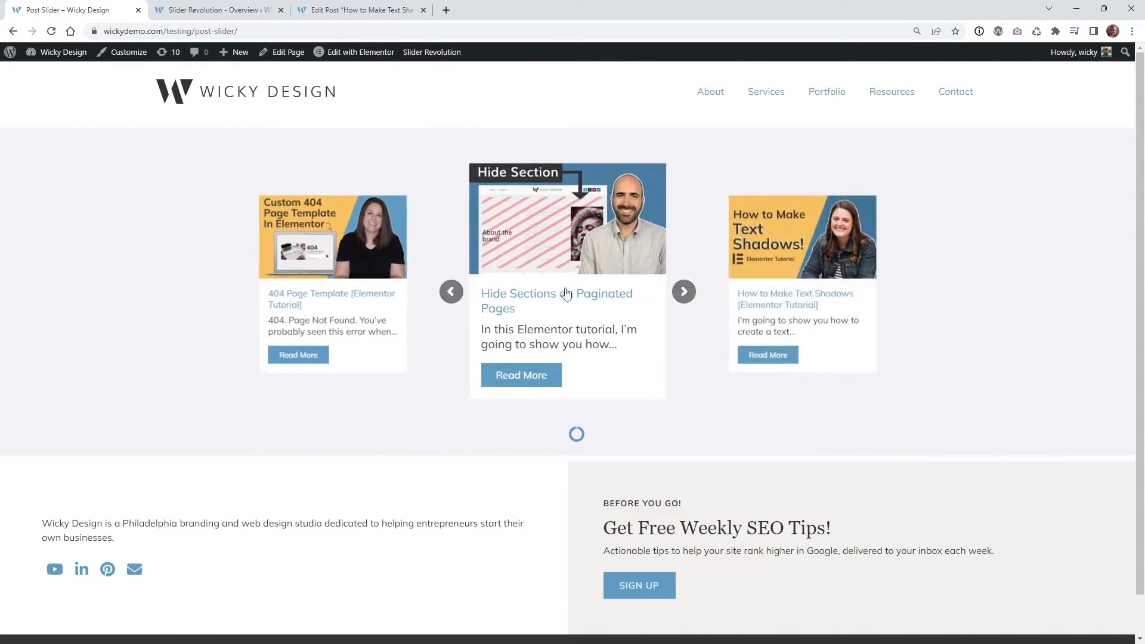
pyautogui.click(215, 10)
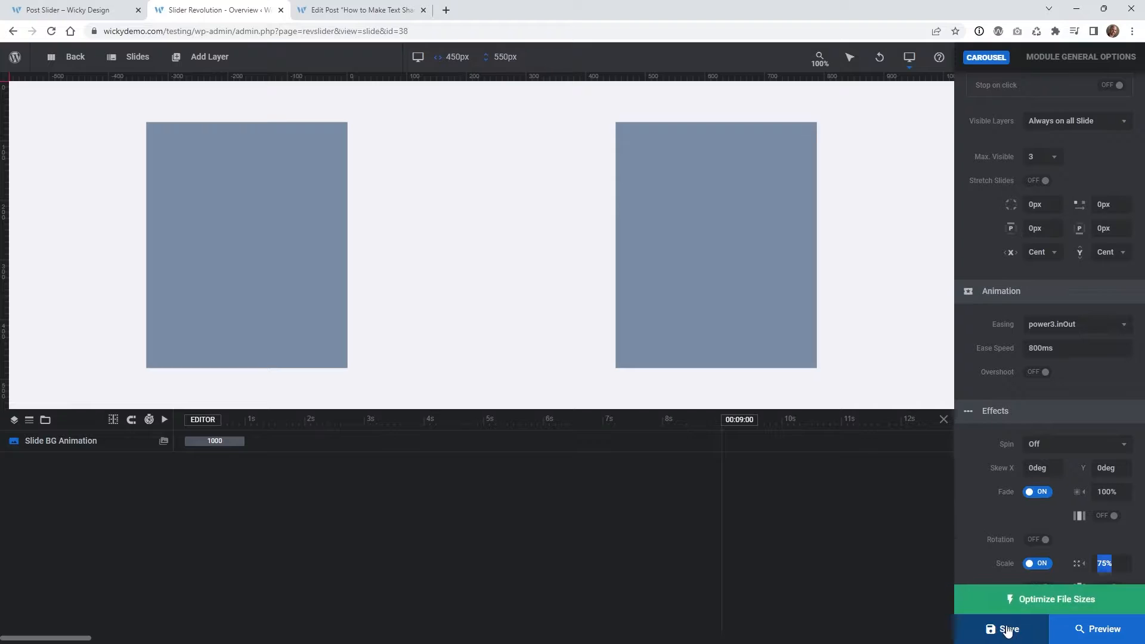
pyautogui.click(1005, 627)
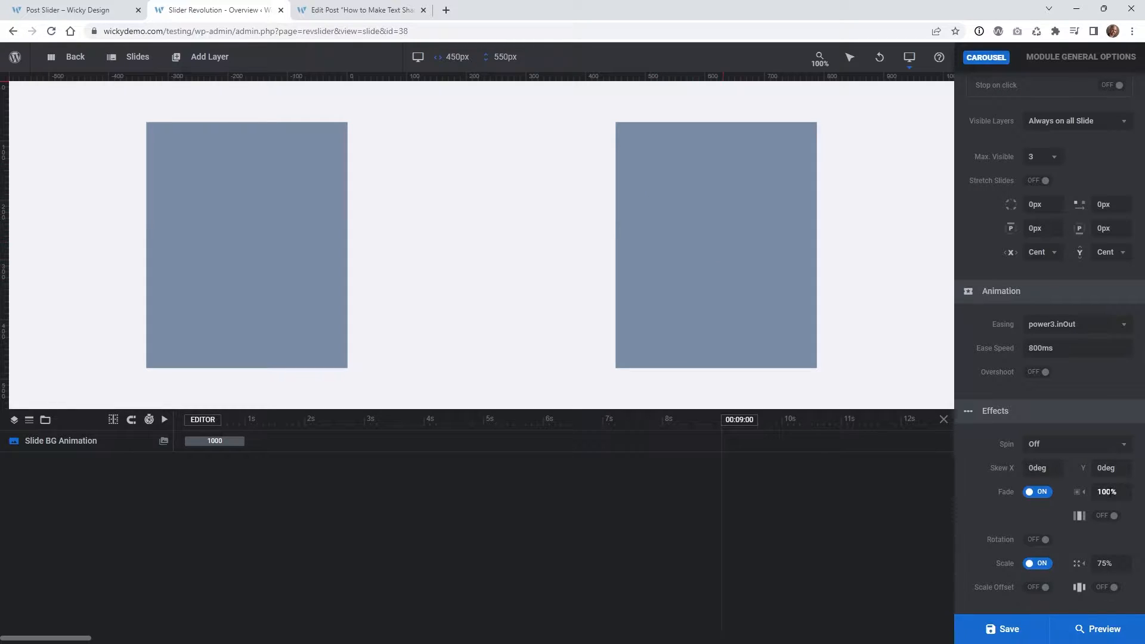
# Try reduced percentages for the carousel's Fade effect and compare the side cards on the reloaded live Post Slider page.
pyautogui.click(1111, 493)
pyautogui.click(90, 10)
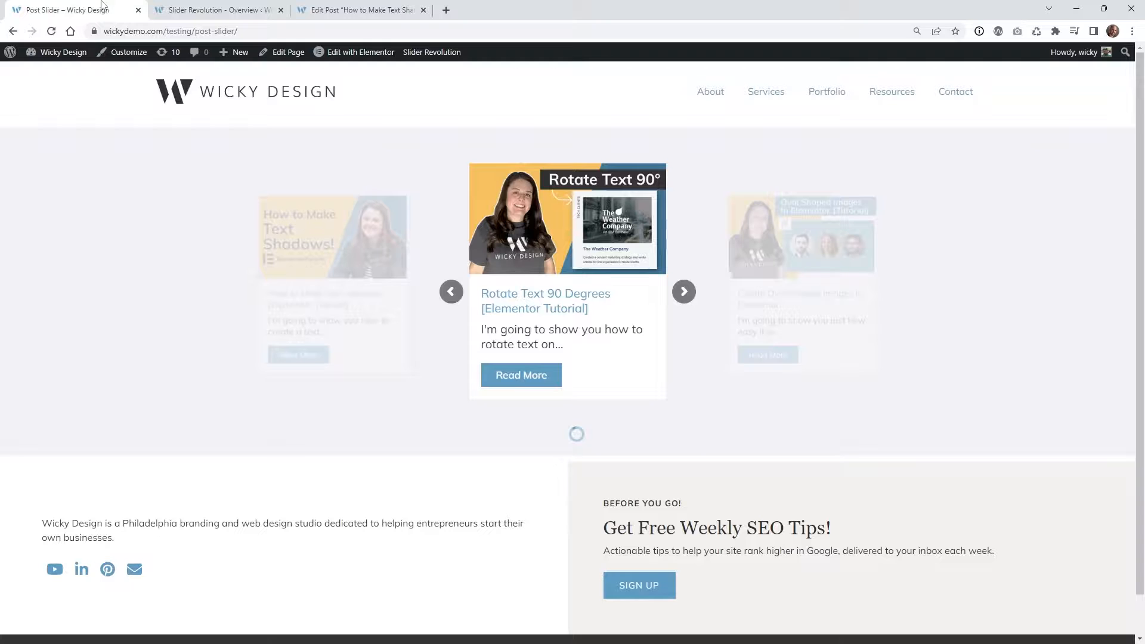
pyautogui.click(52, 31)
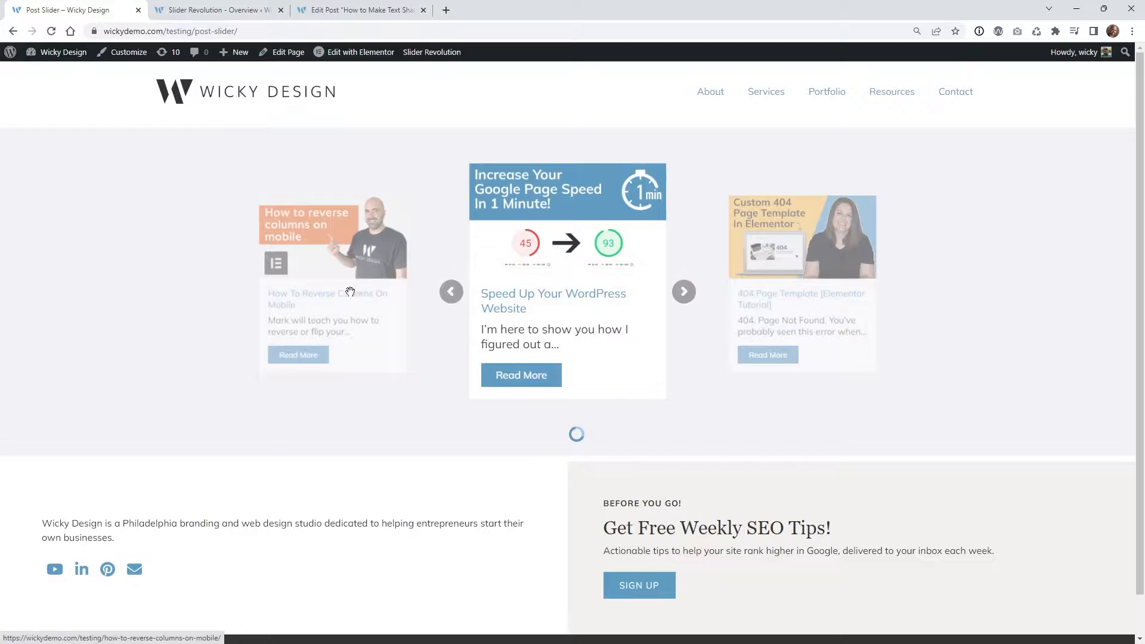
pyautogui.click(687, 298)
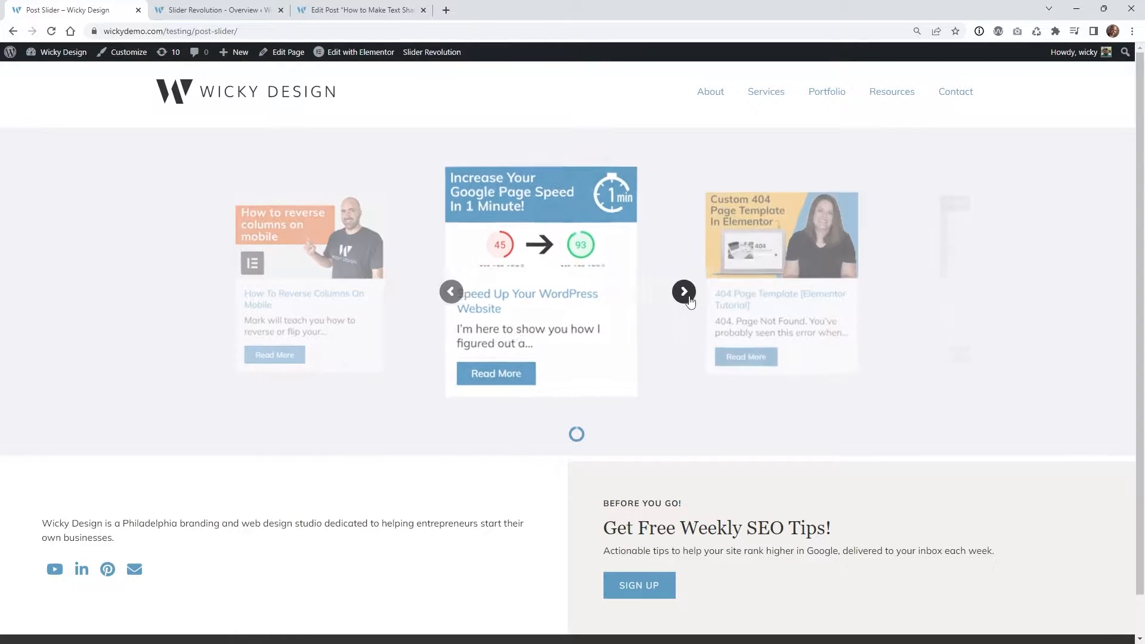
pyautogui.click(684, 292)
pyautogui.click(685, 295)
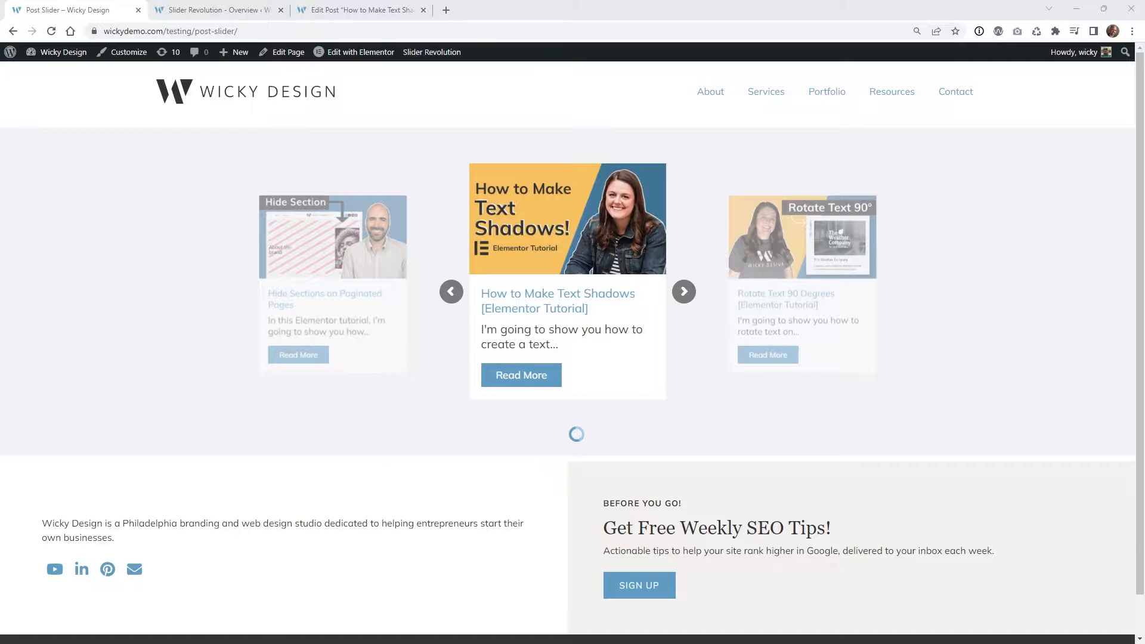
pyautogui.click(52, 31)
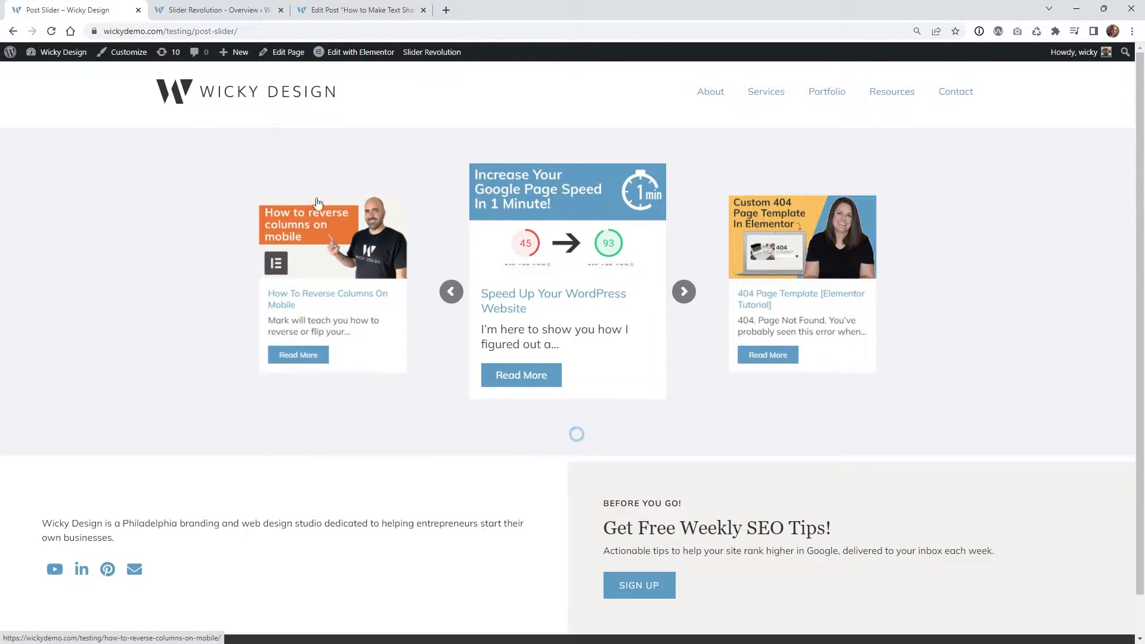
# Back in the module editor, set the module's content source to Post-Based with the type Post.
pyautogui.click(194, 12)
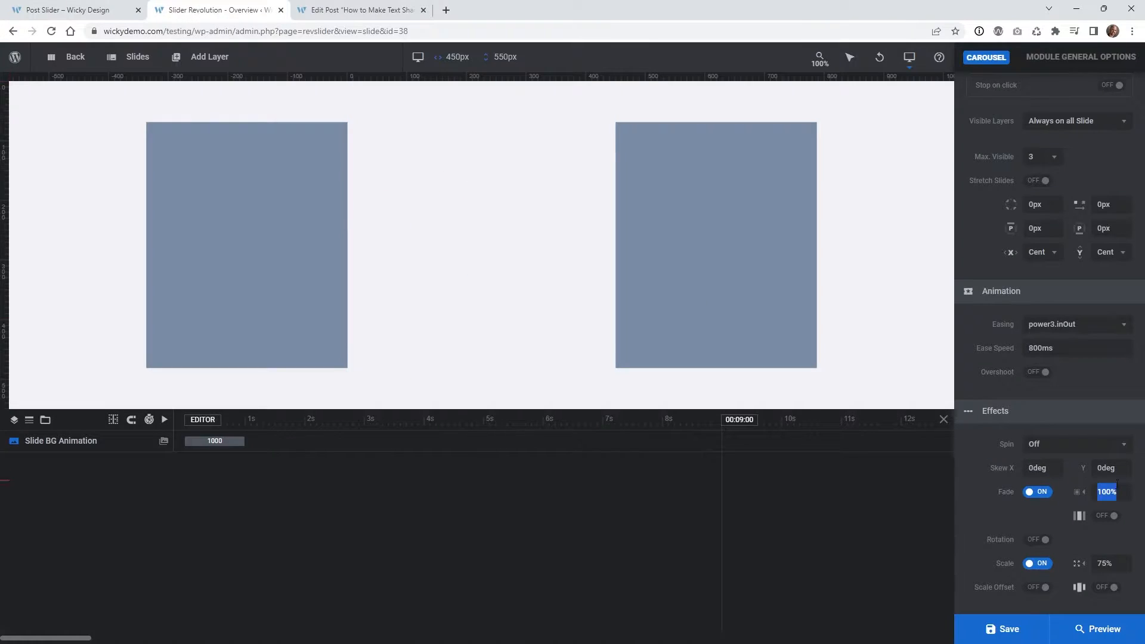
pyautogui.scroll(5, 1039, 226)
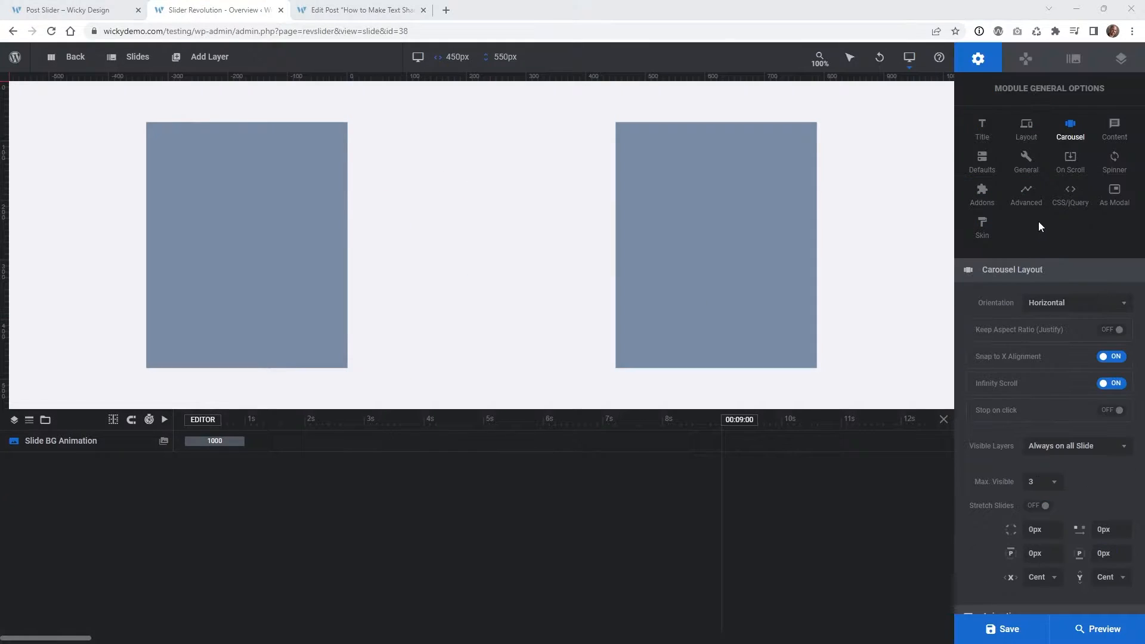
pyautogui.click(1029, 130)
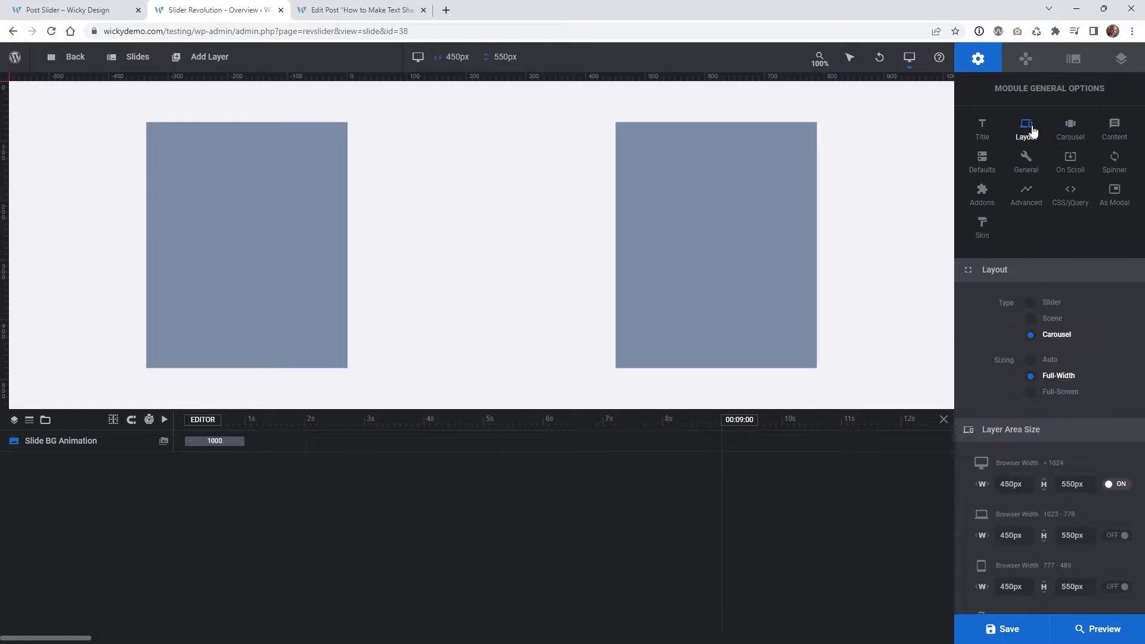
pyautogui.click(1071, 134)
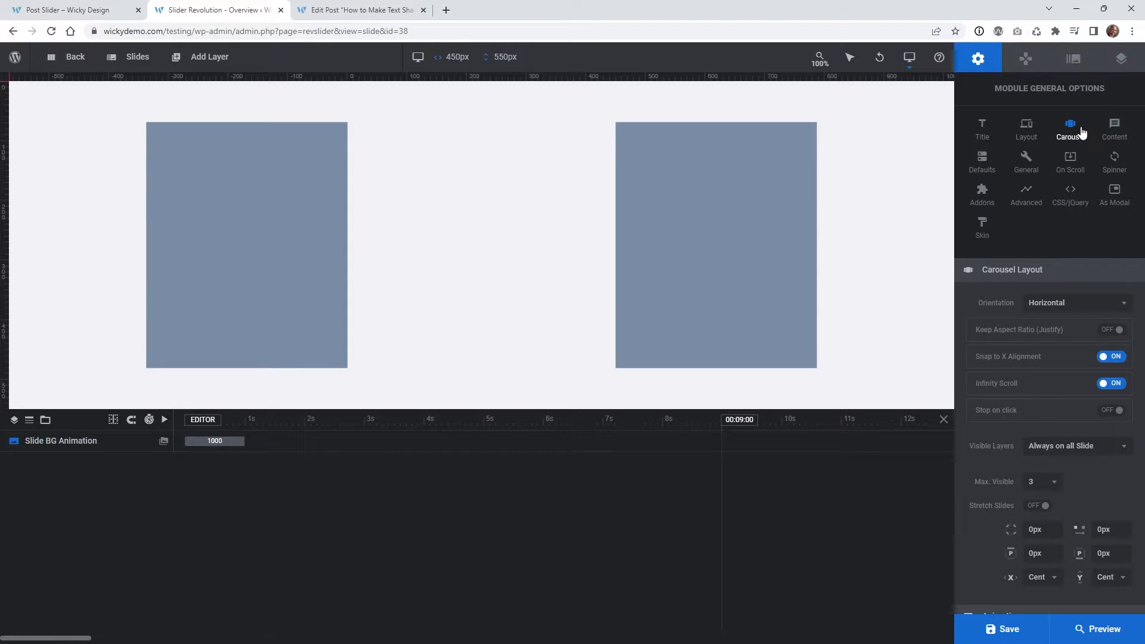
pyautogui.click(1113, 132)
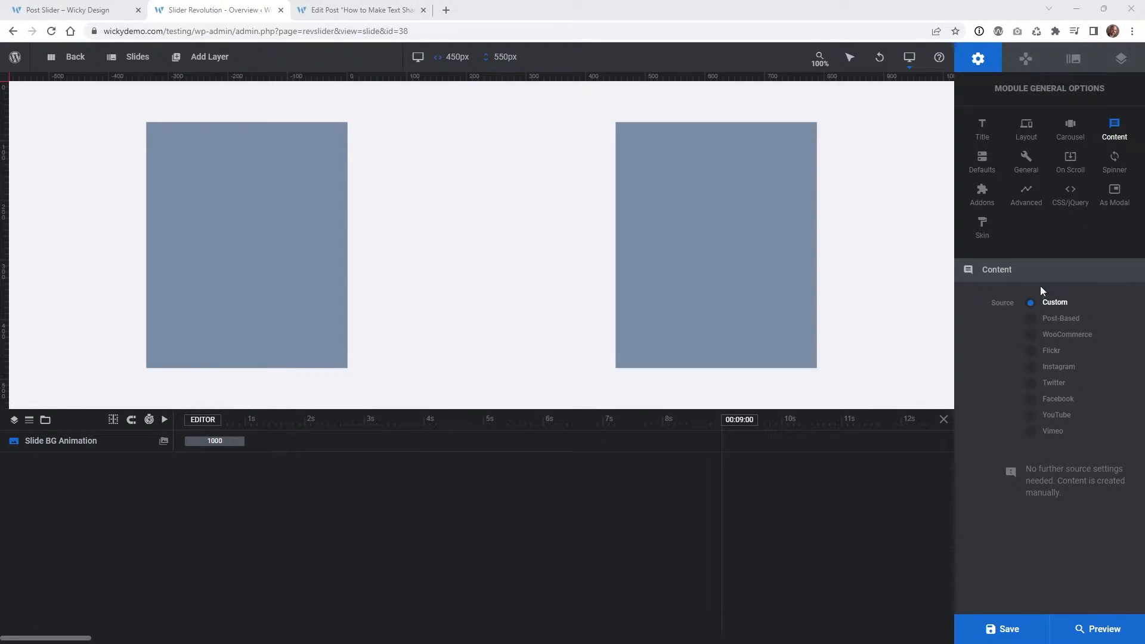
pyautogui.click(1047, 322)
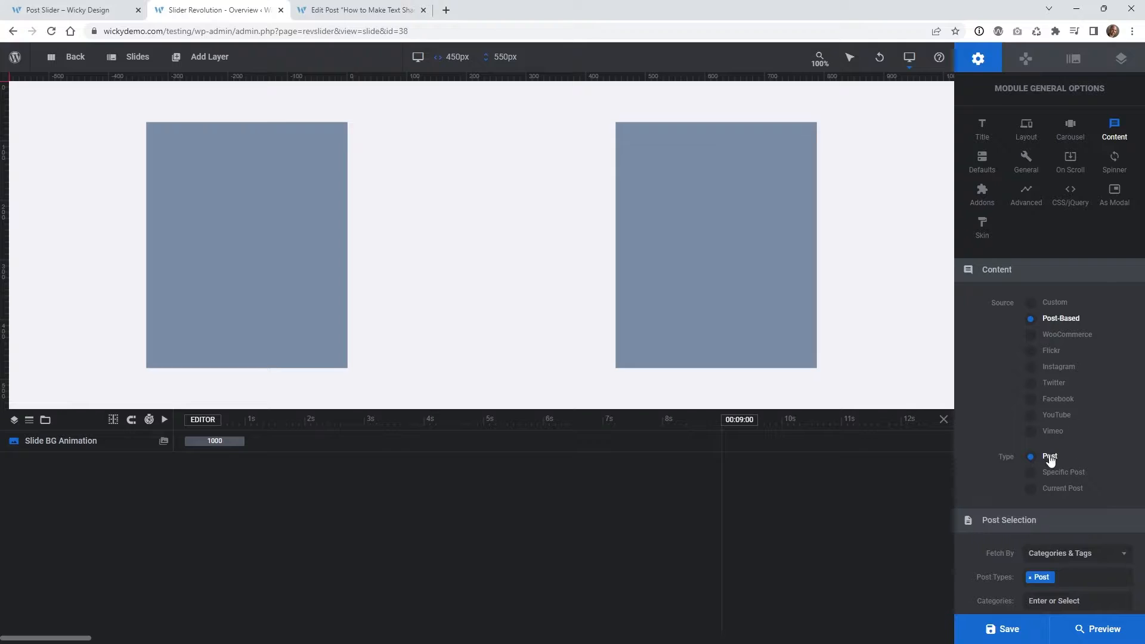
pyautogui.scroll(-3, 1091, 443)
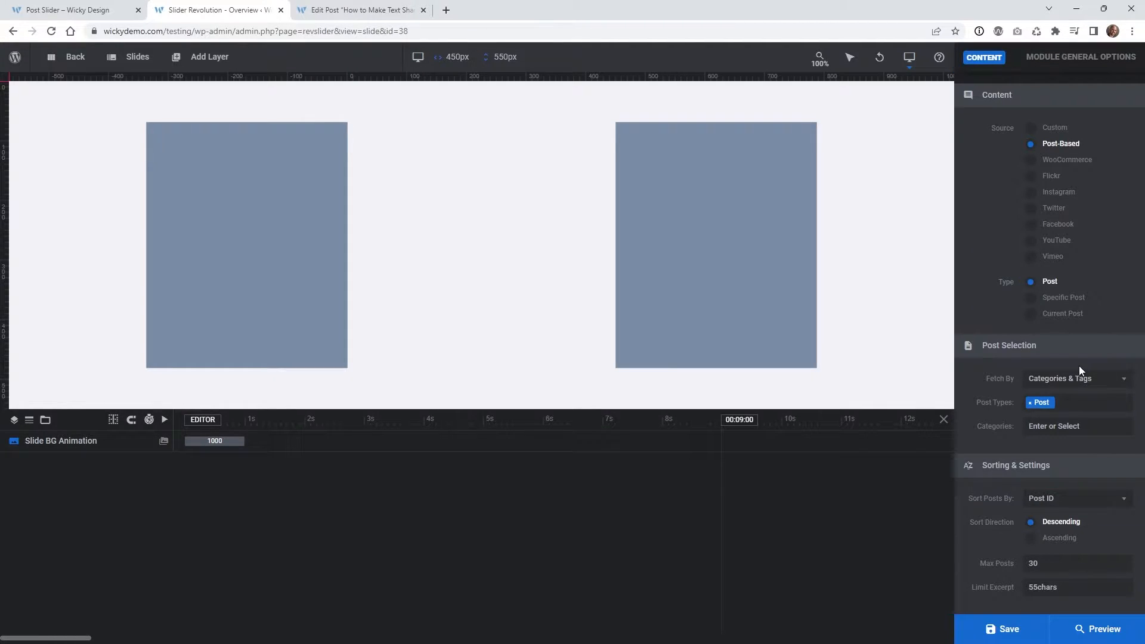
# Limit the post selection to the Elementor category with 11 items.
pyautogui.click(1063, 428)
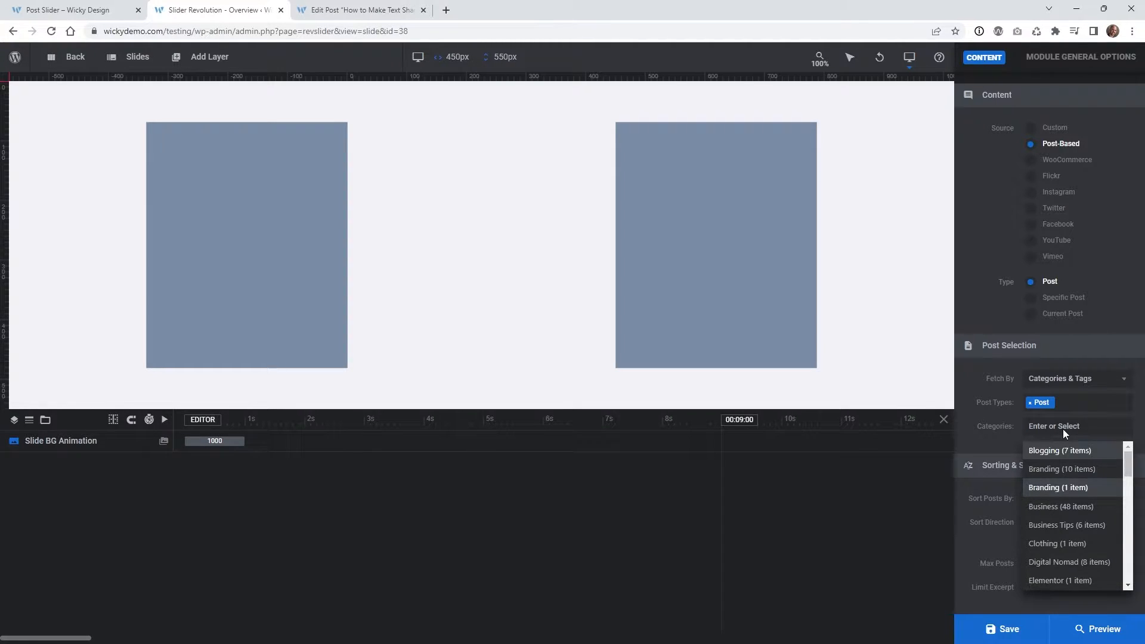
pyautogui.click(1062, 422)
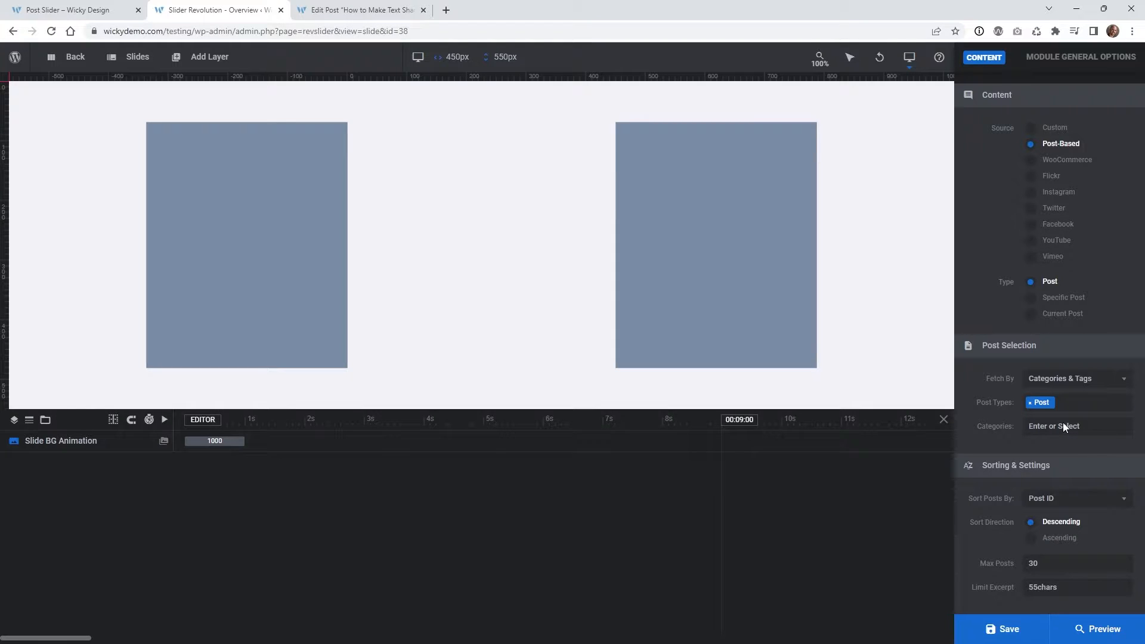
pyautogui.click(1059, 426)
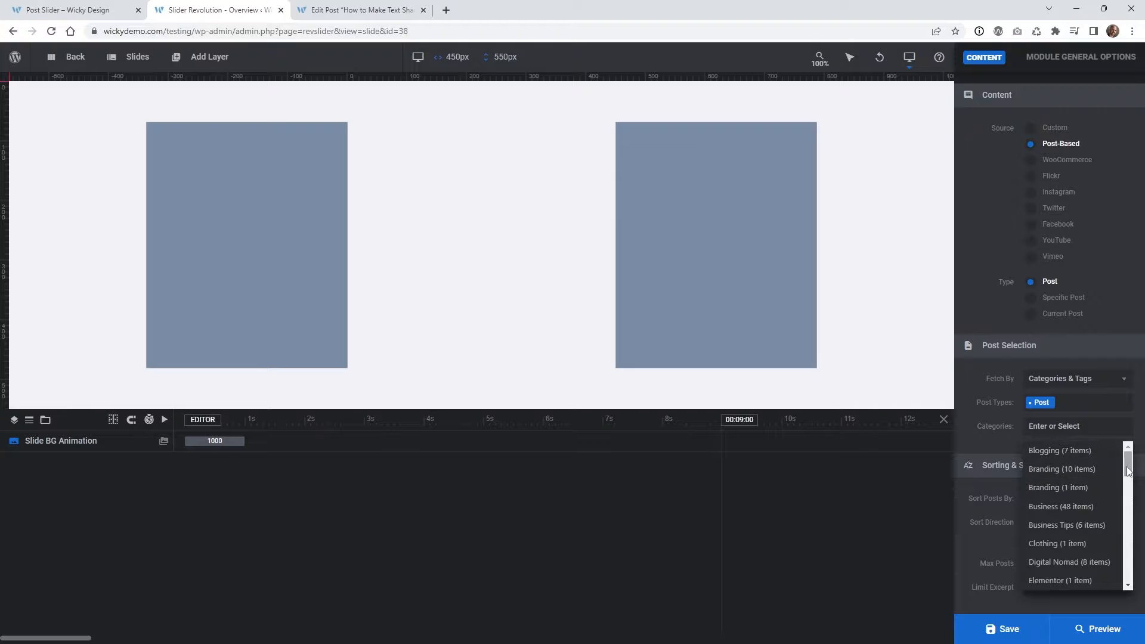
pyautogui.moveTo(1128, 472); pyautogui.dragTo(1129, 484)
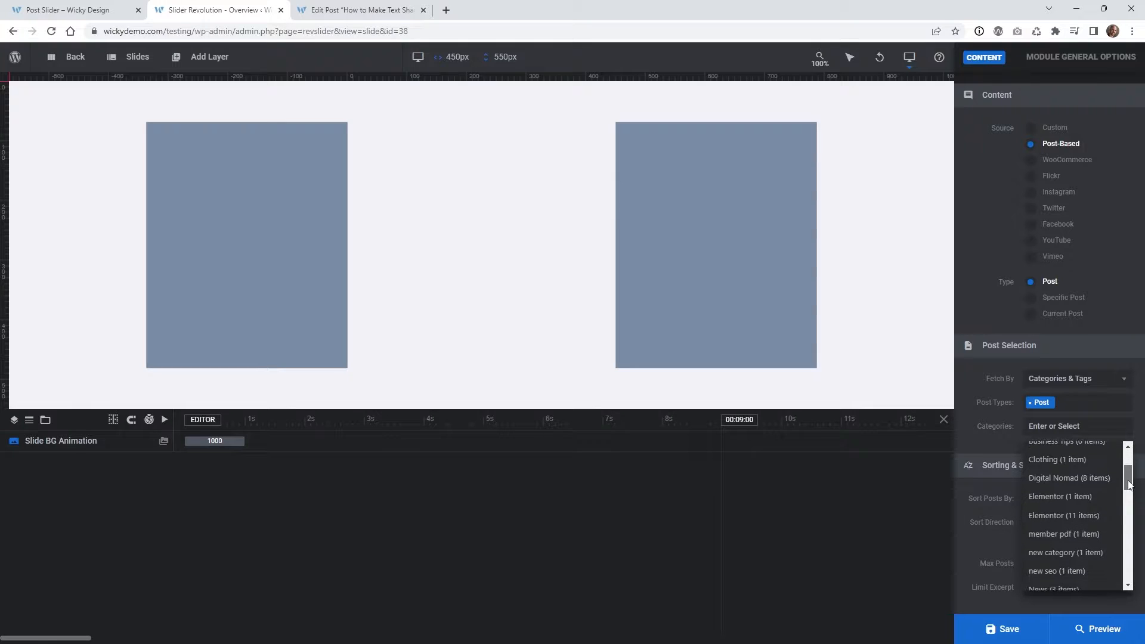
pyautogui.click(1065, 514)
pyautogui.click(996, 445)
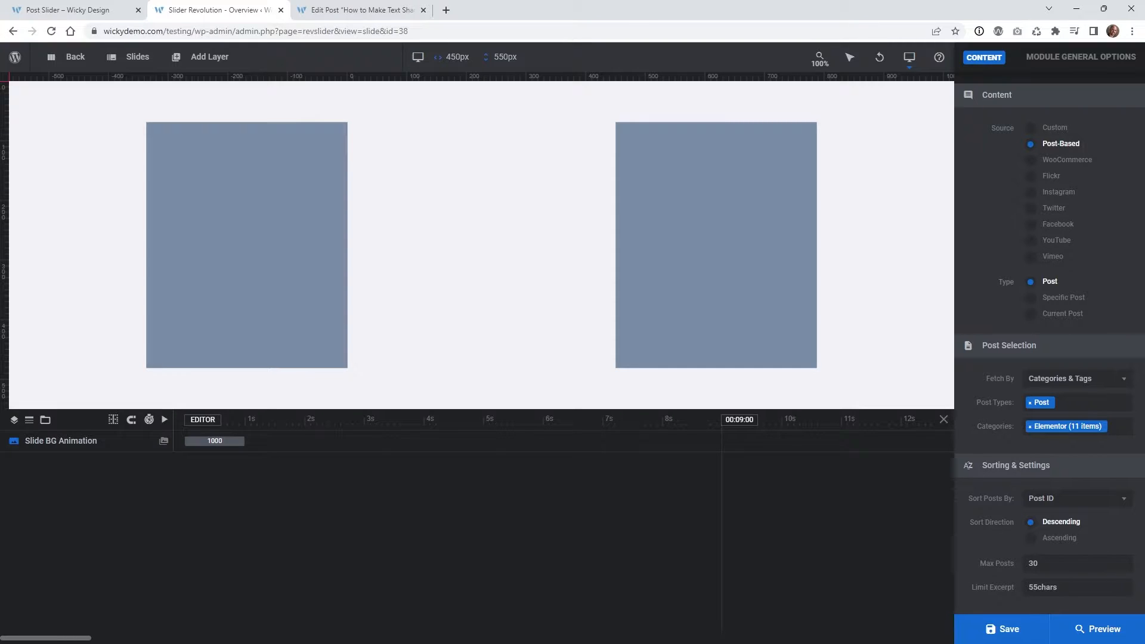
# Sort the module's posts by Date.
pyautogui.click(1067, 498)
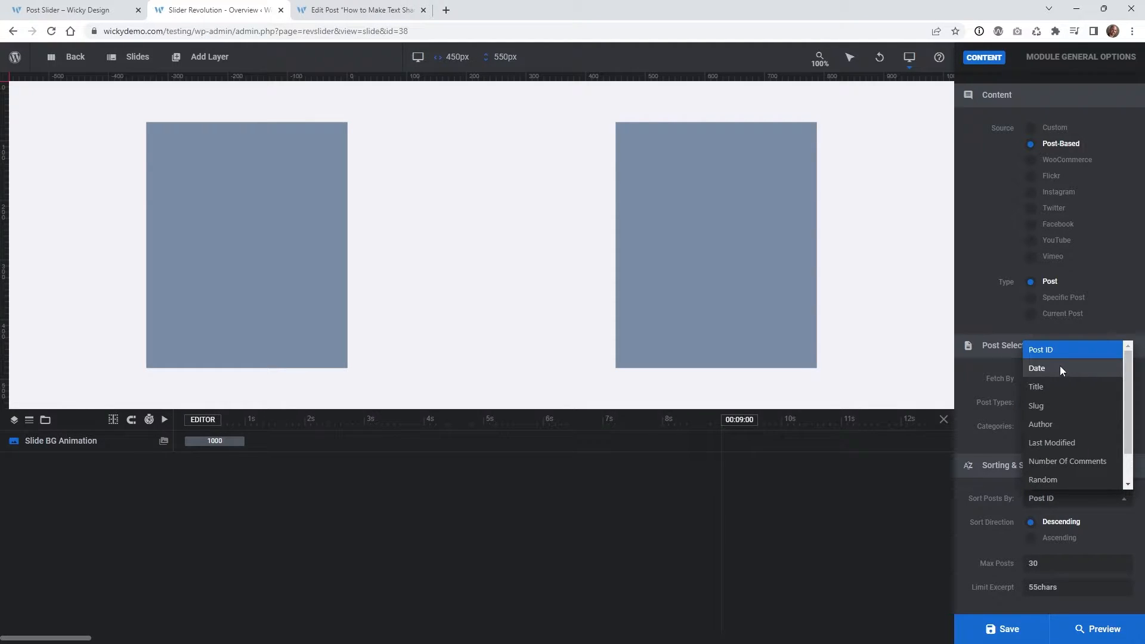
pyautogui.scroll(-3, 1077, 424)
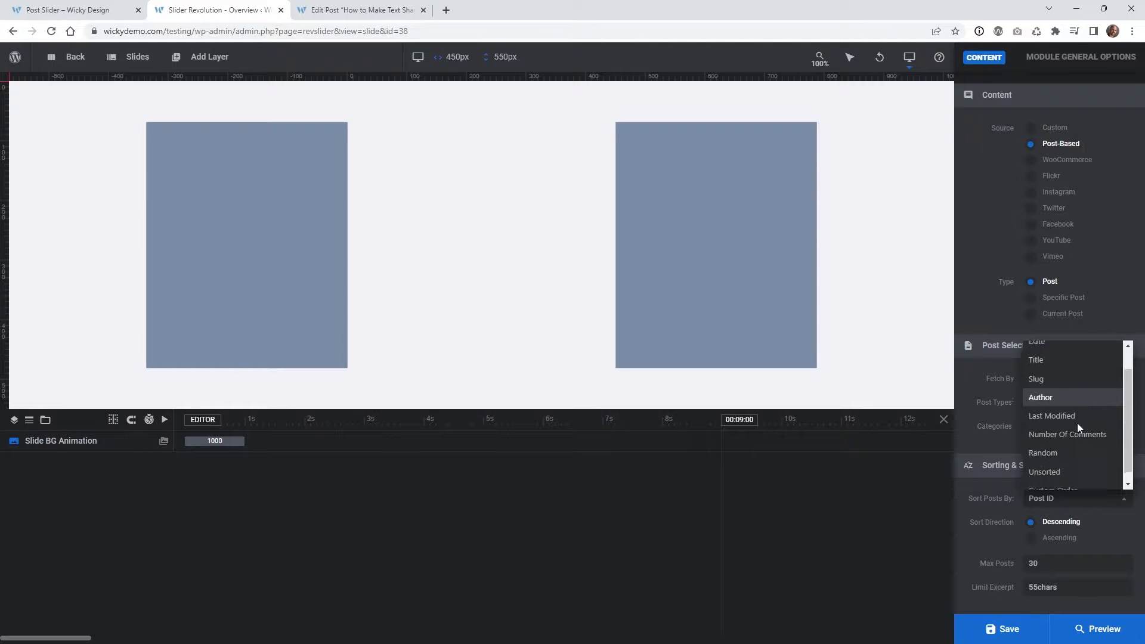
pyautogui.scroll(2, 1076, 434)
pyautogui.scroll(1, 1077, 434)
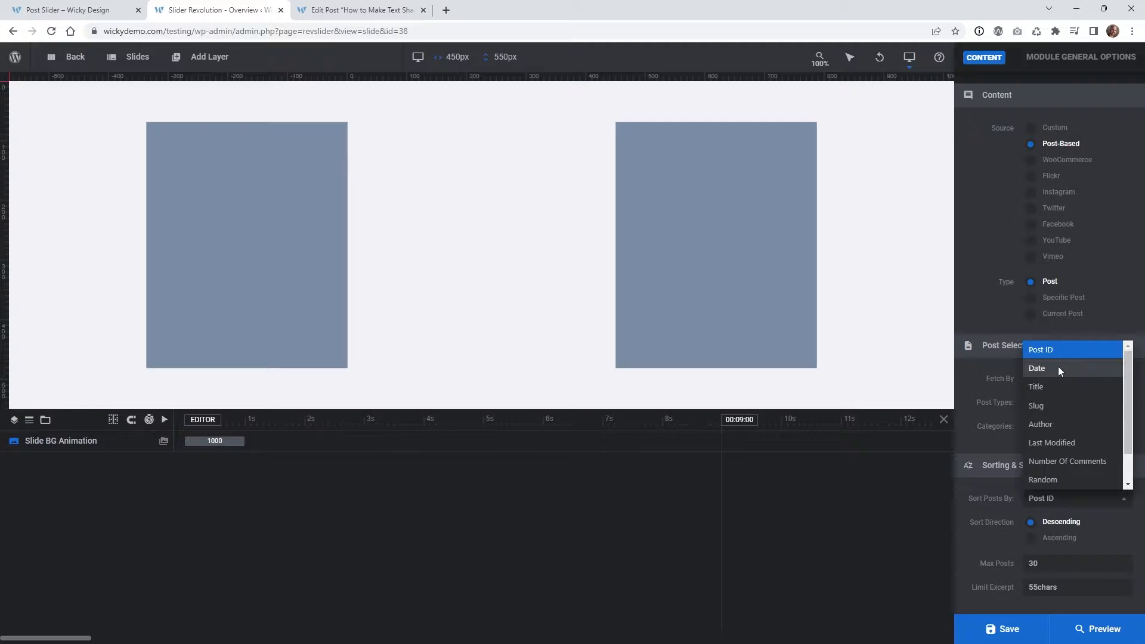
pyautogui.click(1059, 368)
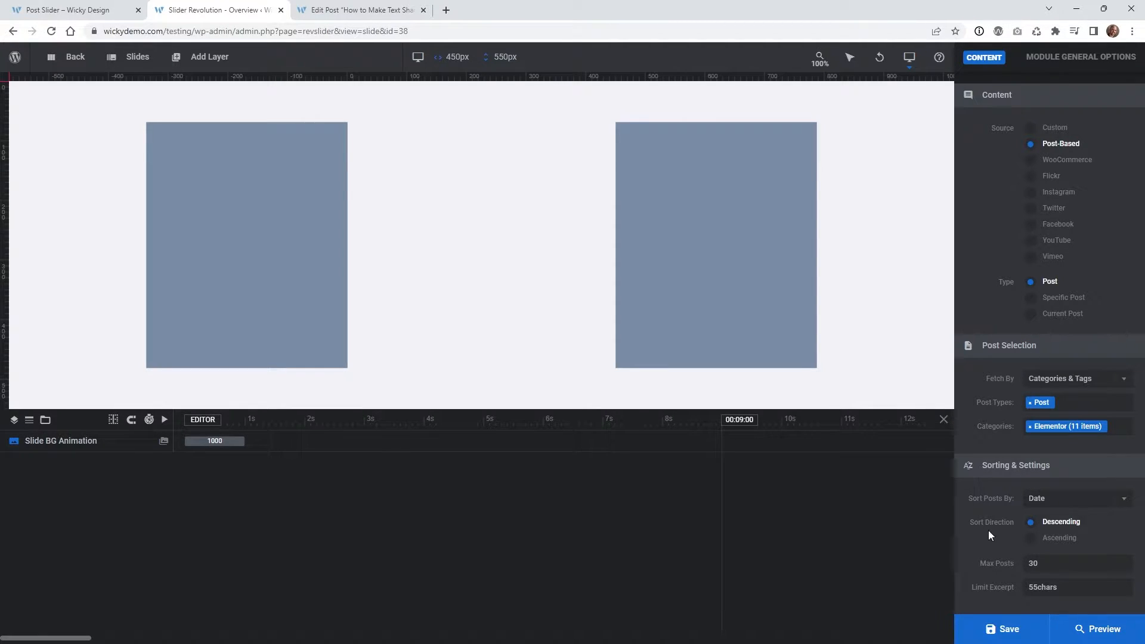
# Limit the module to 10 posts with excerpts of 10words, and save it.
pyautogui.doubleClick(1042, 562)
pyautogui.write('10')
pyautogui.doubleClick(1065, 590)
pyautogui.write('10words')
pyautogui.click(1002, 629)
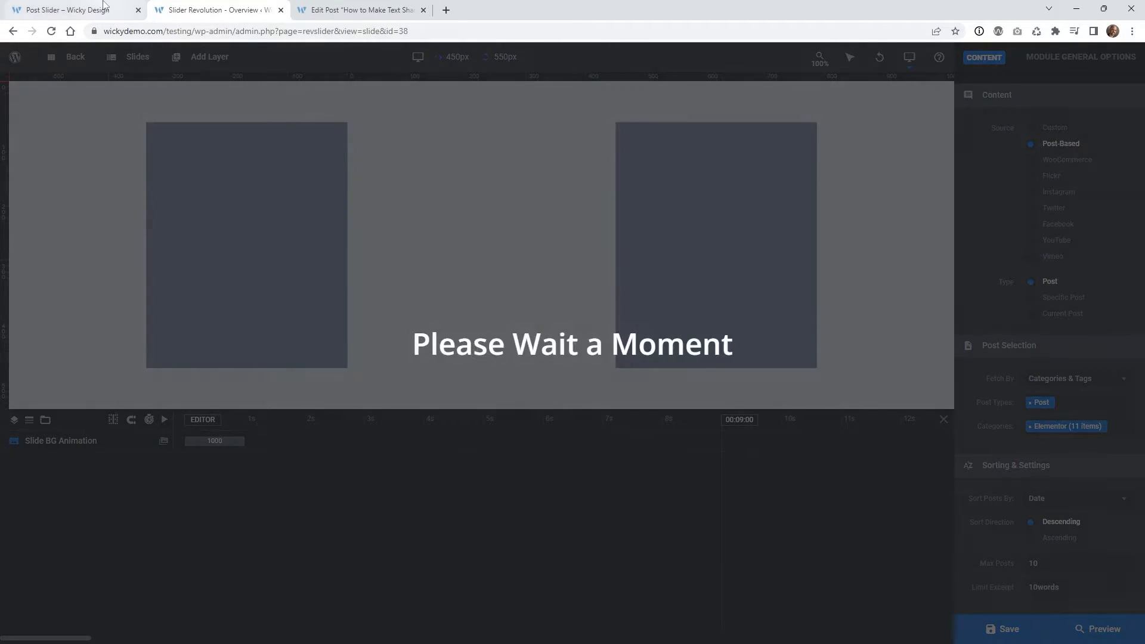
# Review the post excerpts in the live Post Slider carousel, then return to the module's excerpt limit and save.
pyautogui.click(102, 6)
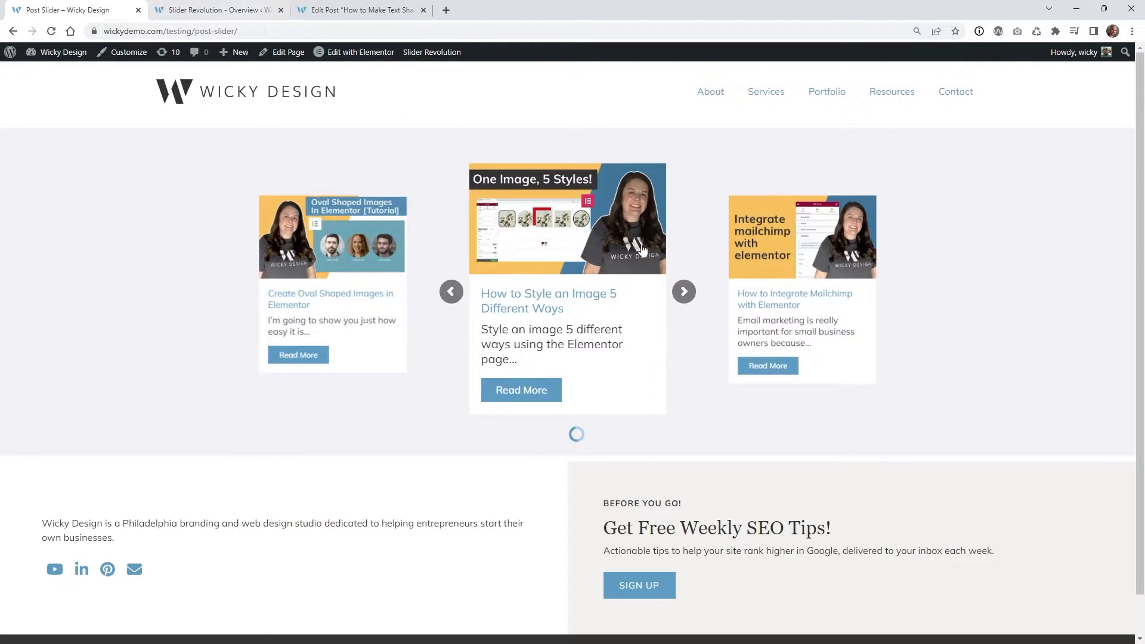
pyautogui.click(683, 291)
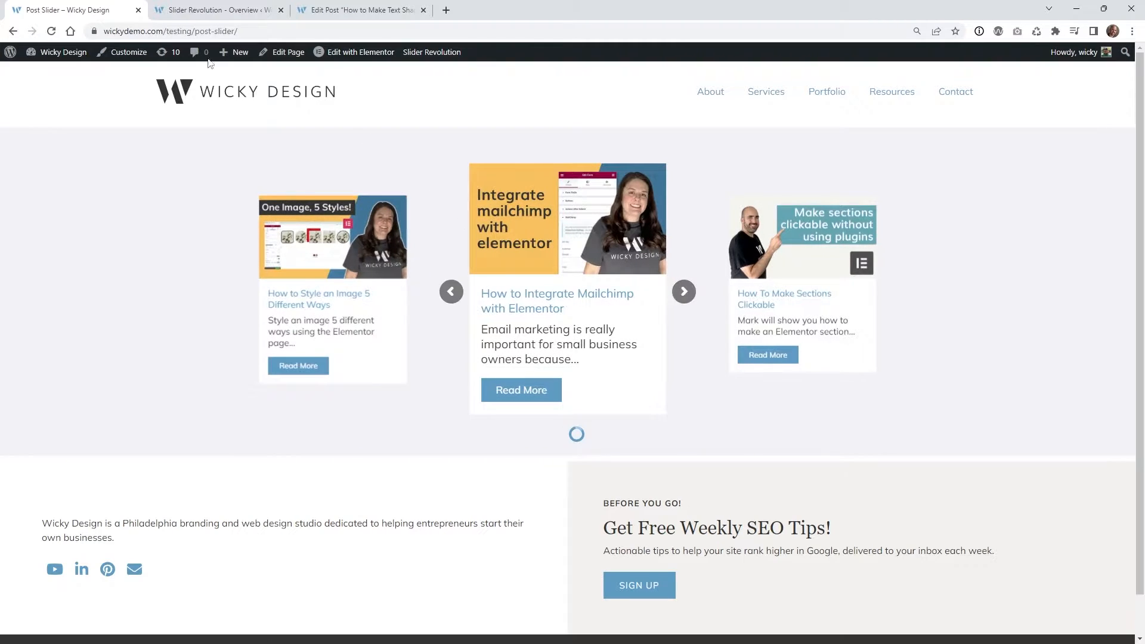
pyautogui.click(206, 10)
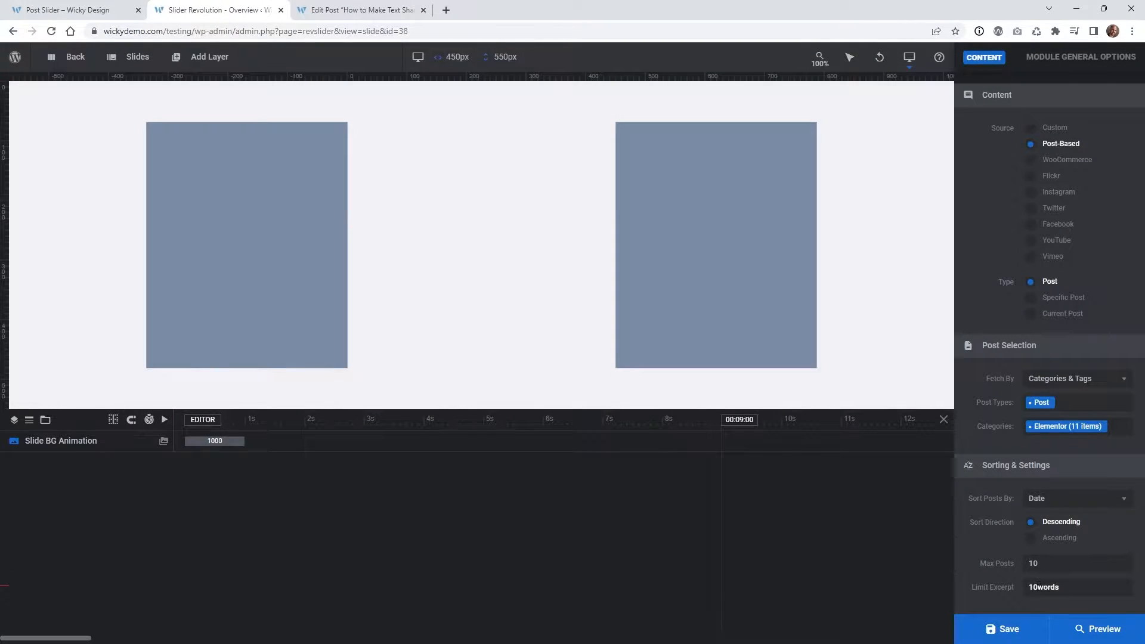
pyautogui.click(1036, 591)
pyautogui.click(1023, 640)
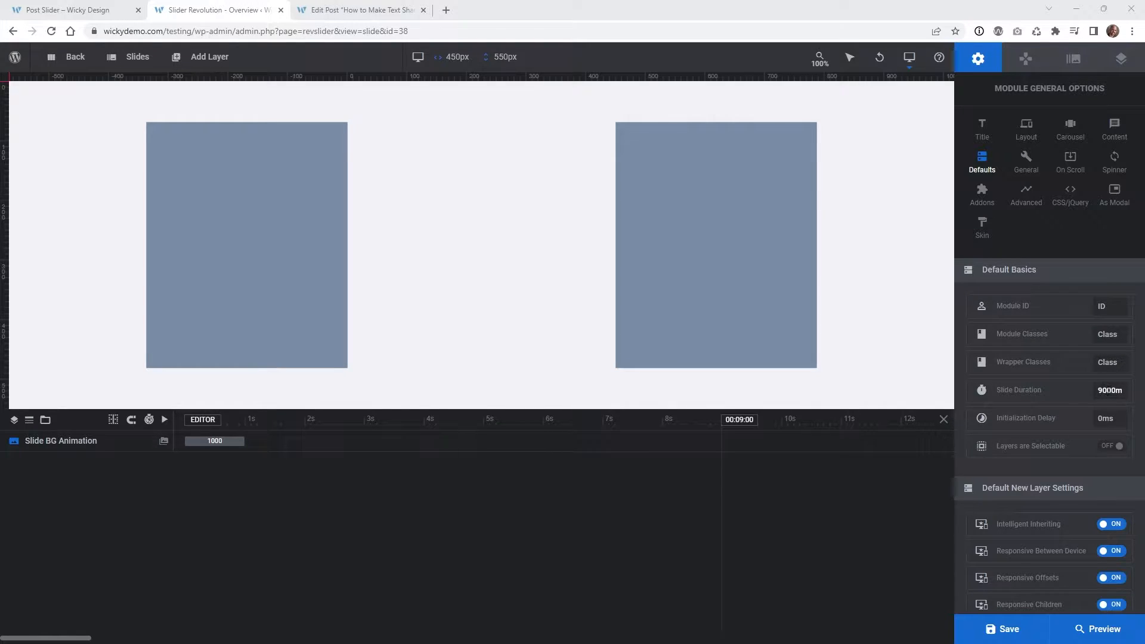
# Set the module's default Slide Duration to 4000 ms.
pyautogui.doubleClick(1103, 389)
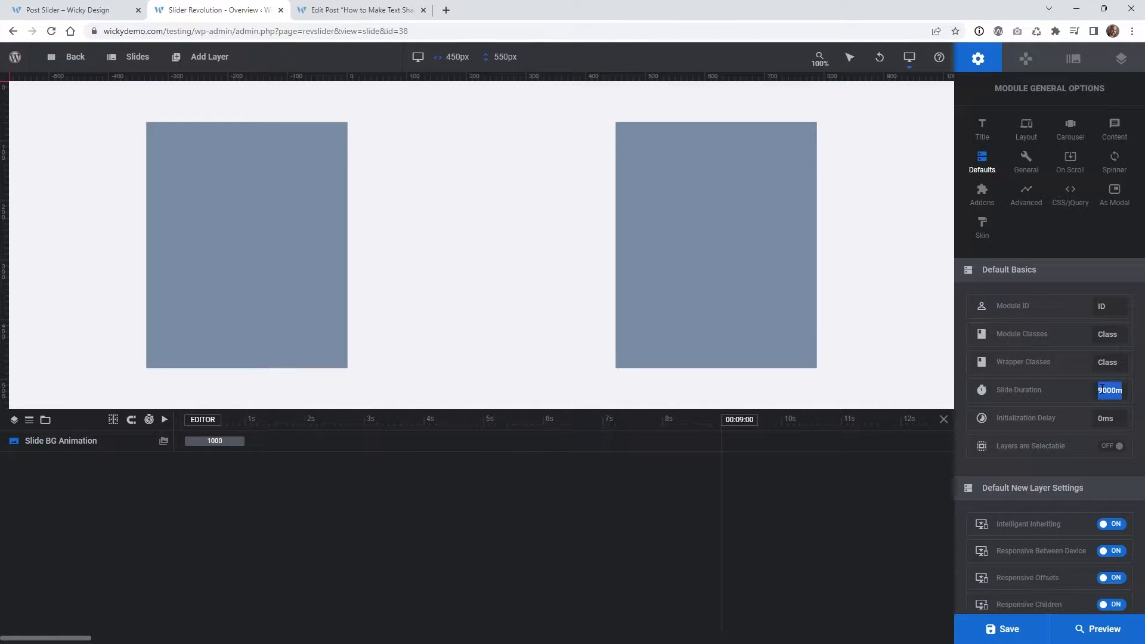
pyautogui.click(1101, 389)
pyautogui.press('BackSpace')
pyautogui.write('4')
pyautogui.press('Return')
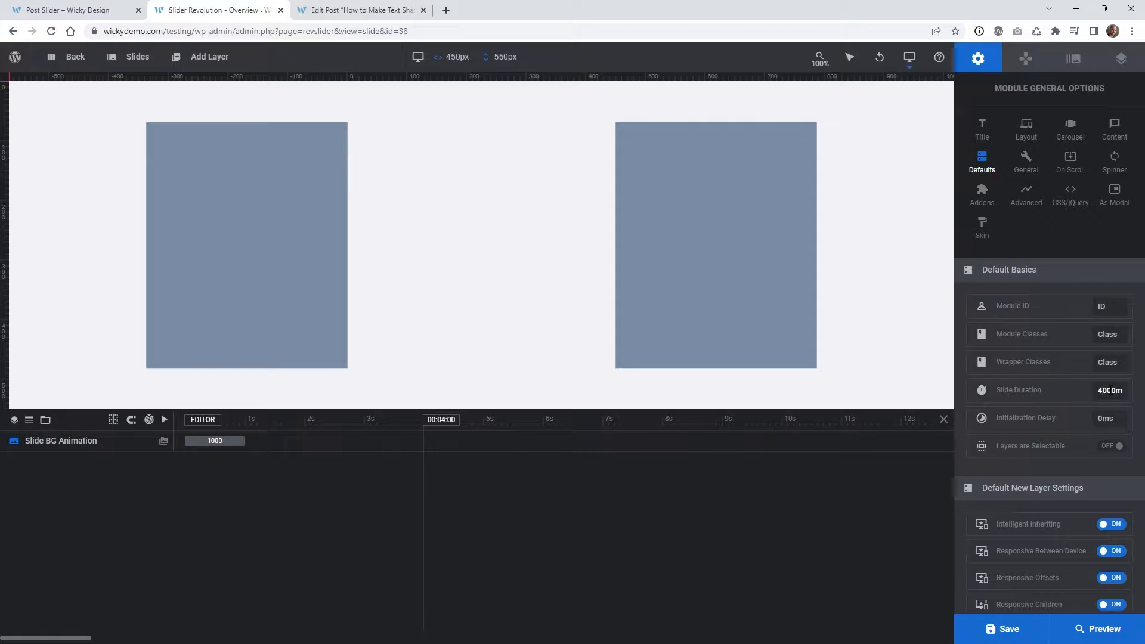
pyautogui.scroll(-1, 1095, 448)
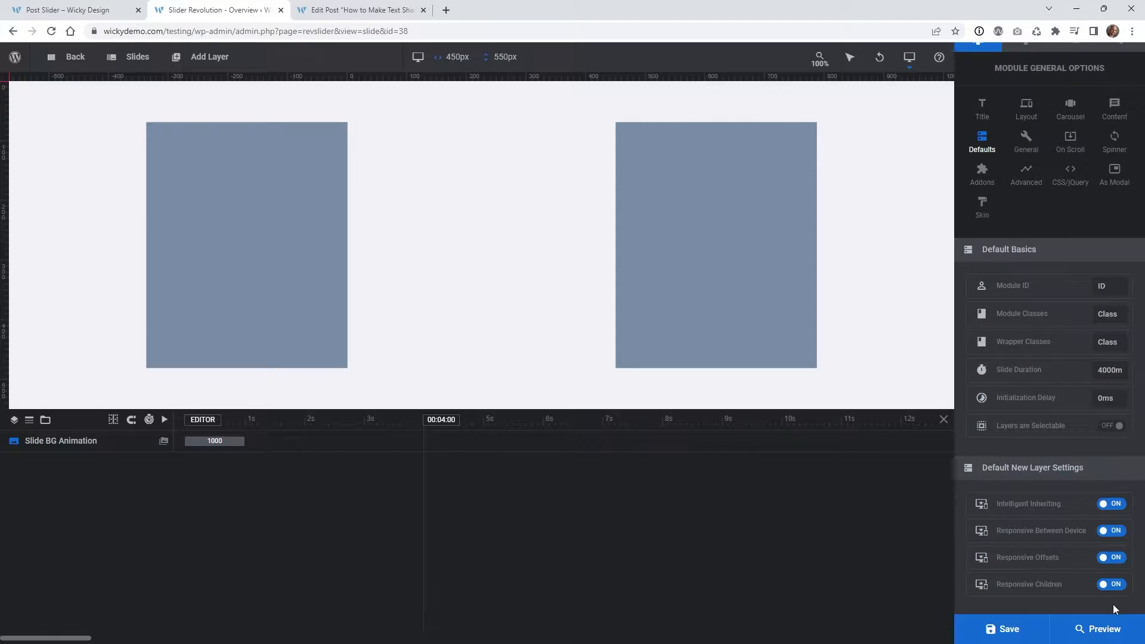
# Switch Auto Rotate Slideshow off in the module's general slideshow options and turn it back on.
pyautogui.click(1026, 145)
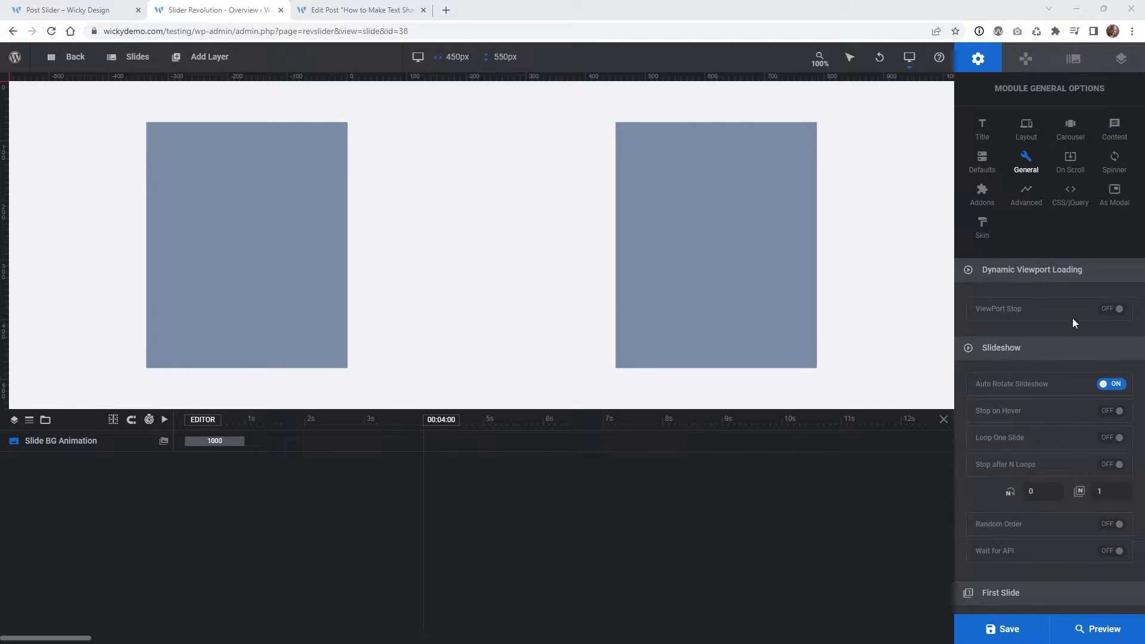
pyautogui.click(1109, 388)
pyautogui.click(1109, 388)
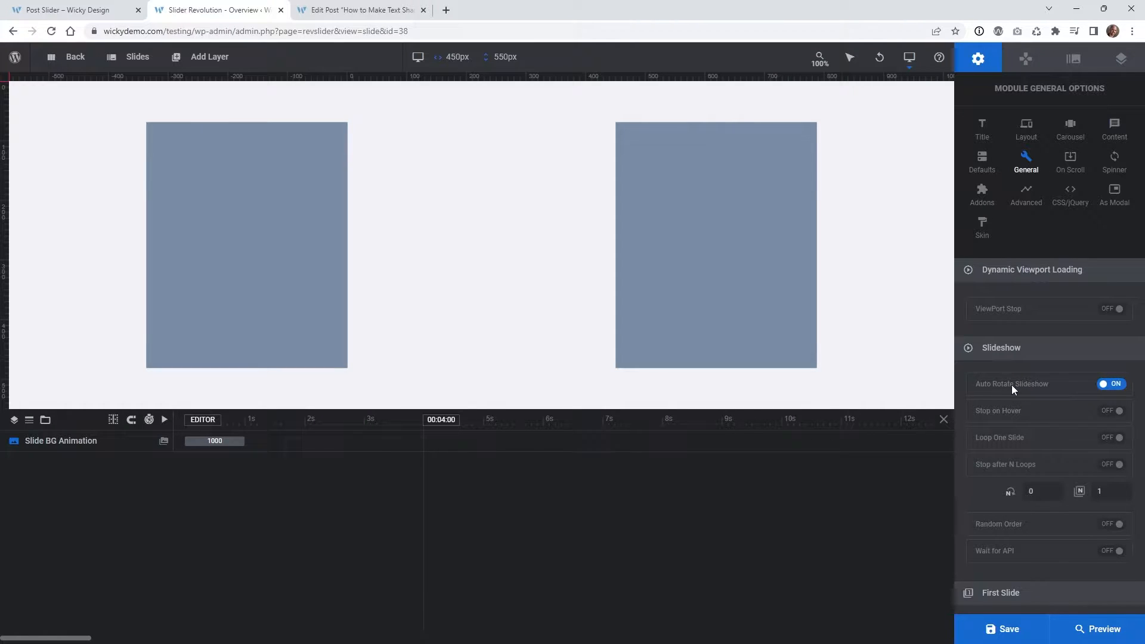
# Review the module's loop, first-slide and mobile options, then save the module and open the live Post Slider page.
pyautogui.scroll(-2, 1060, 387)
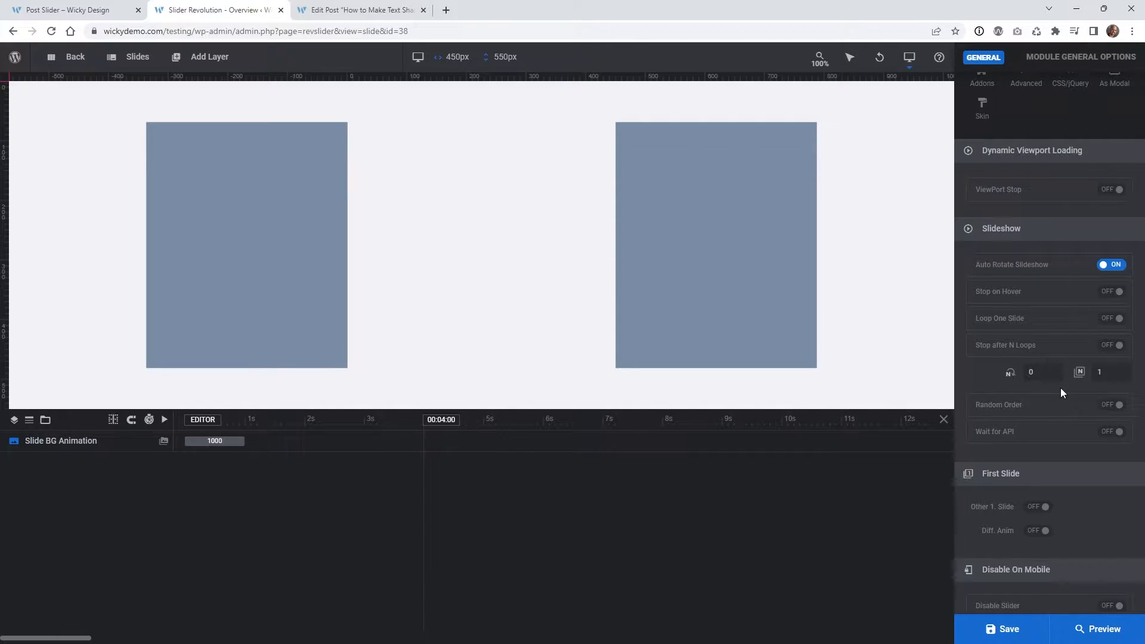
pyautogui.click(1114, 347)
pyautogui.click(1118, 349)
pyautogui.scroll(-5, 1057, 330)
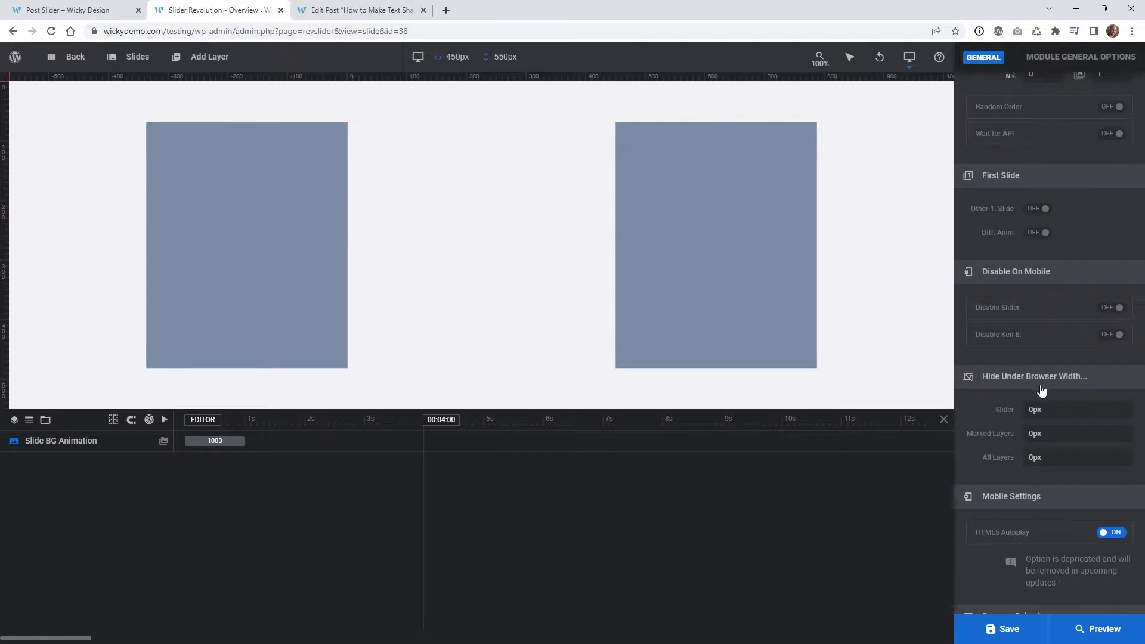
pyautogui.scroll(-2, 1055, 387)
pyautogui.scroll(8, 1054, 383)
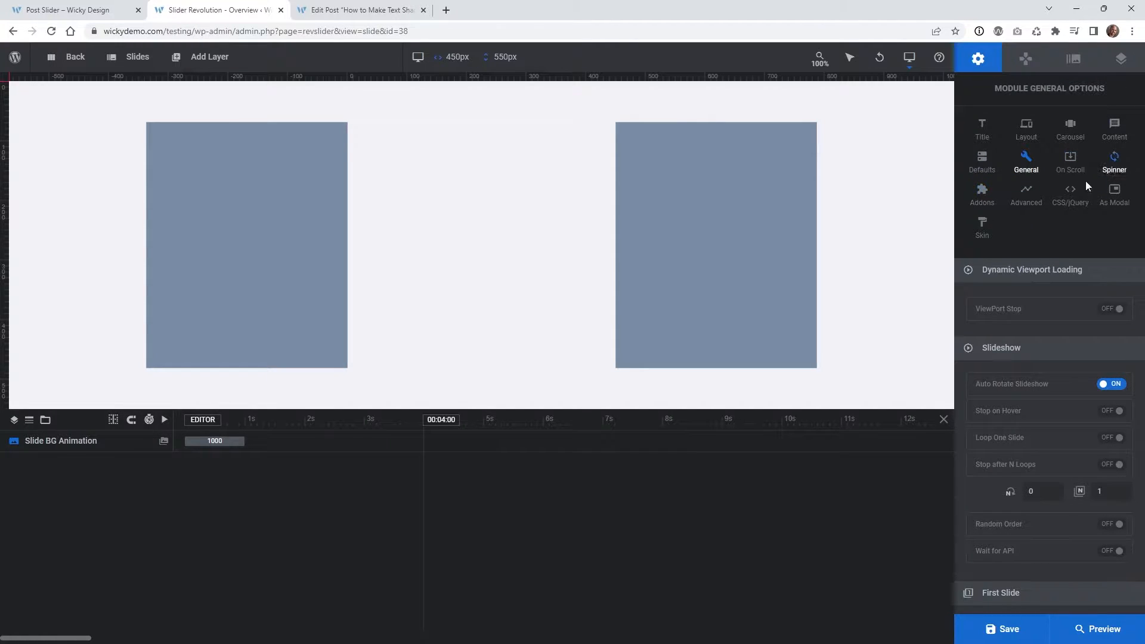
pyautogui.click(1008, 631)
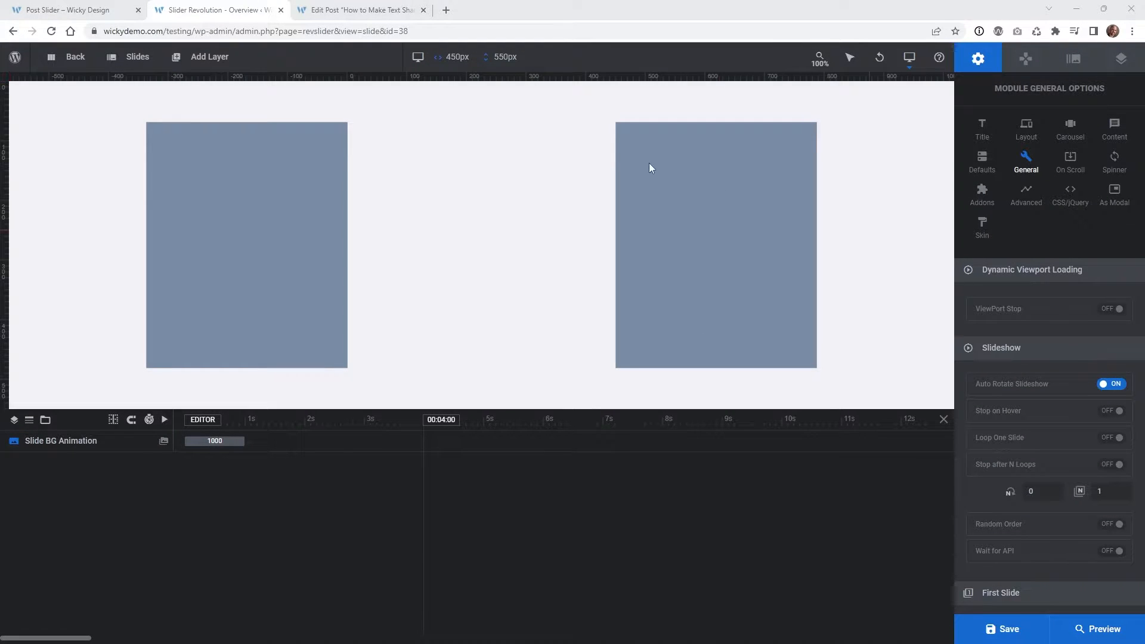
pyautogui.click(66, 10)
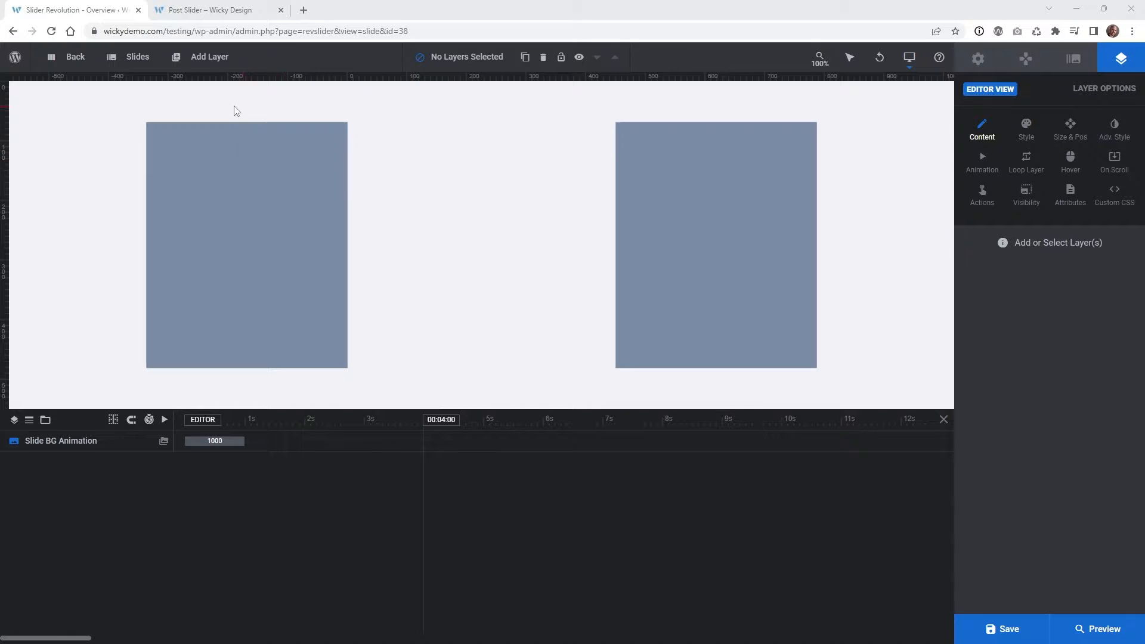
# Add a row layer to the slide and set its layout to a single 1/1 column.
pyautogui.moveTo(209, 58)
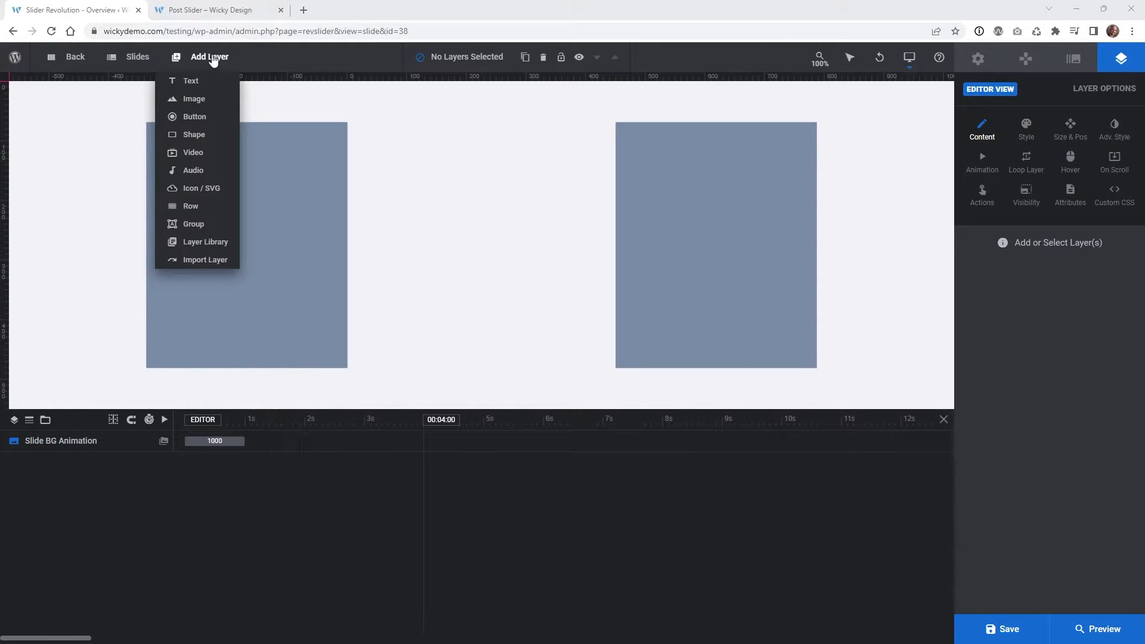
pyautogui.moveTo(202, 103)
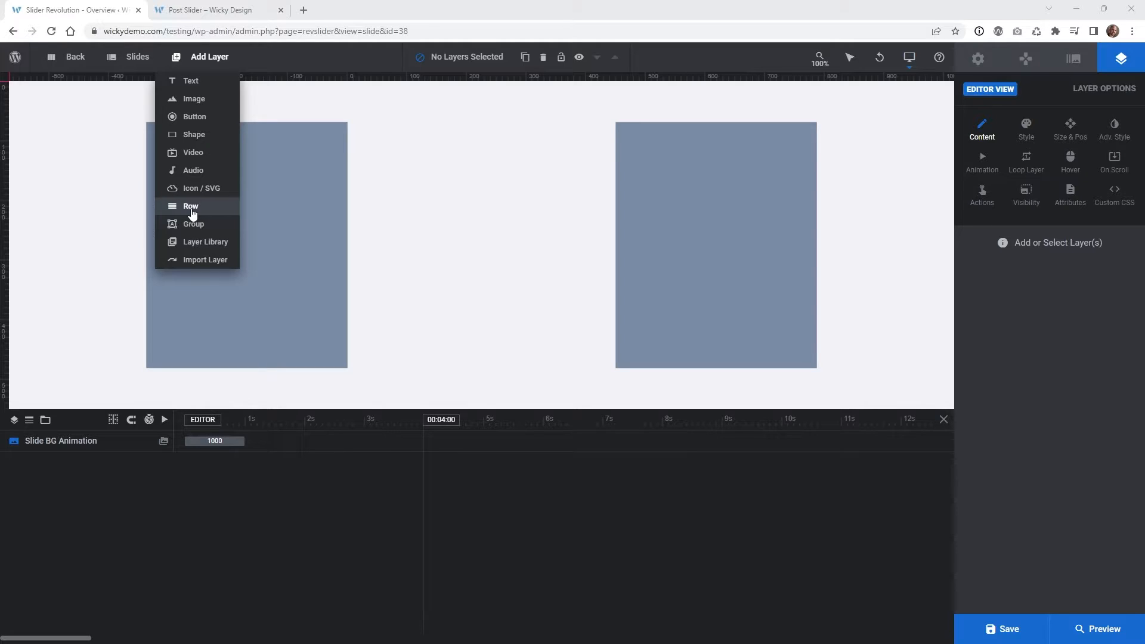
pyautogui.click(191, 207)
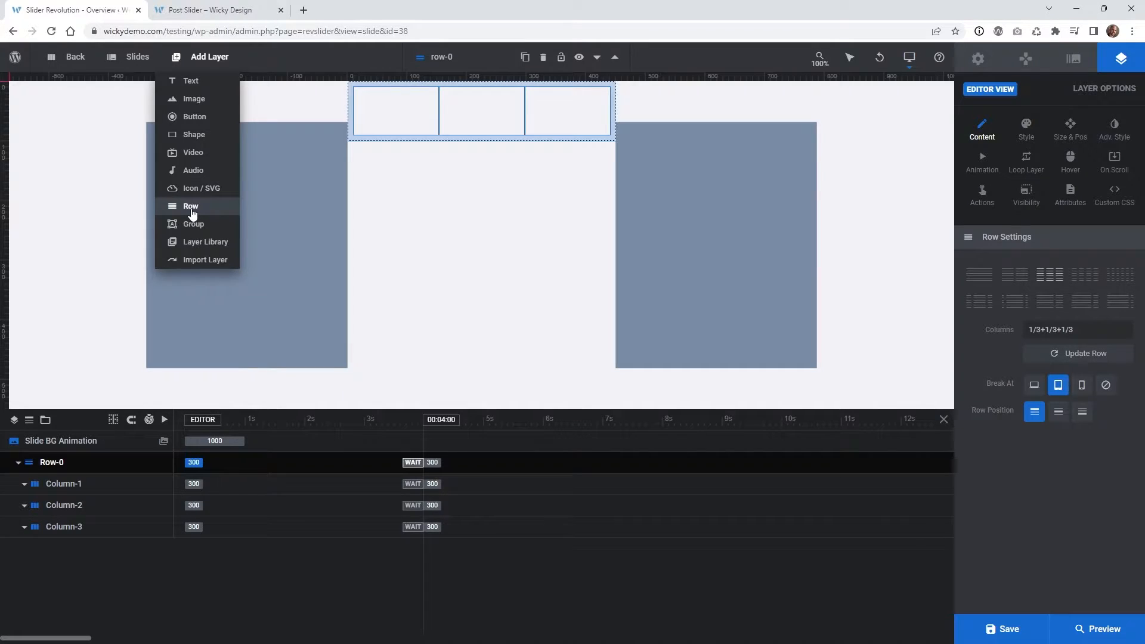
pyautogui.click(191, 214)
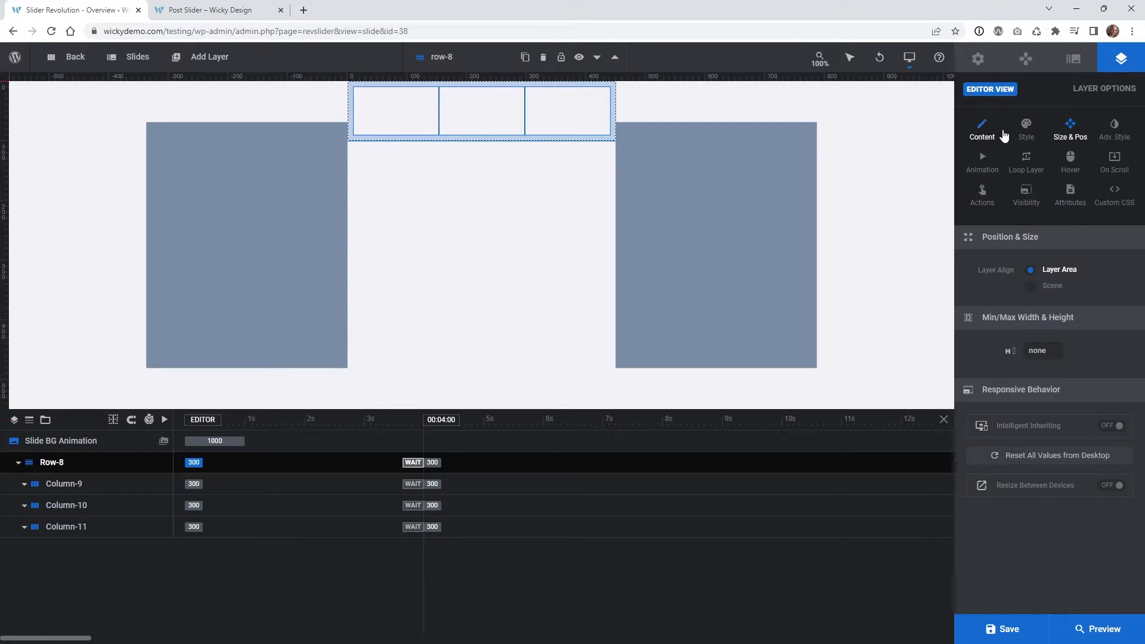
pyautogui.click(985, 129)
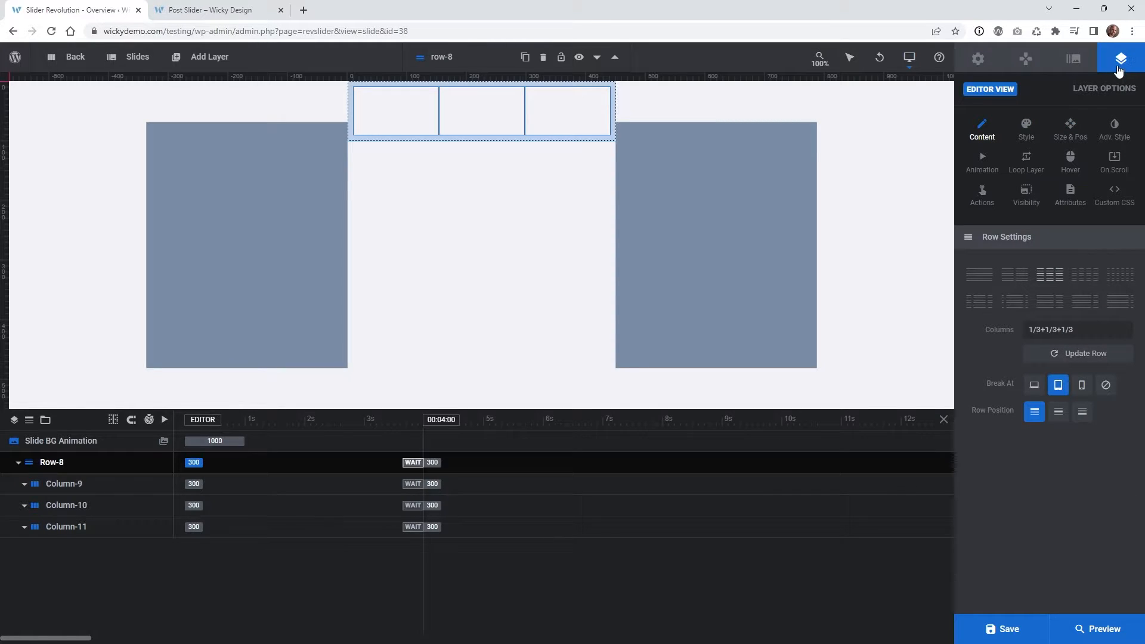
pyautogui.click(978, 276)
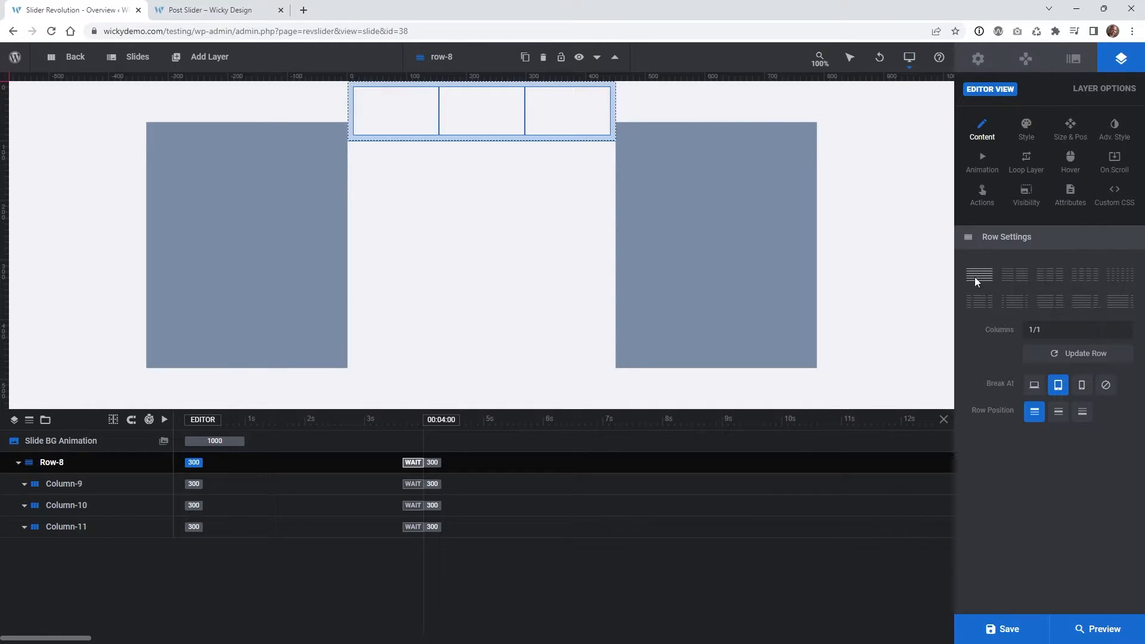
pyautogui.click(1069, 354)
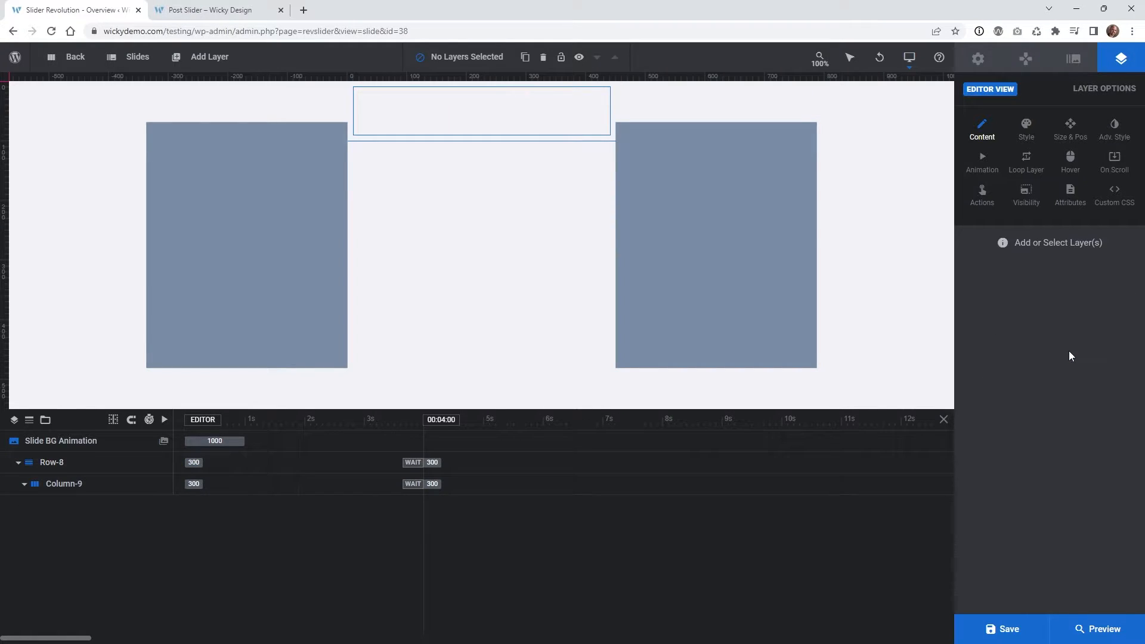
# Set the row's padding to 60 px at the top, right and left, and 20 px at the bottom.
pyautogui.click(62, 465)
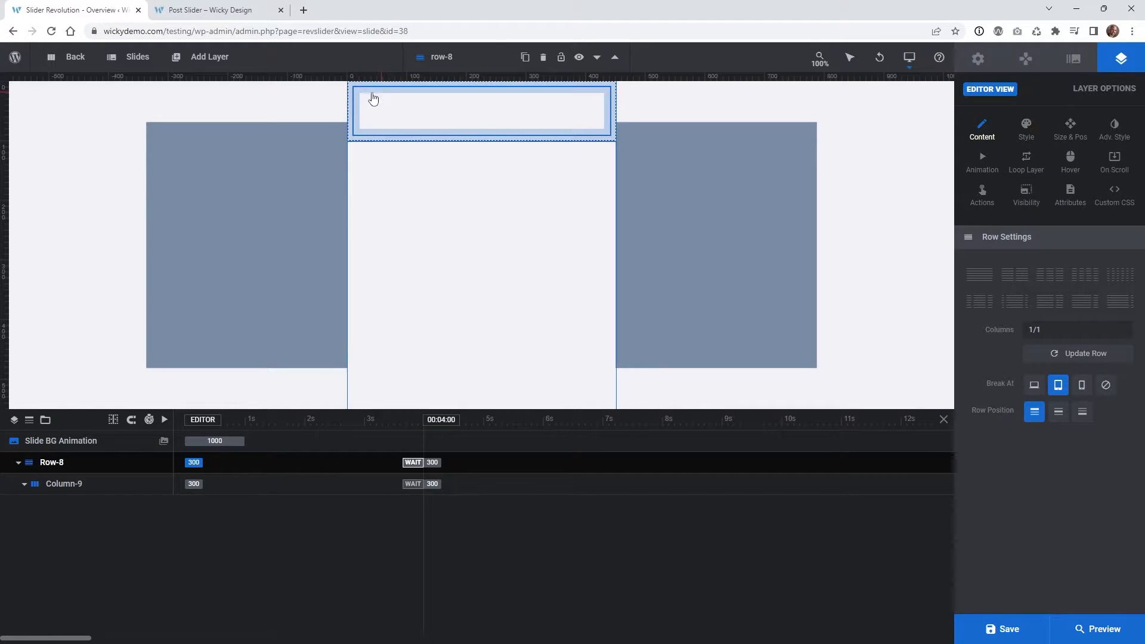
pyautogui.click(1025, 132)
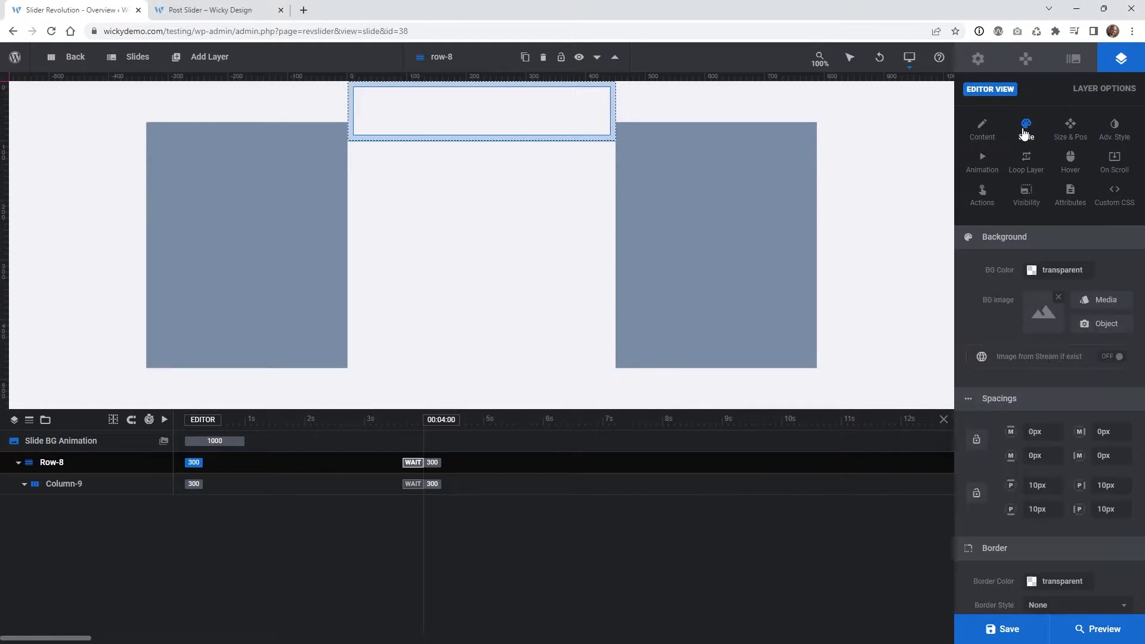
pyautogui.click(1046, 485)
pyautogui.write('60')
pyautogui.press('Tab')
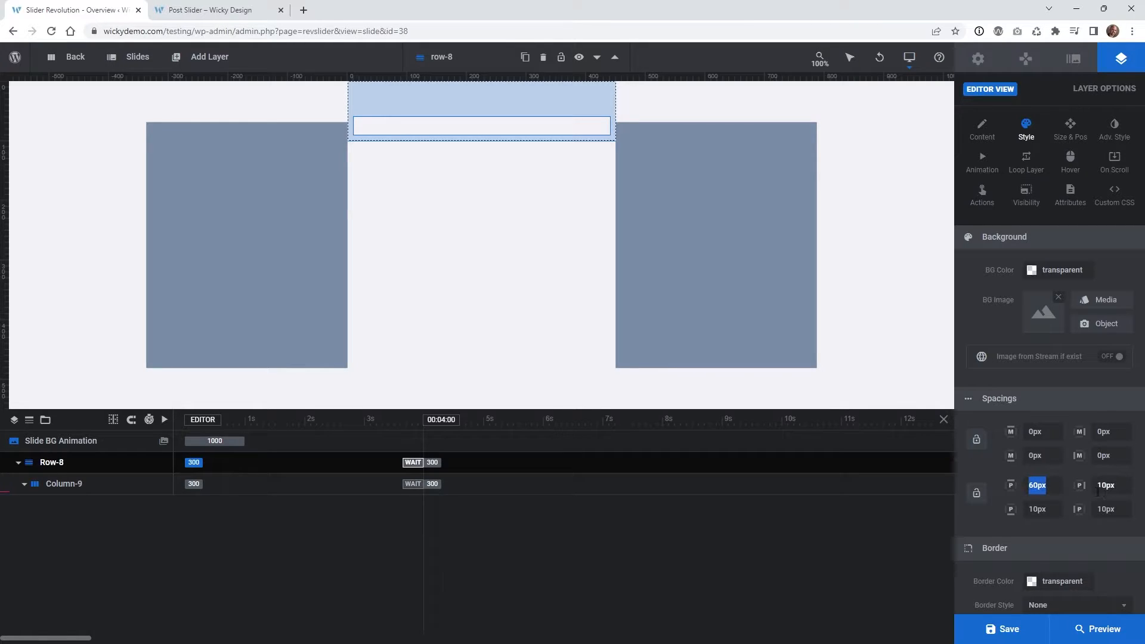
pyautogui.write('60')
pyautogui.press('Tab')
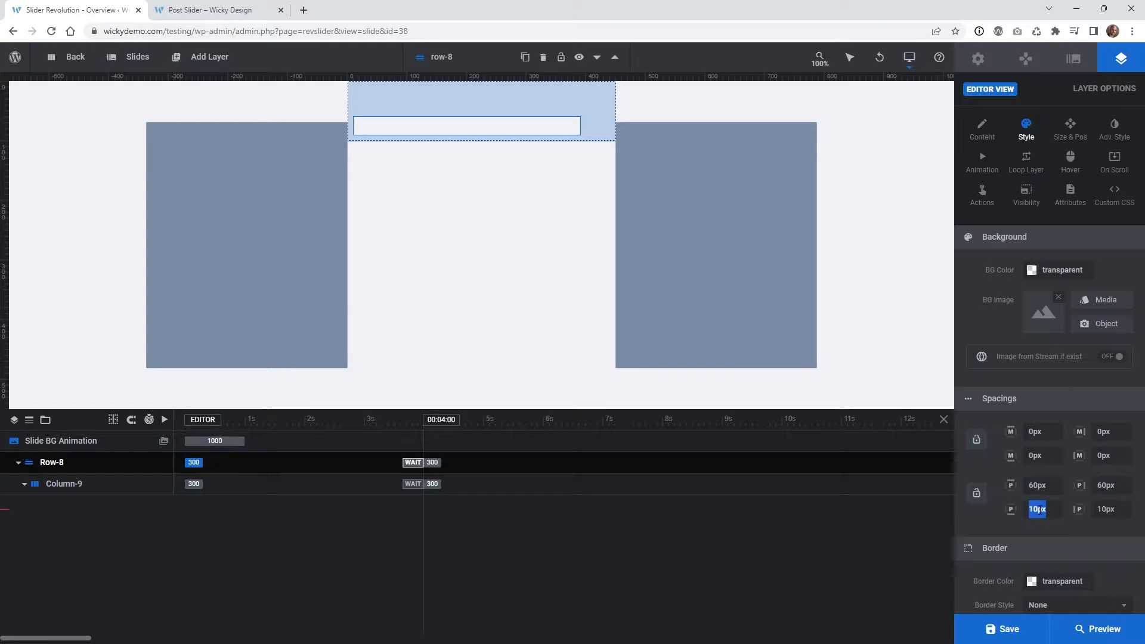
pyautogui.write('20')
pyautogui.press('Tab')
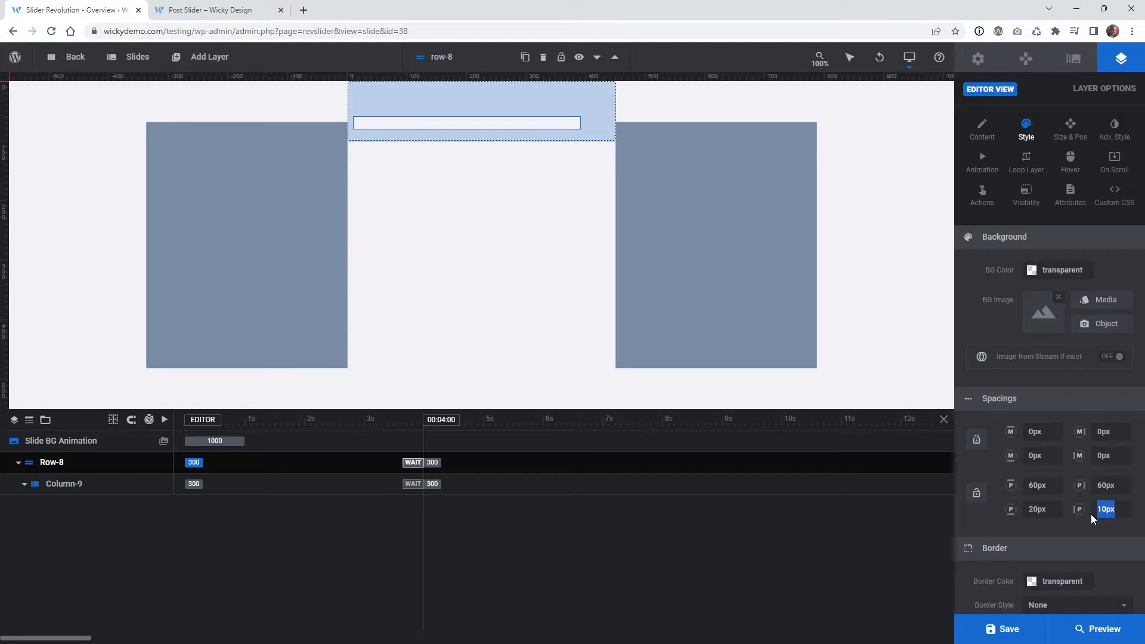
pyautogui.write('60')
pyautogui.press('Tab')
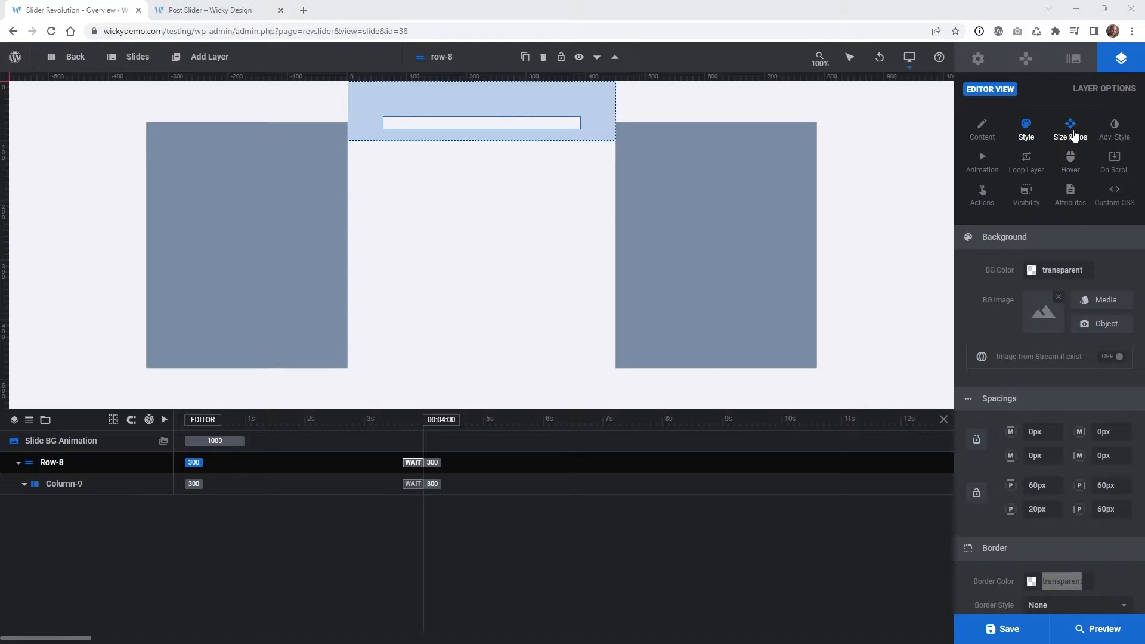
pyautogui.click(1072, 133)
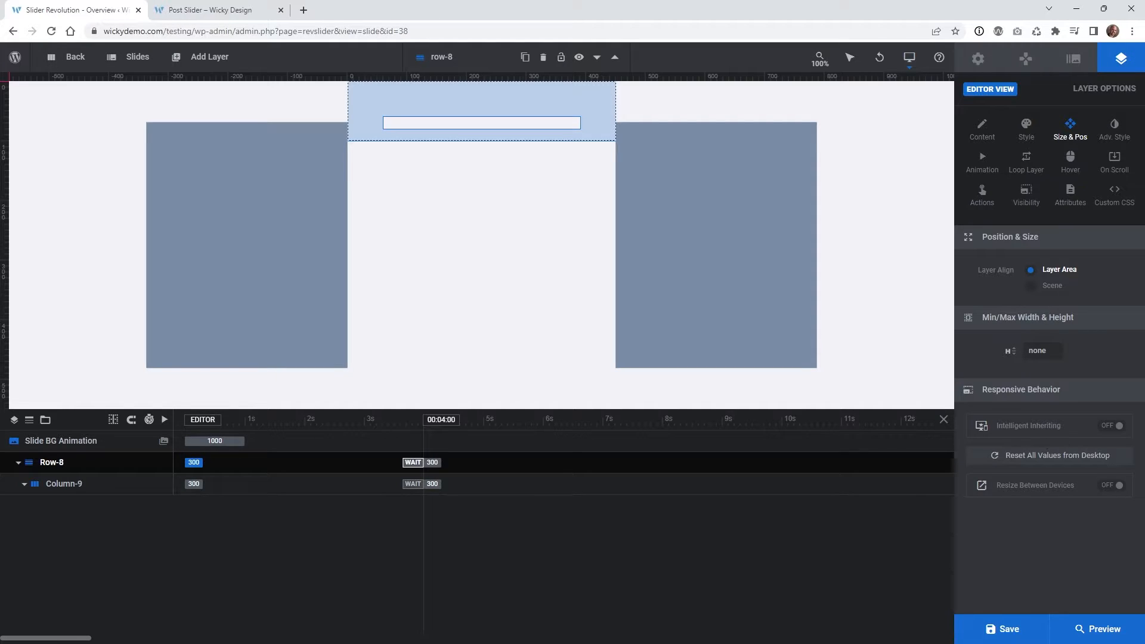
pyautogui.click(1114, 128)
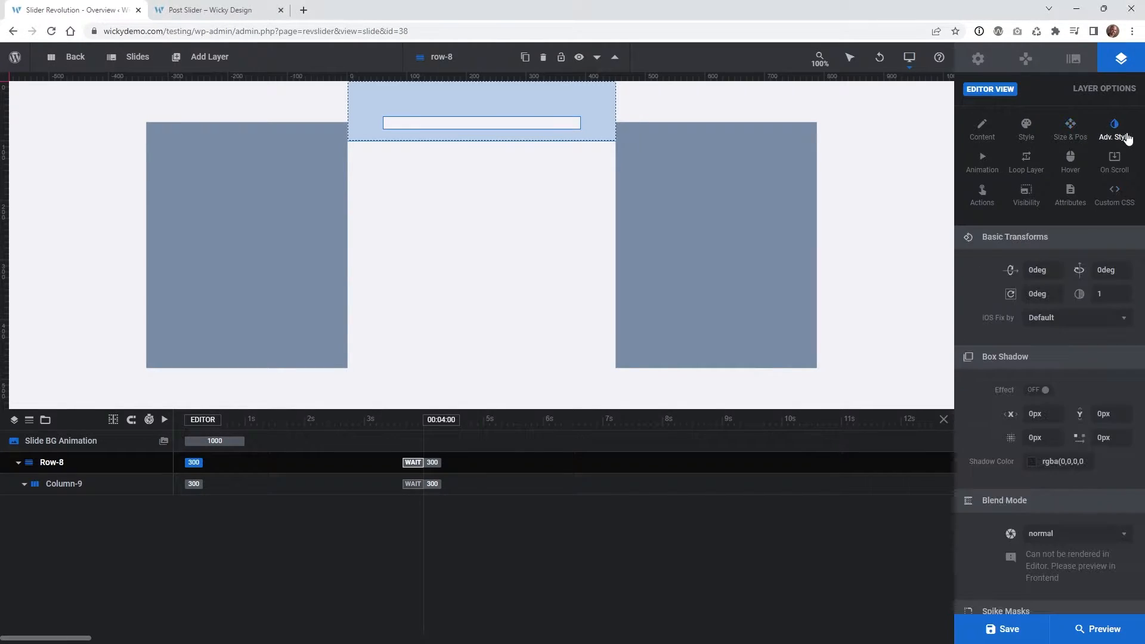
pyautogui.scroll(-3, 1090, 338)
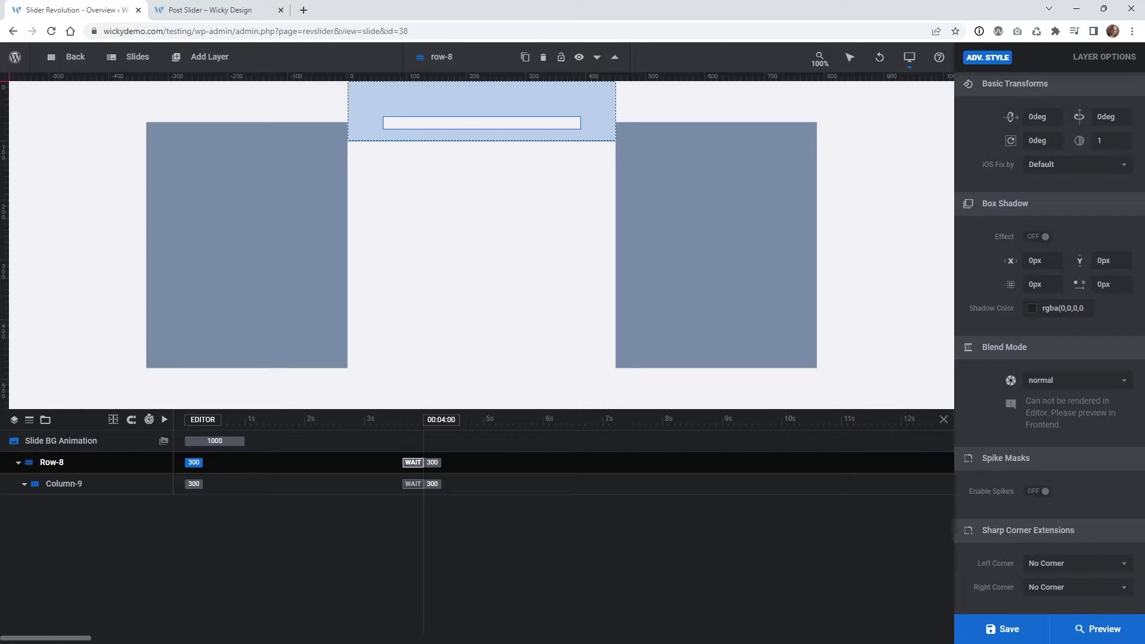
# Add a placeholder image layer and nest it inside the row's column.
pyautogui.click(64, 484)
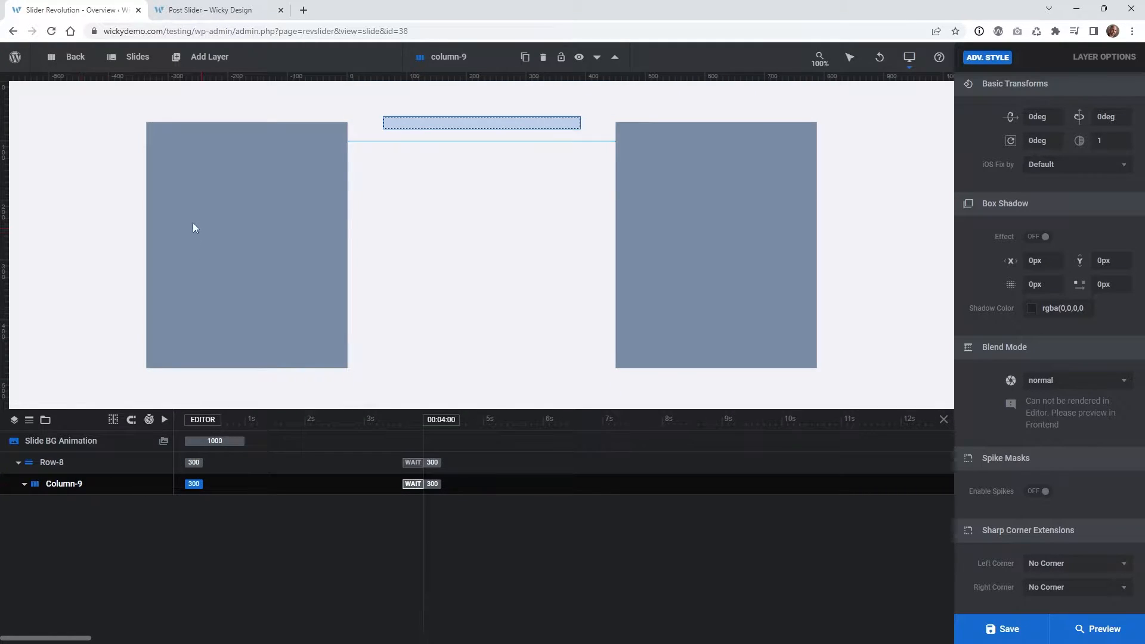
pyautogui.moveTo(194, 59)
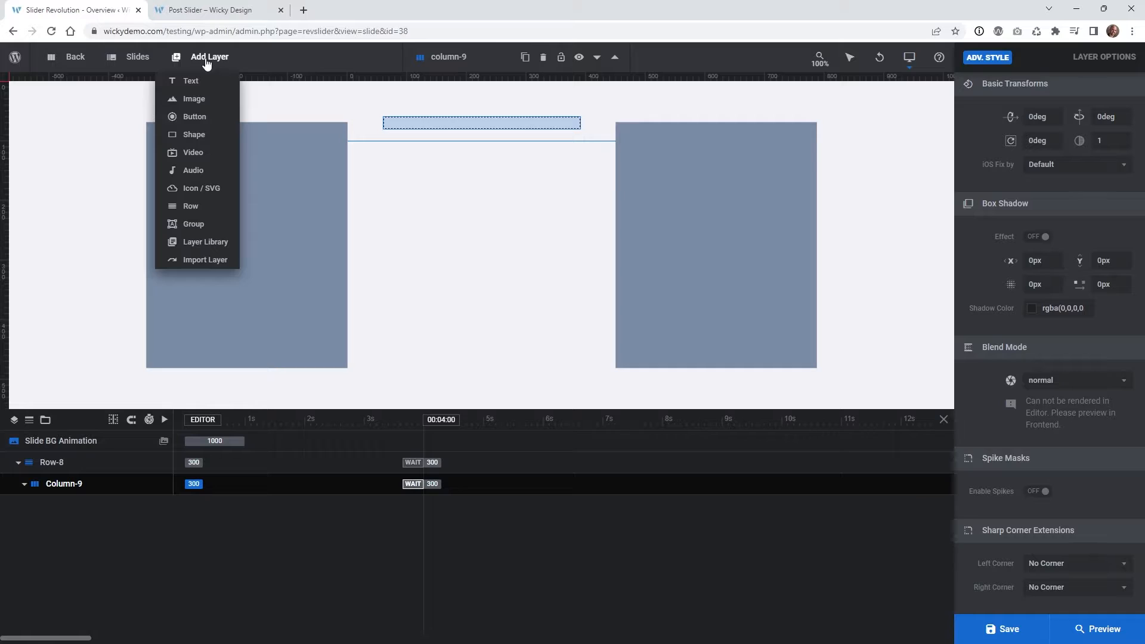
pyautogui.moveTo(196, 107)
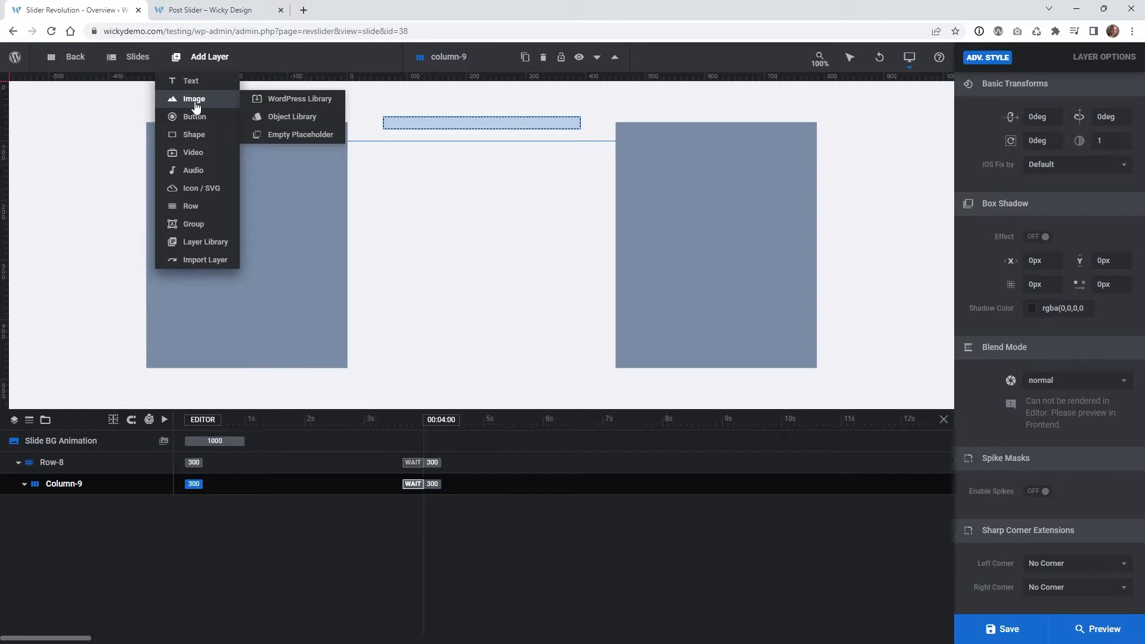
pyautogui.click(213, 102)
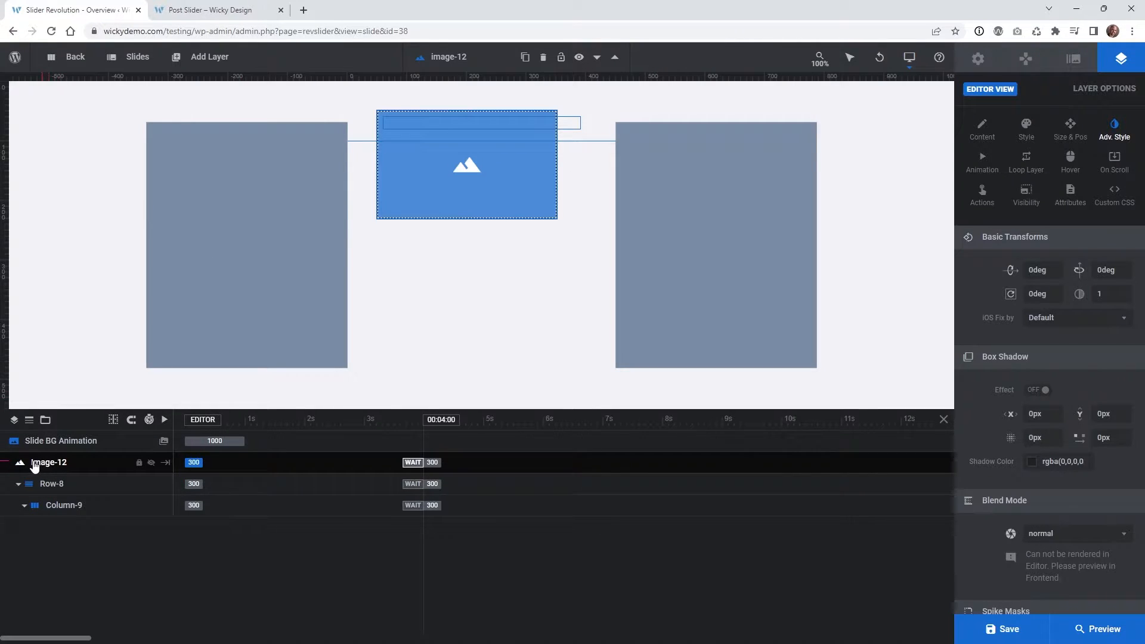
pyautogui.moveTo(34, 467); pyautogui.dragTo(66, 521)
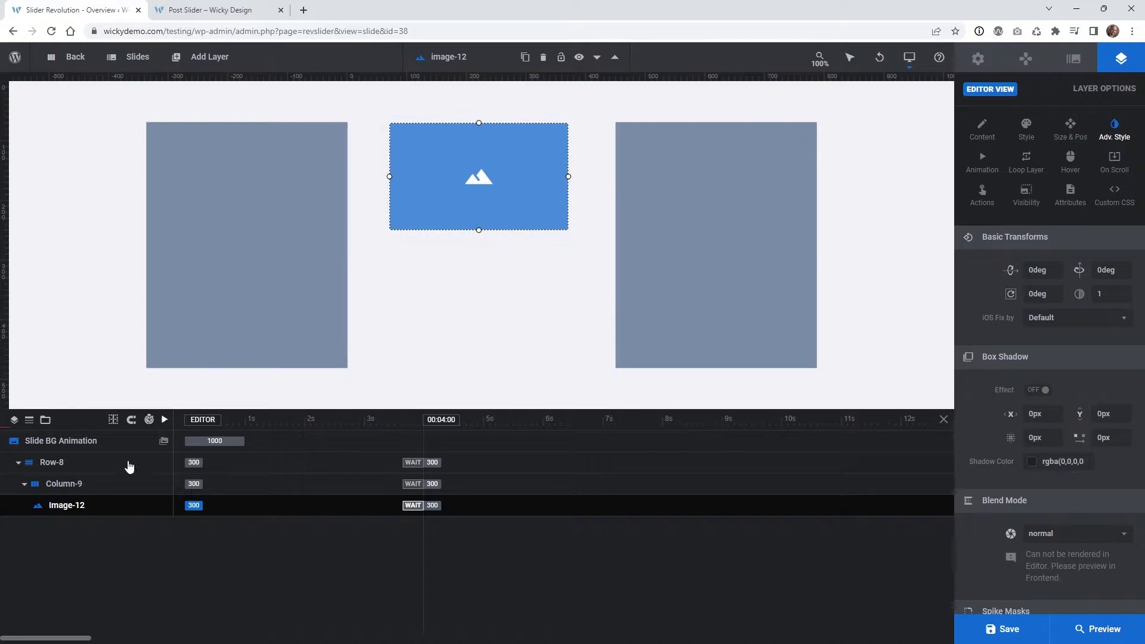
# Check the row's padding around the nested image.
pyautogui.click(371, 121)
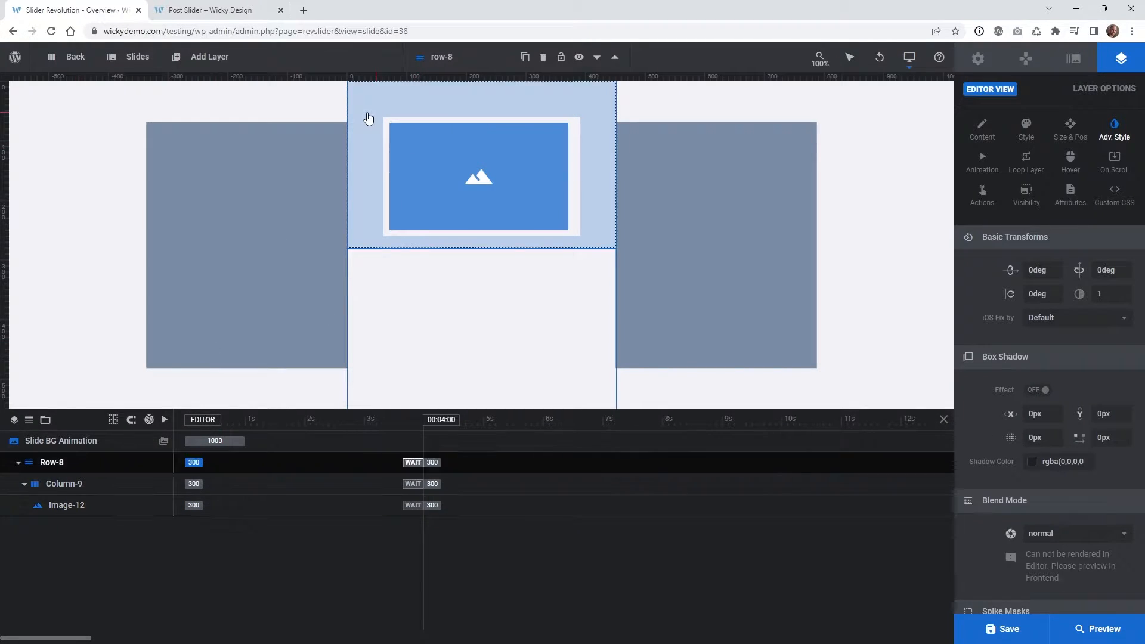
pyautogui.click(1026, 132)
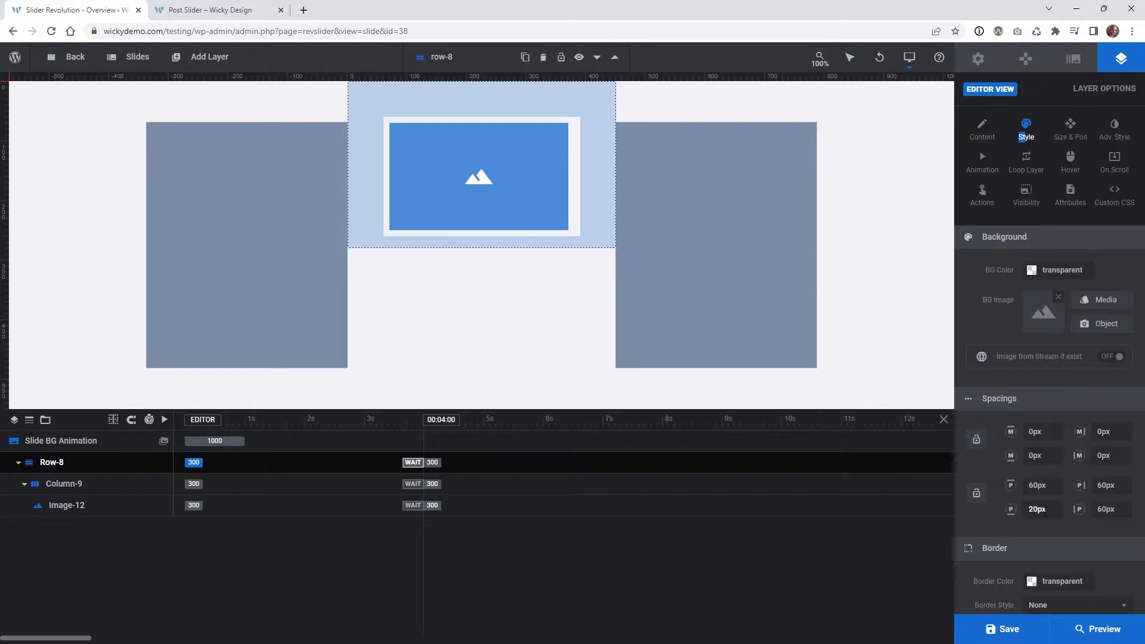
pyautogui.click(1104, 509)
# Set the column's padding to 0 px at the top, right and left, and 20 px at the bottom.
pyautogui.click(66, 484)
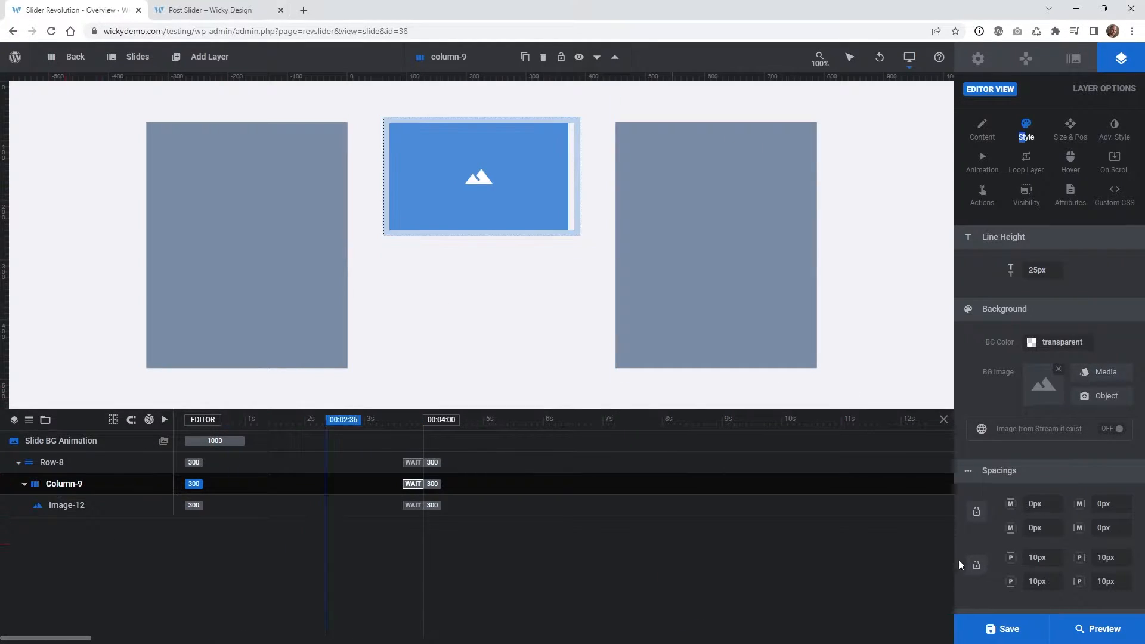
pyautogui.doubleClick(1037, 557)
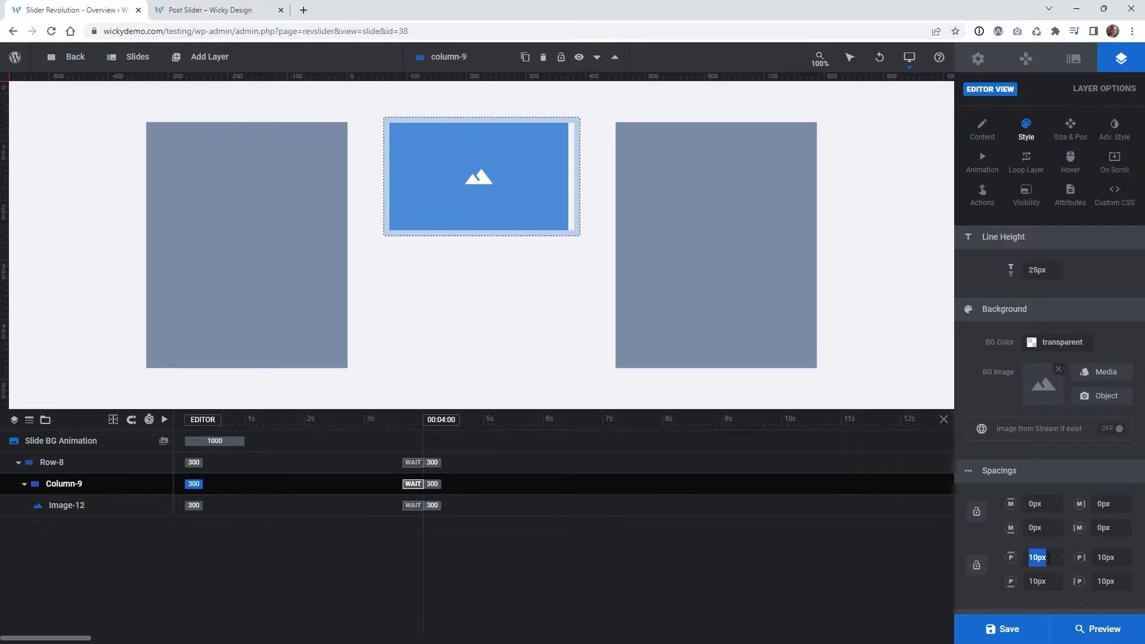
pyautogui.write('0')
pyautogui.doubleClick(1119, 559)
pyautogui.write('0')
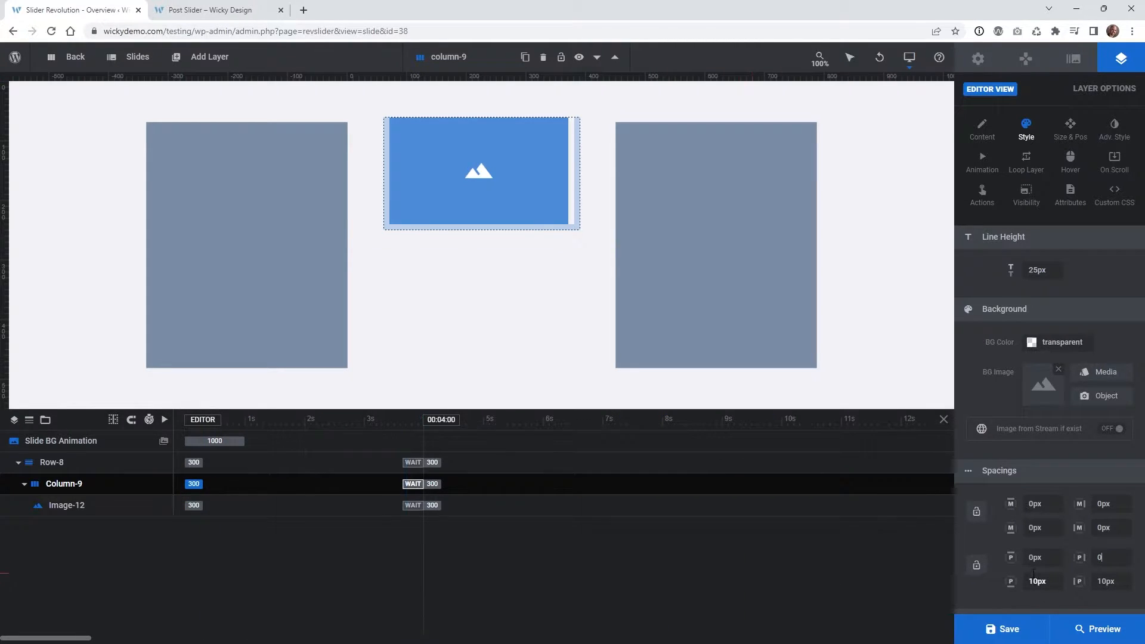
pyautogui.doubleClick(1052, 582)
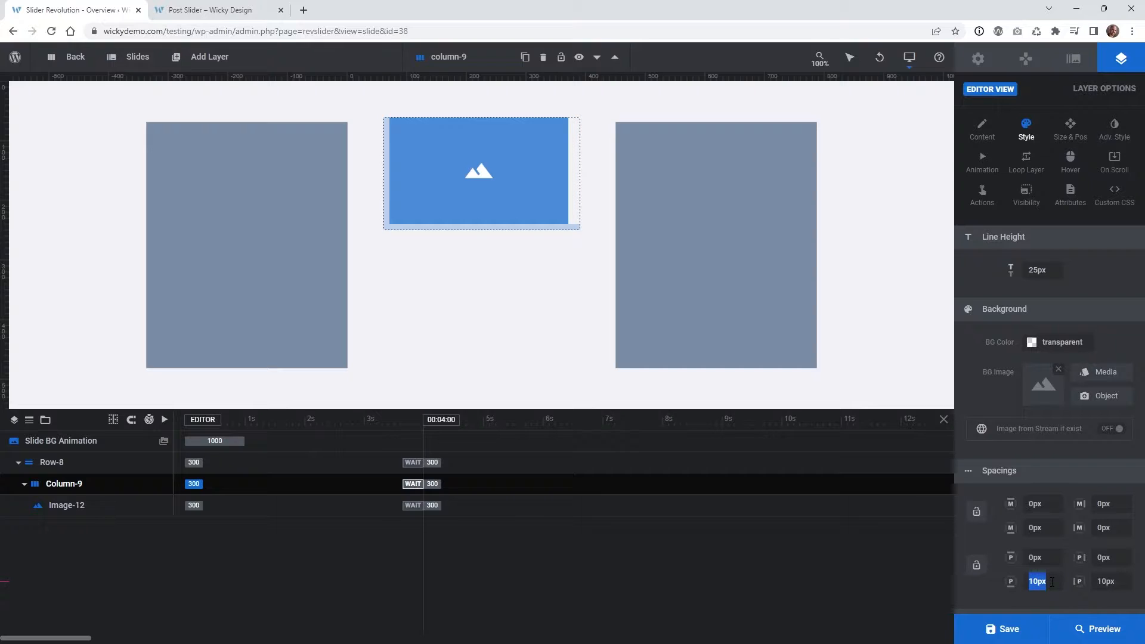
pyautogui.write('20')
pyautogui.doubleClick(1111, 582)
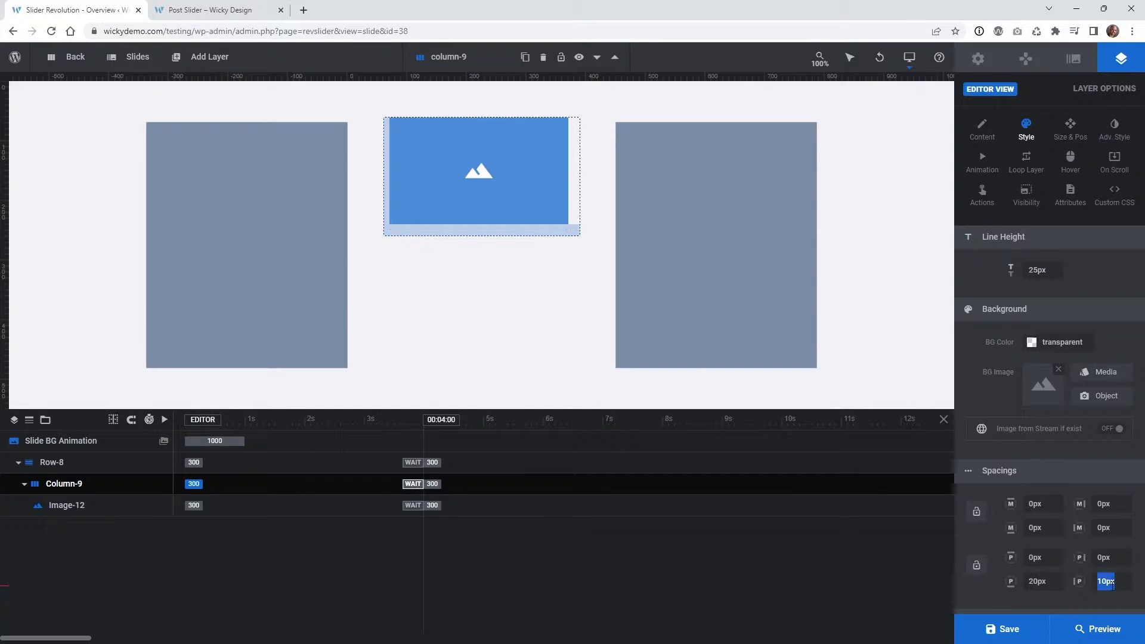
pyautogui.write('0')
pyautogui.click(54, 462)
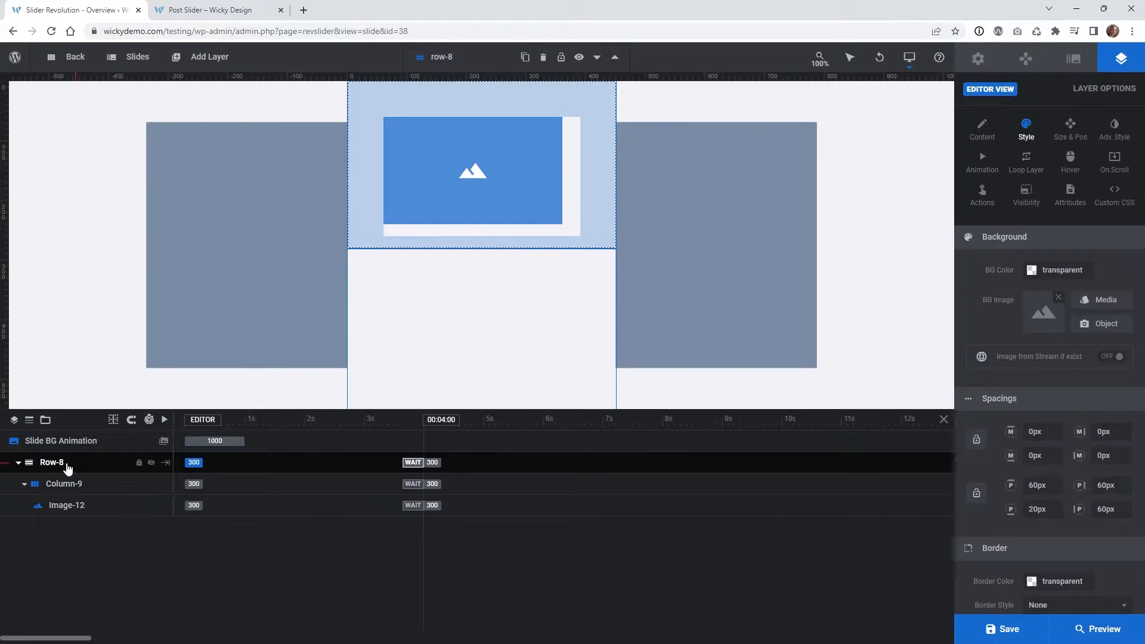
pyautogui.click(64, 484)
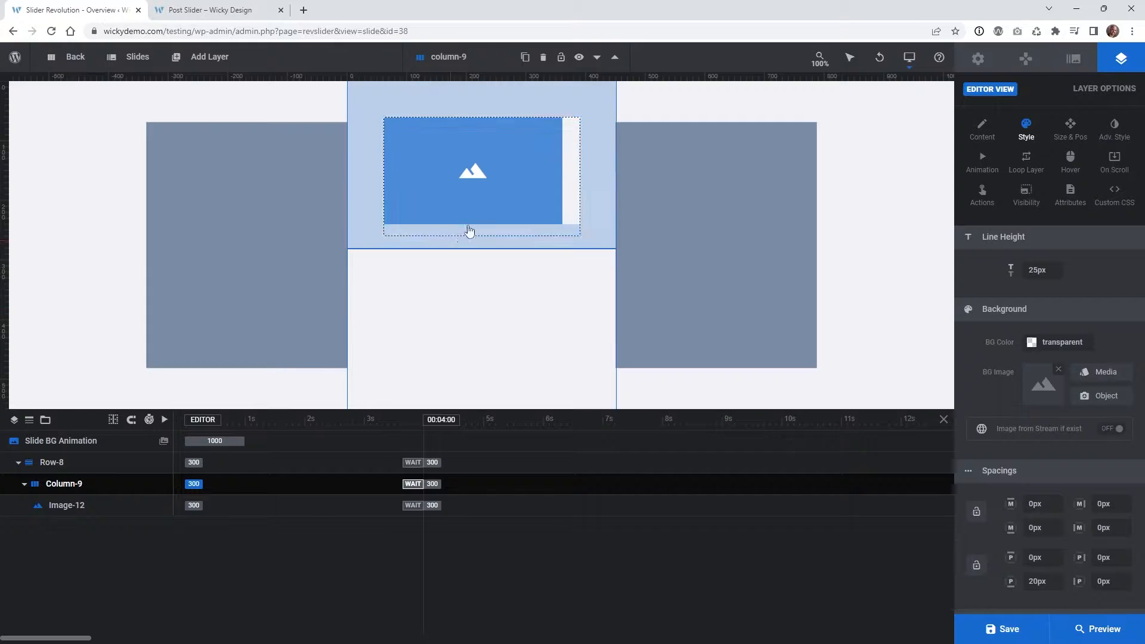
# Set the nested image layer's width to 100% of its column.
pyautogui.click(494, 198)
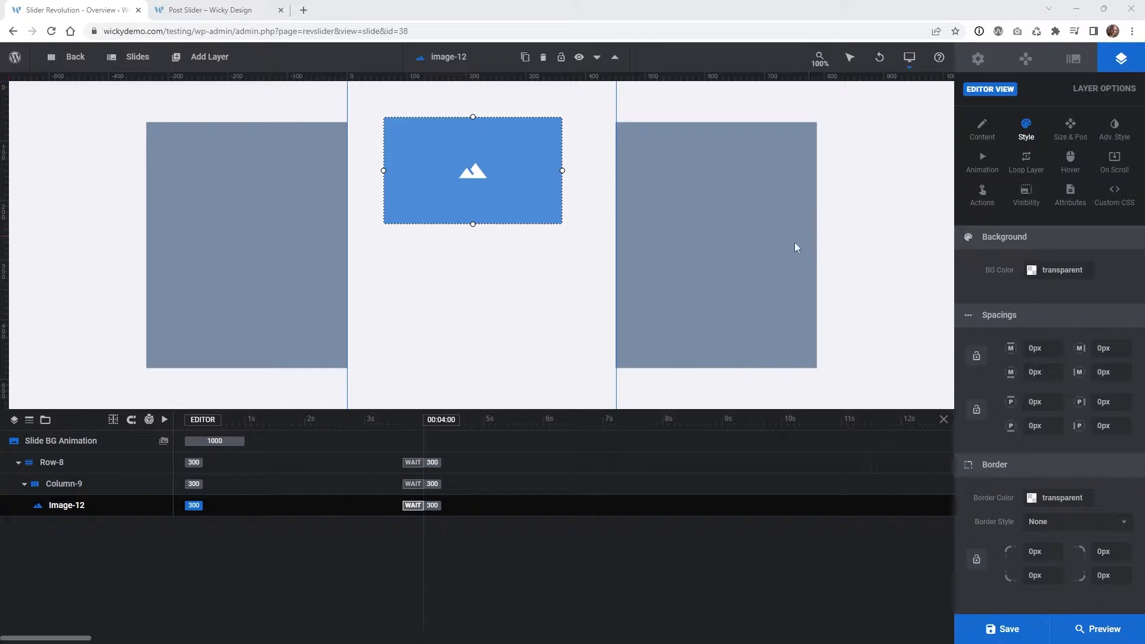
pyautogui.click(1069, 130)
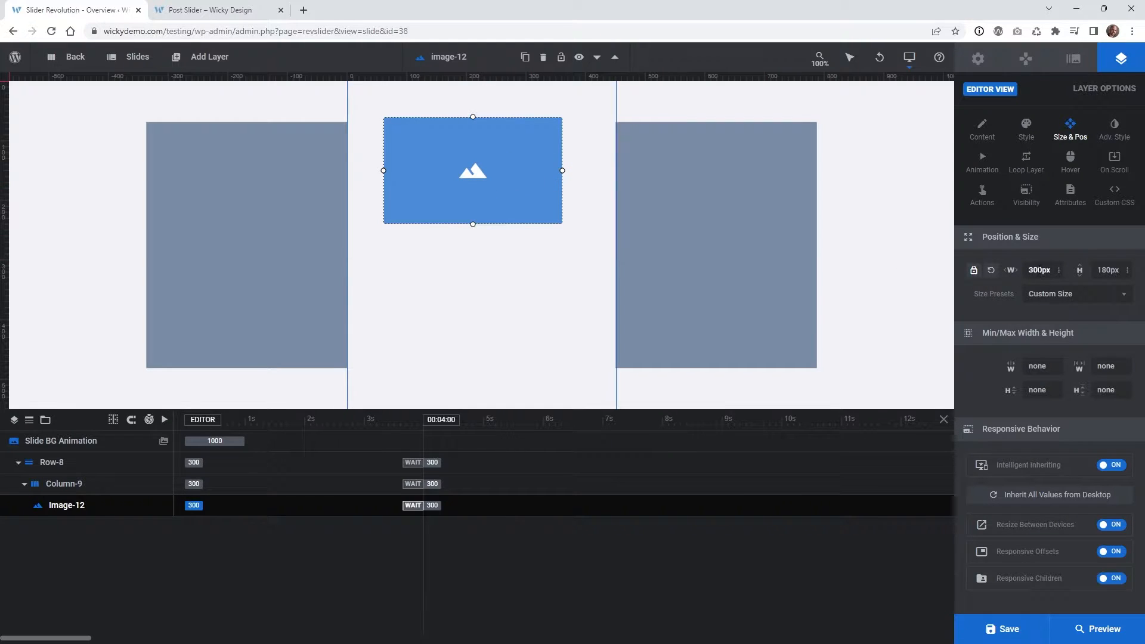
pyautogui.click(1044, 273)
pyautogui.write('100%')
pyautogui.press('Return')
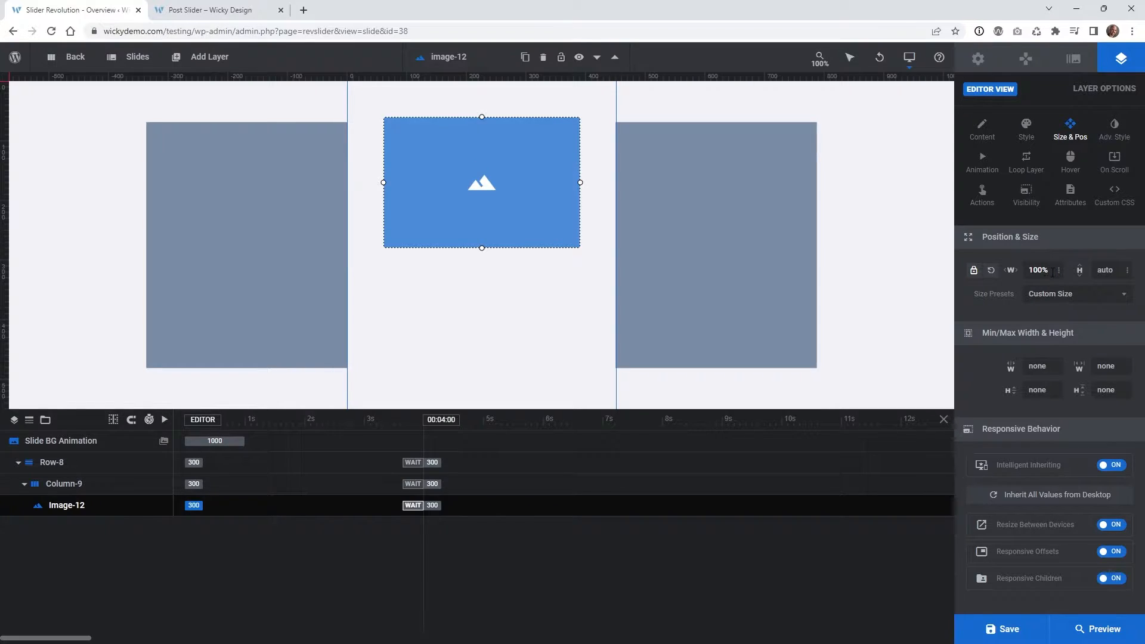
pyautogui.click(1099, 272)
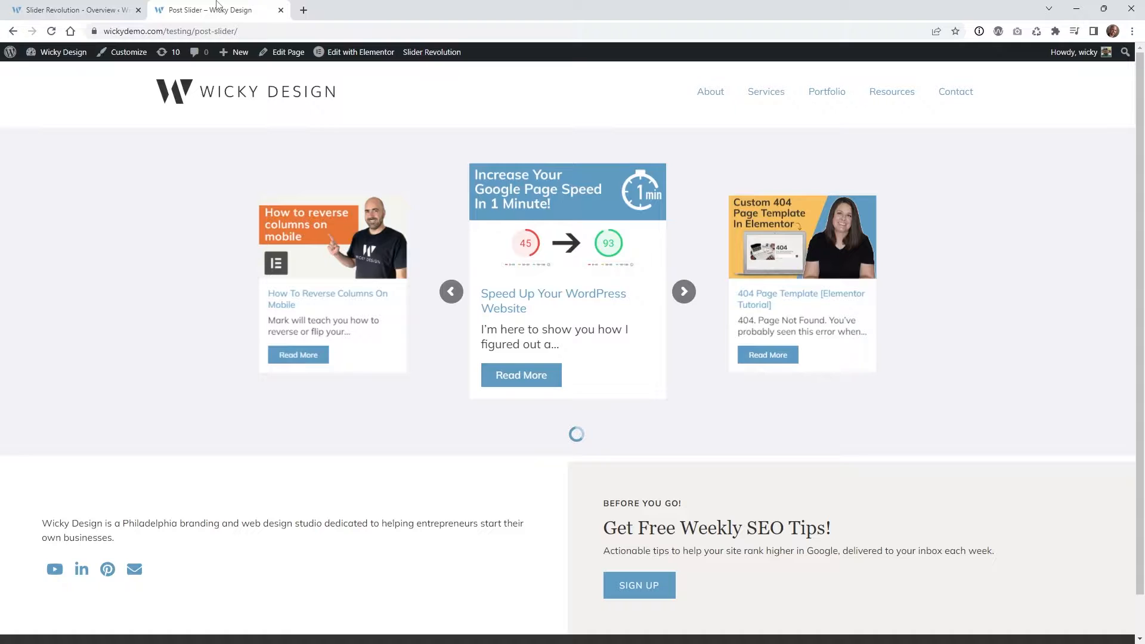
# Check the finished Post Slider page, turn on Image from Stream for the image layer, and save the slider.
pyautogui.click(203, 10)
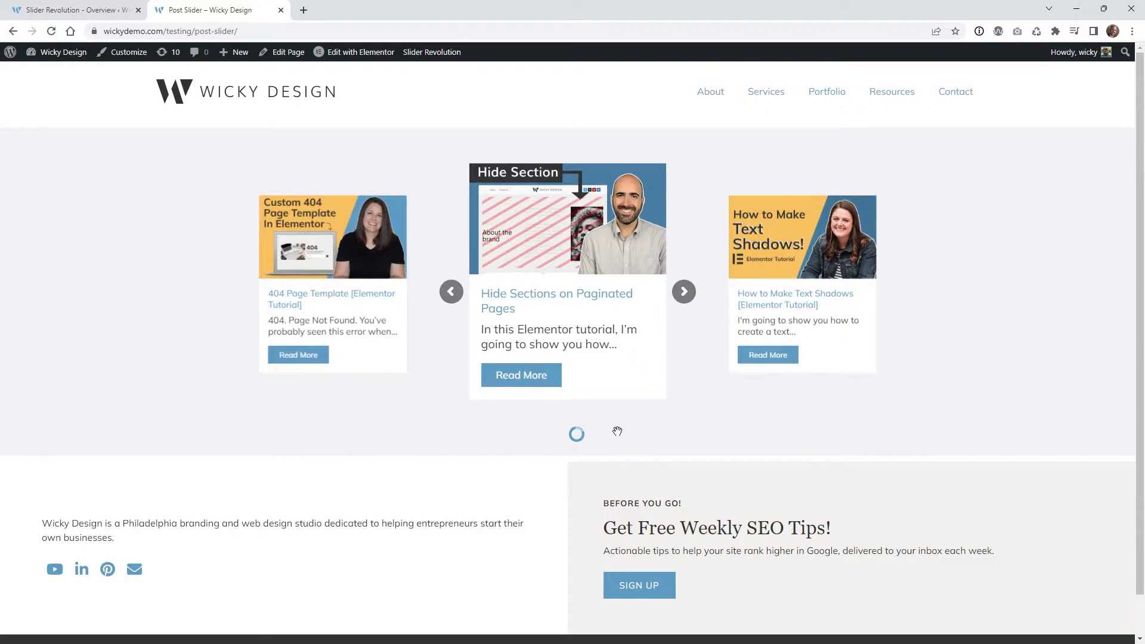
pyautogui.click(101, 6)
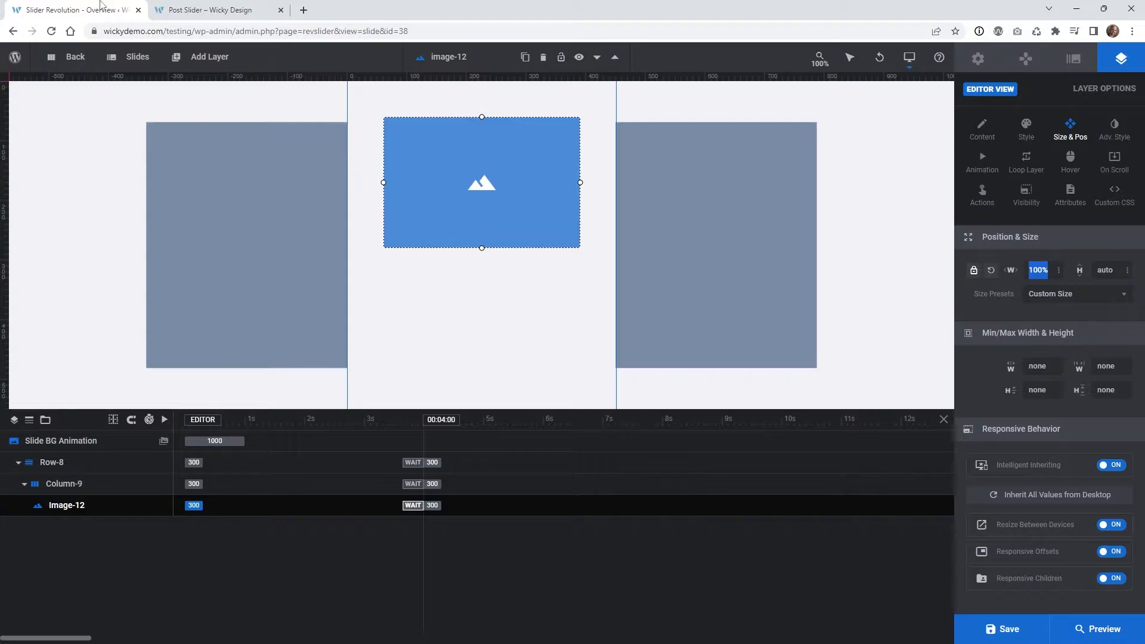
pyautogui.click(981, 130)
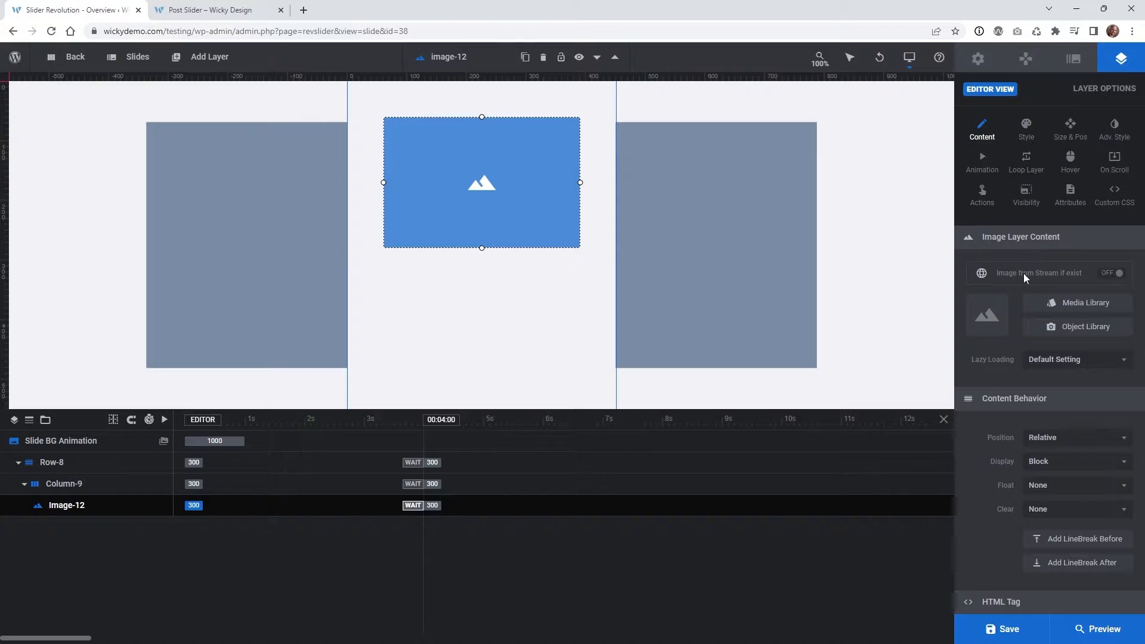
pyautogui.click(1108, 276)
pyautogui.click(1009, 631)
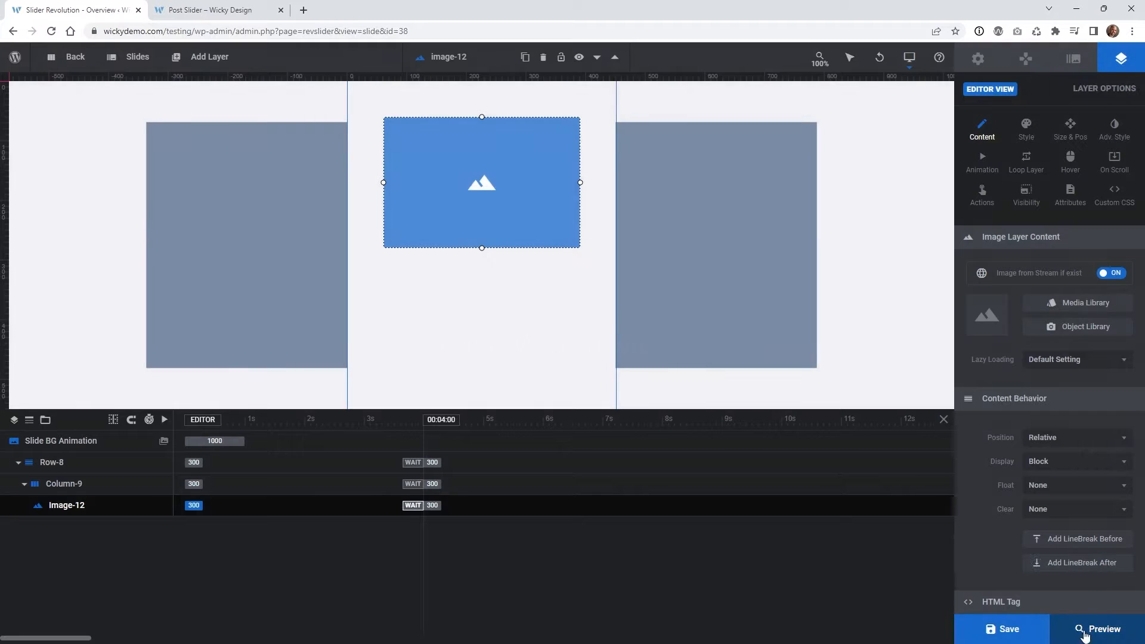
# Preview the carousel, swipe through several featured images, and compare them with the published Post Slider page.
pyautogui.click(1084, 636)
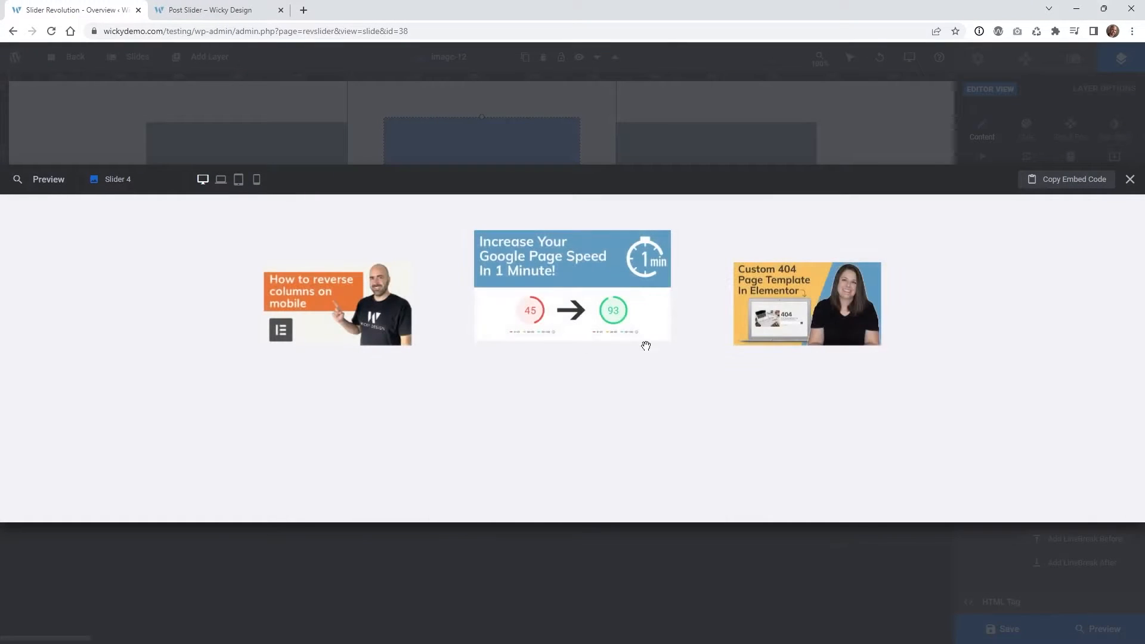
pyautogui.moveTo(655, 374); pyautogui.dragTo(535, 374)
pyautogui.moveTo(626, 362); pyautogui.dragTo(517, 366)
pyautogui.moveTo(644, 359); pyautogui.dragTo(486, 368)
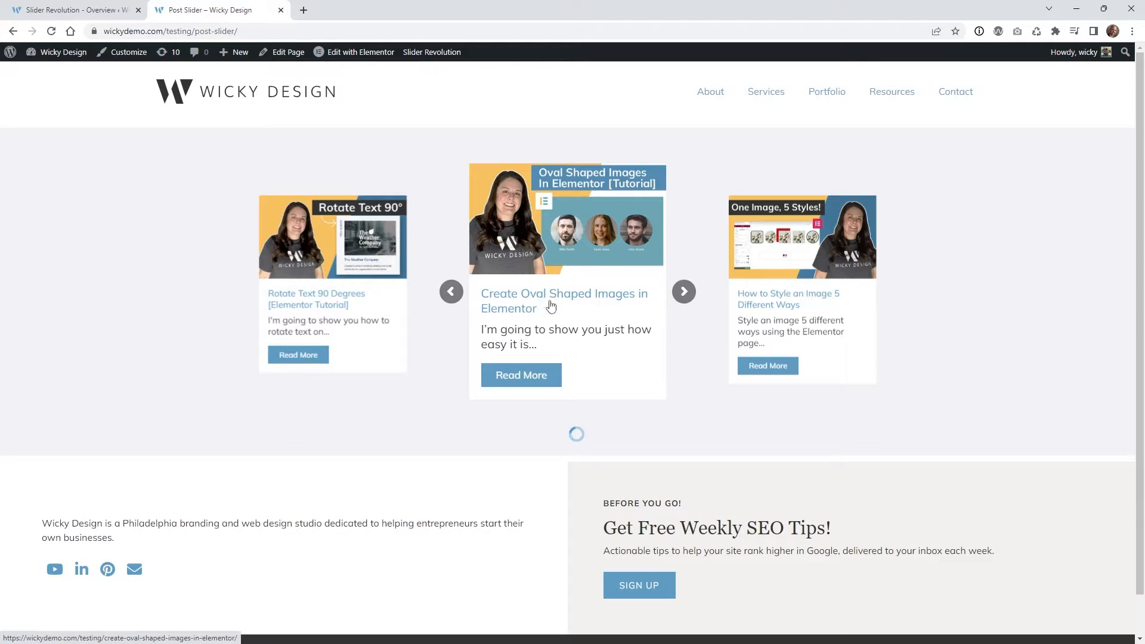
pyautogui.click(84, 10)
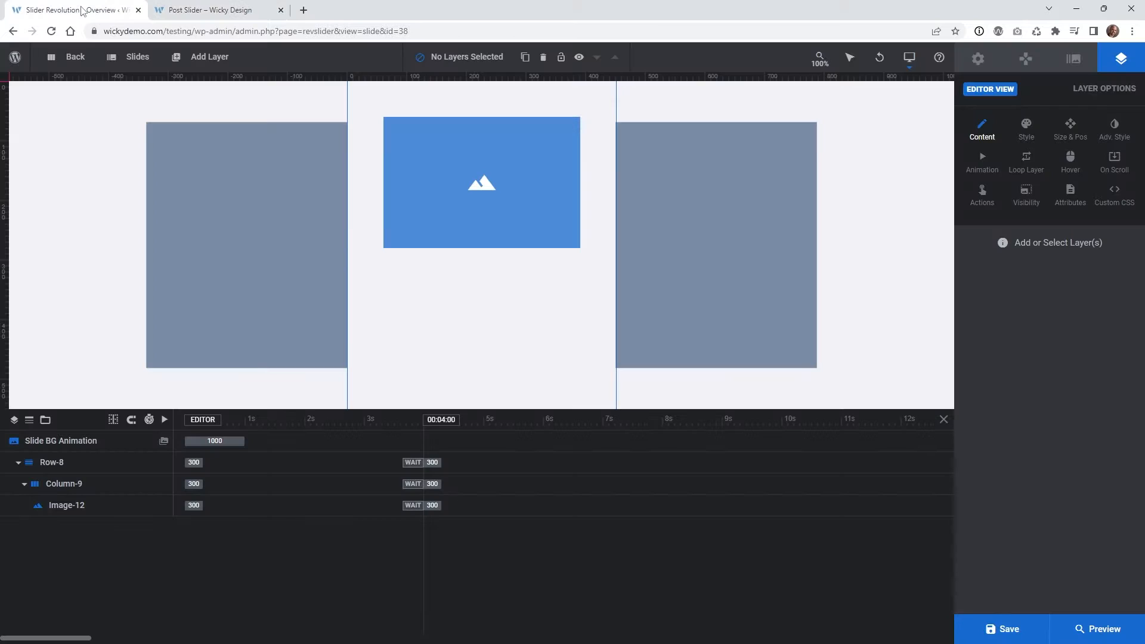
# Add a text layer and nest it inside the column below the image layer.
pyautogui.moveTo(206, 59)
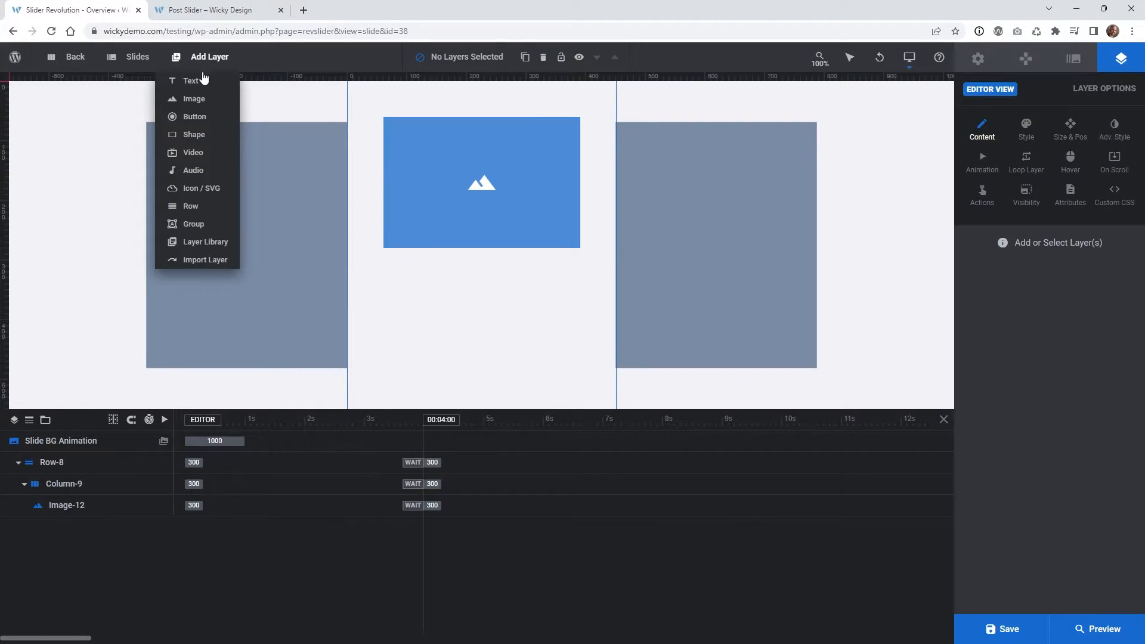
pyautogui.moveTo(190, 84)
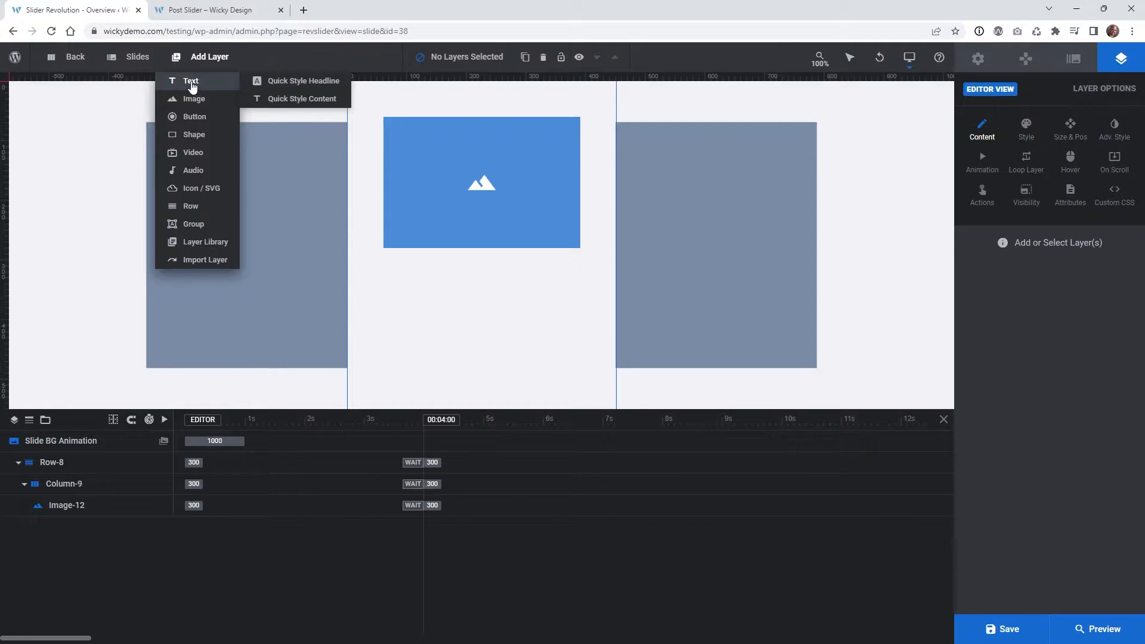
pyautogui.click(192, 83)
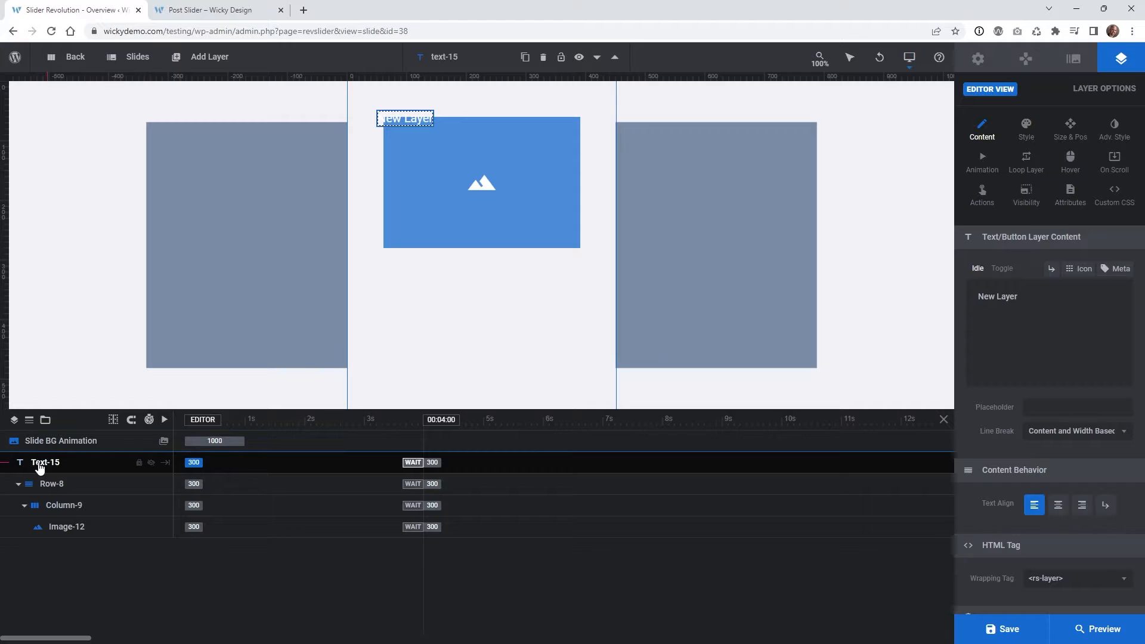
pyautogui.moveTo(40, 467); pyautogui.dragTo(79, 530)
pyautogui.click(69, 512)
pyautogui.click(67, 526)
pyautogui.click(70, 513)
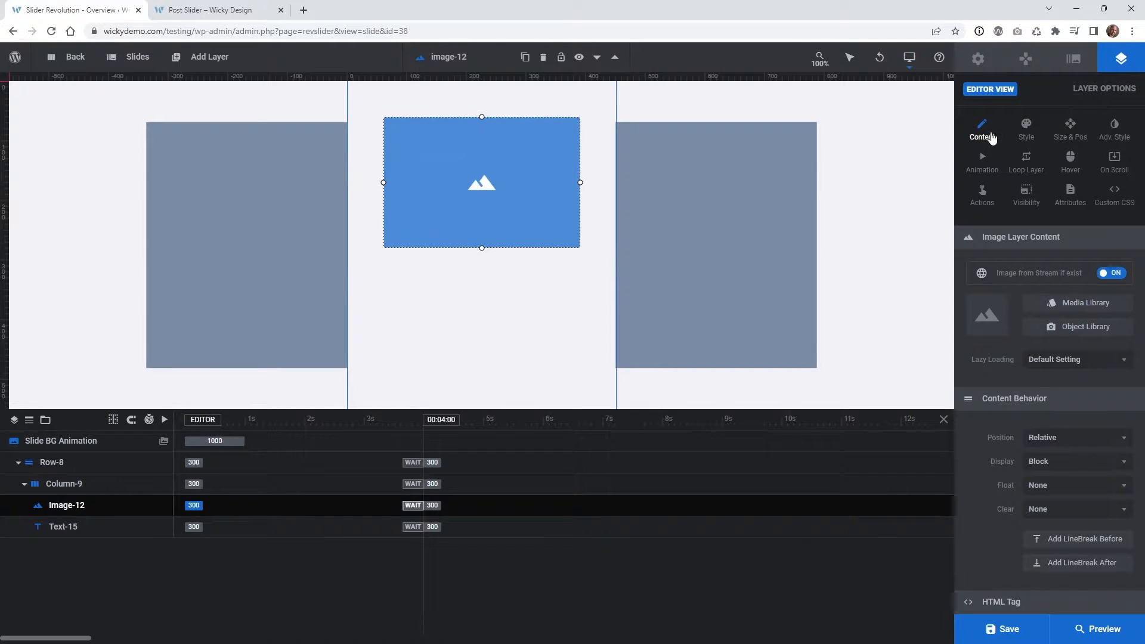
# Rename the image layer as featured-image.
pyautogui.doubleClick(75, 508)
pyautogui.hotkey('ctrl', 'a')
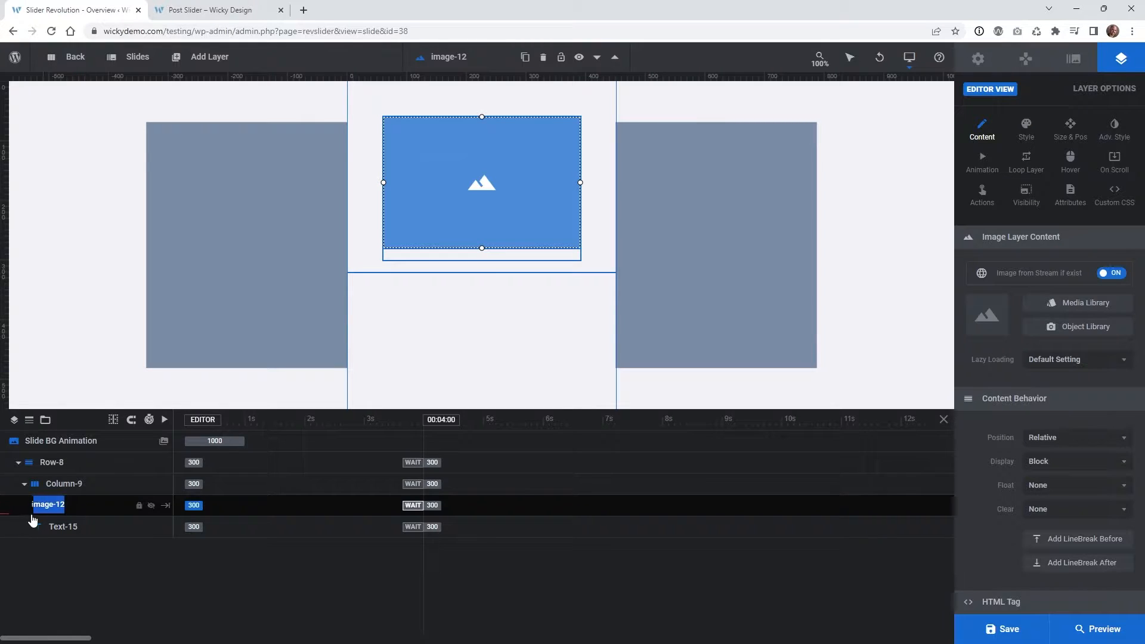
pyautogui.write('featured-image')
pyautogui.press('Return')
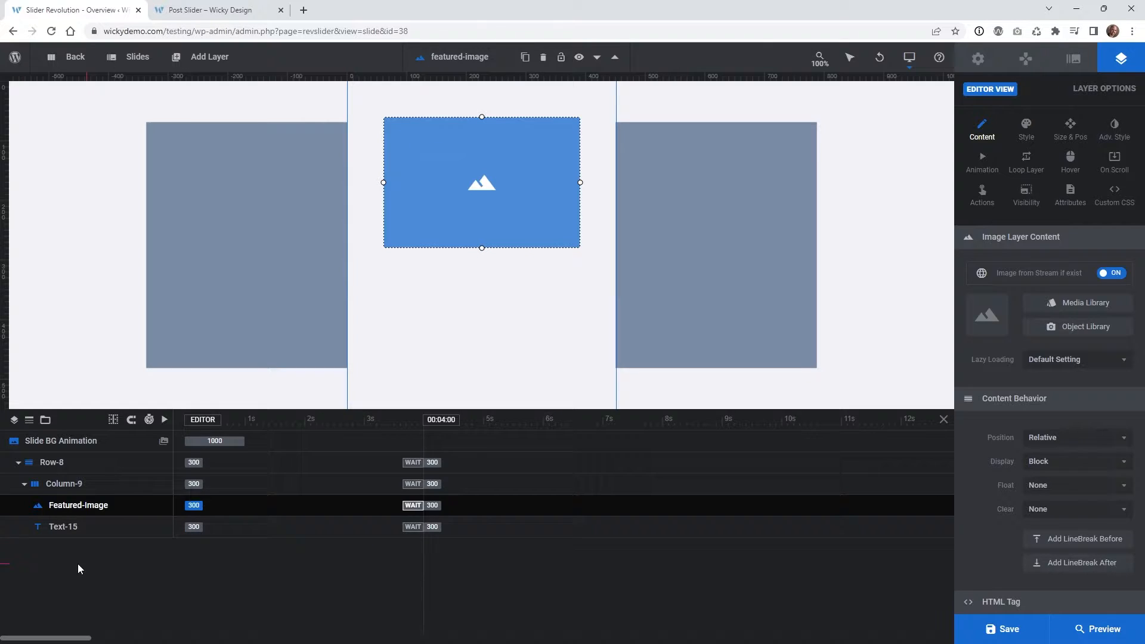
# Rename the nested text layer as Post-title.
pyautogui.doubleClick(69, 527)
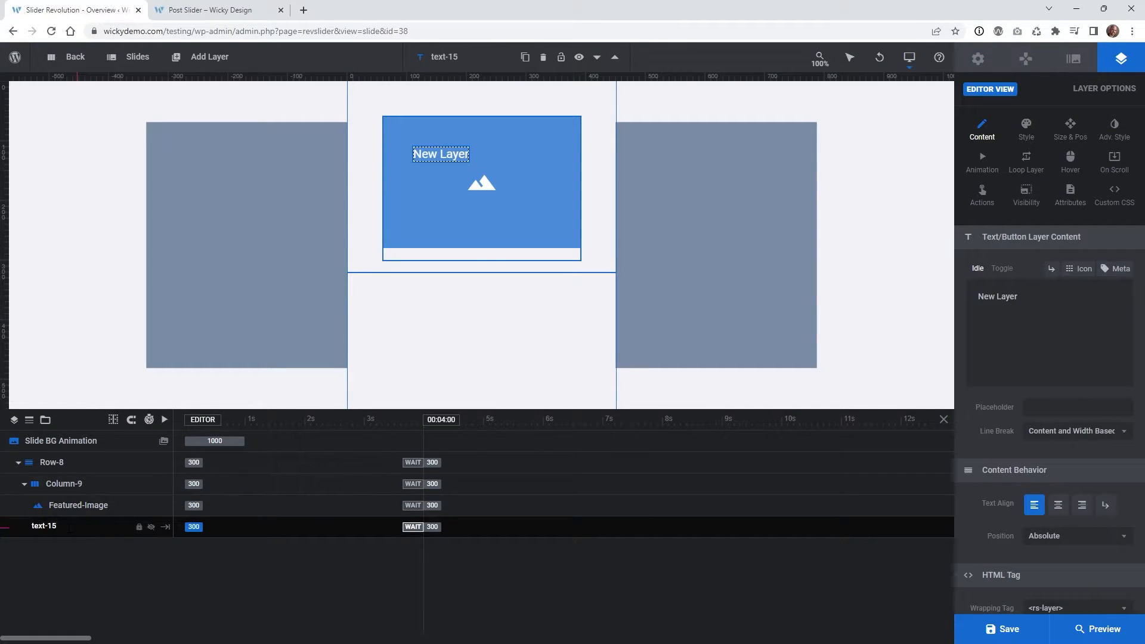
pyautogui.hotkey('ctrl', 'a')
pyautogui.write('Post title')
pyautogui.click(70, 529)
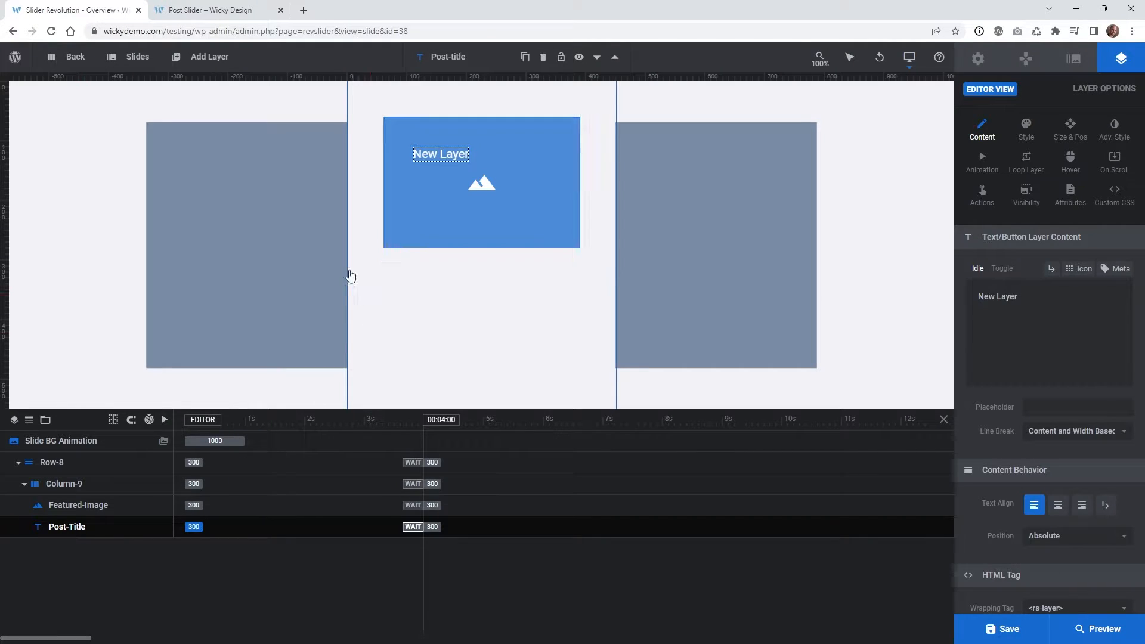
# Set the Post-title layer's position to Relative.
pyautogui.click(444, 153)
pyautogui.click(1067, 538)
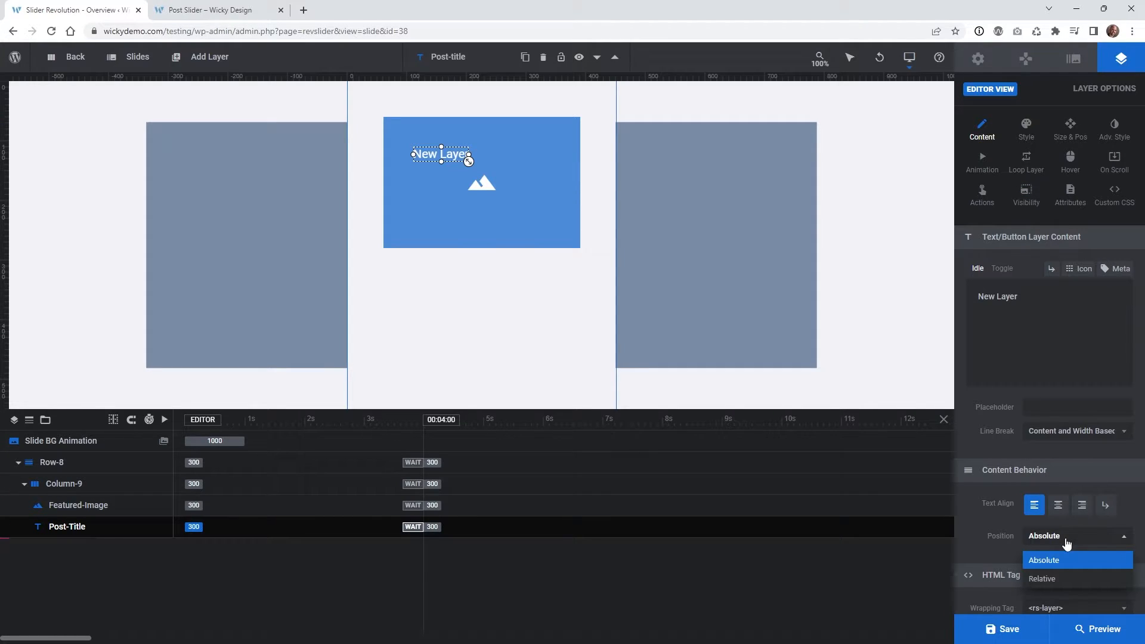
pyautogui.click(1054, 581)
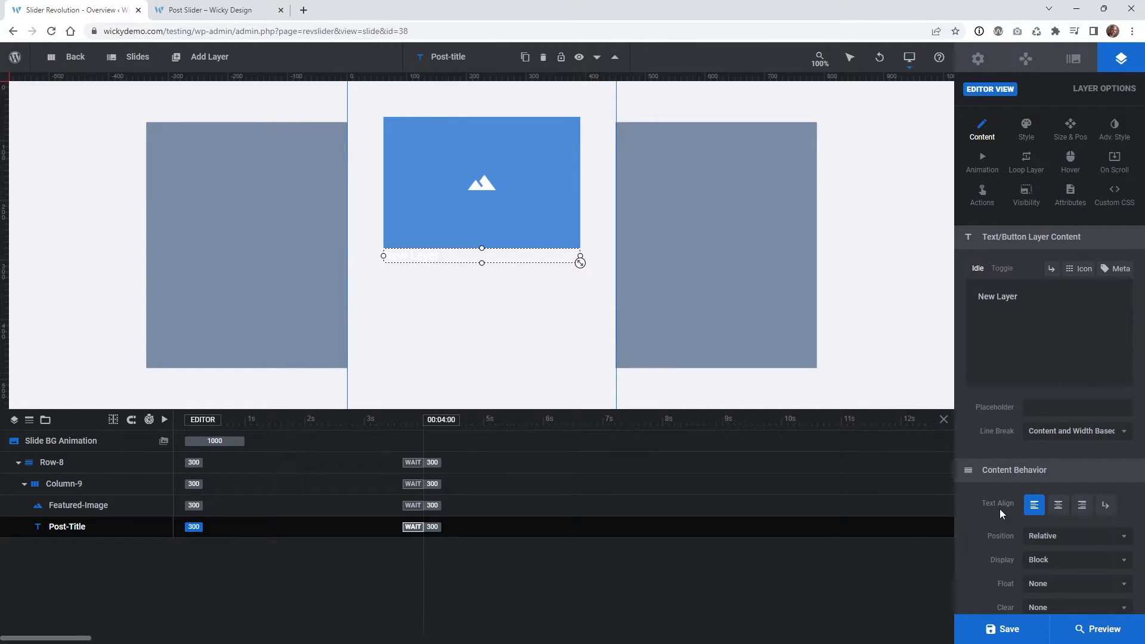
# Style the Post-title layer with the Mulish font family and the text color #007aff.
pyautogui.click(1026, 131)
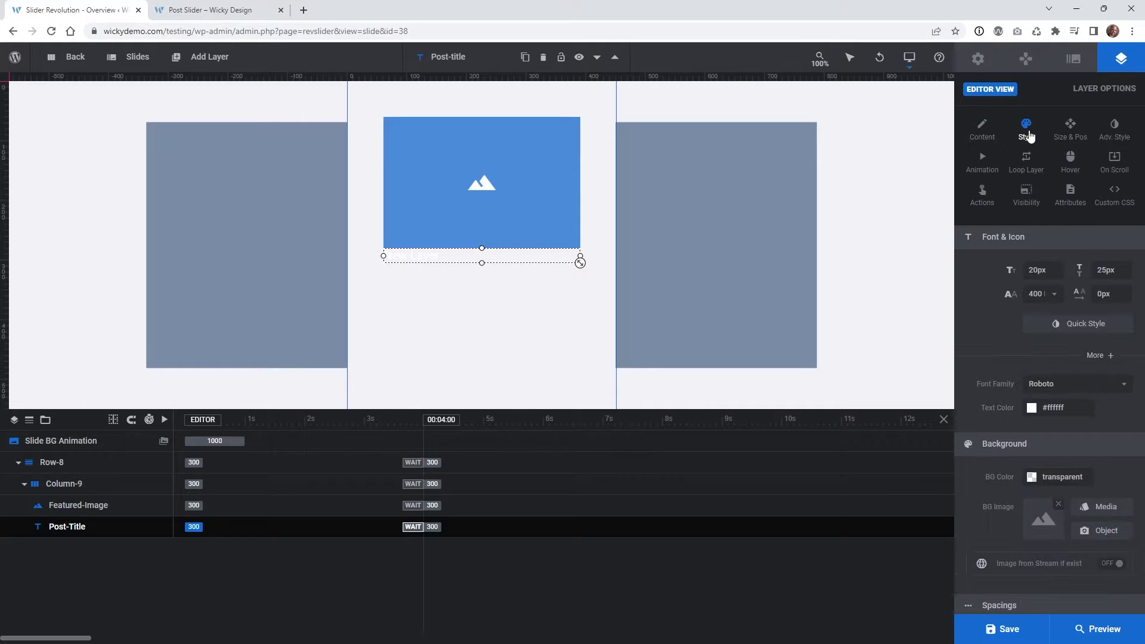
pyautogui.click(1066, 386)
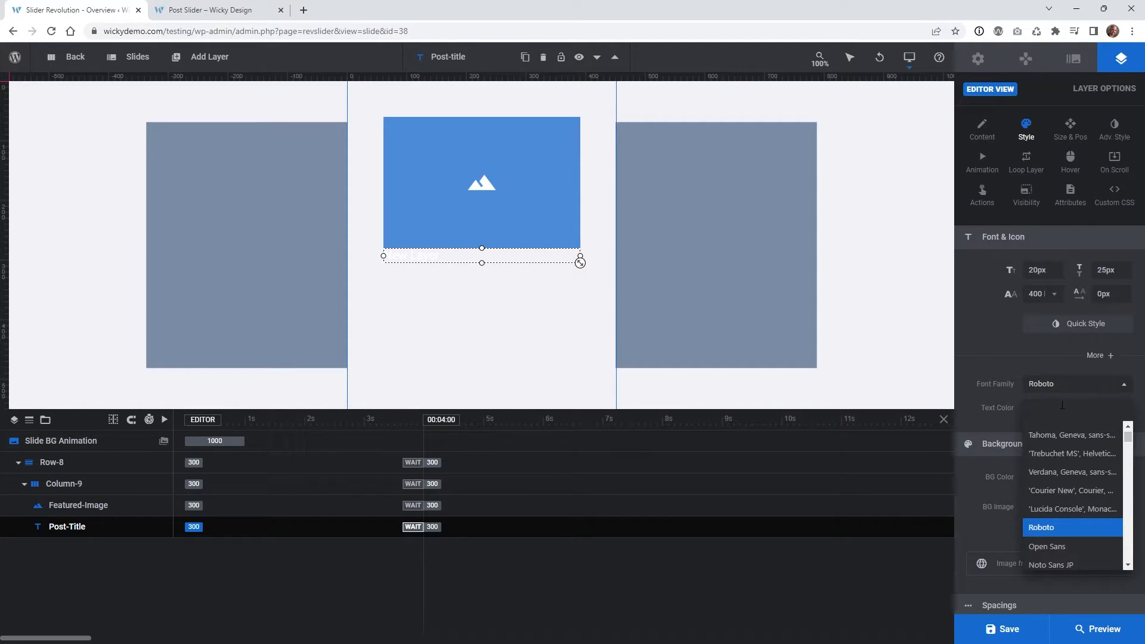
pyautogui.write('mul')
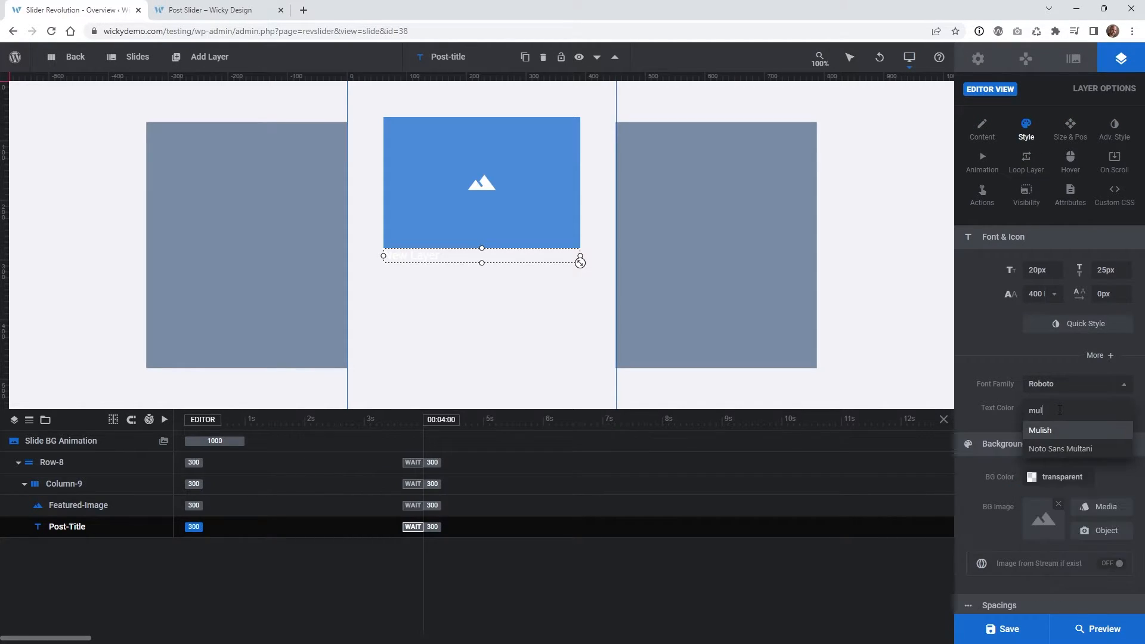
pyautogui.click(1056, 432)
pyautogui.click(1061, 407)
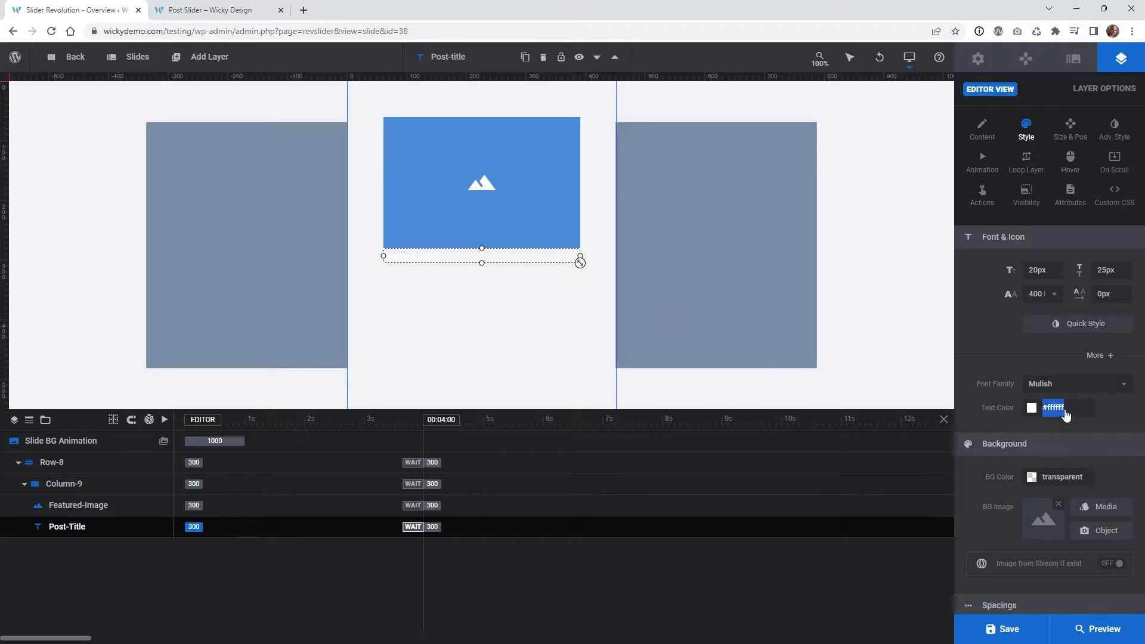
pyautogui.click(521, 282)
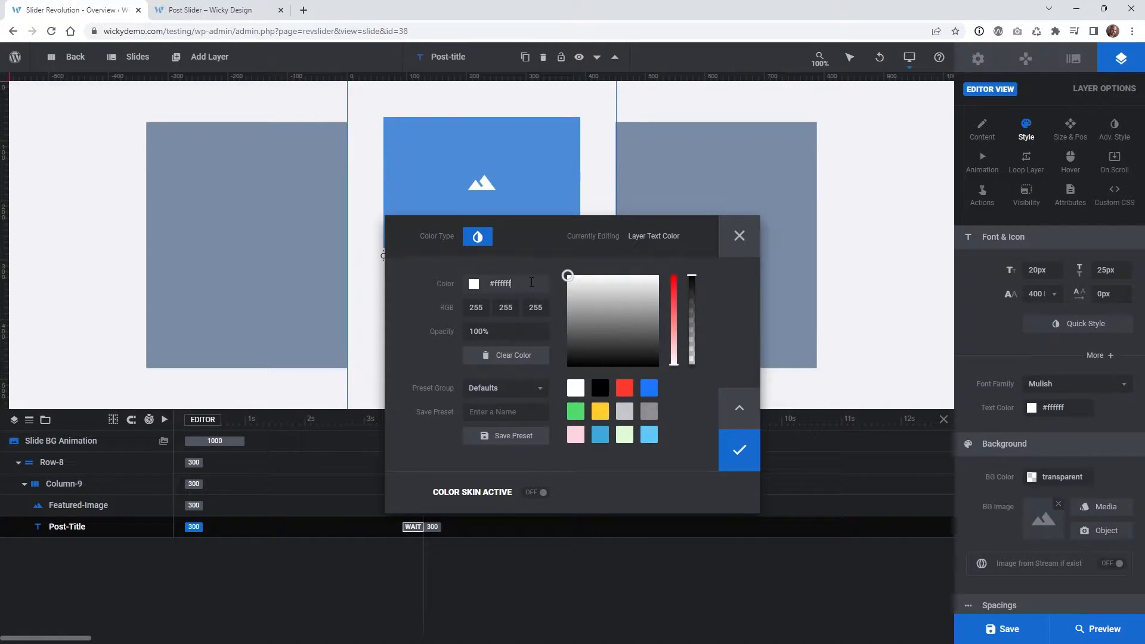
pyautogui.hotkey('ctrl', 'a')
pyautogui.write('#007aff')
pyautogui.click(739, 452)
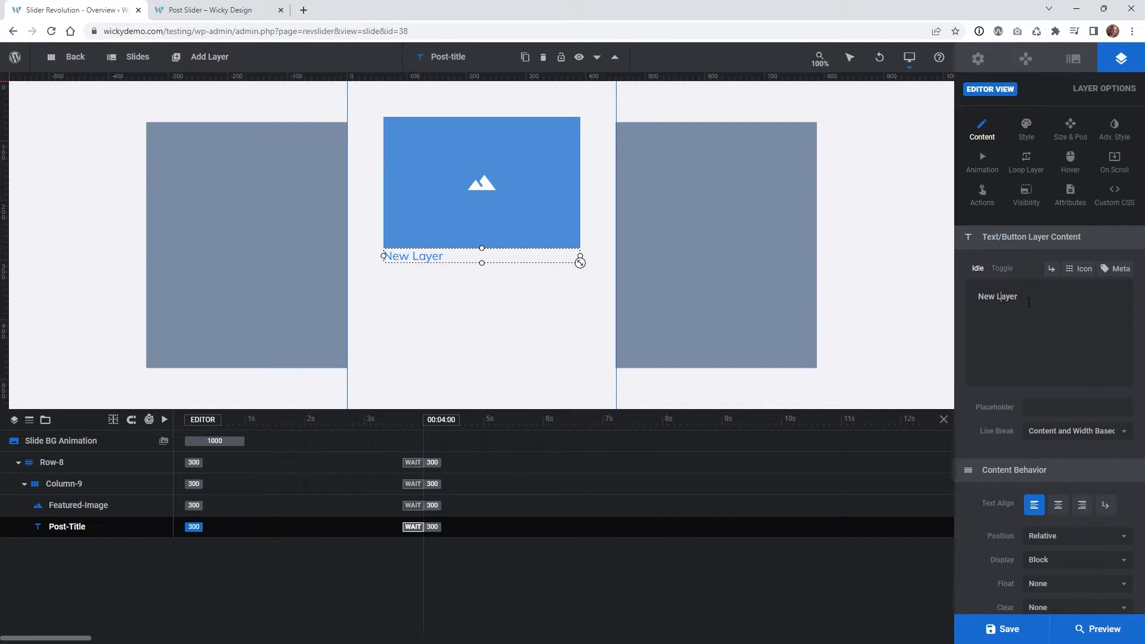
# Replace the Post-title layer's placeholder text with the Post Title meta tag {{title}}.
pyautogui.moveTo(1034, 298); pyautogui.dragTo(976, 297)
pyautogui.press('BackSpace')
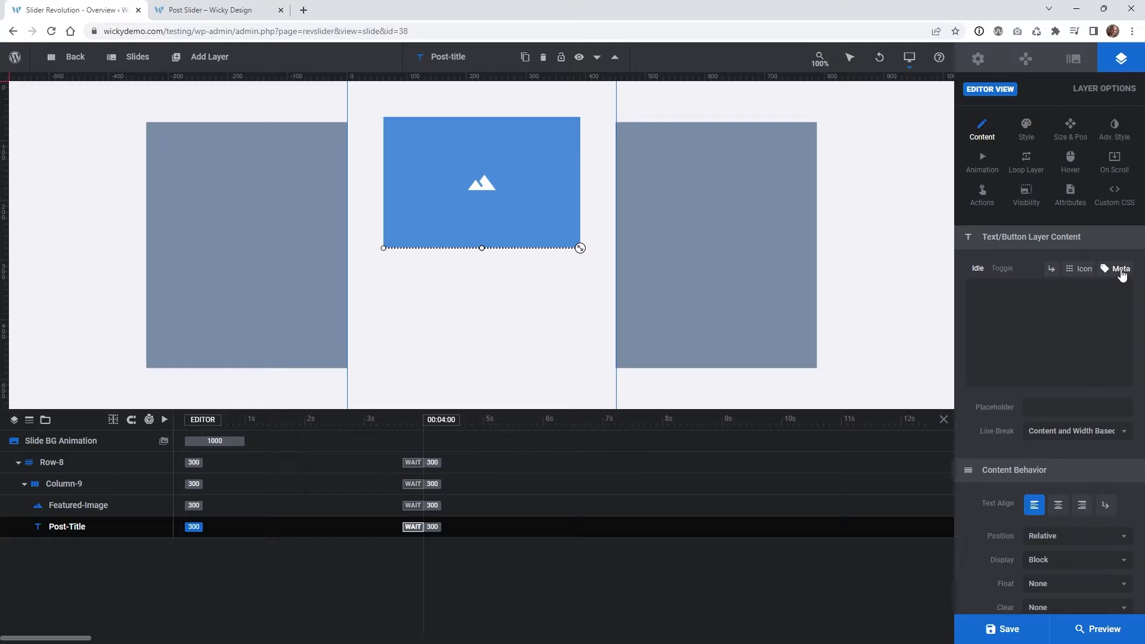
pyautogui.click(1120, 269)
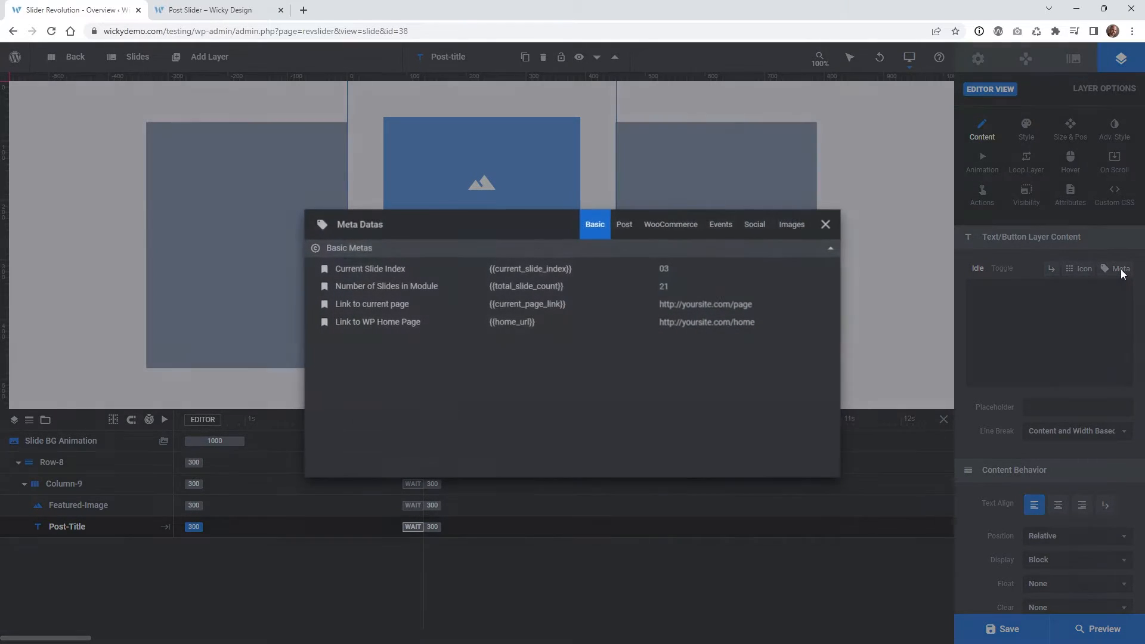
pyautogui.click(625, 230)
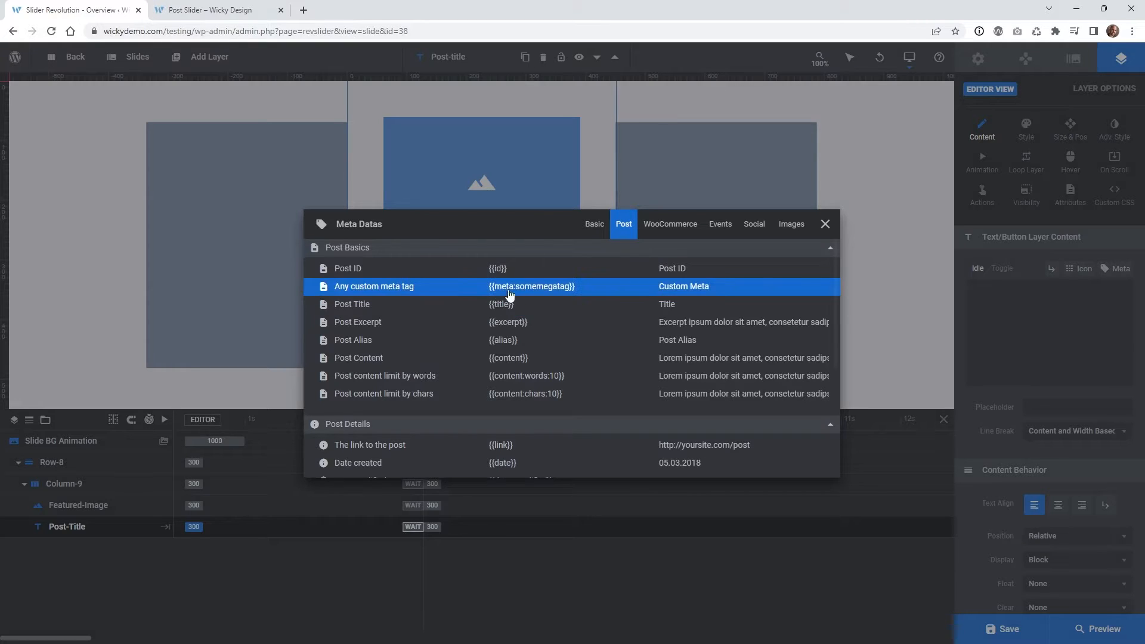
pyautogui.scroll(-3, 564, 328)
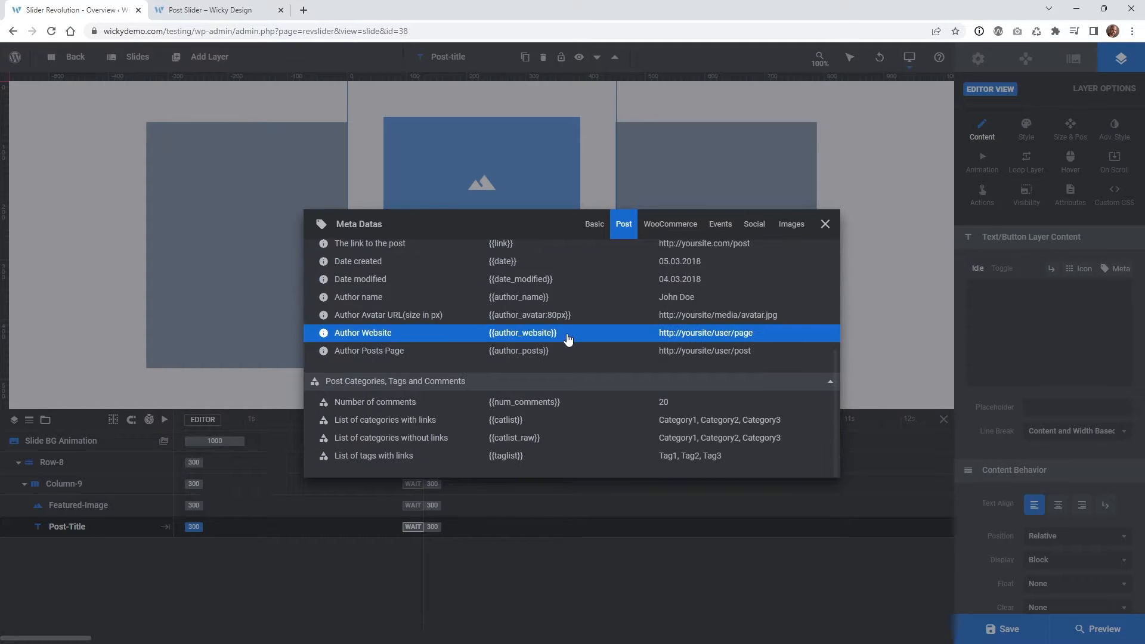
pyautogui.scroll(3, 567, 339)
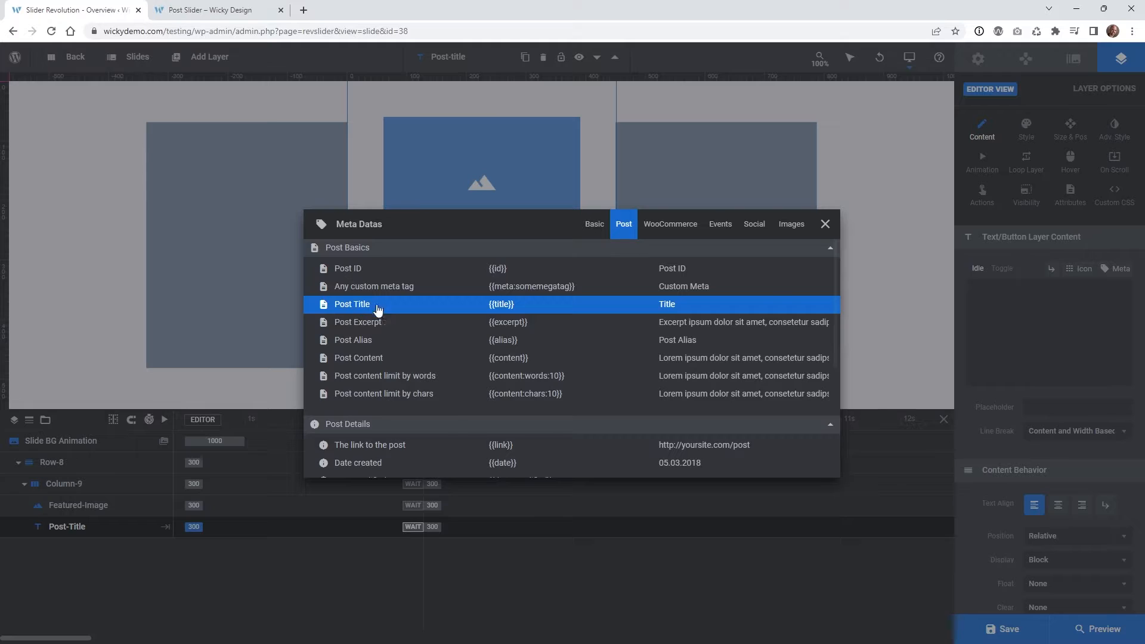
pyautogui.click(516, 311)
pyautogui.click(825, 226)
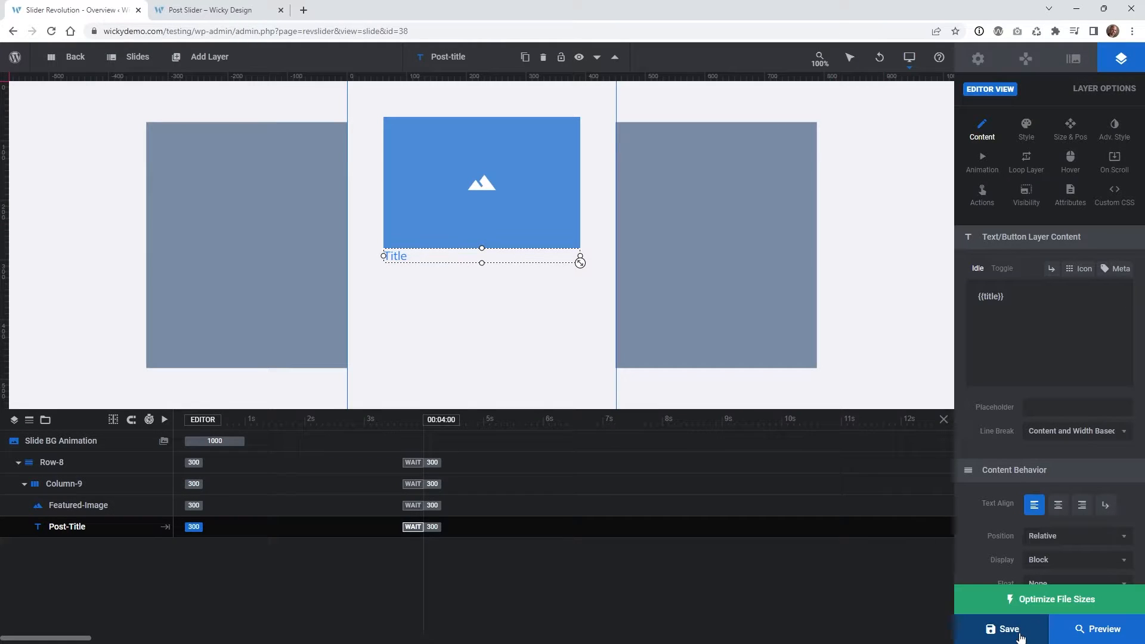
# Save the slider and preview the carousel with the dynamic post titles.
pyautogui.click(1021, 636)
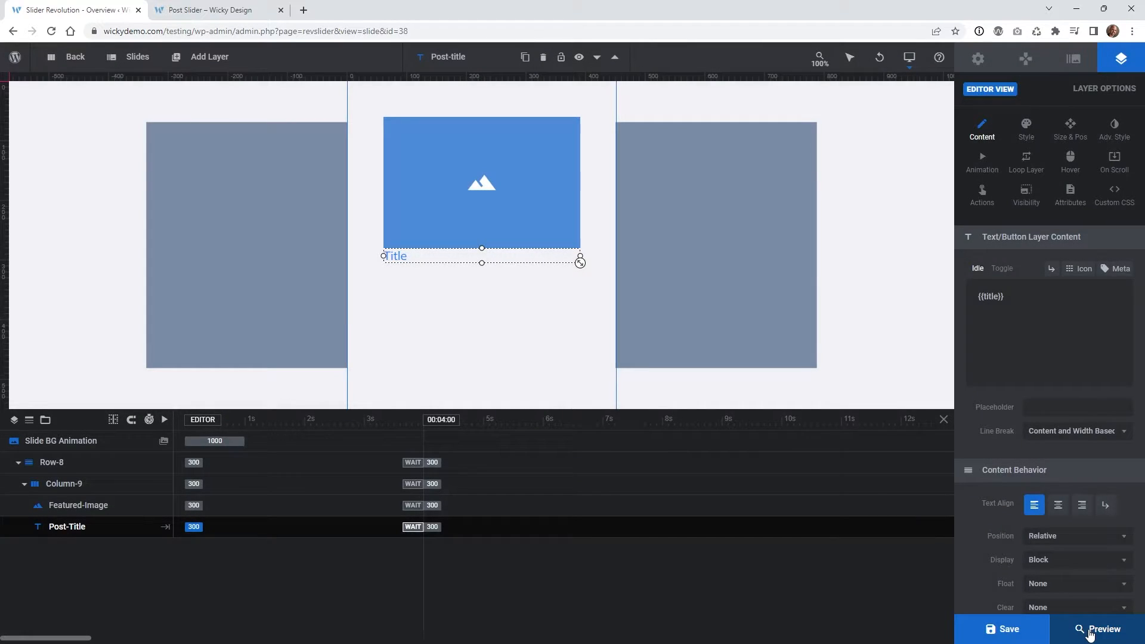
pyautogui.click(1089, 634)
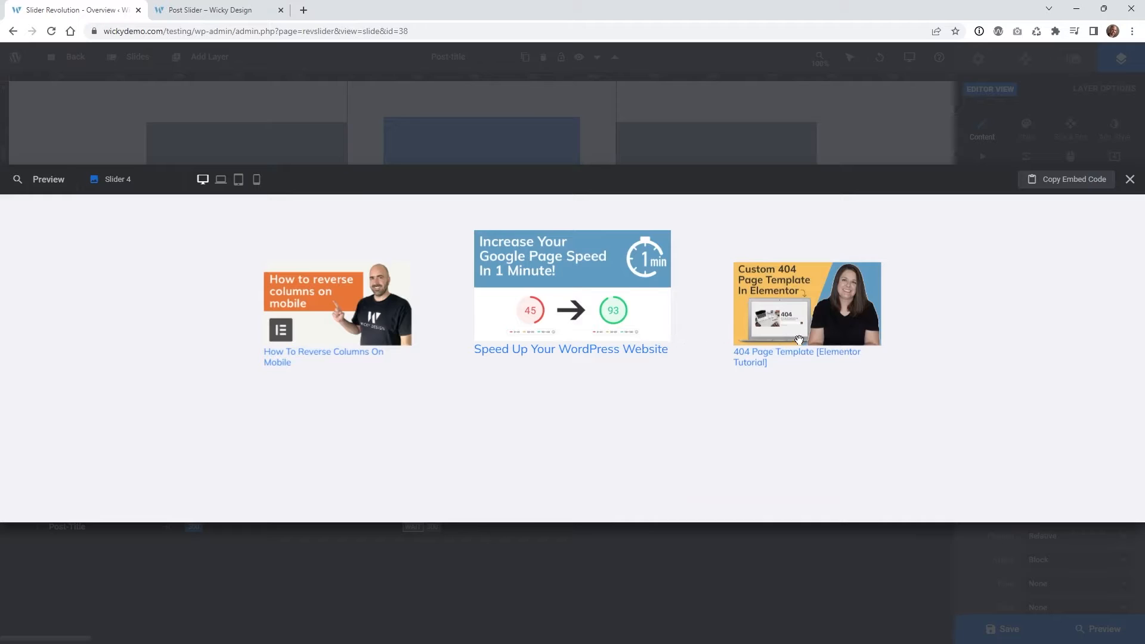
# Browse the carousel preview and compare its post title spacing and card layout with the finished Post Slider page.
pyautogui.moveTo(800, 339); pyautogui.dragTo(601, 348)
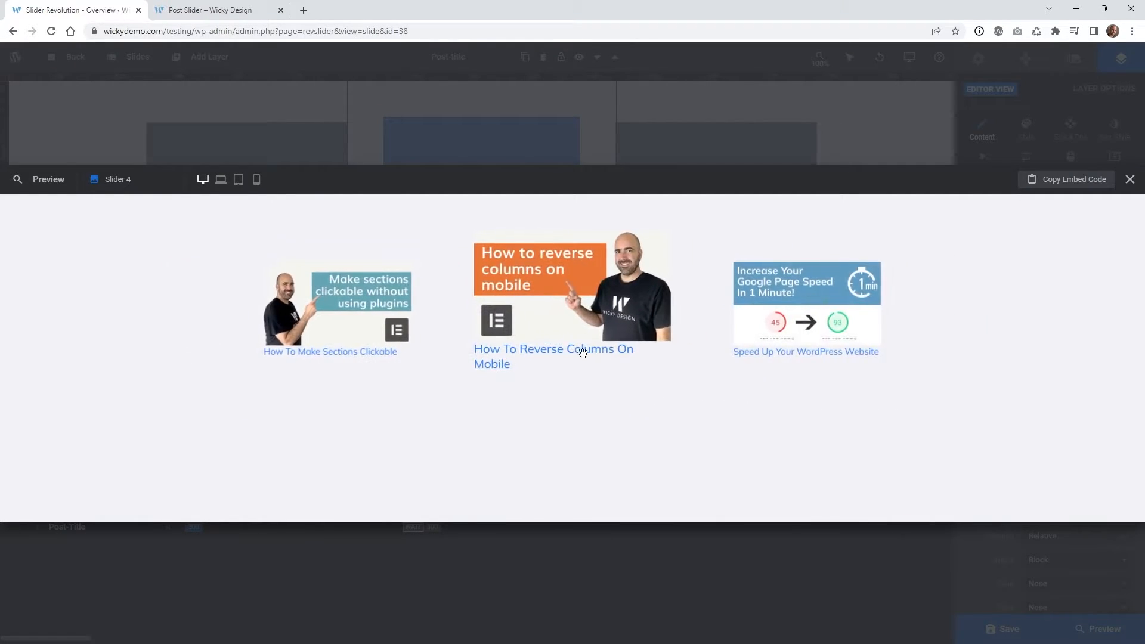
pyautogui.moveTo(529, 358); pyautogui.dragTo(631, 360)
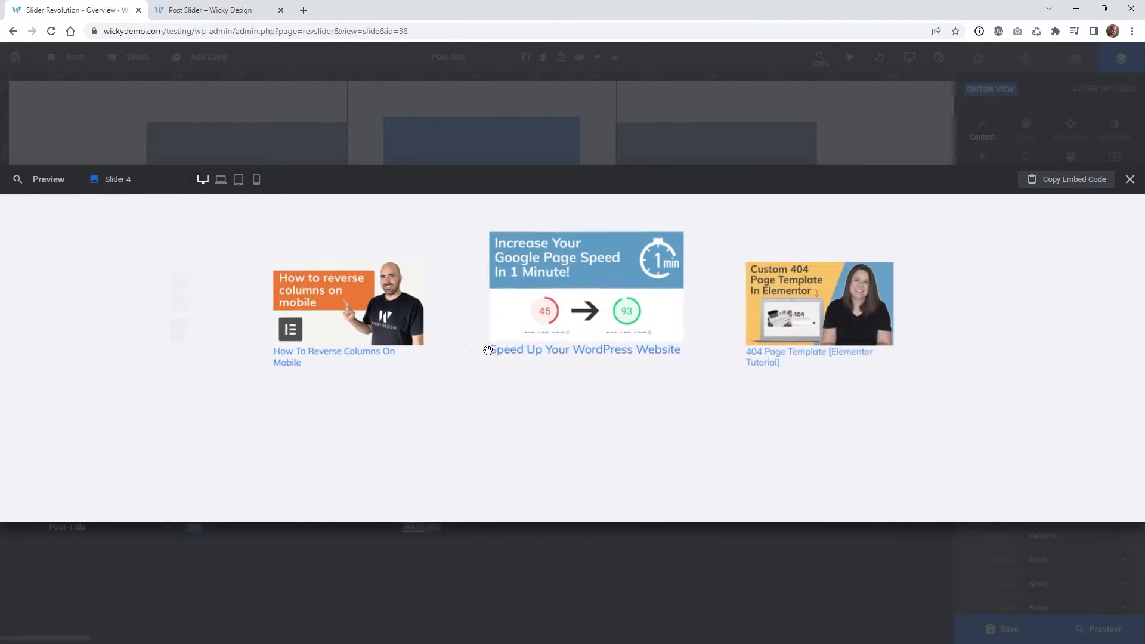
pyautogui.click(210, 13)
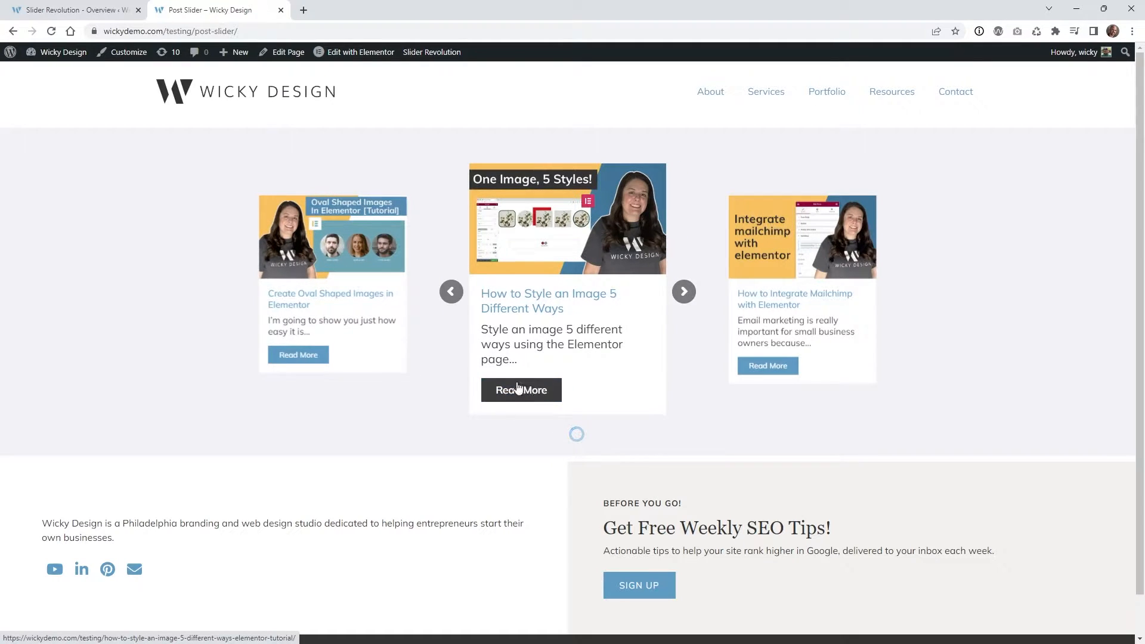
pyautogui.click(79, 4)
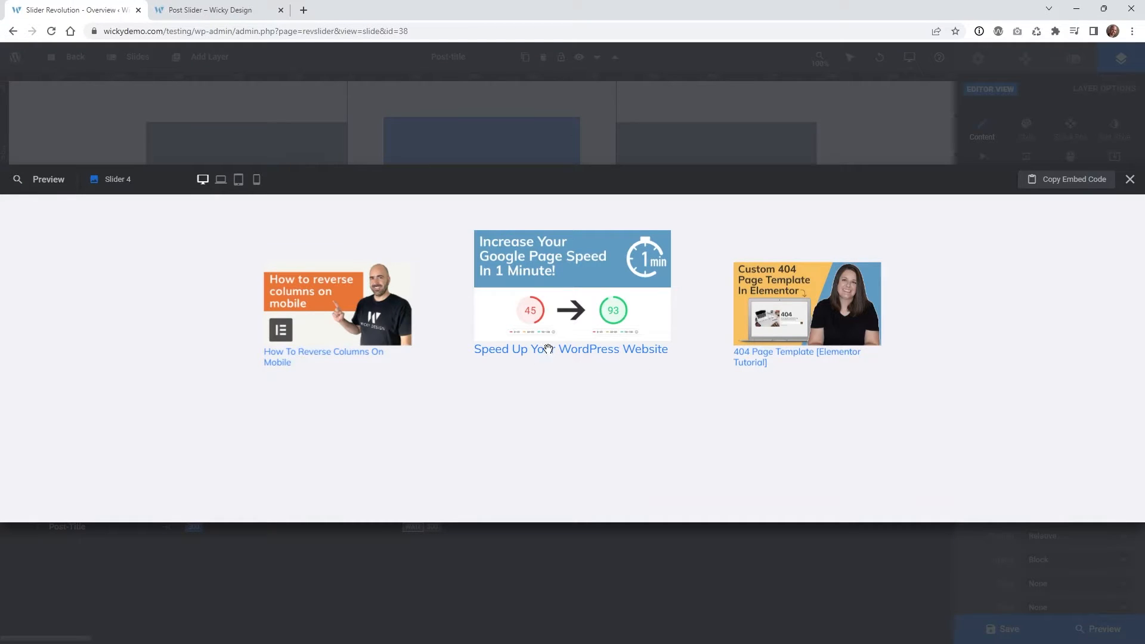
pyautogui.click(209, 10)
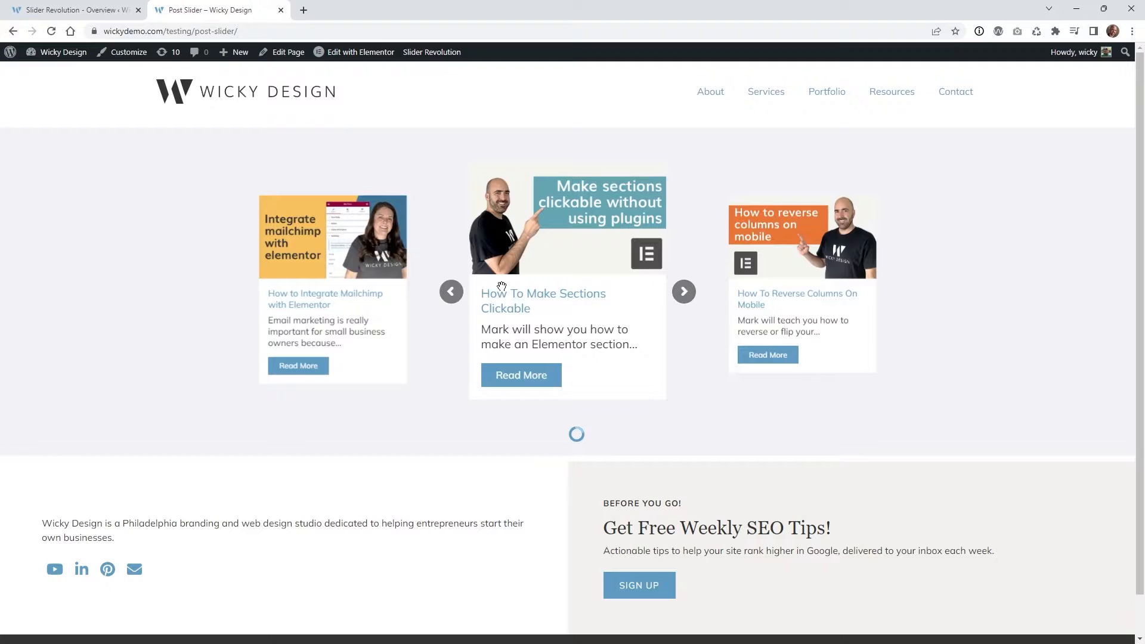
pyautogui.click(84, 8)
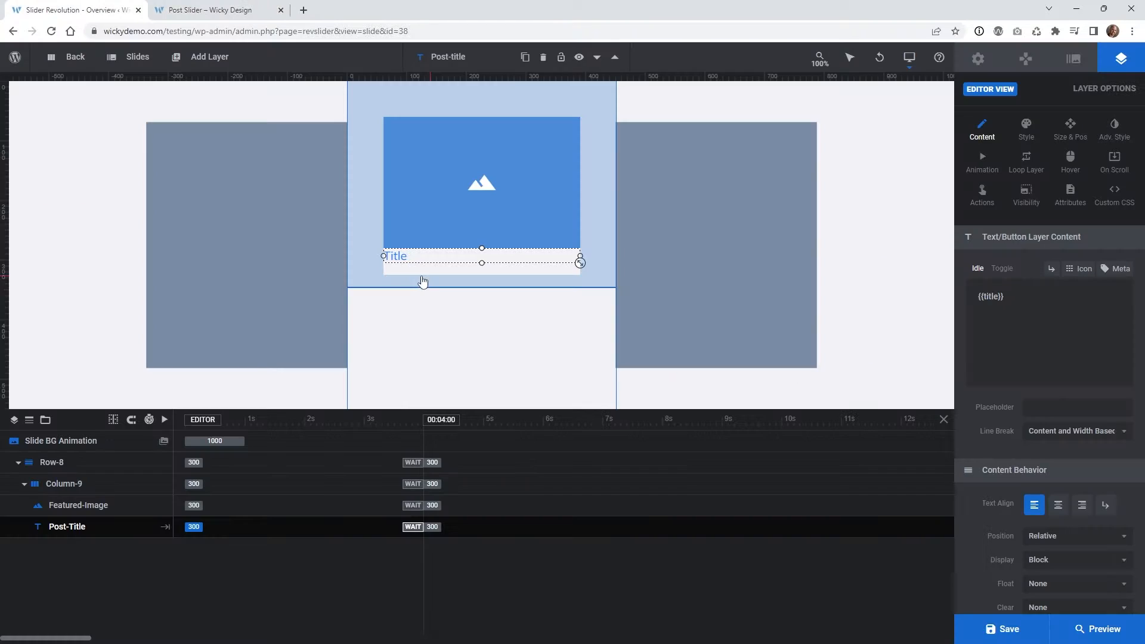
# Set the Post-Title layer's top, right and left margins to 20px.
pyautogui.click(1026, 126)
pyautogui.scroll(-5, 1001, 338)
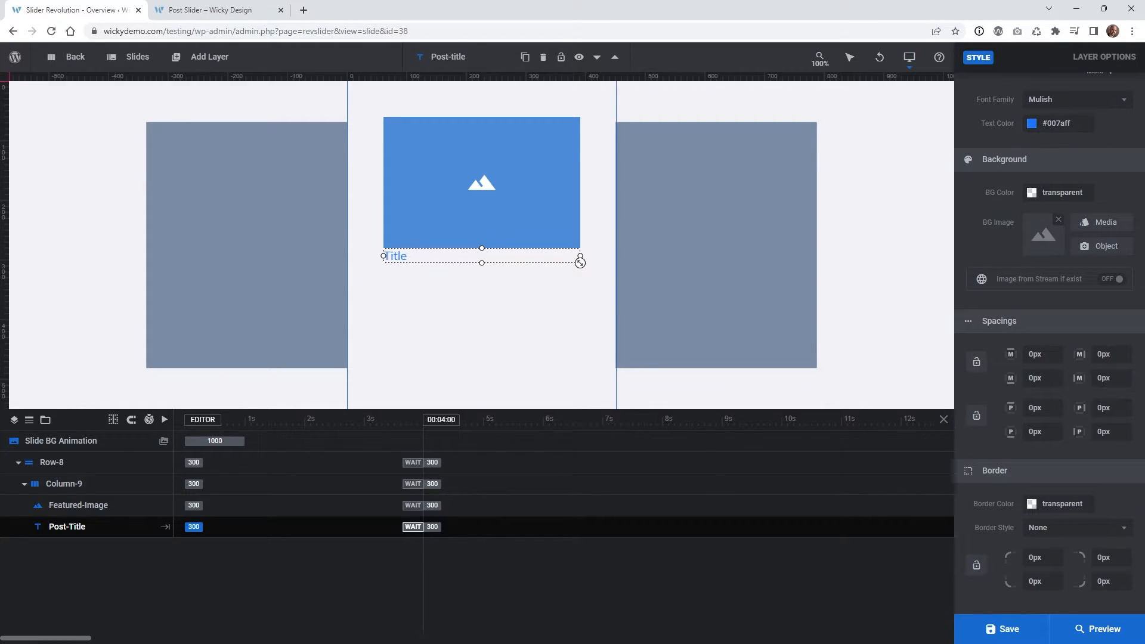
pyautogui.click(1029, 353)
pyautogui.doubleClick(1049, 356)
pyautogui.write('20')
pyautogui.press('Tab')
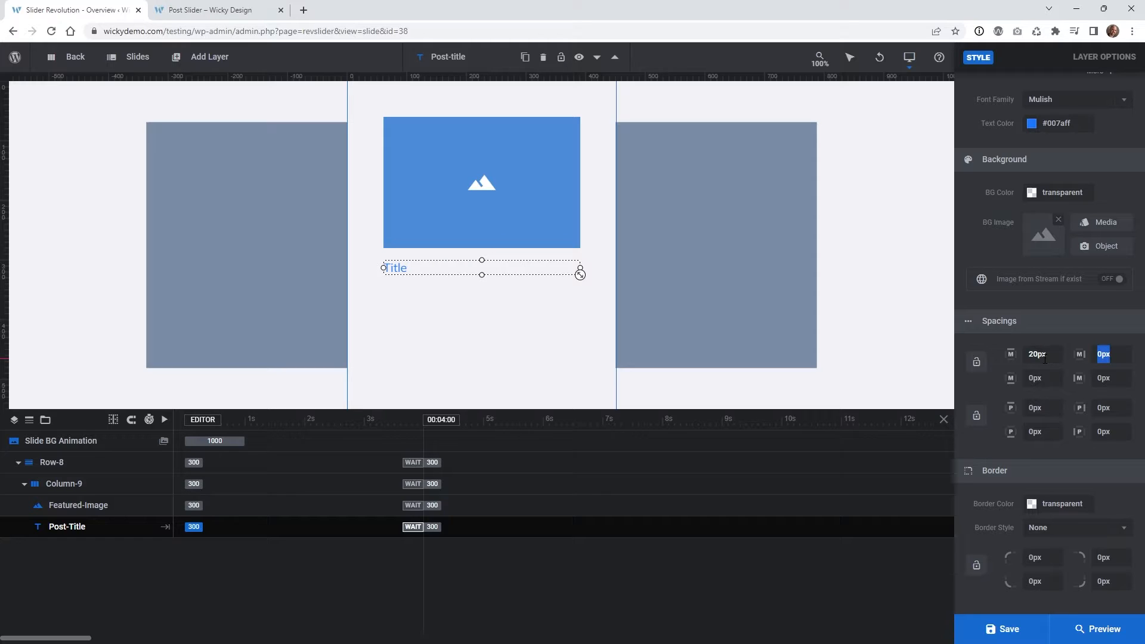
pyautogui.moveTo(1117, 352); pyautogui.dragTo(1103, 353)
pyautogui.write('20')
pyautogui.press('Tab')
pyautogui.moveTo(1113, 381); pyautogui.dragTo(1105, 379)
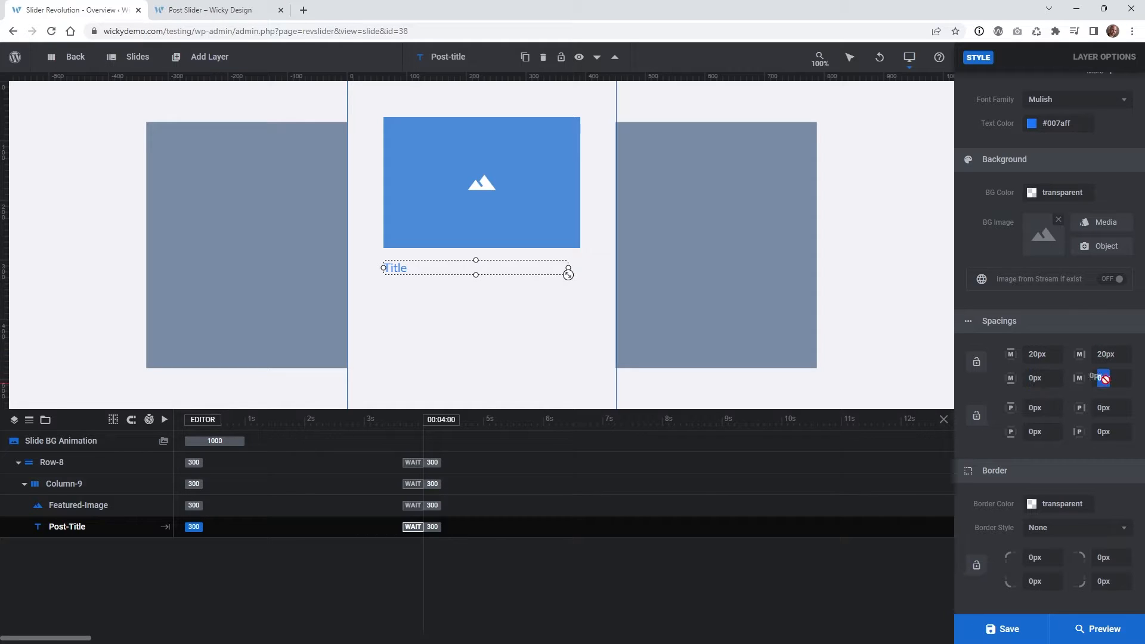
pyautogui.write('20')
pyautogui.press('Tab')
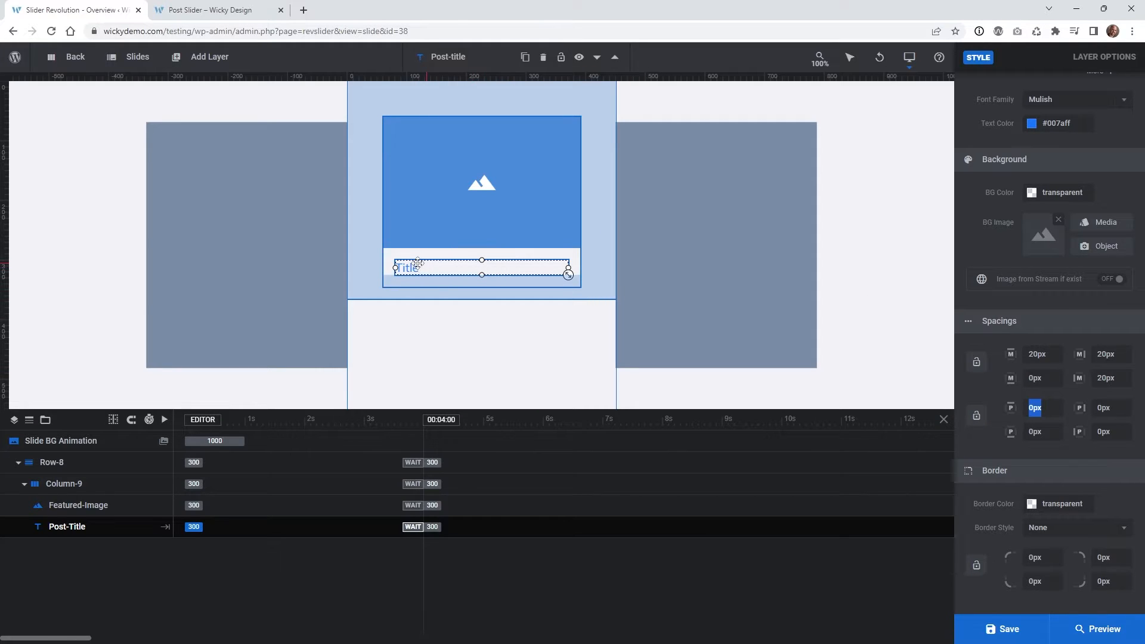
# Save the slider, preview the title margins, and compare them with the finished Post Slider page.
pyautogui.click(212, 7)
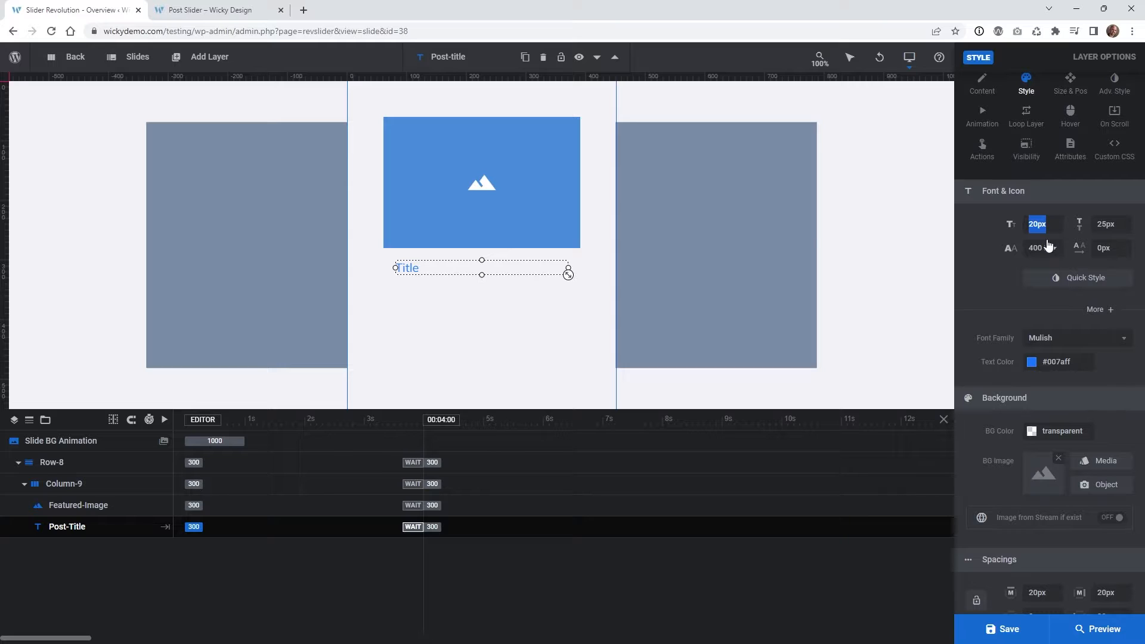
pyautogui.click(1014, 628)
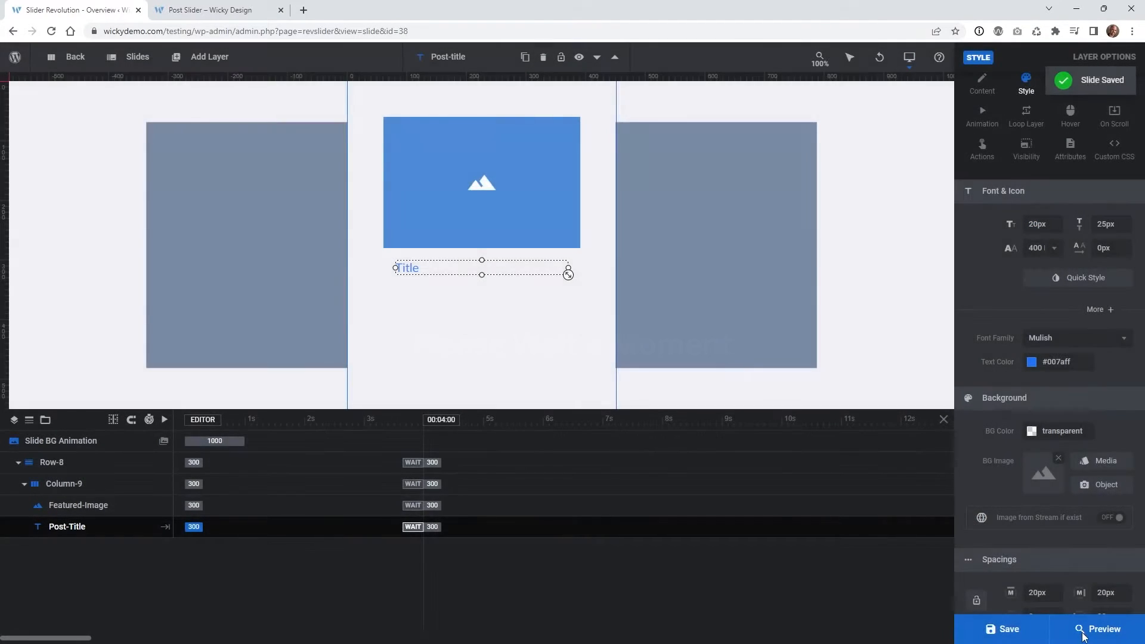
pyautogui.click(1084, 636)
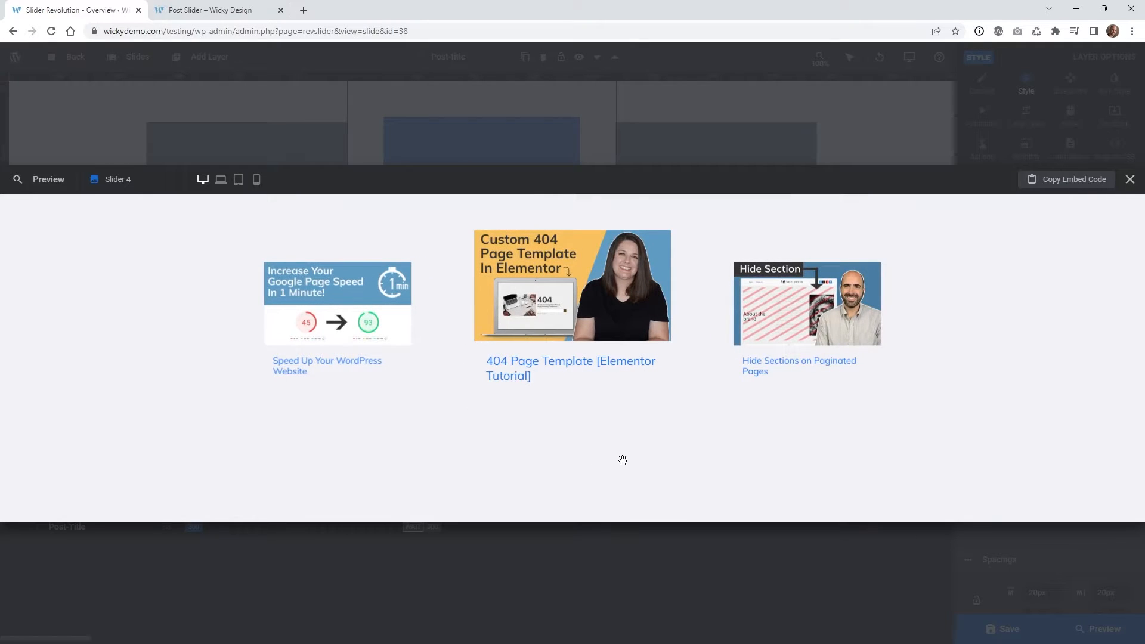
pyautogui.click(1130, 179)
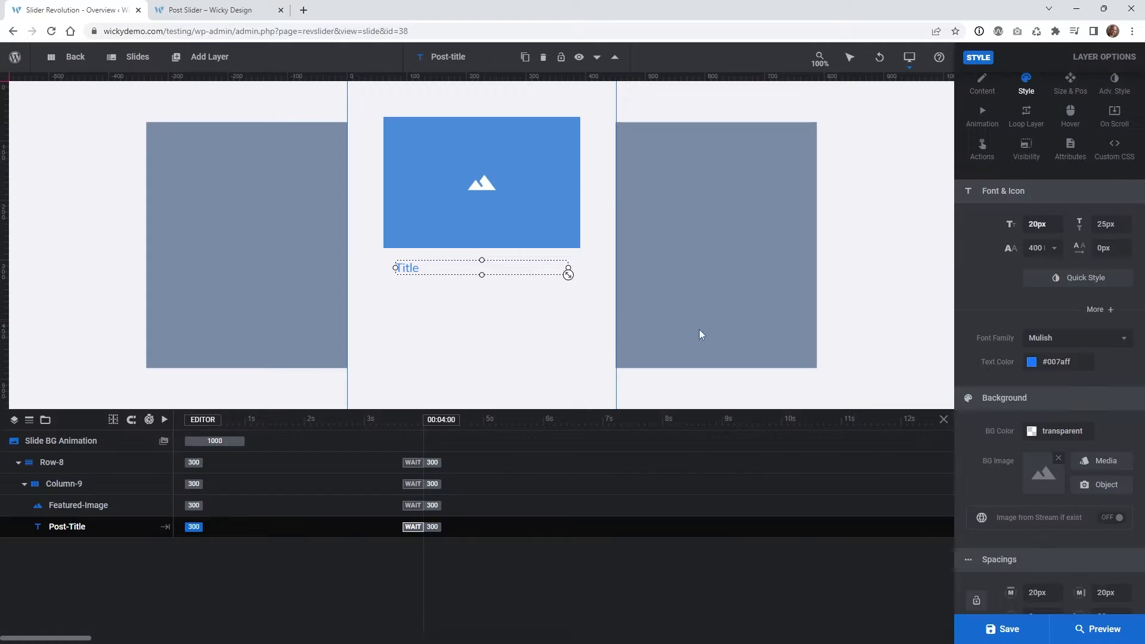
pyautogui.click(197, 10)
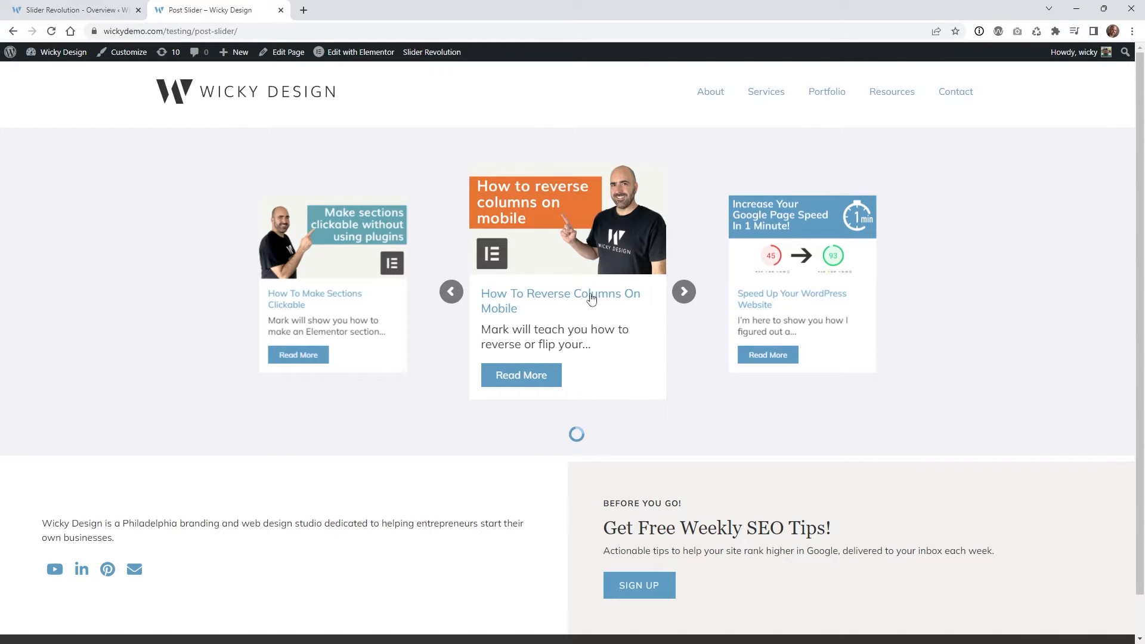
pyautogui.click(74, 11)
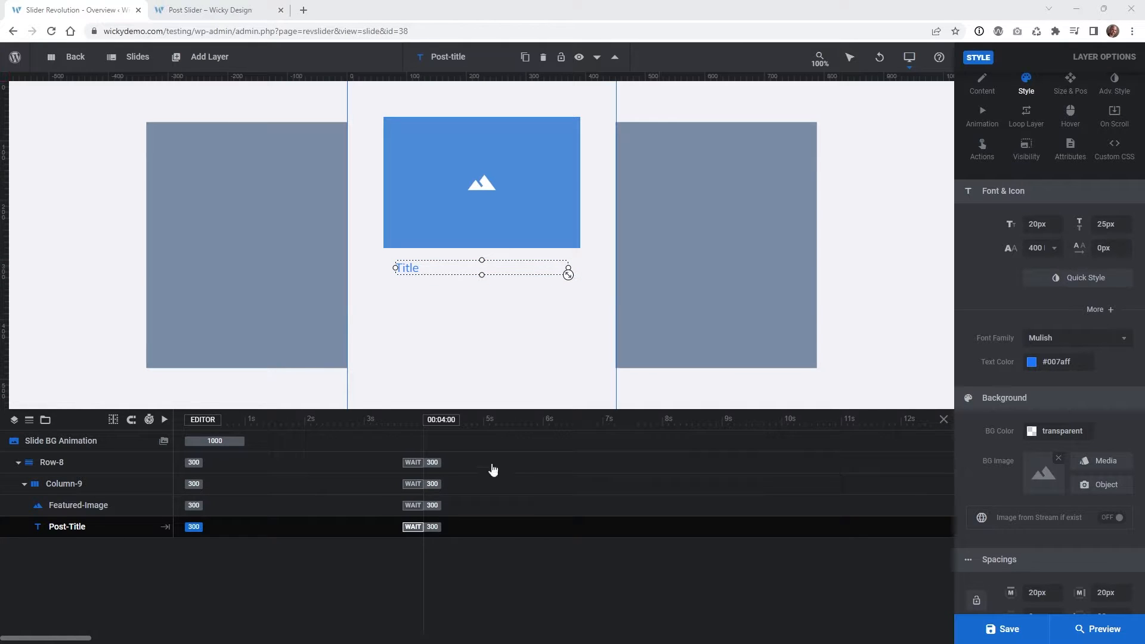
# Set the background color of Column-9 to white, #ffffff.
pyautogui.click(63, 485)
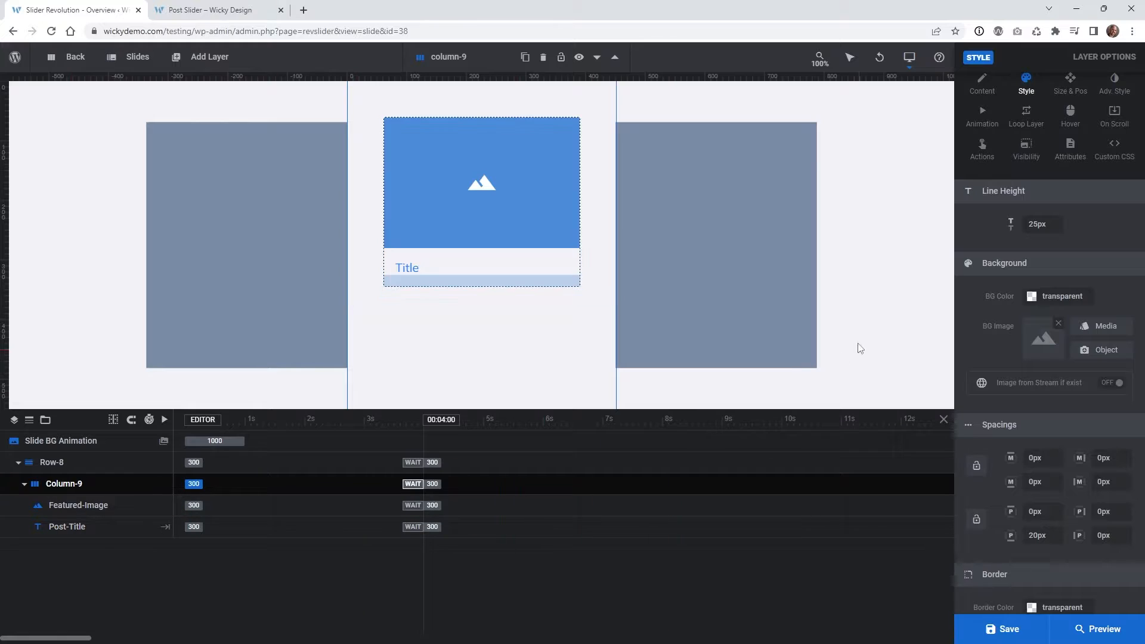
pyautogui.click(1062, 300)
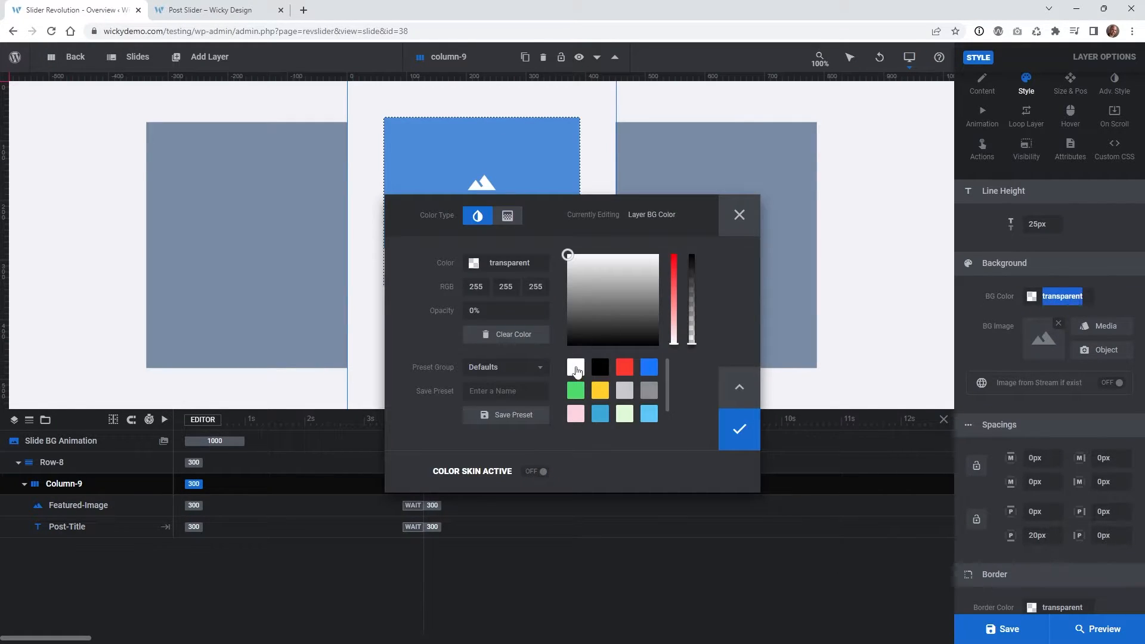
pyautogui.click(576, 370)
pyautogui.click(741, 431)
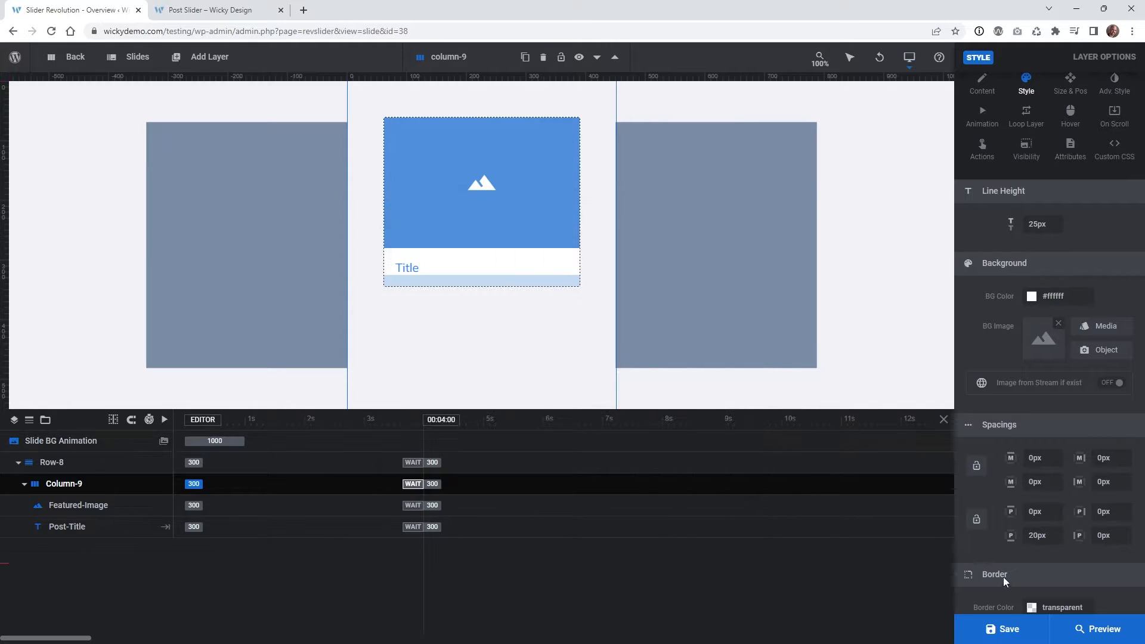
# Save the slider and preview the carousel cards with the white column background.
pyautogui.click(1007, 628)
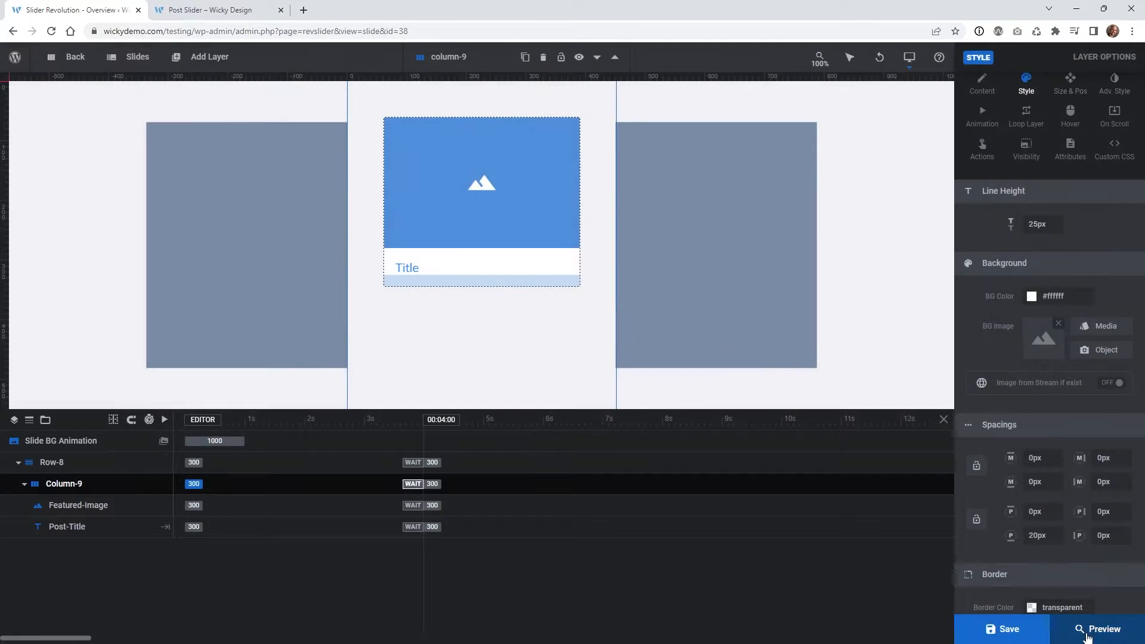
pyautogui.click(1087, 631)
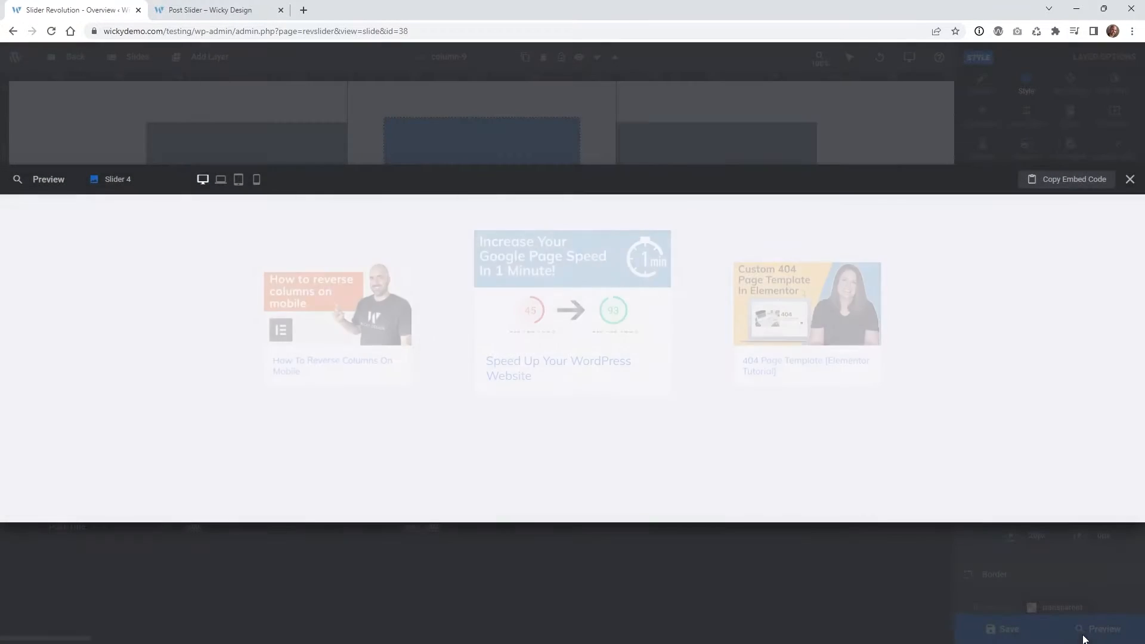
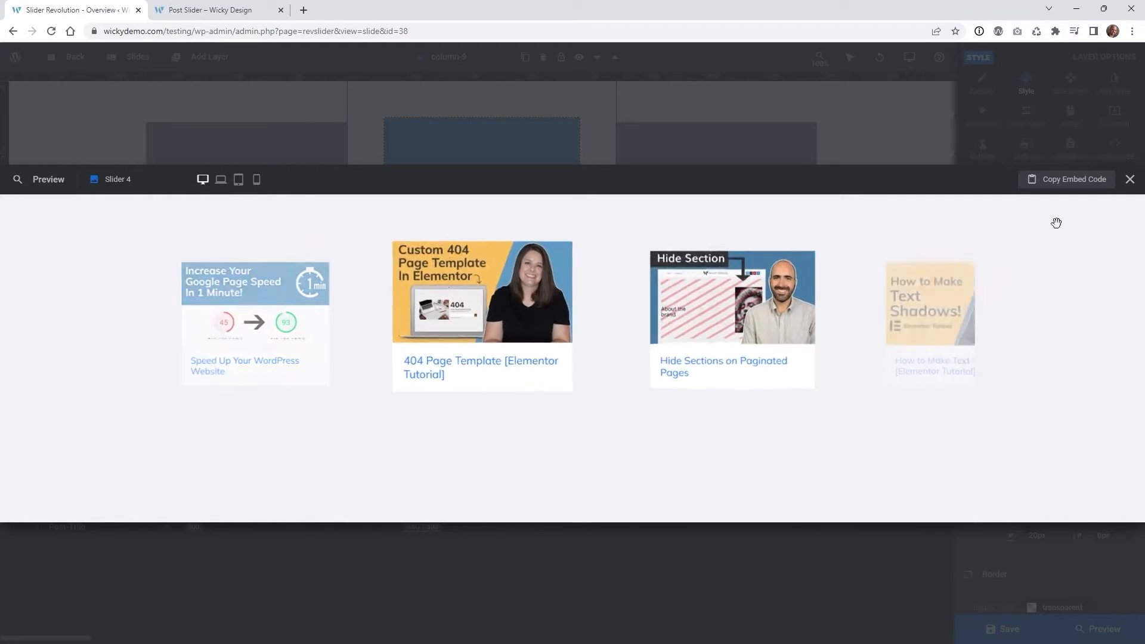
pyautogui.click(1129, 180)
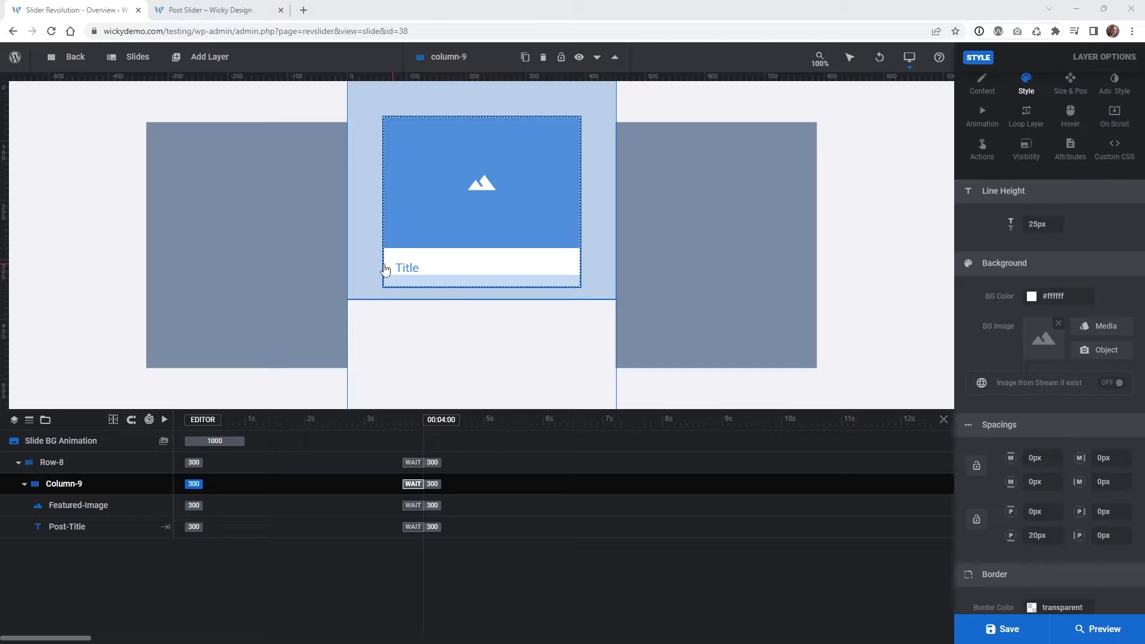
# Add a new text layer to the slide and name it excerpt.
pyautogui.moveTo(191, 63)
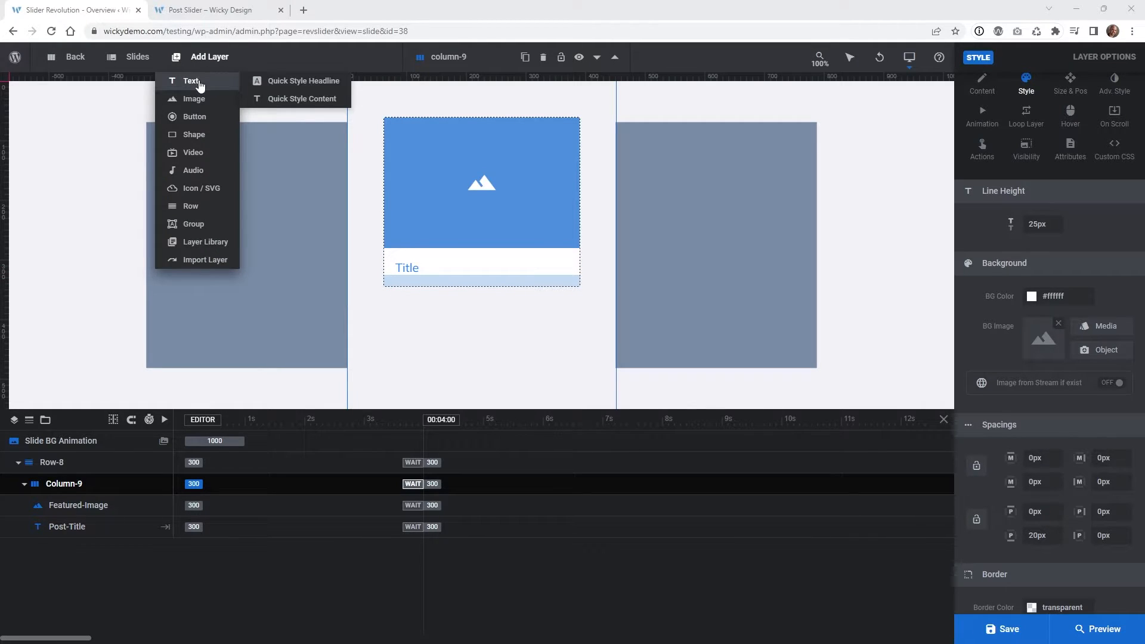
pyautogui.click(201, 86)
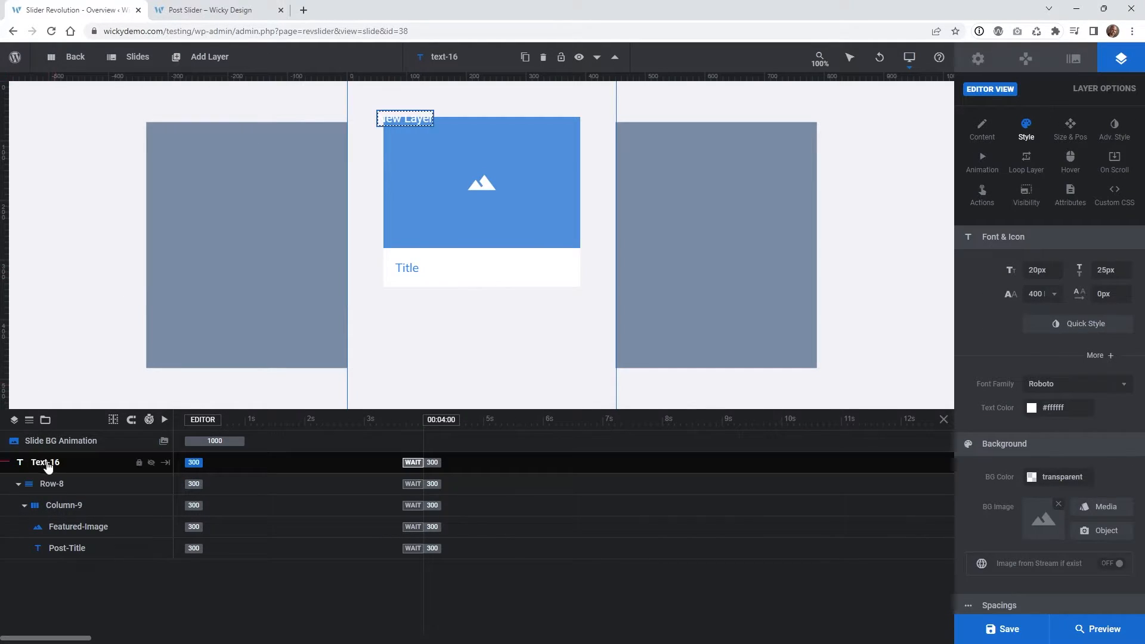
pyautogui.doubleClick(46, 465)
pyautogui.hotkey('ctrl', 'a')
pyautogui.write('excerpt')
pyautogui.press('Return')
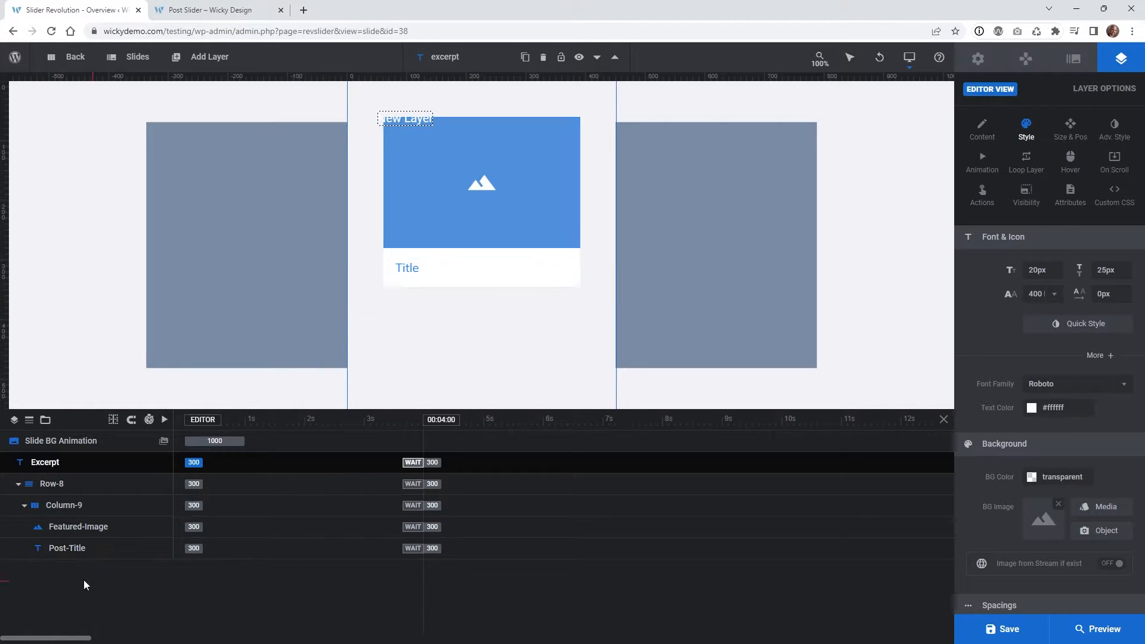
# Move the Excerpt layer into Column-9 beneath Post-Title and set its position to Relative.
pyautogui.moveTo(43, 470); pyautogui.dragTo(74, 556)
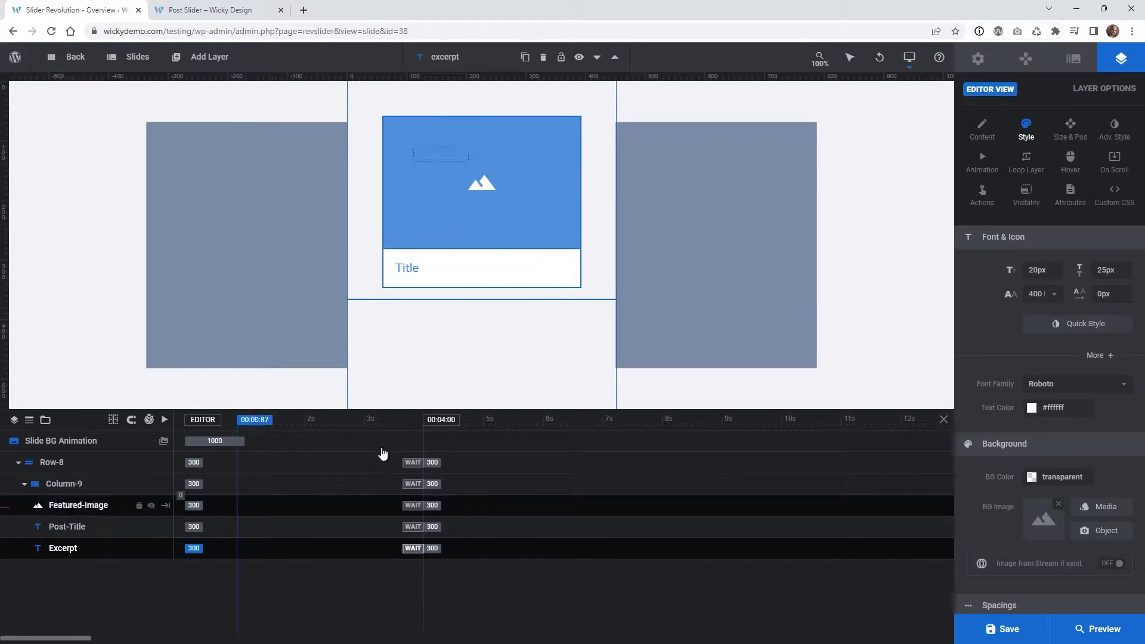
pyautogui.click(984, 129)
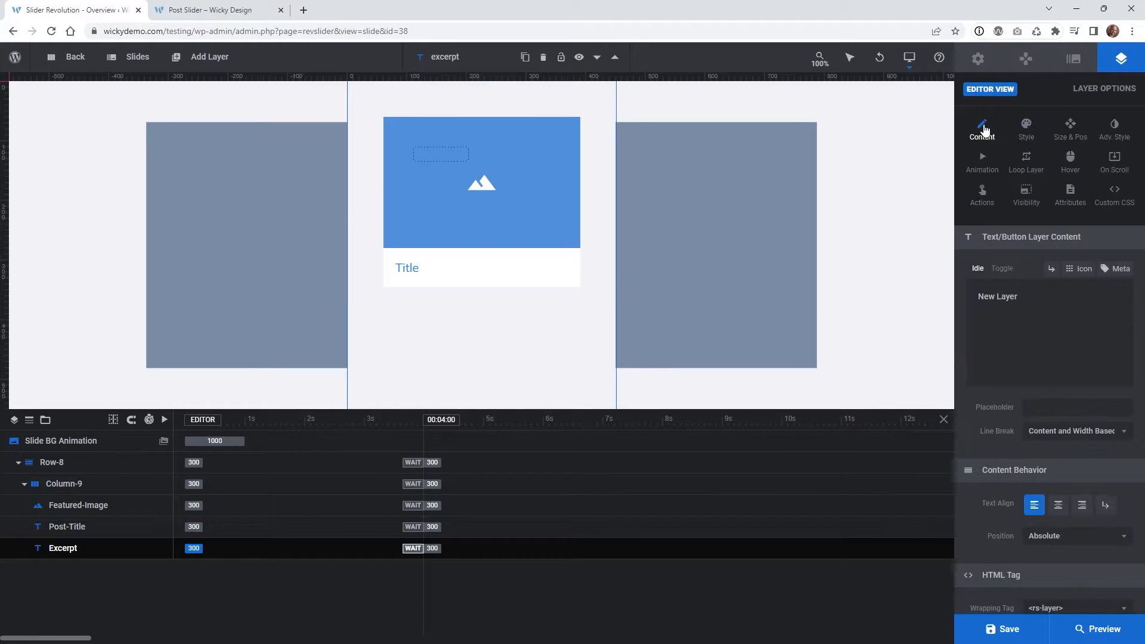
pyautogui.click(1049, 538)
pyautogui.click(1056, 580)
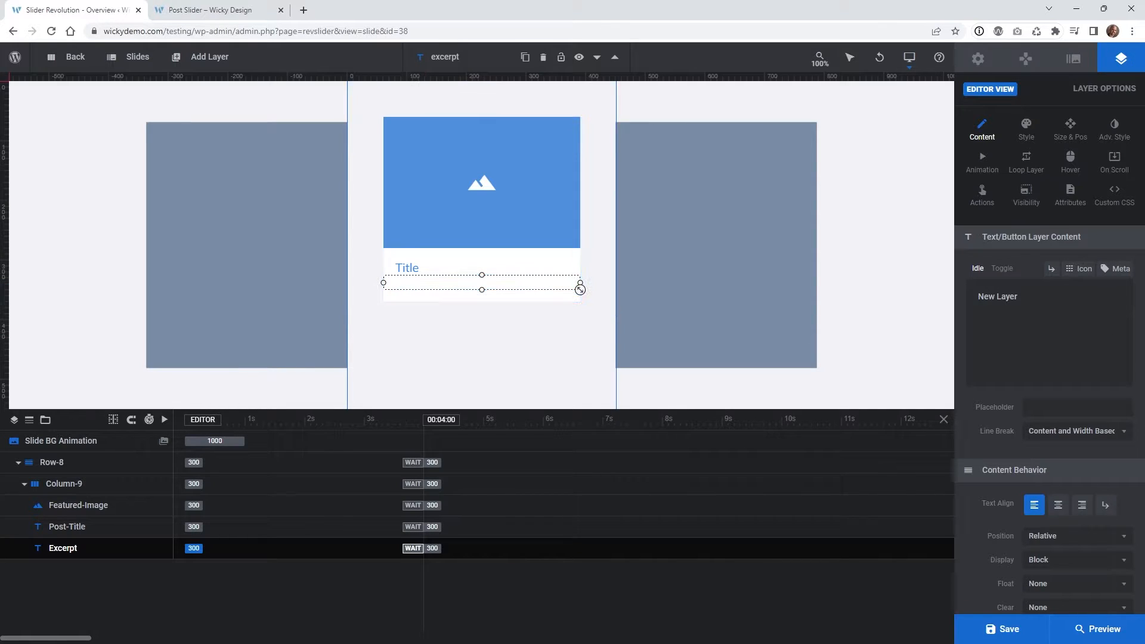
# Style the Excerpt layer with the Mulish font family and the text color #333333.
pyautogui.click(1028, 131)
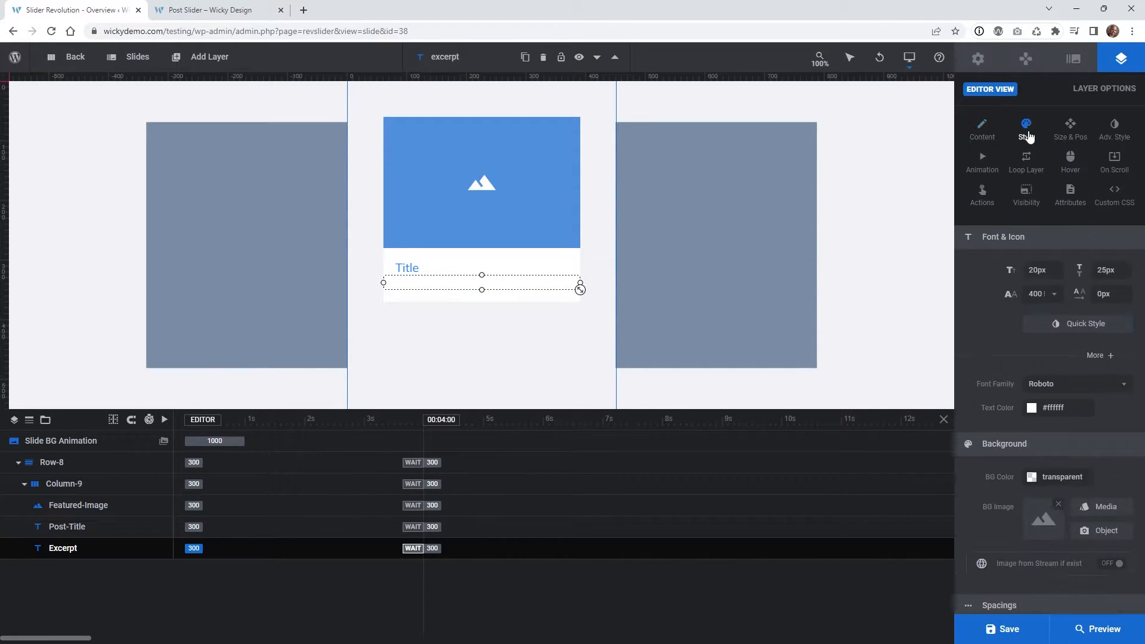
pyautogui.click(1059, 385)
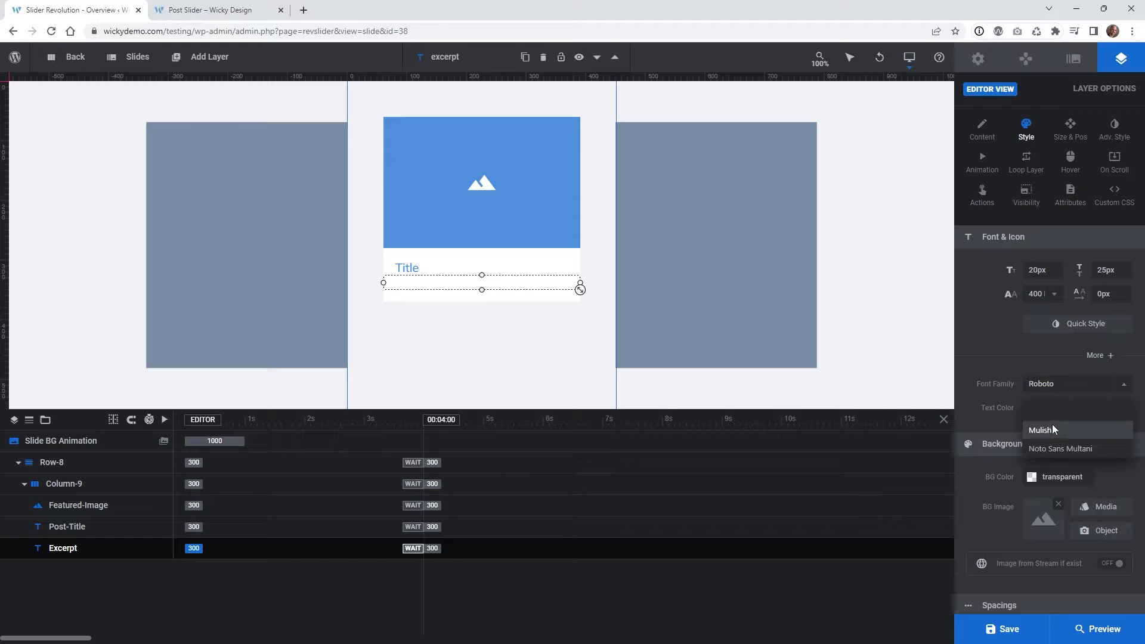
pyautogui.click(1052, 428)
pyautogui.click(1071, 411)
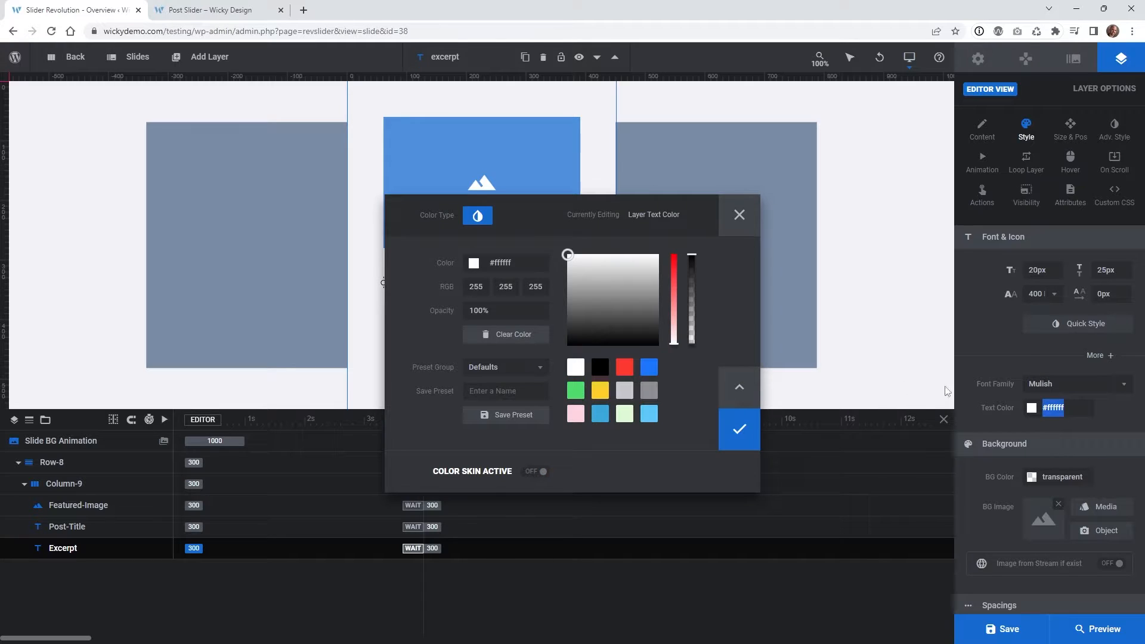
pyautogui.click(649, 367)
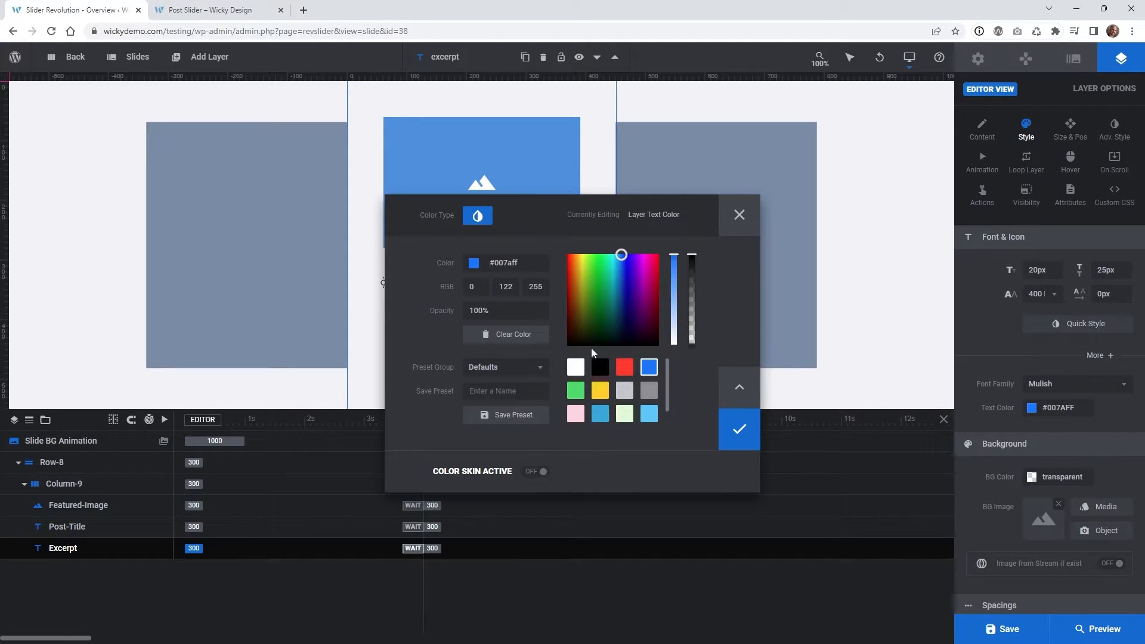
pyautogui.moveTo(521, 263); pyautogui.dragTo(489, 263)
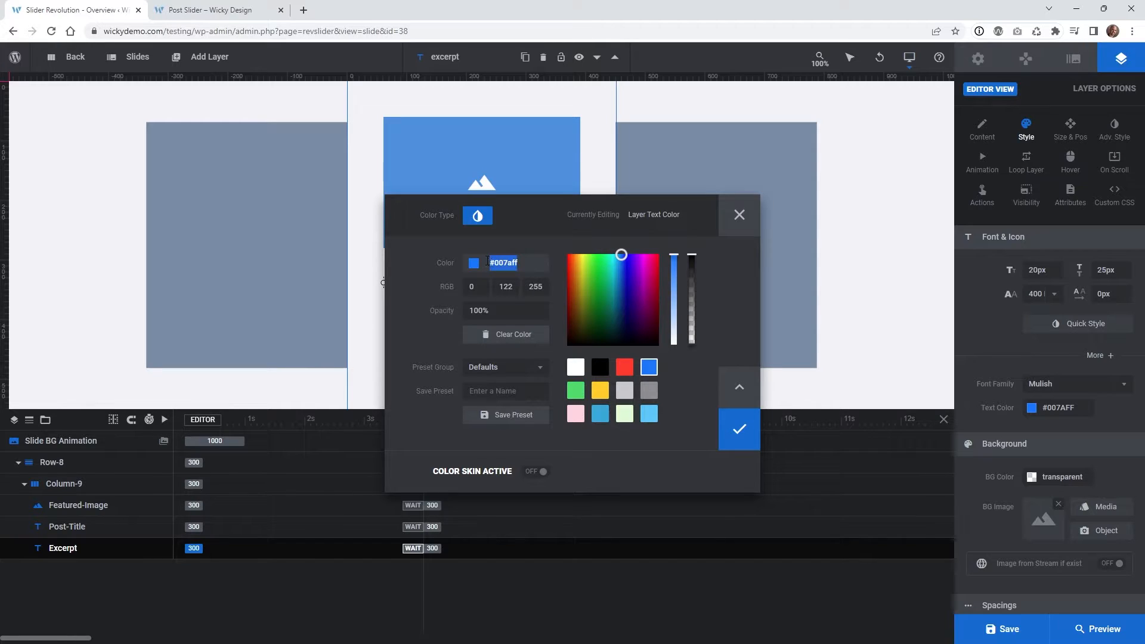
pyautogui.write('333333')
pyautogui.click(739, 428)
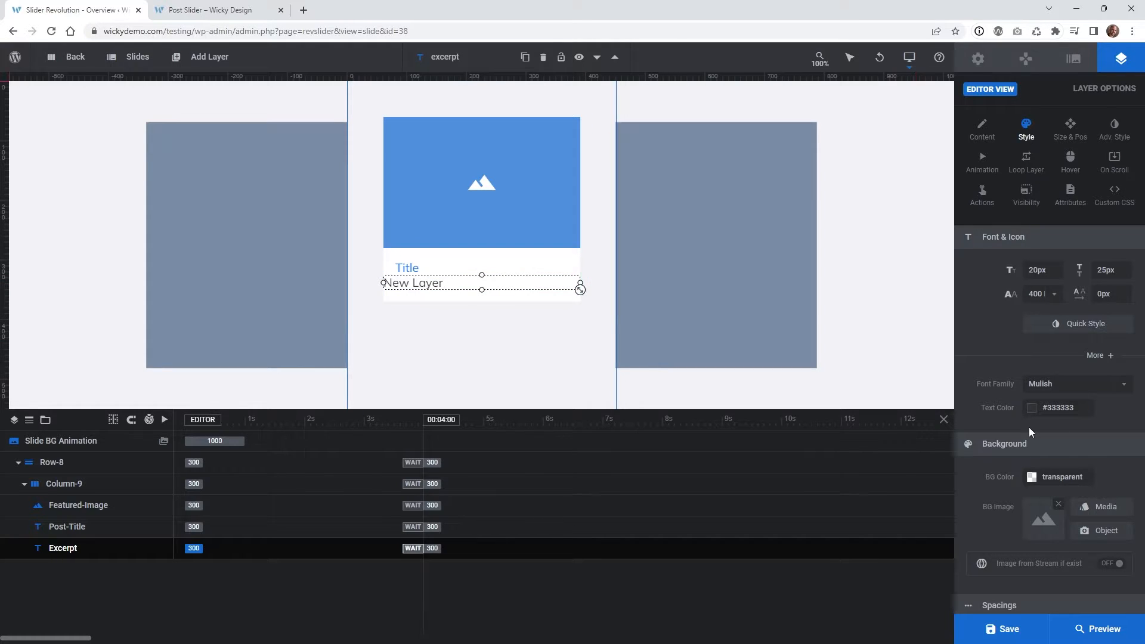
# Set the Excerpt layer's margins to 10px at the top and 20px on the right and left.
pyautogui.scroll(-3, 1029, 430)
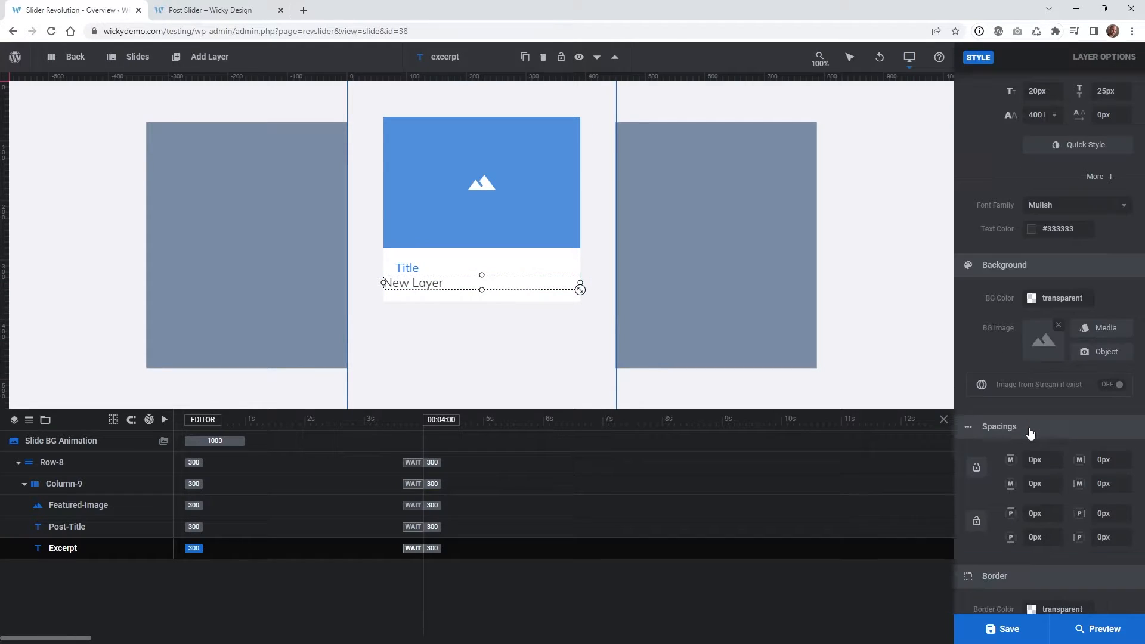
pyautogui.click(1049, 459)
pyautogui.write('10')
pyautogui.press('Tab')
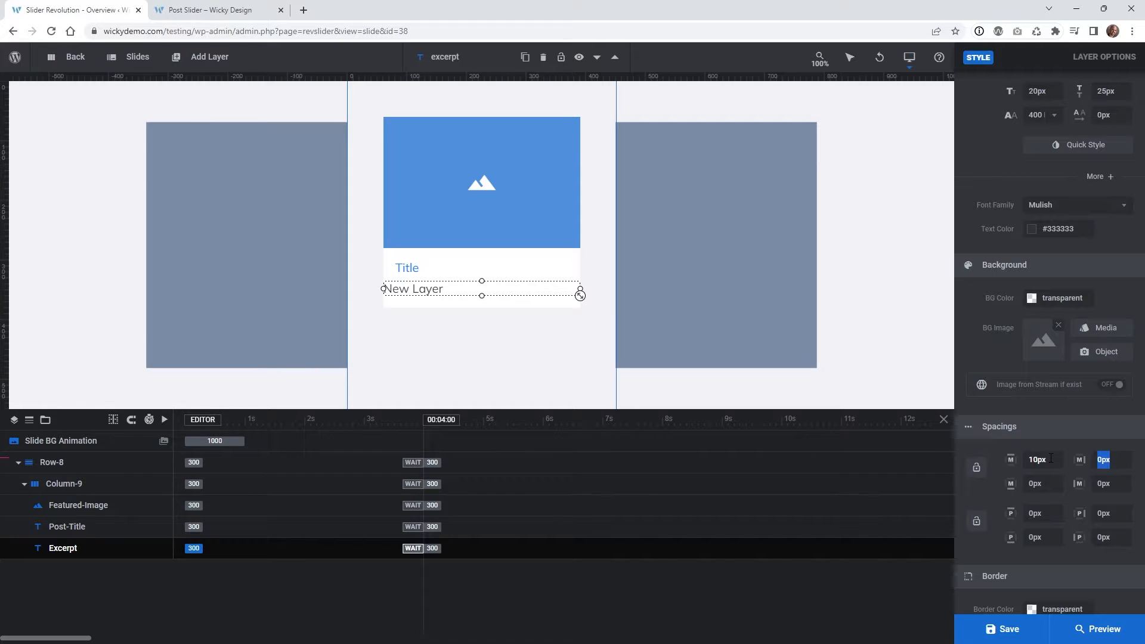
pyautogui.write('20')
pyautogui.press('Tab')
pyautogui.press('Tab')
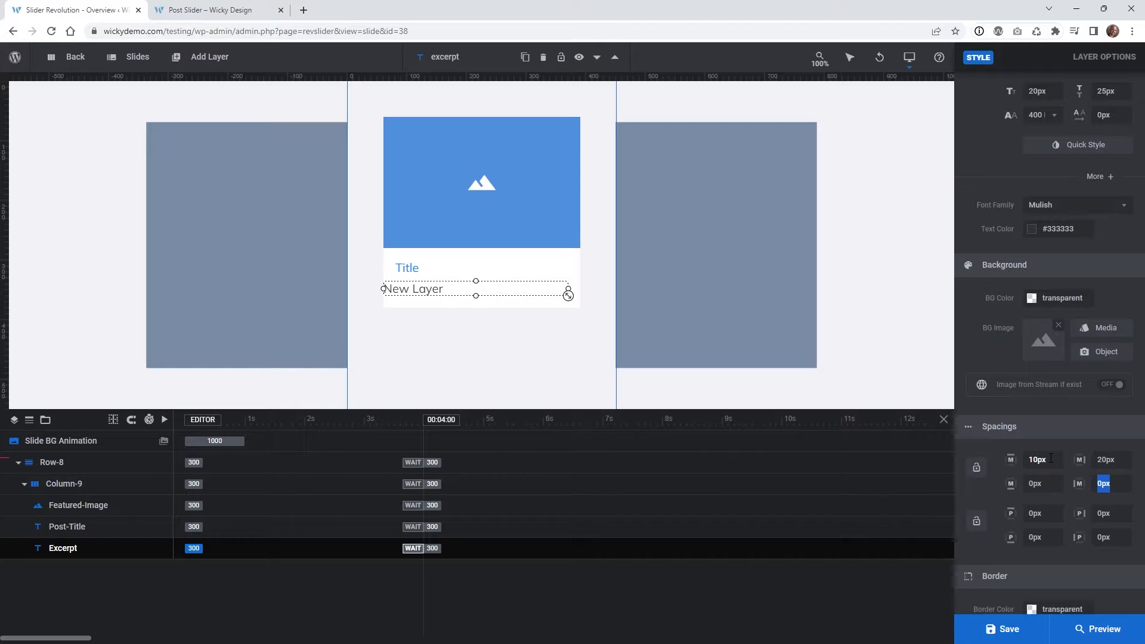
pyautogui.write('20')
pyautogui.press('Tab')
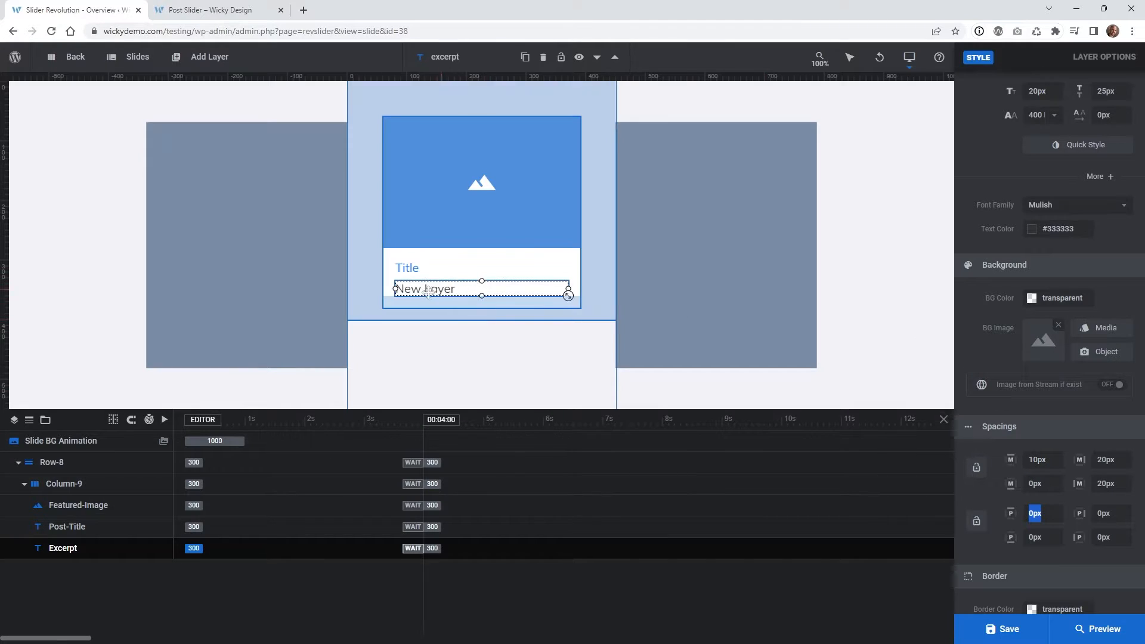
# Replace the Excerpt layer's placeholder text with the Post Excerpt meta tag {{excerpt}}.
pyautogui.scroll(2, 996, 294)
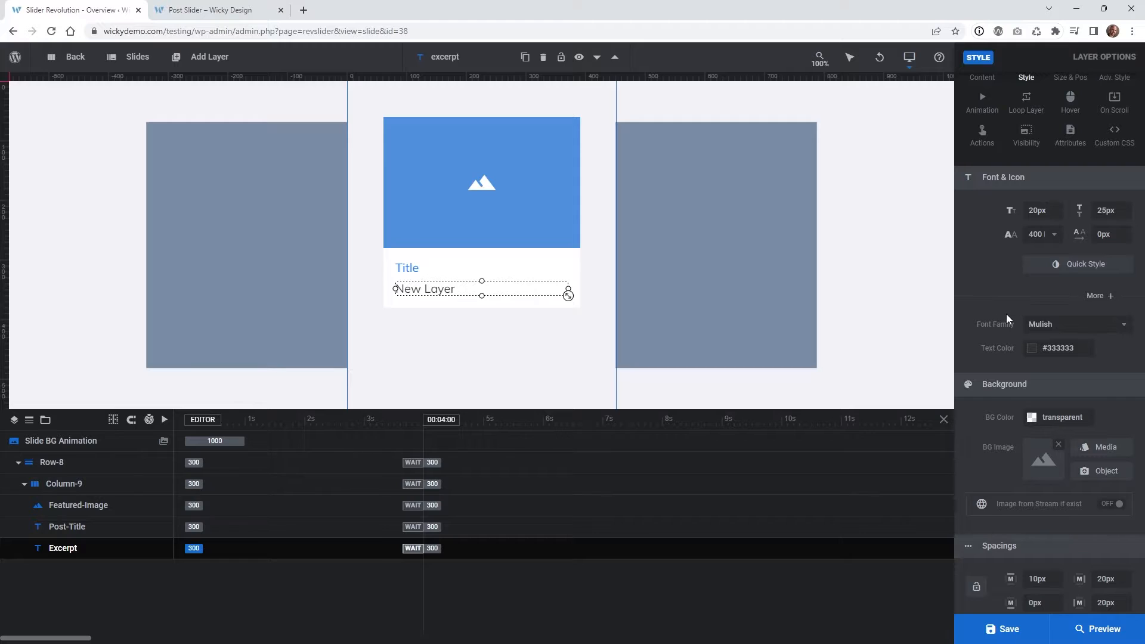
pyautogui.scroll(1, 1007, 314)
pyautogui.click(981, 130)
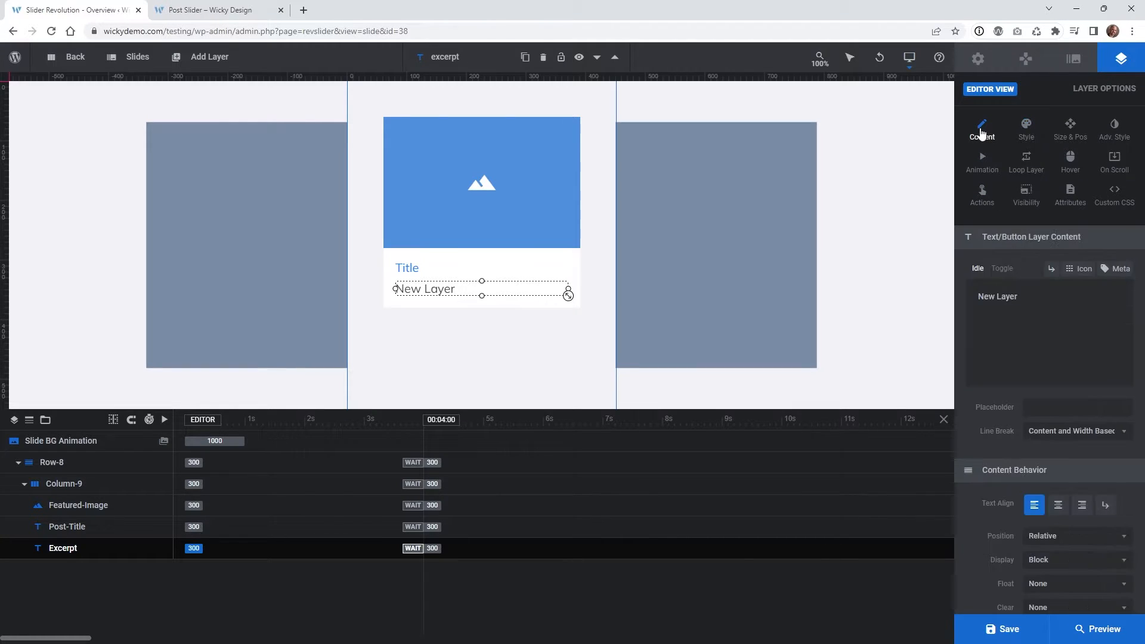
pyautogui.moveTo(1005, 301); pyautogui.dragTo(979, 303)
pyautogui.press('BackSpace')
pyautogui.click(1115, 270)
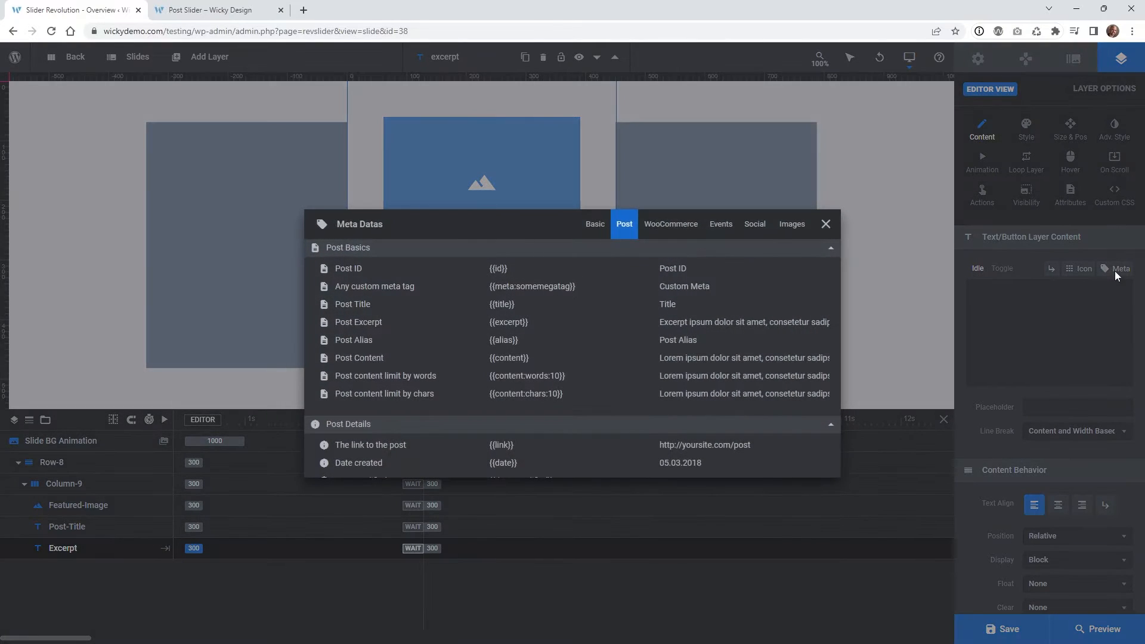
pyautogui.click(377, 325)
pyautogui.click(826, 224)
pyautogui.moveTo(1017, 297); pyautogui.dragTo(978, 297)
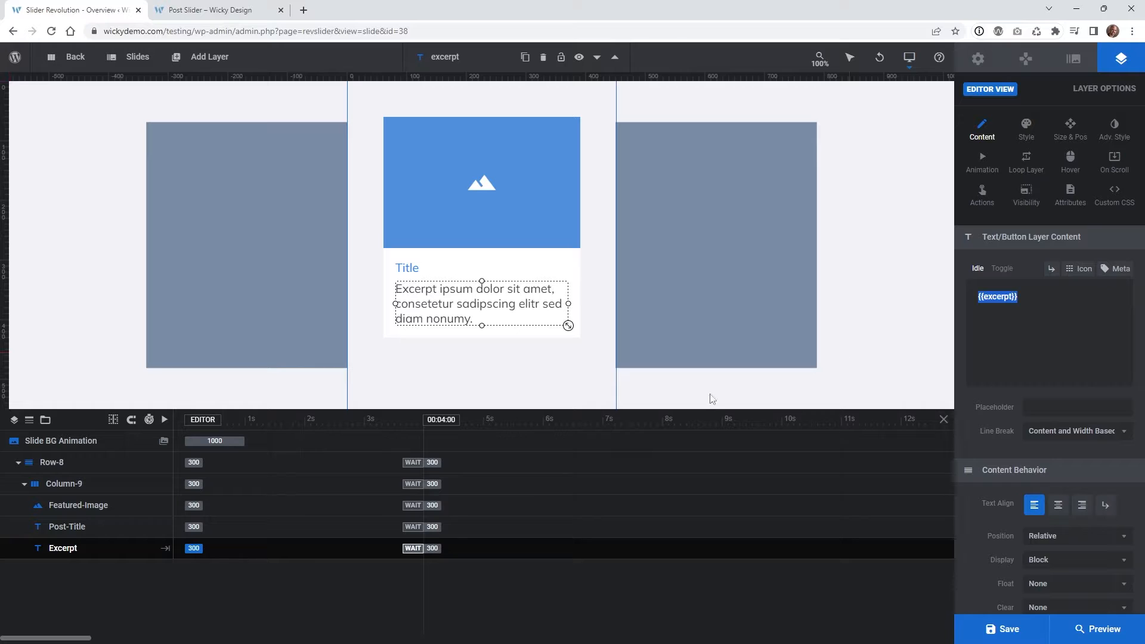
# Save the slider and preview the carousel cards with the dynamic post excerpts.
pyautogui.click(997, 637)
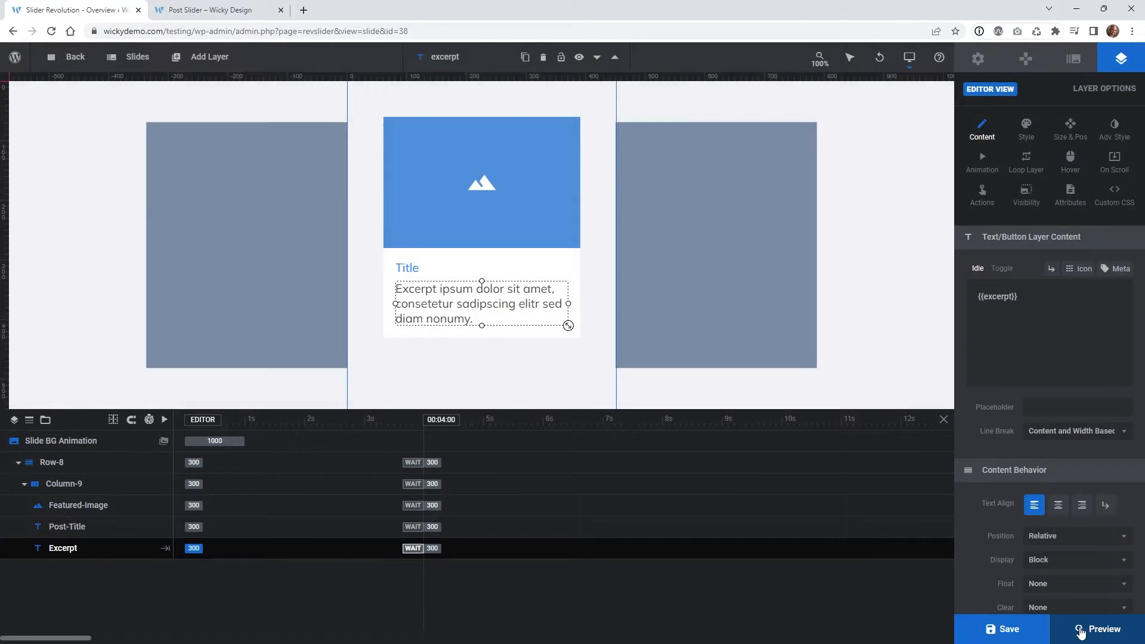
pyautogui.click(1094, 636)
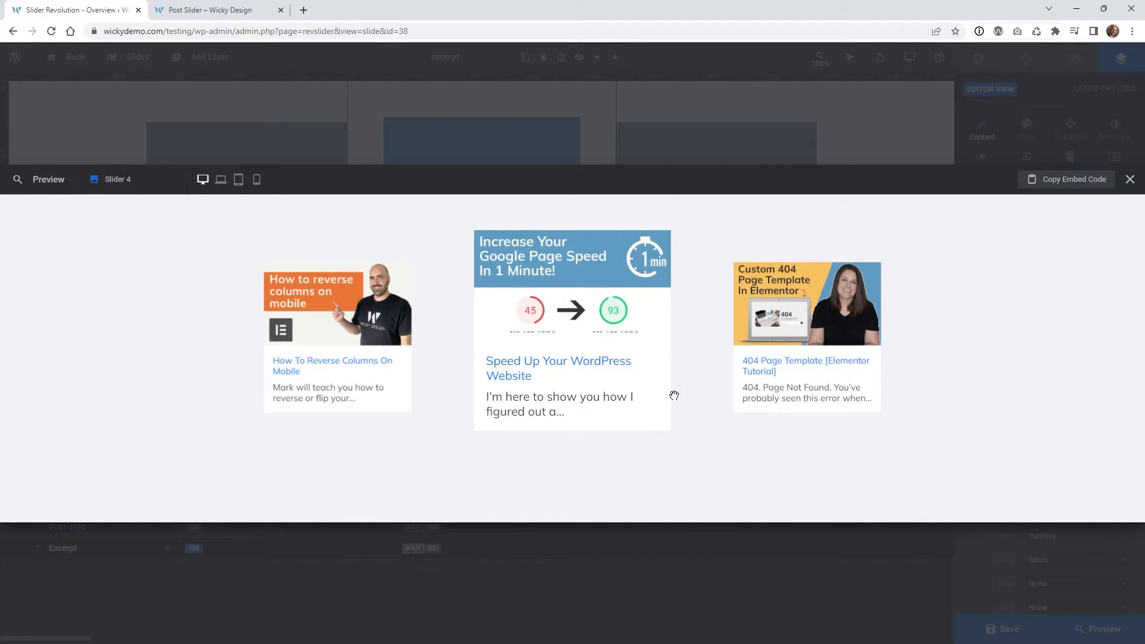
# Browse through the carousel slides in the preview to check their titles and excerpts, and close the preview.
pyautogui.moveTo(675, 395); pyautogui.dragTo(508, 399)
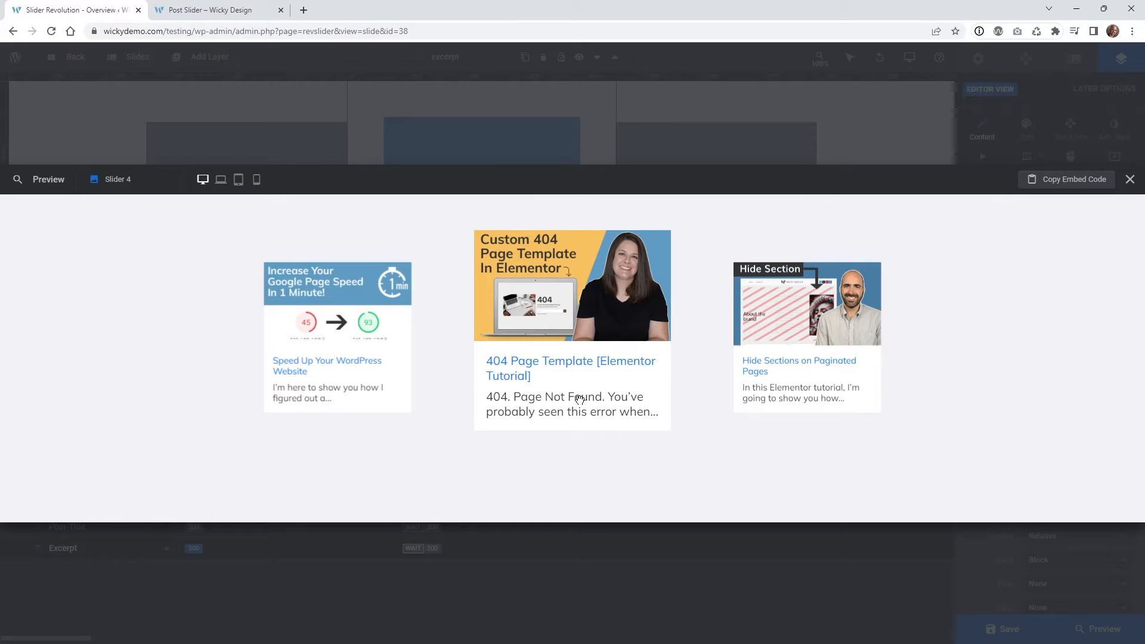
pyautogui.moveTo(610, 415); pyautogui.dragTo(437, 414)
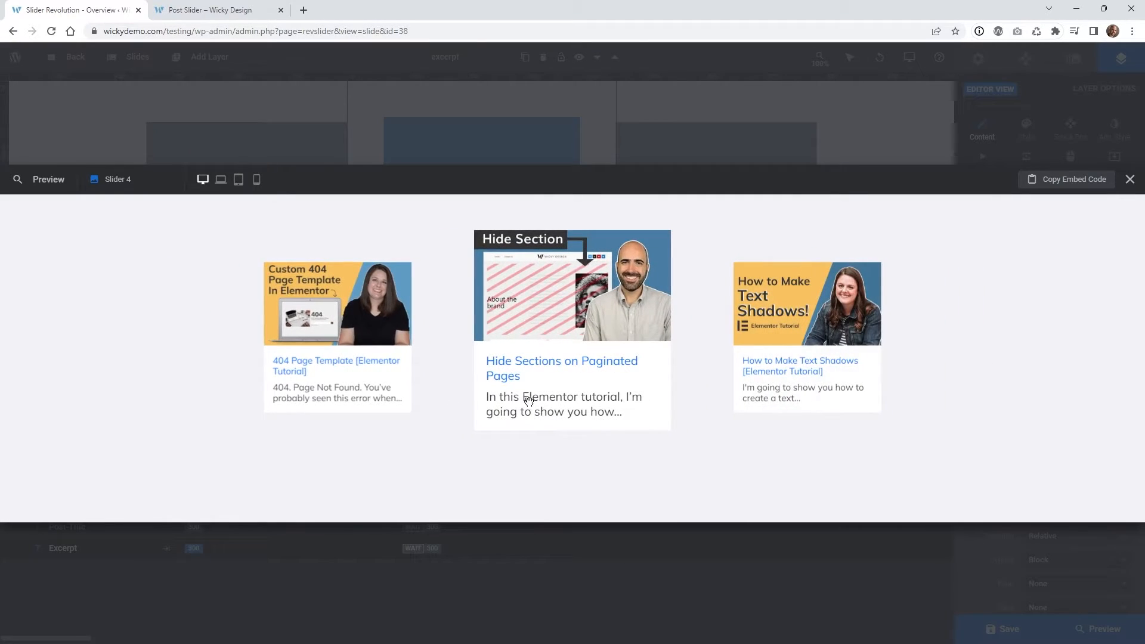
pyautogui.click(1129, 179)
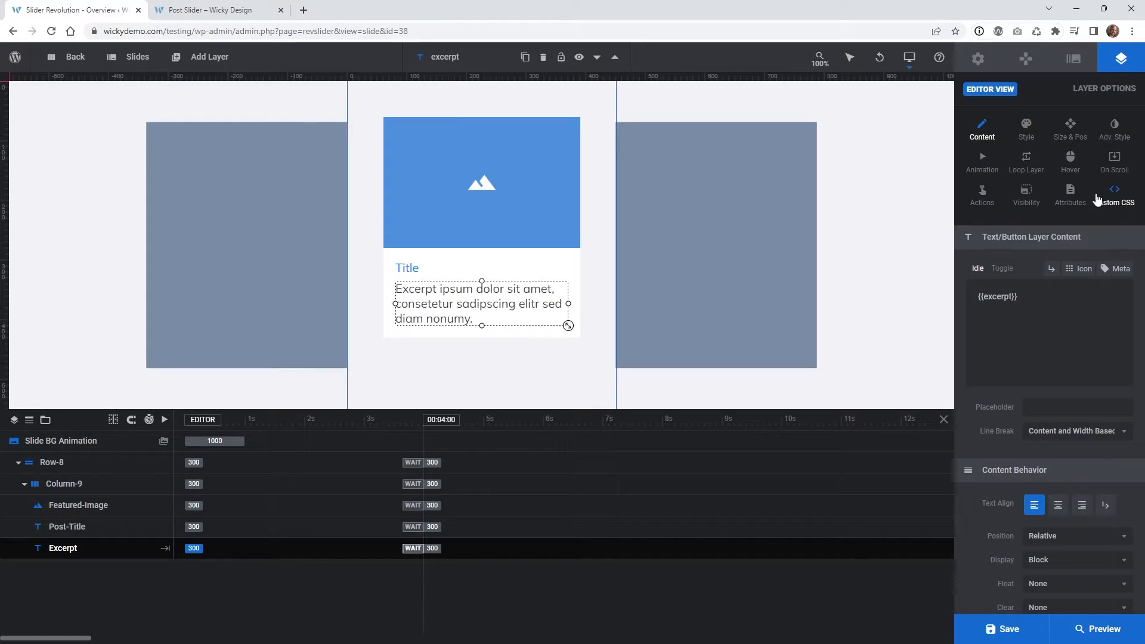
# Limit the post excerpt to 2 words in the module's content settings and save the slider.
pyautogui.click(978, 59)
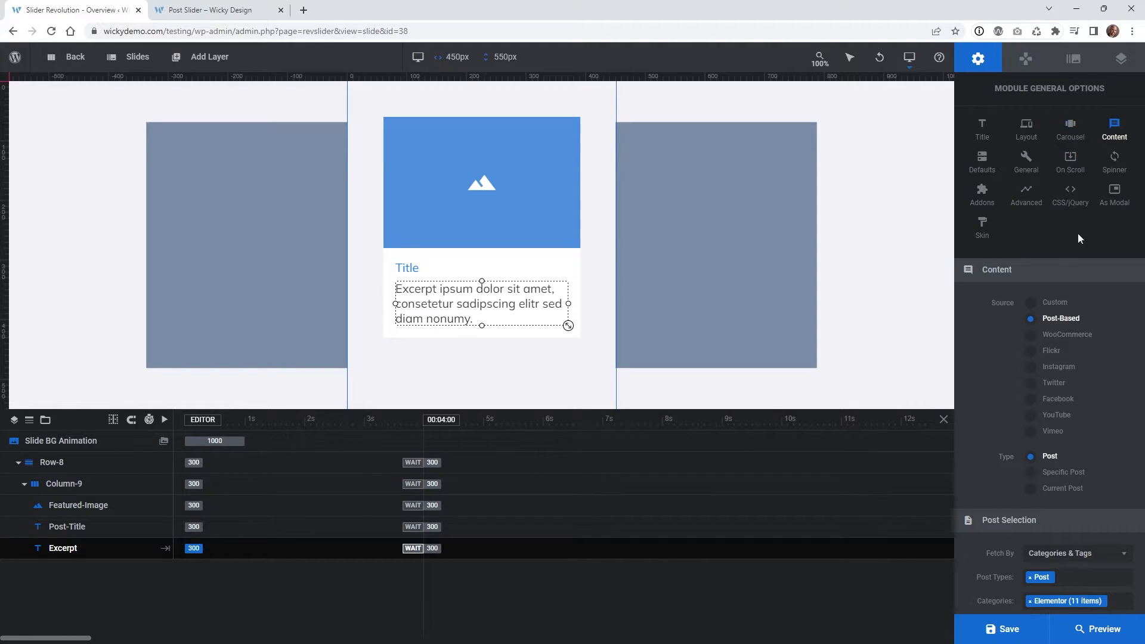
pyautogui.scroll(-3, 1043, 308)
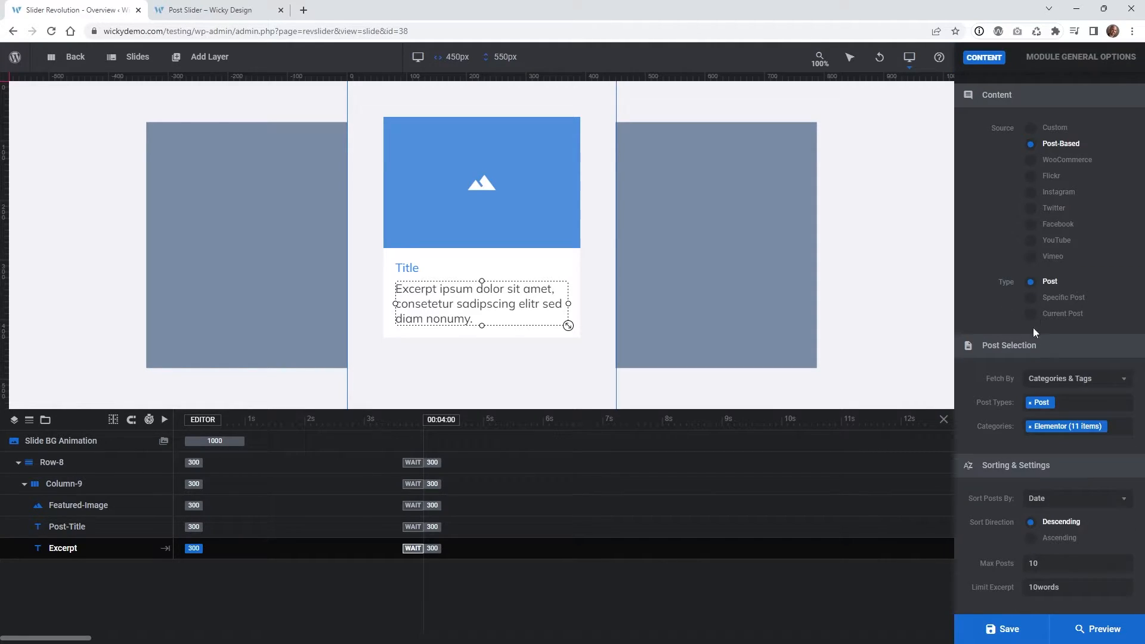
pyautogui.doubleClick(1035, 588)
pyautogui.press('BackSpace')
pyautogui.click(1025, 633)
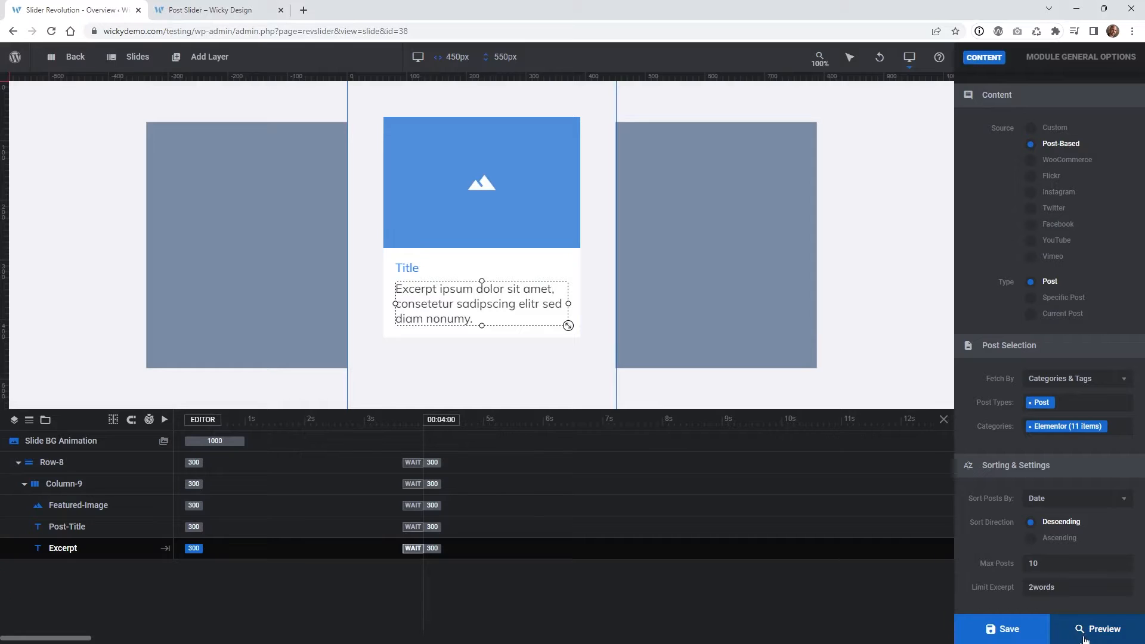
# Preview the carousel, browse its shortened excerpts, compare them with the published Post Slider page, and return to the editor.
pyautogui.click(1084, 638)
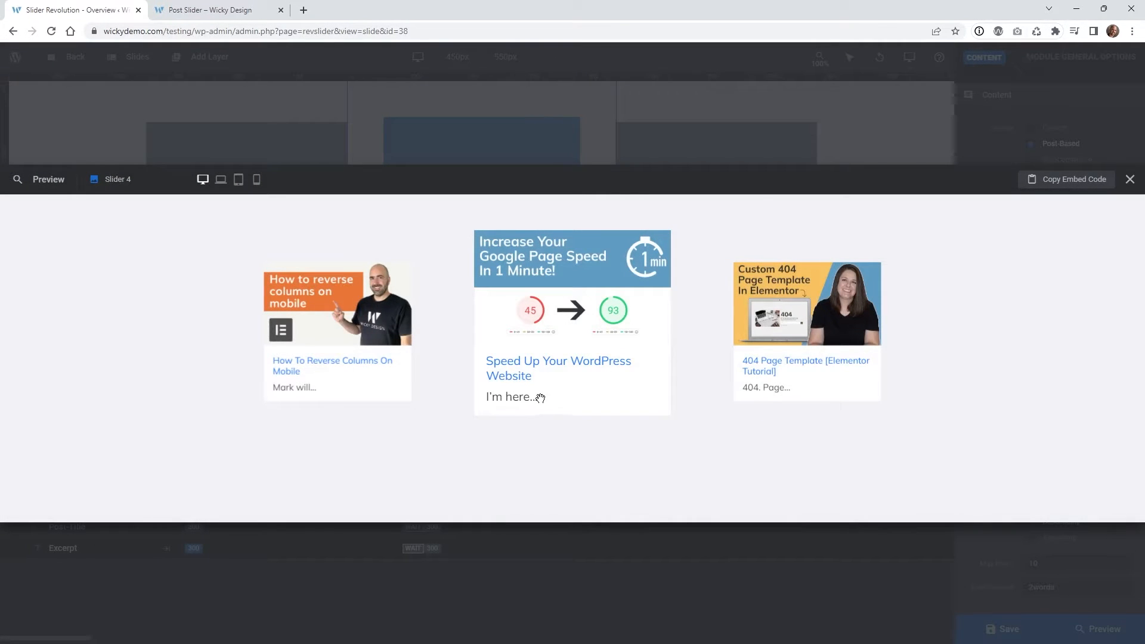
pyautogui.moveTo(560, 403); pyautogui.dragTo(456, 393)
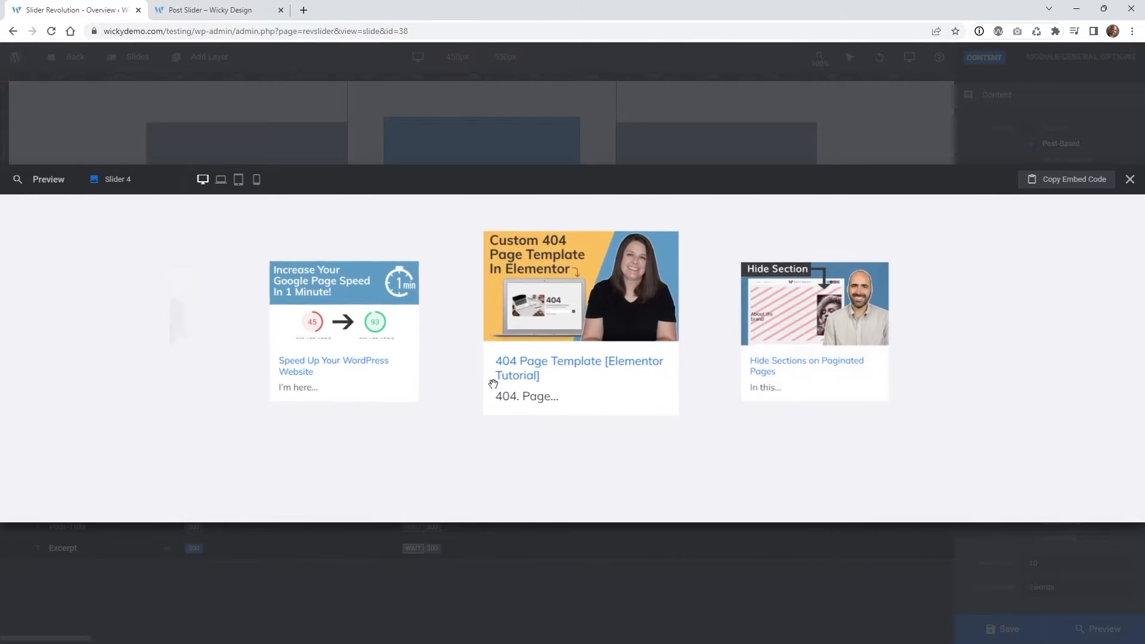
pyautogui.moveTo(574, 380); pyautogui.dragTo(462, 385)
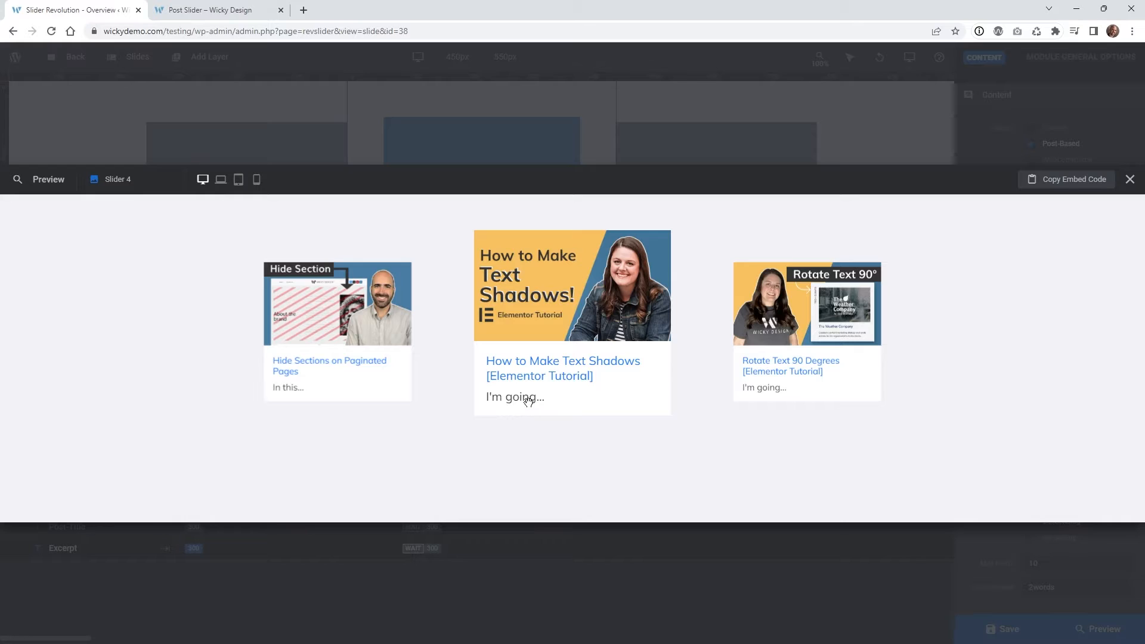
pyautogui.click(219, 15)
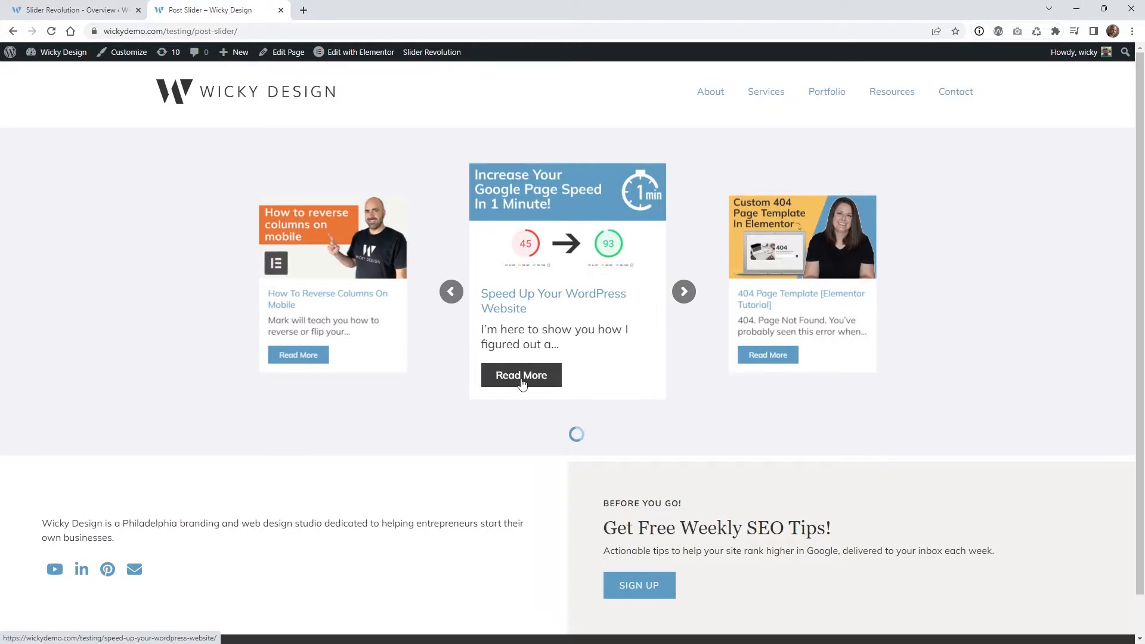
pyautogui.click(71, 10)
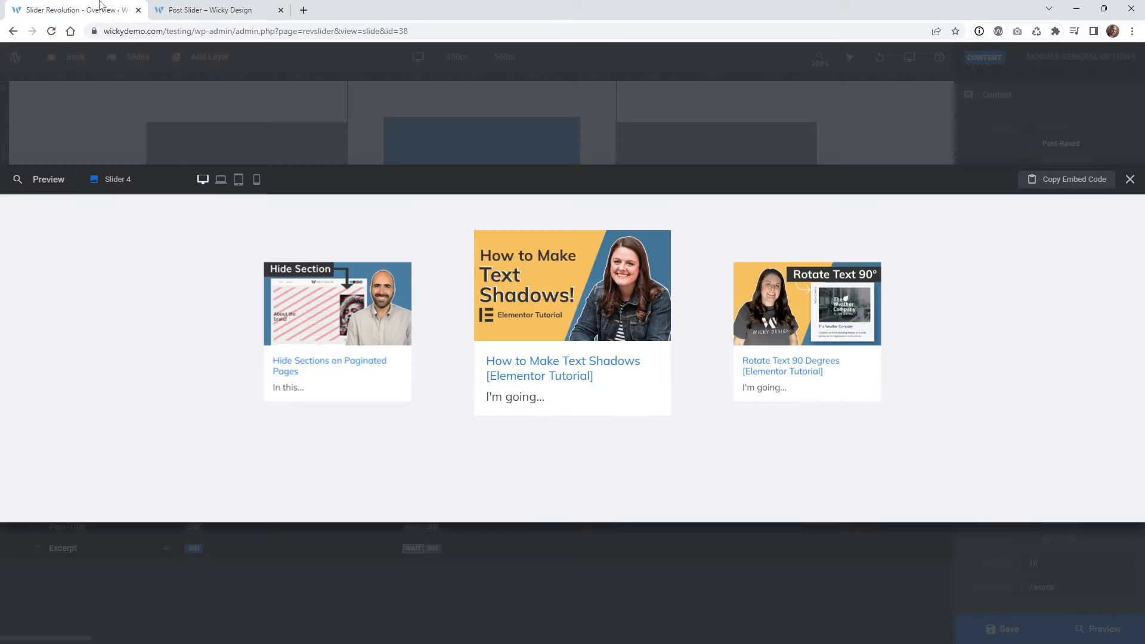
pyautogui.click(1129, 180)
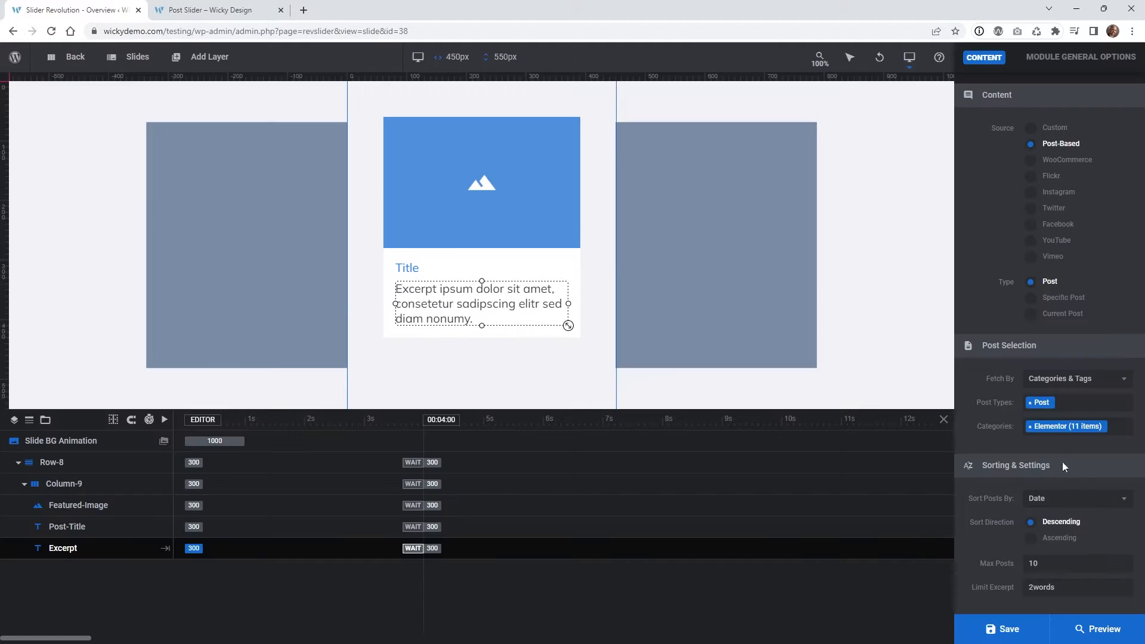
# Set the post excerpt limit to 10 words and save the slider.
pyautogui.click(1041, 588)
pyautogui.press('BackSpace')
pyautogui.write('10')
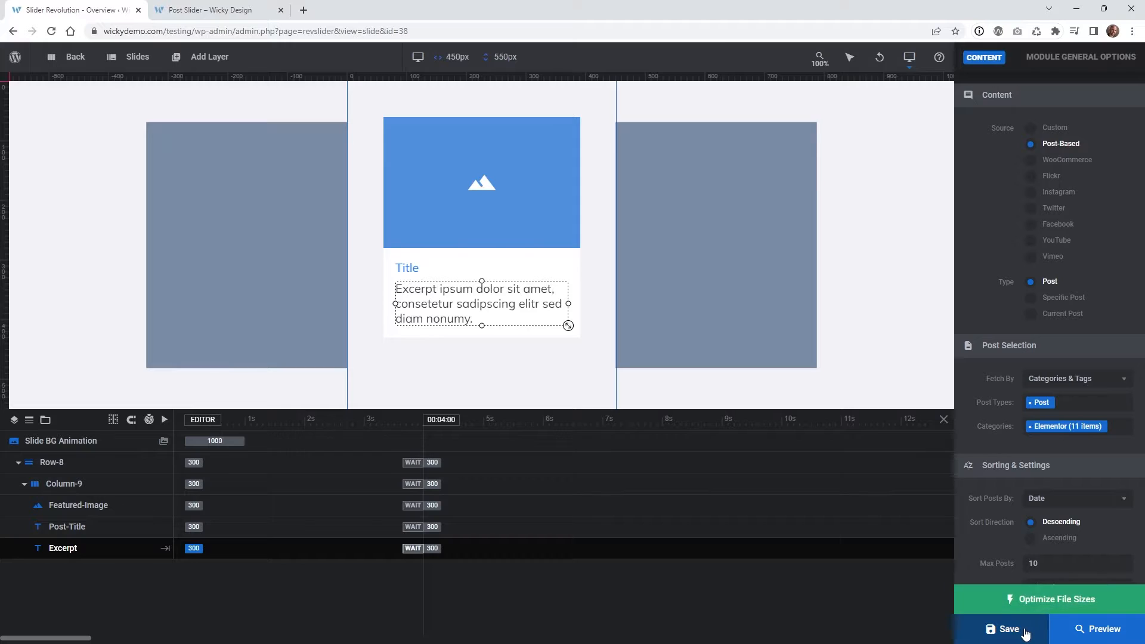
pyautogui.click(1026, 631)
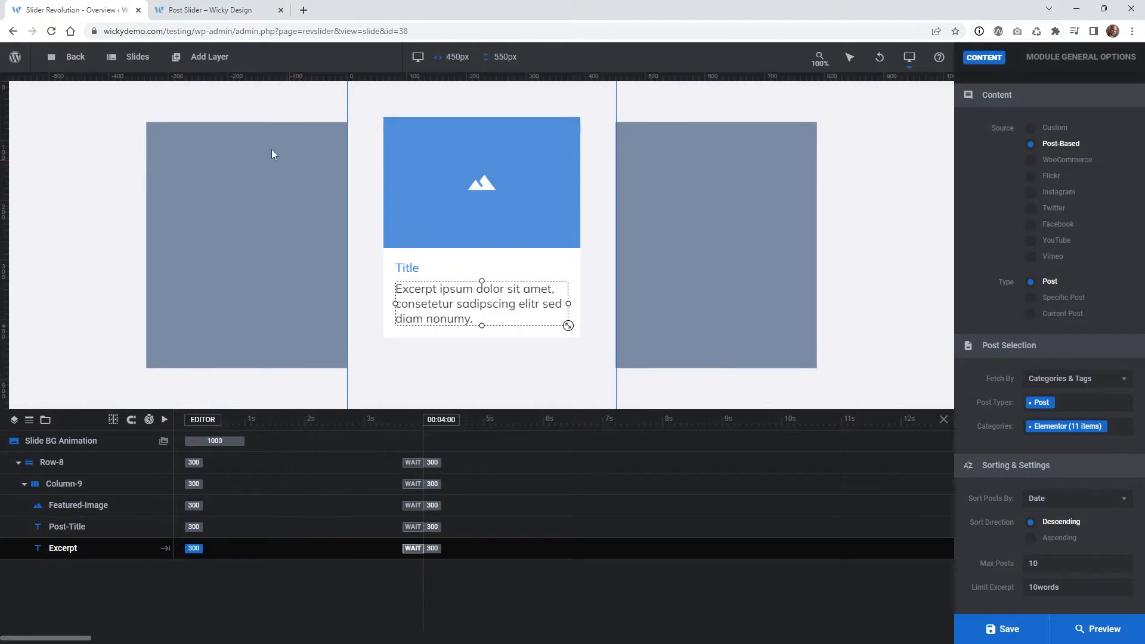
# Check the published Post Slider page, and save and preview the carousel to review its excerpts.
pyautogui.click(221, 11)
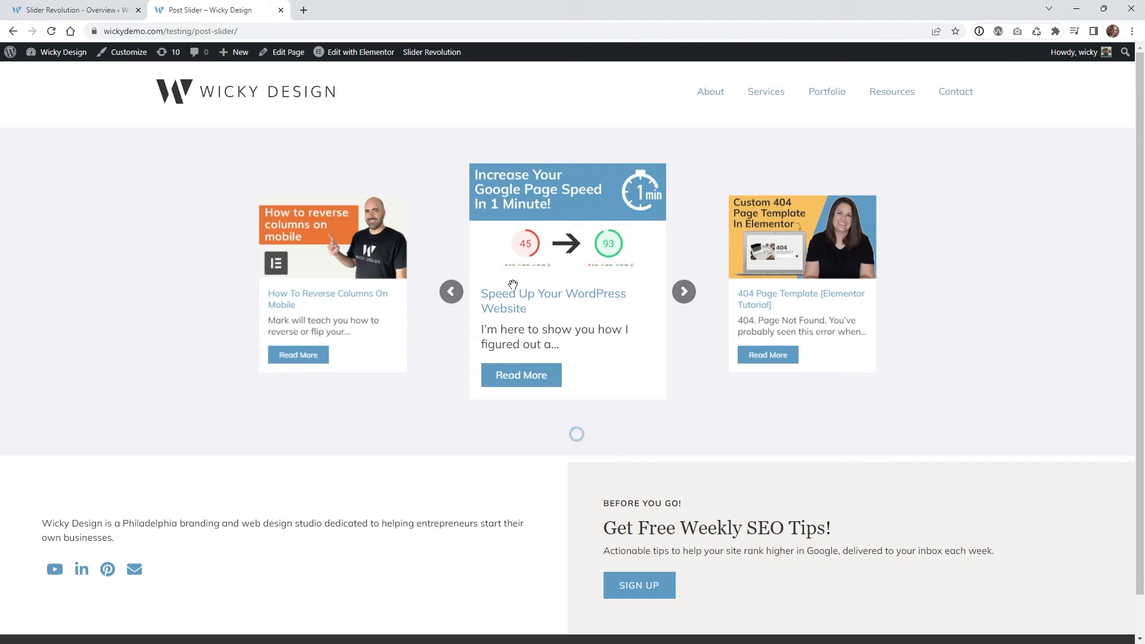
pyautogui.click(42, 7)
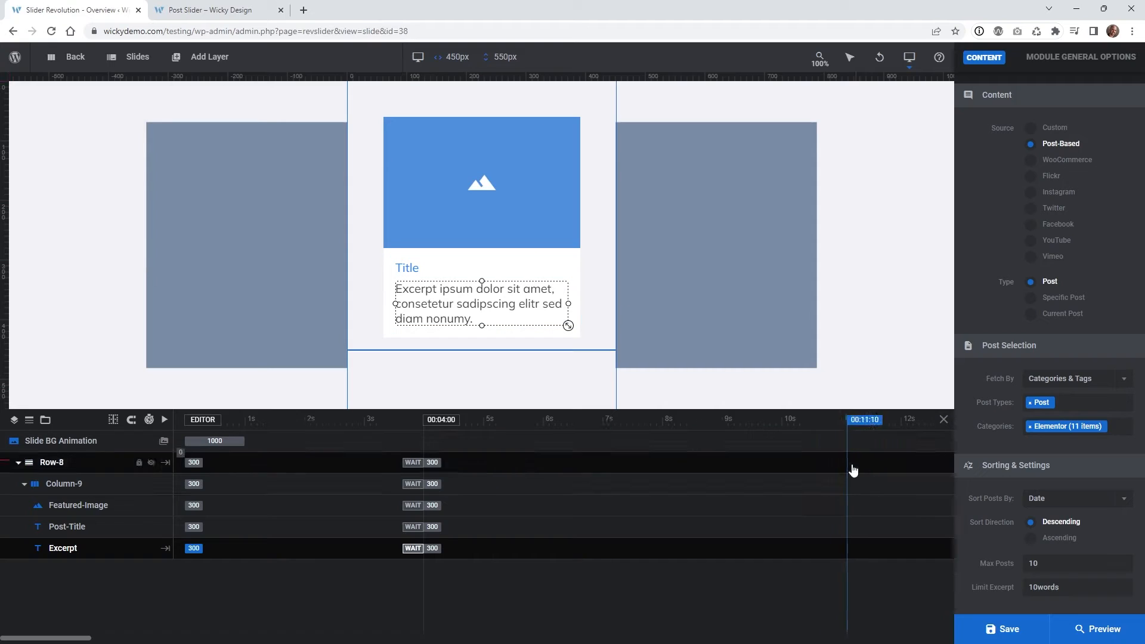
pyautogui.click(1013, 628)
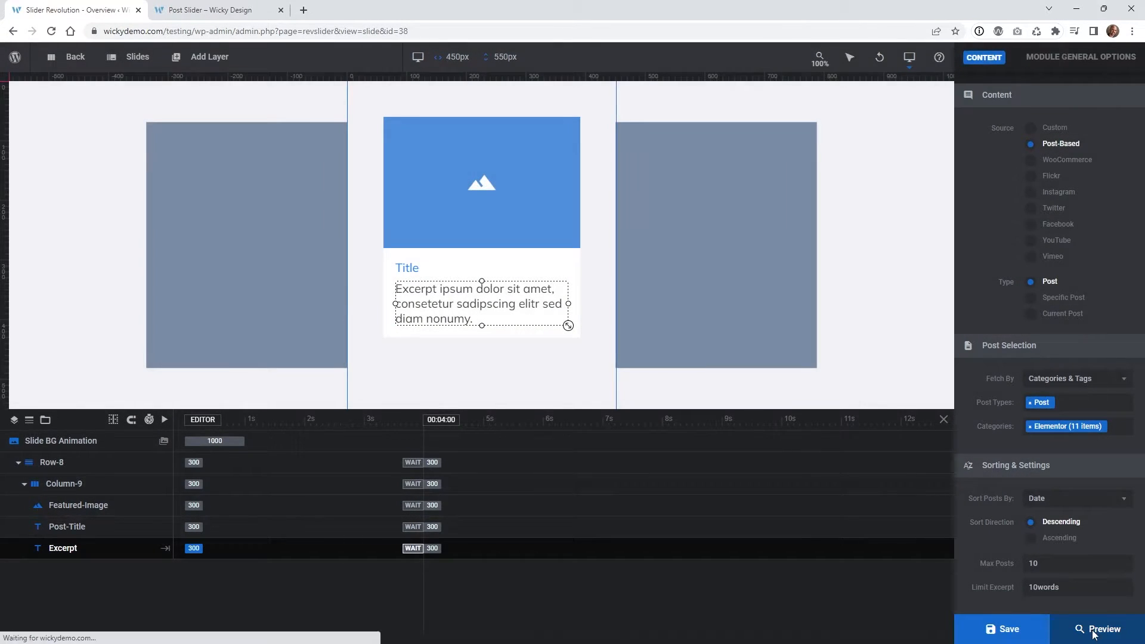
pyautogui.click(1093, 633)
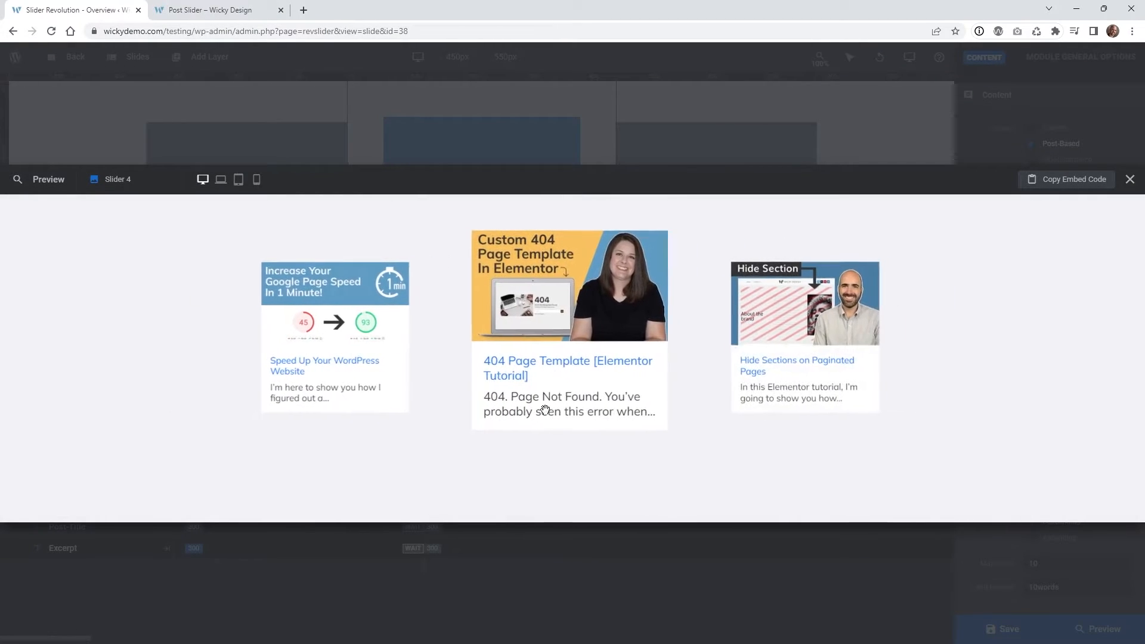
pyautogui.moveTo(545, 411); pyautogui.dragTo(489, 410)
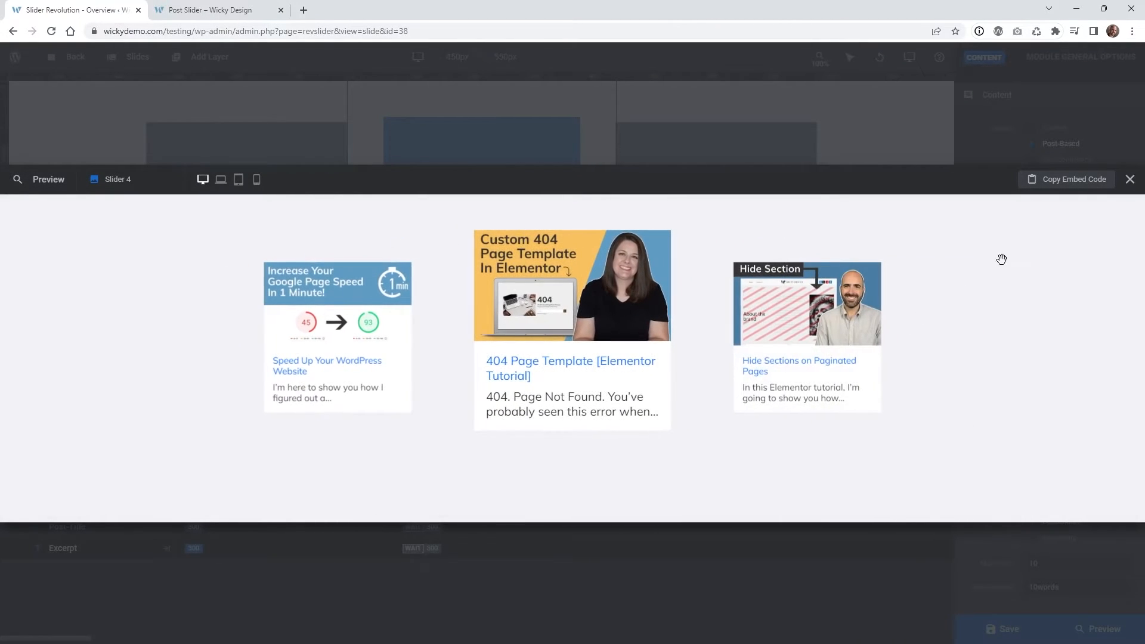
pyautogui.click(1130, 181)
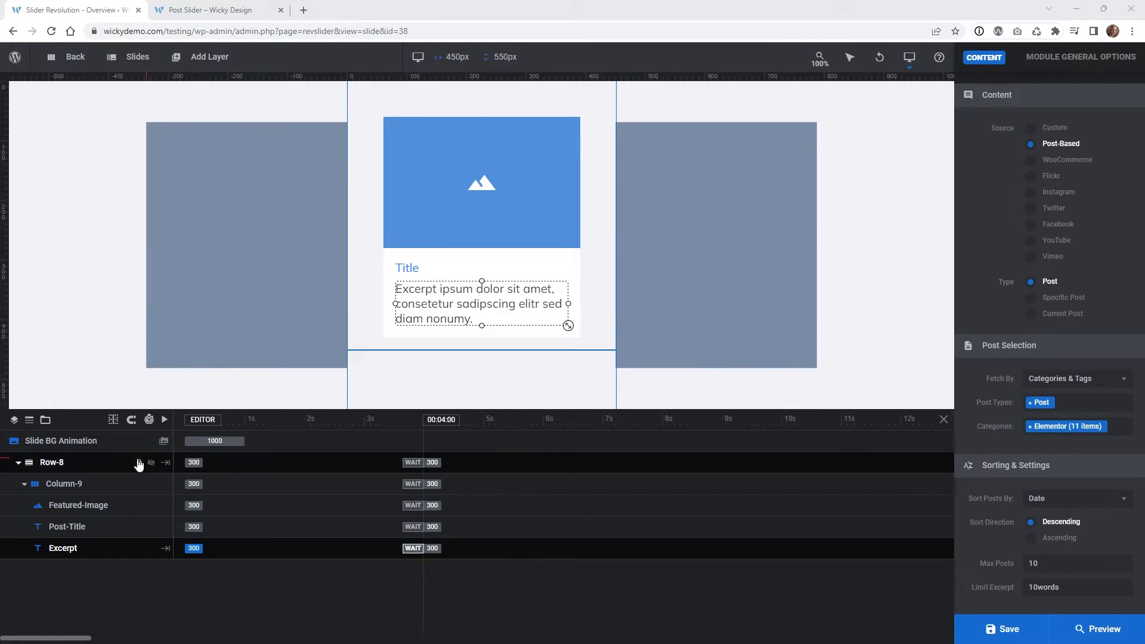
# Add a button layer using the blue preset with square corners and the label Click Here.
pyautogui.moveTo(199, 63)
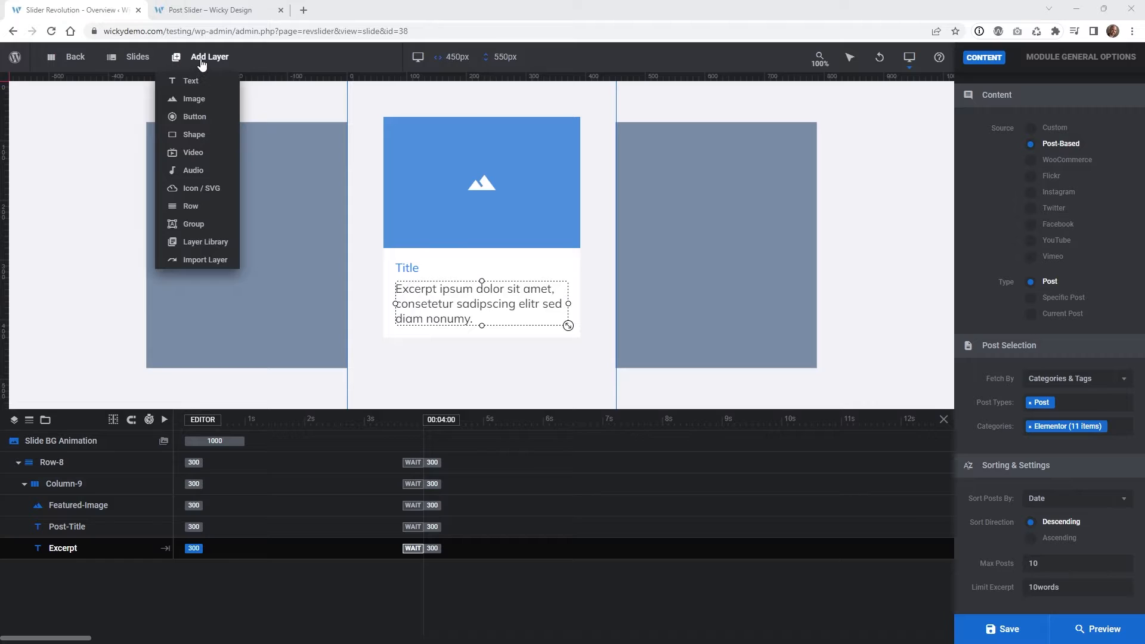
pyautogui.click(190, 121)
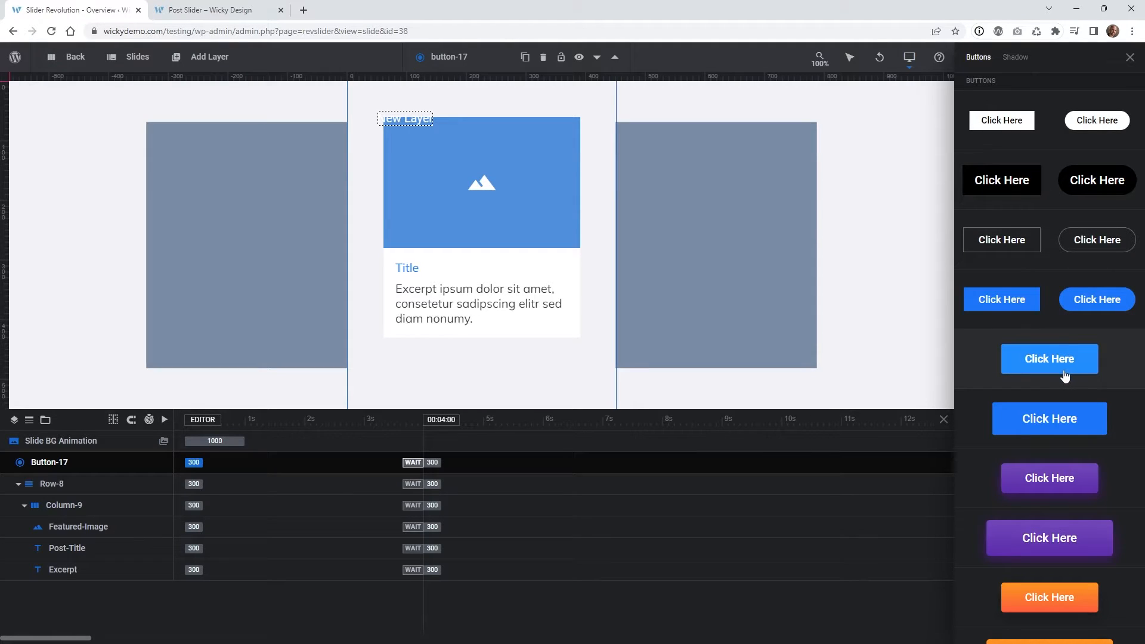
pyautogui.scroll(-8, 1066, 373)
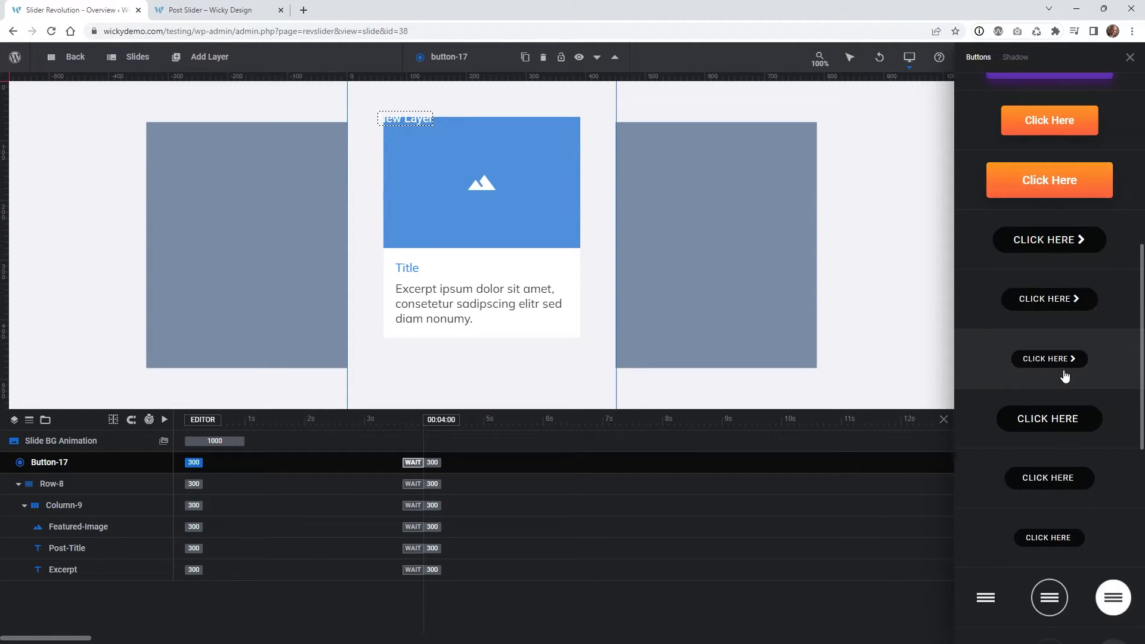
pyautogui.scroll(-2, 1066, 374)
pyautogui.scroll(10, 1052, 358)
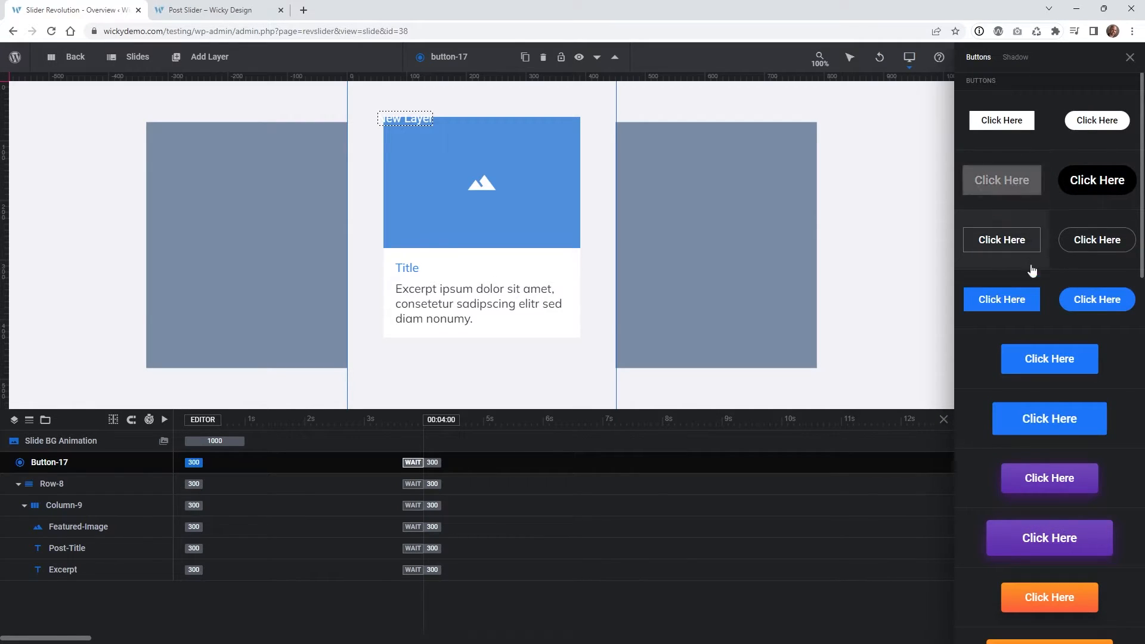
pyautogui.click(1004, 301)
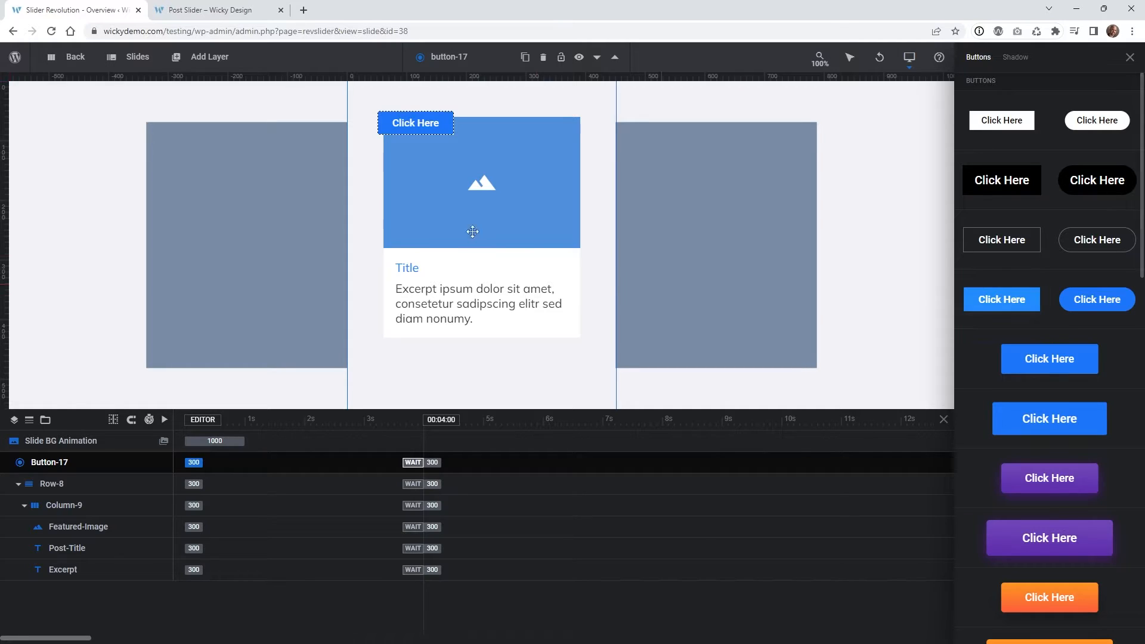
# Rename the new button layer as read-more and move it into Column-9 below the Excerpt layer.
pyautogui.doubleClick(51, 462)
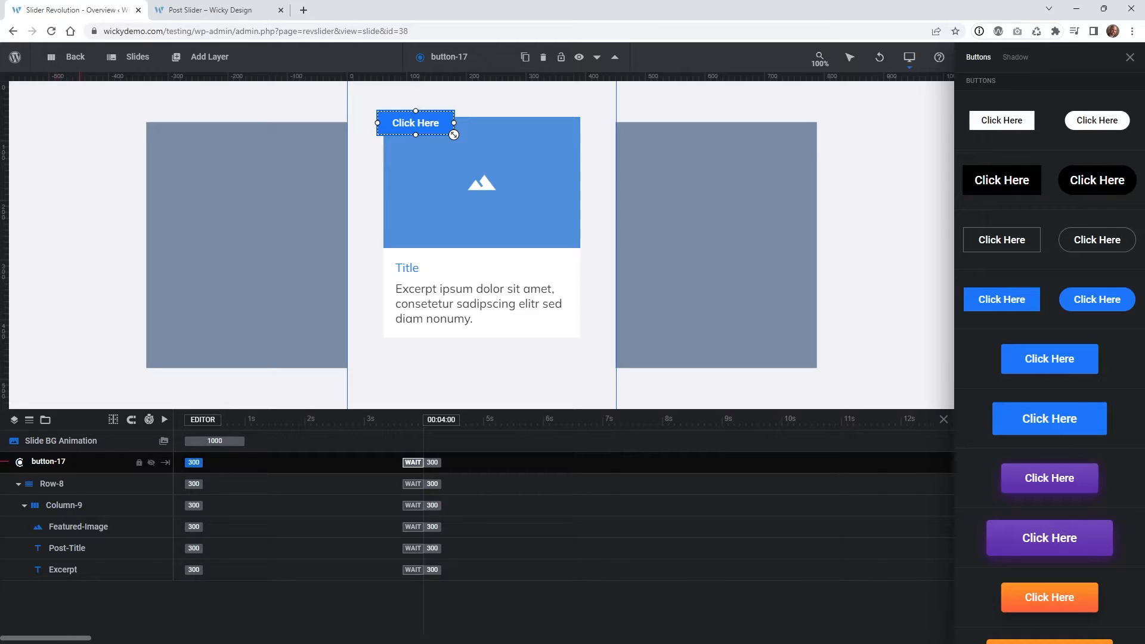
pyautogui.hotkey('ctrl', 'a')
pyautogui.write('read more')
pyautogui.press('Return')
pyautogui.moveTo(61, 464); pyautogui.dragTo(73, 577)
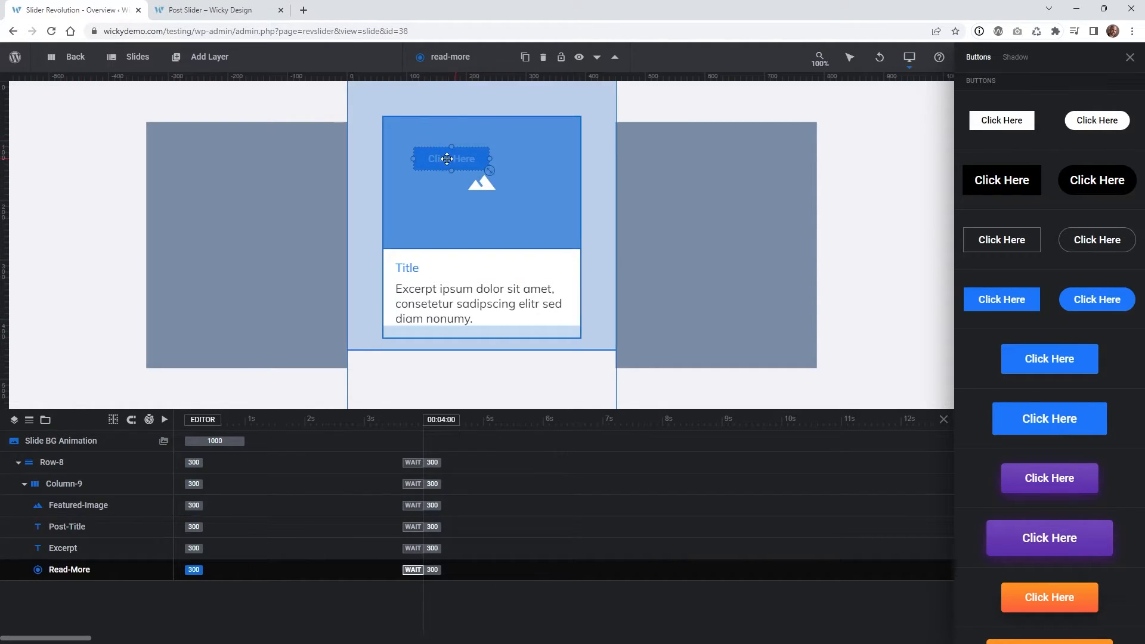
# Close the button library and set the read-more button's position to Relative and its display to Inline-Block.
pyautogui.click(1130, 57)
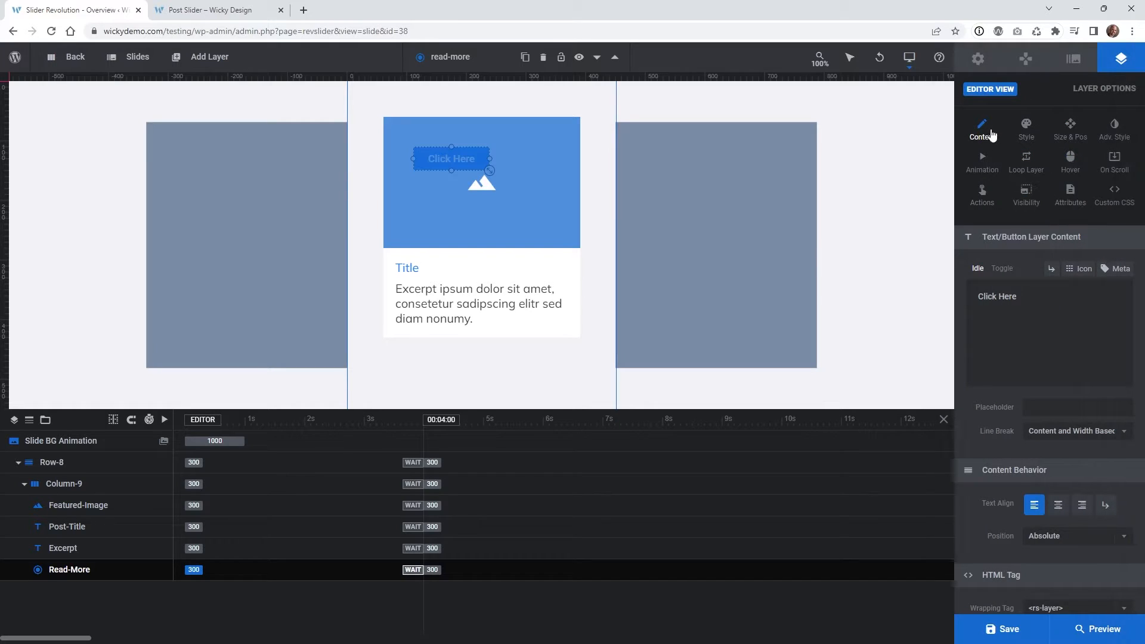
pyautogui.click(1045, 537)
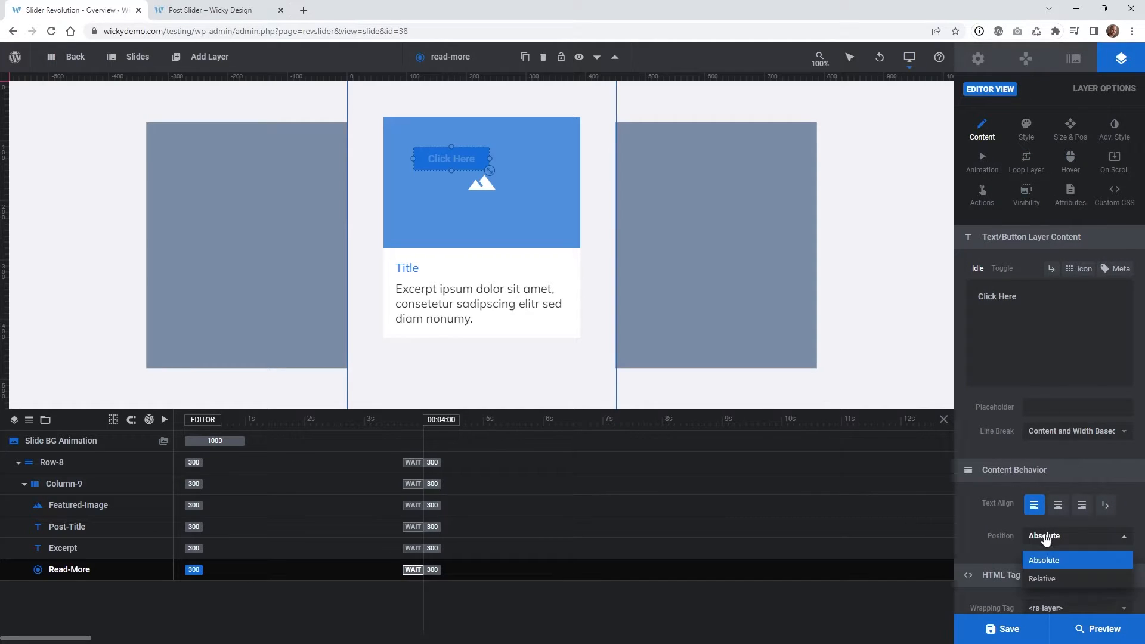
pyautogui.click(1051, 580)
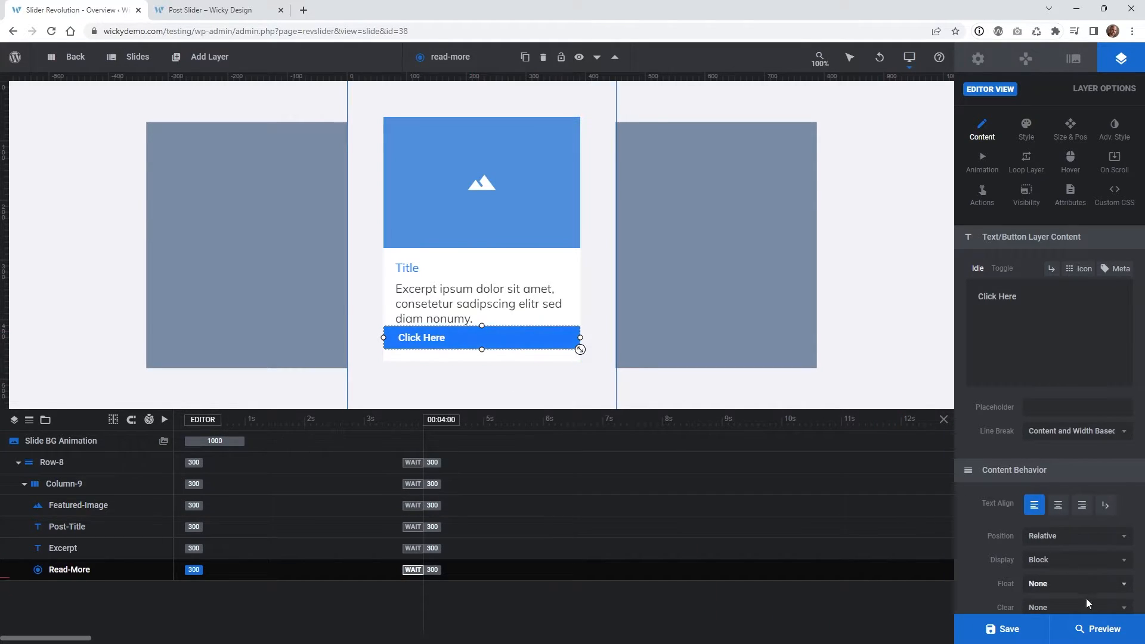
pyautogui.click(1076, 566)
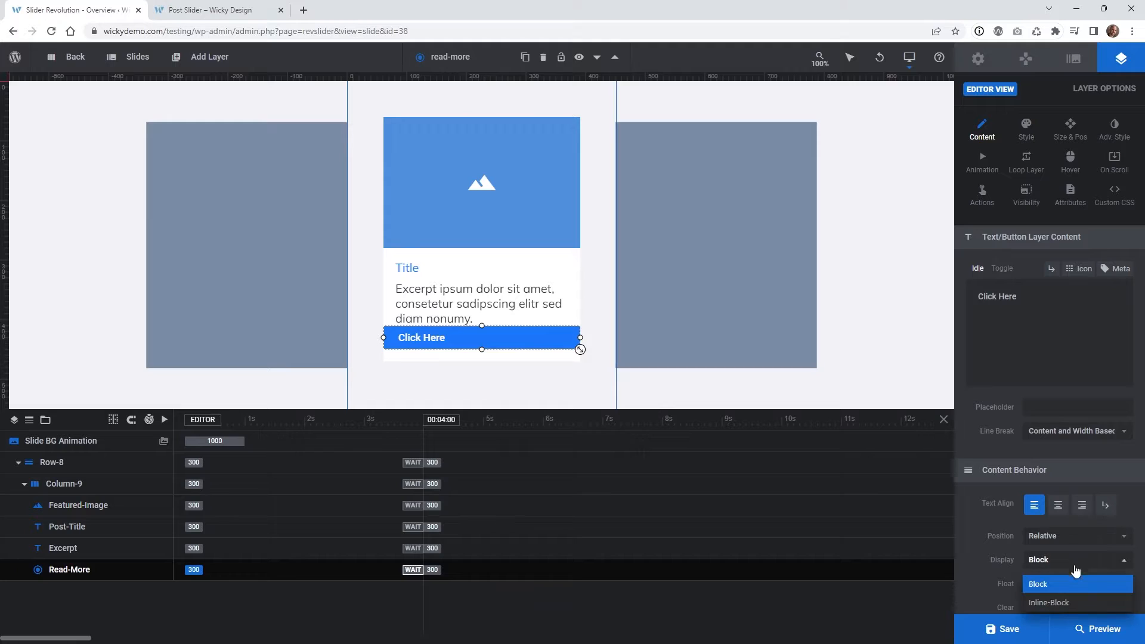
pyautogui.click(1067, 599)
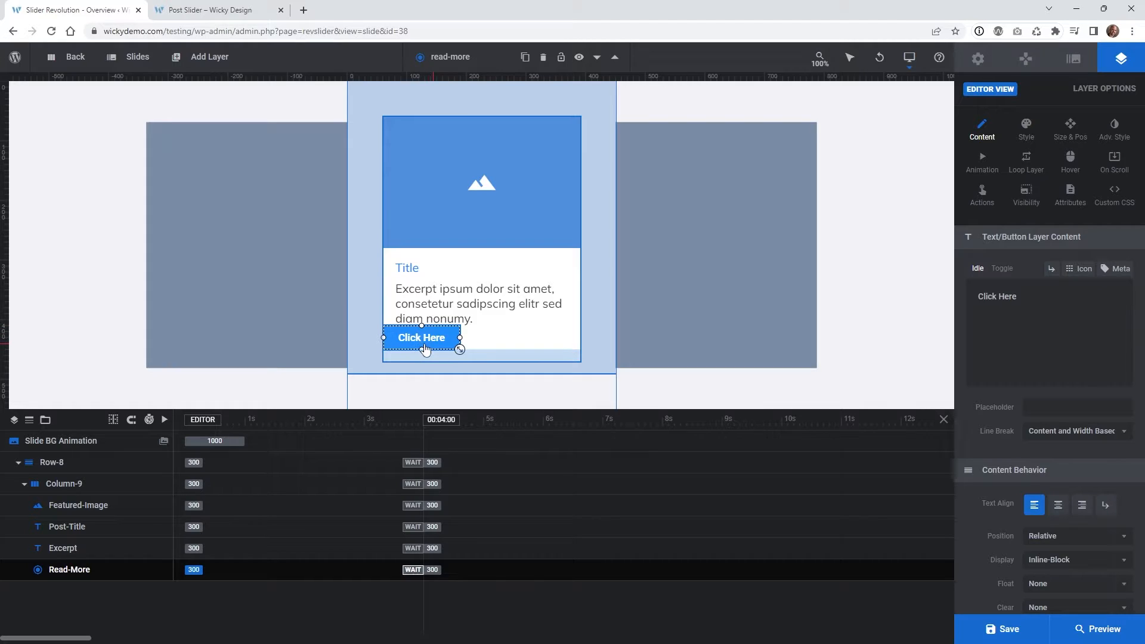
# Try a font size of 30px on the read-more button and restore it to 17px.
pyautogui.click(1026, 128)
pyautogui.click(1036, 270)
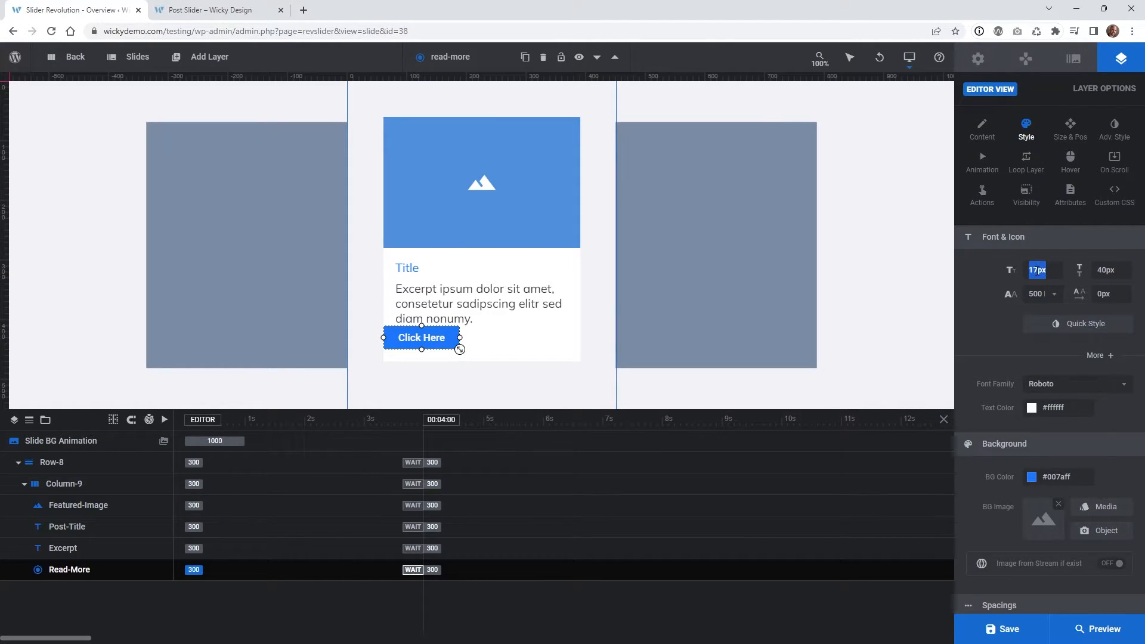
pyautogui.click(1036, 270)
pyautogui.write('30')
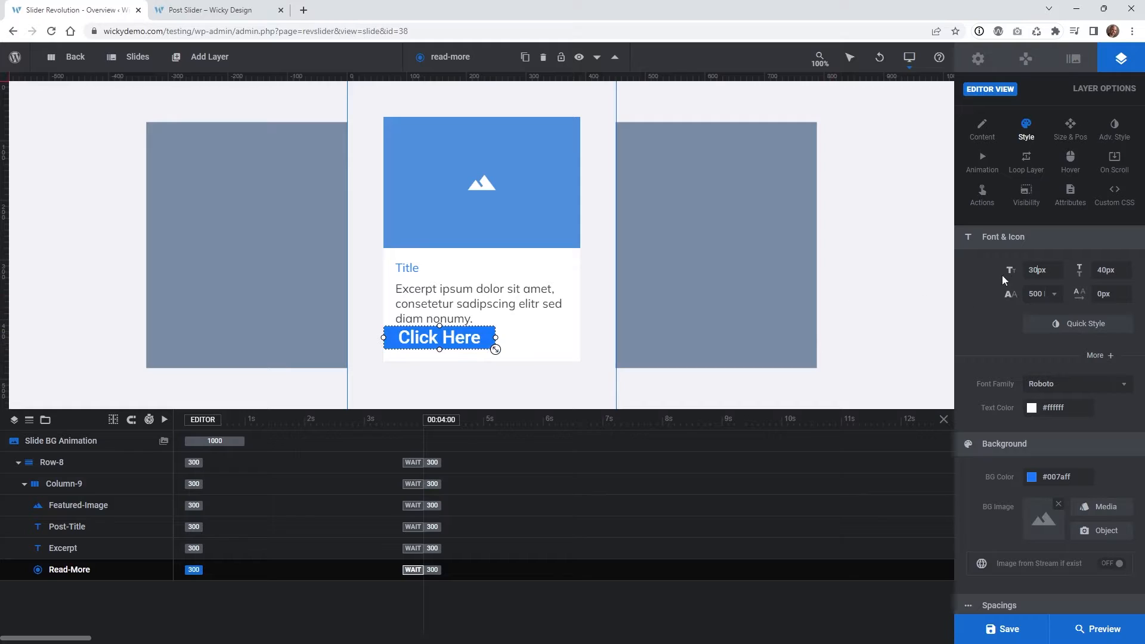
pyautogui.moveTo(1036, 269); pyautogui.dragTo(1025, 266)
pyautogui.press('Return')
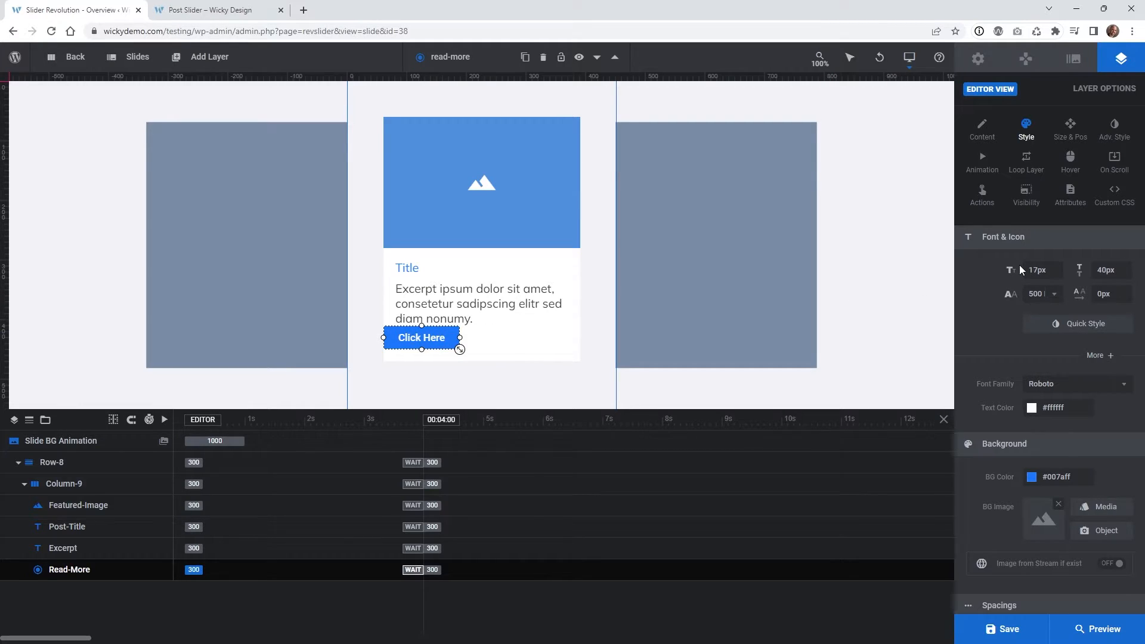
# Set the read-more button's font family to Mulish and its background color to #5d9cc5.
pyautogui.click(1072, 388)
pyautogui.click(1055, 430)
pyautogui.scroll(-2, 1002, 372)
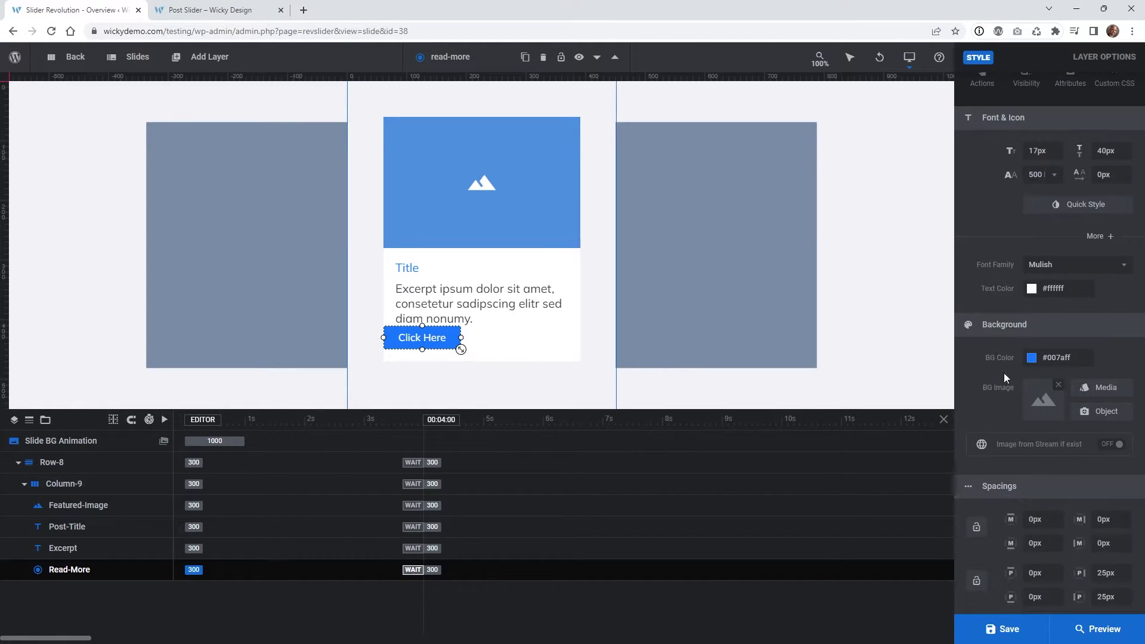
pyautogui.click(1062, 358)
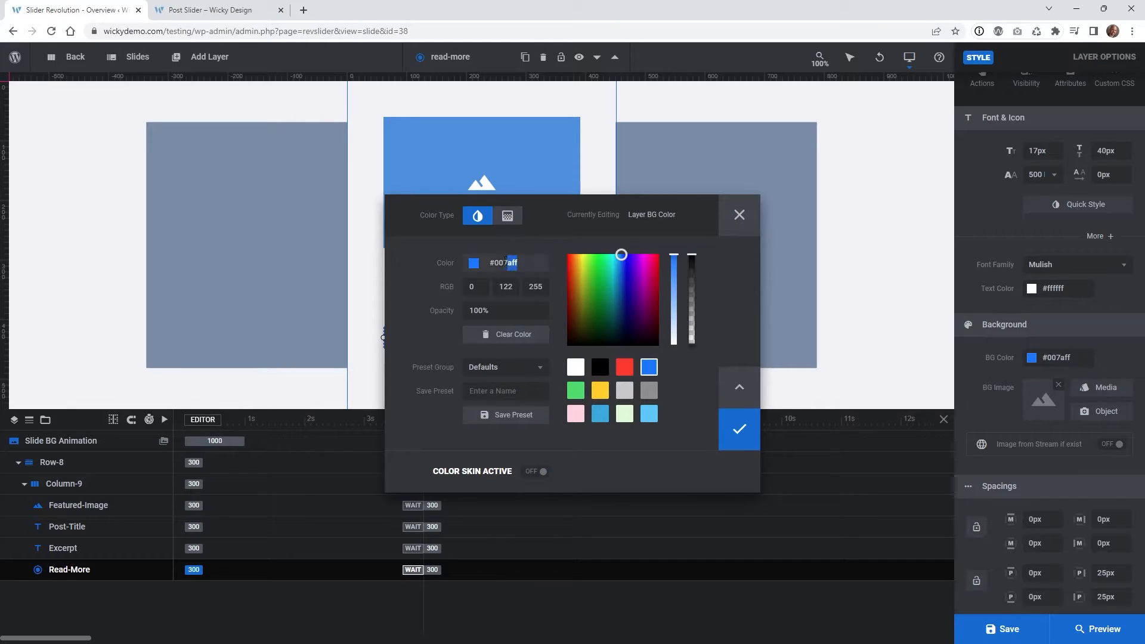
pyautogui.moveTo(517, 263); pyautogui.dragTo(493, 268)
pyautogui.write('#5d9cc5')
pyautogui.click(740, 430)
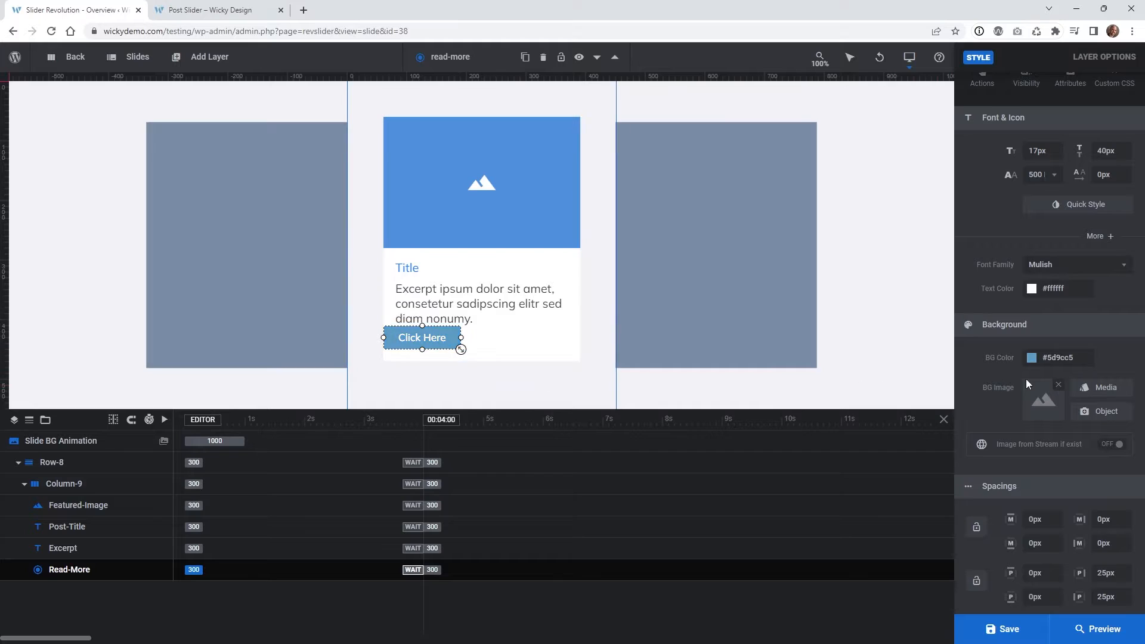
# Set the read-more button's hover background color to #333333.
pyautogui.scroll(2, 1004, 393)
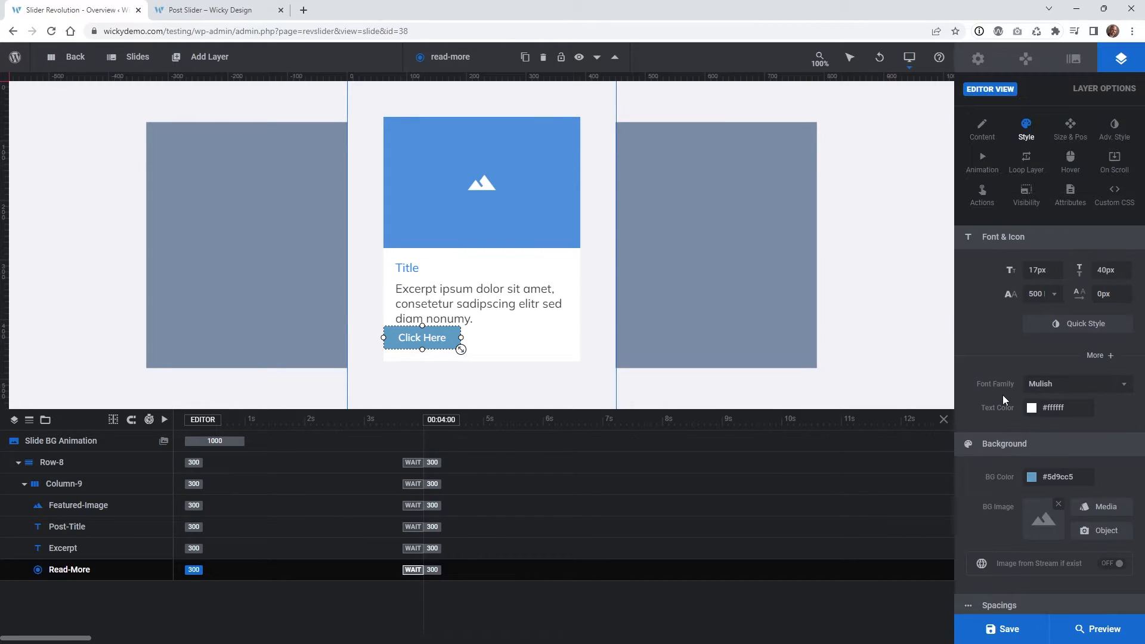
pyautogui.click(1071, 164)
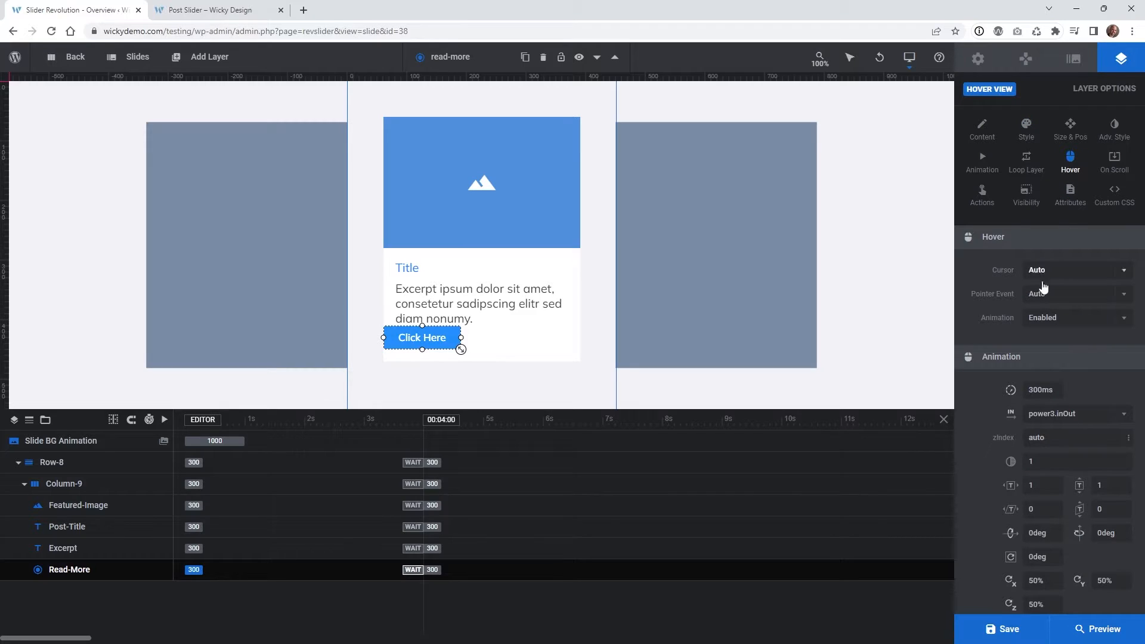
pyautogui.scroll(-6, 998, 315)
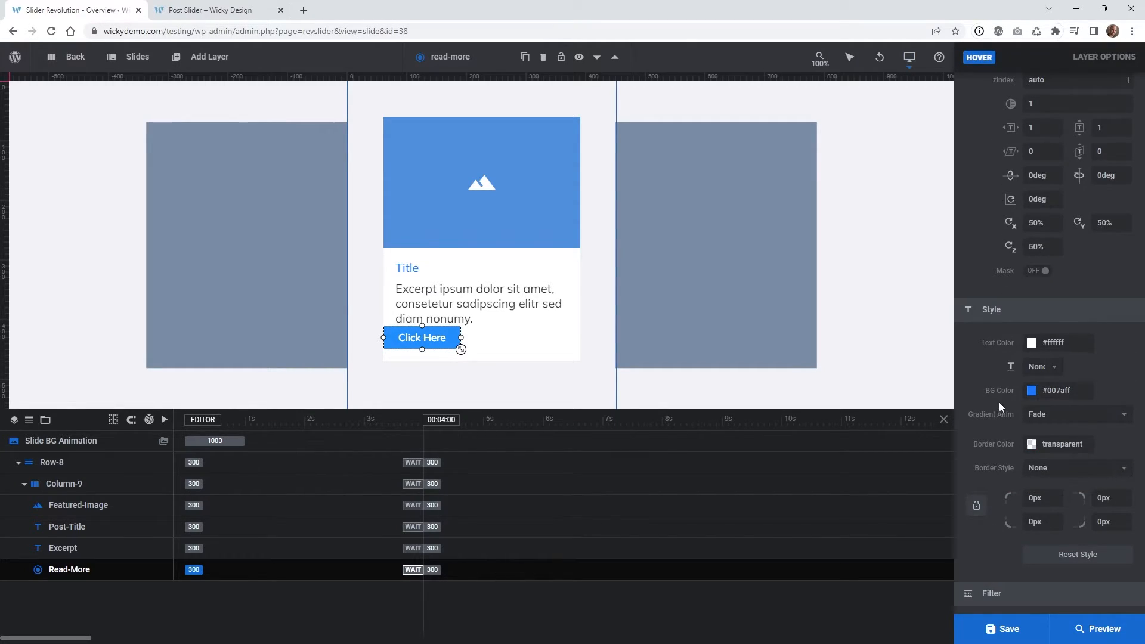
pyautogui.click(1057, 390)
pyautogui.moveTo(517, 265); pyautogui.dragTo(493, 261)
pyautogui.write('333333')
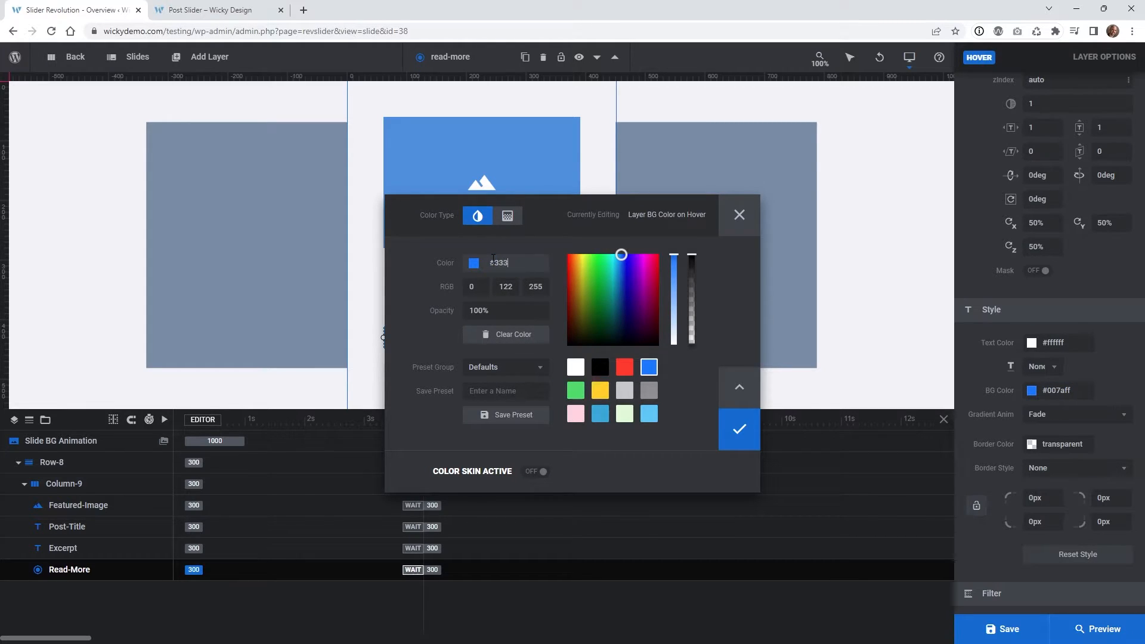
pyautogui.click(739, 430)
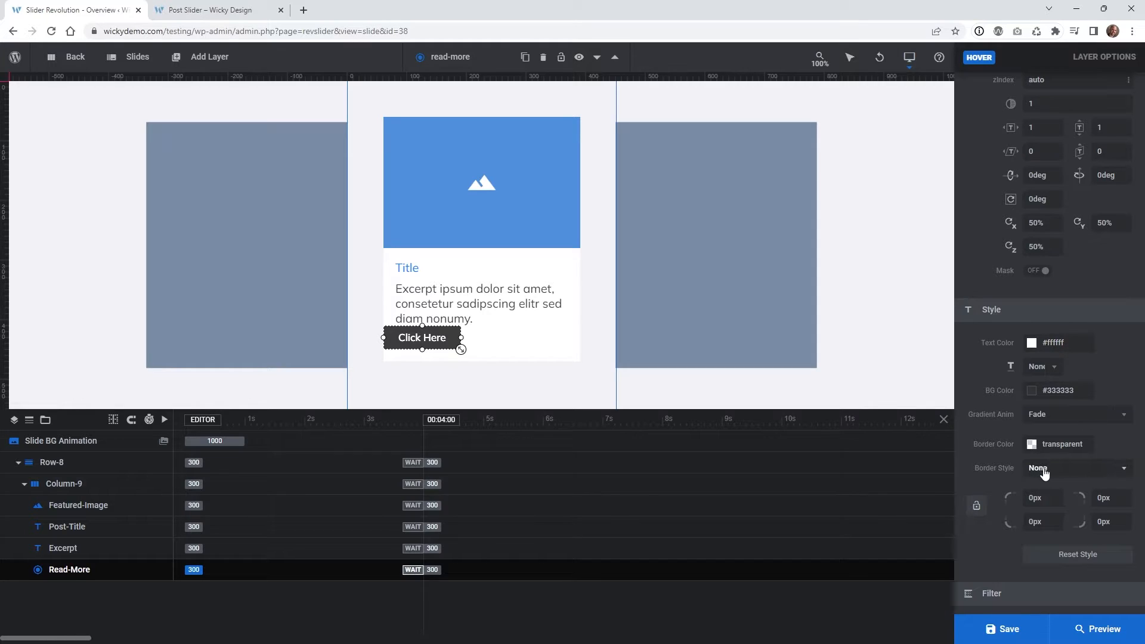
pyautogui.scroll(6, 1059, 496)
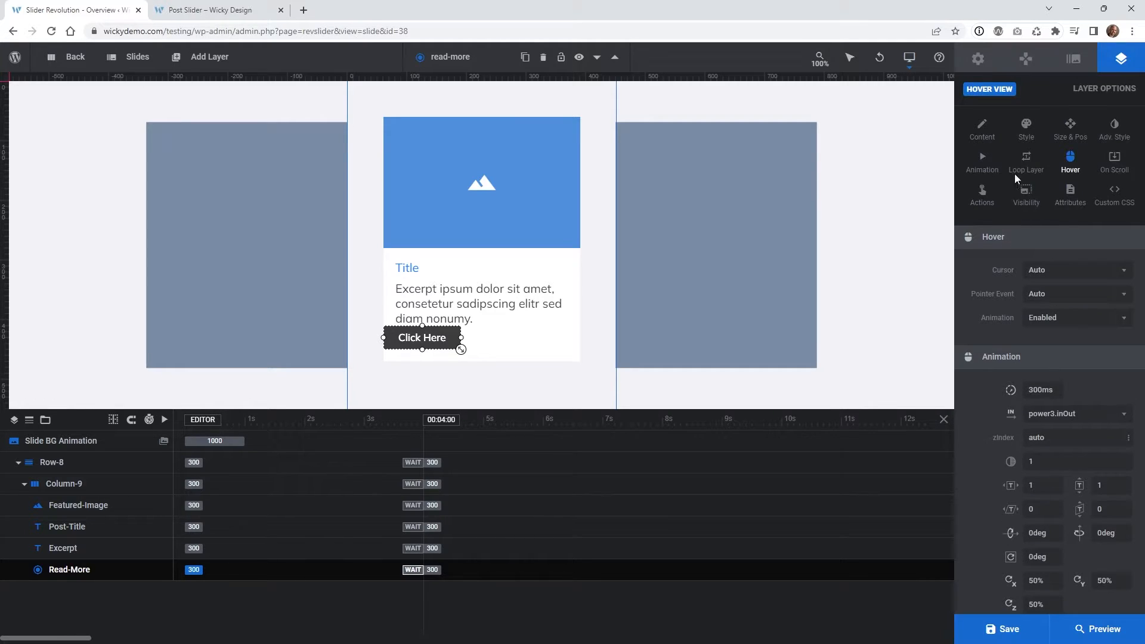
# Give the read-more button a left margin of 20px and a top margin of 10px.
pyautogui.click(1026, 128)
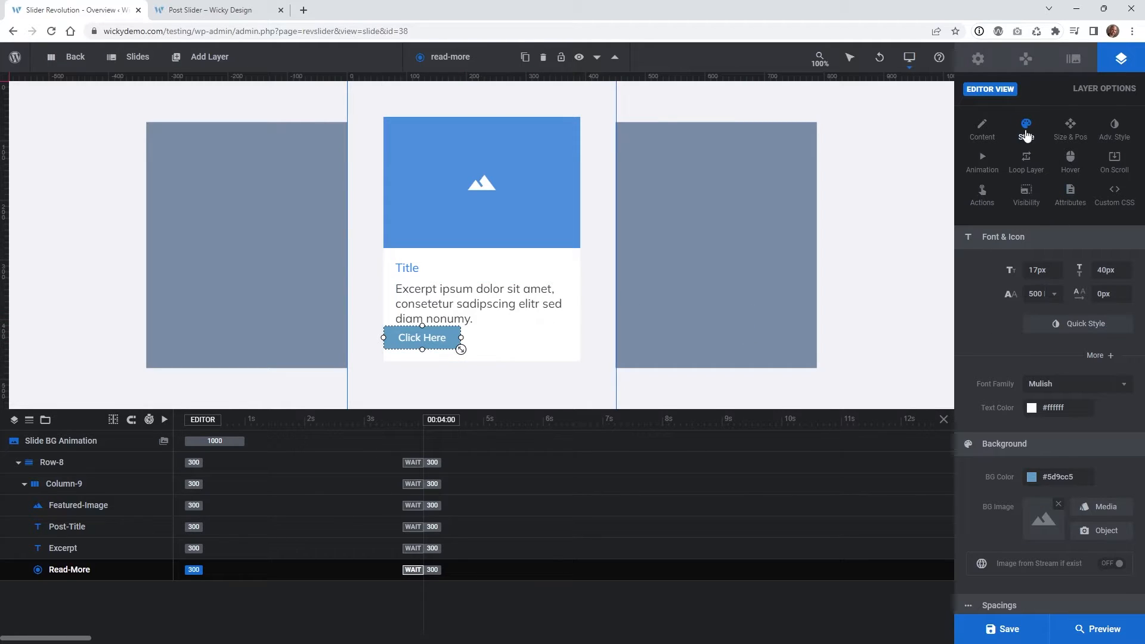
pyautogui.scroll(-3, 1005, 320)
pyautogui.scroll(-1, 1006, 334)
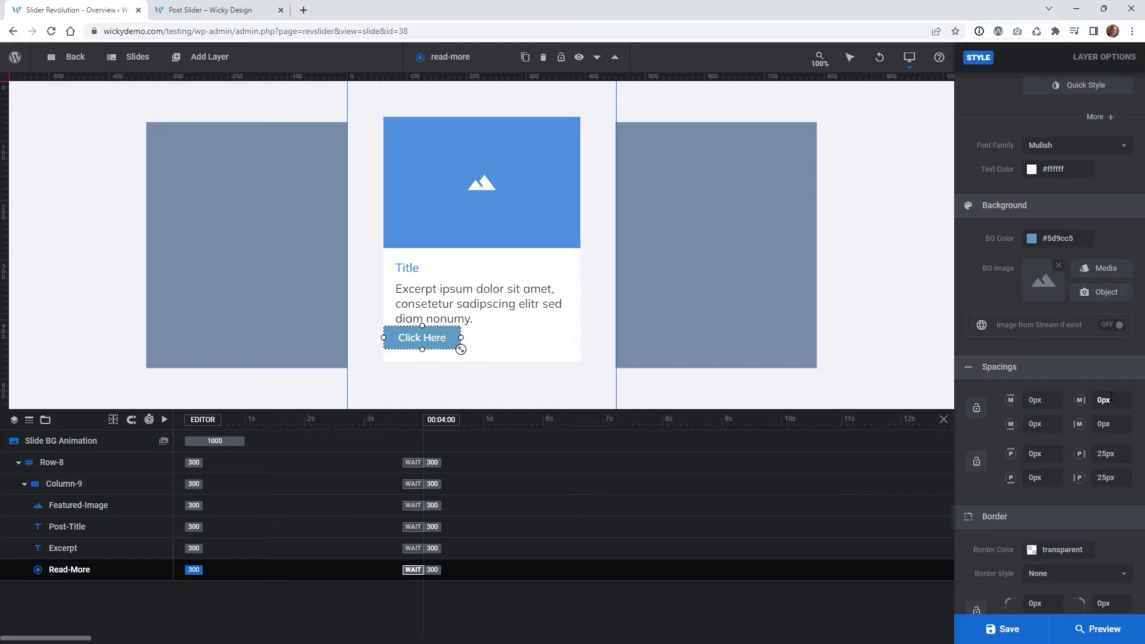
pyautogui.click(1115, 425)
pyautogui.write('20')
pyautogui.press('Tab')
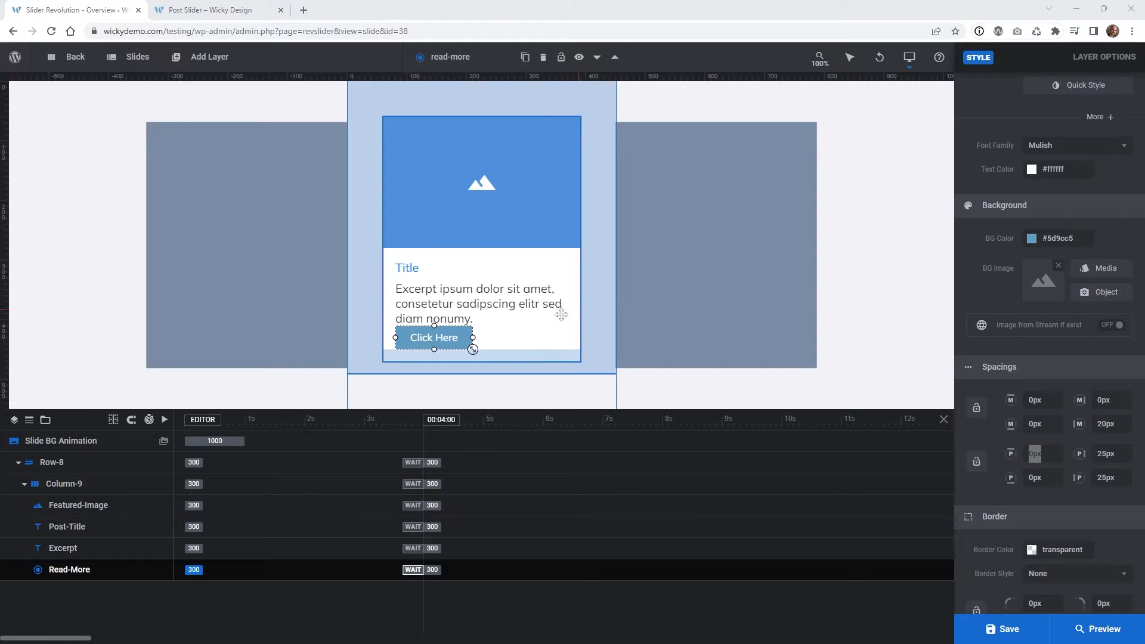
pyautogui.click(1053, 402)
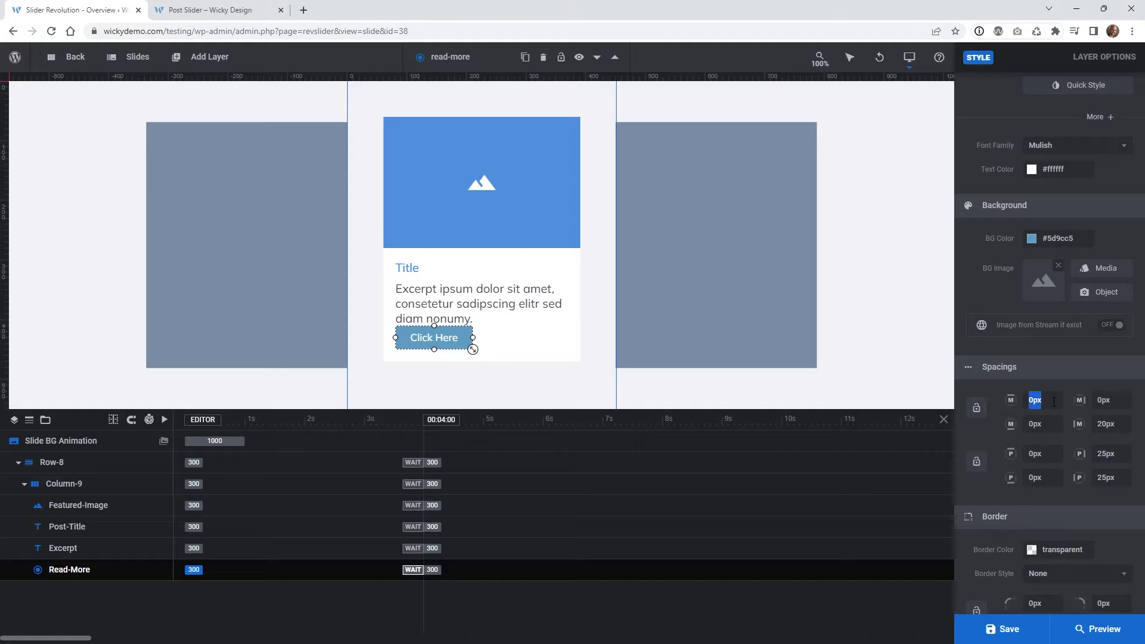
pyautogui.write('10')
pyautogui.press('Return')
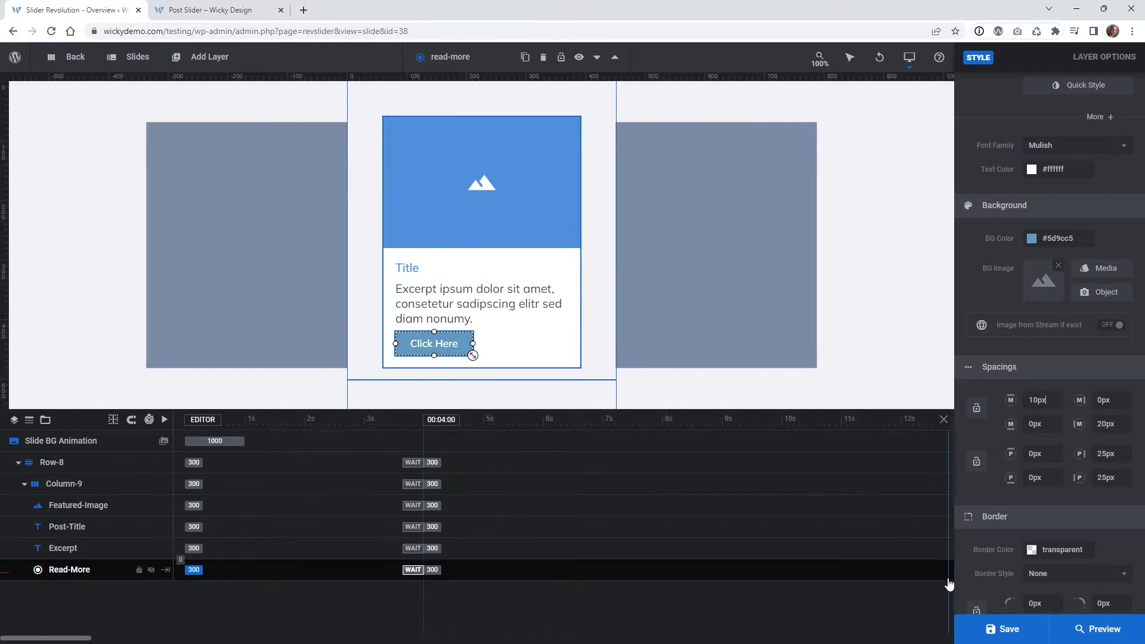
# Save the slider and preview the carousel, comparing its buttons with the published Post Slider page.
pyautogui.click(1004, 625)
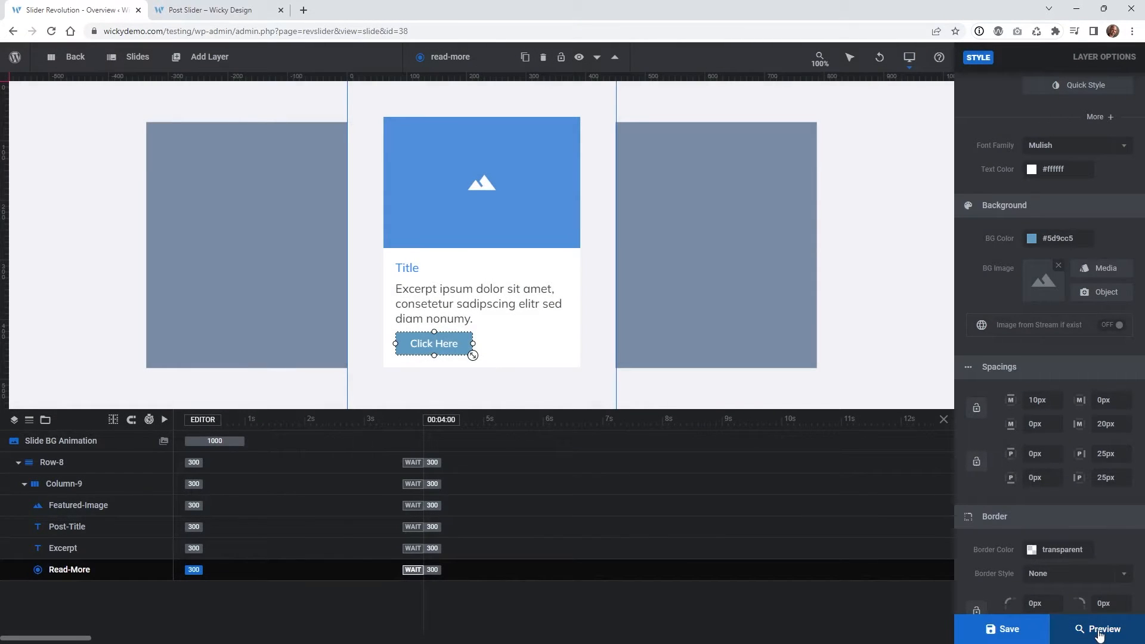
pyautogui.click(1098, 636)
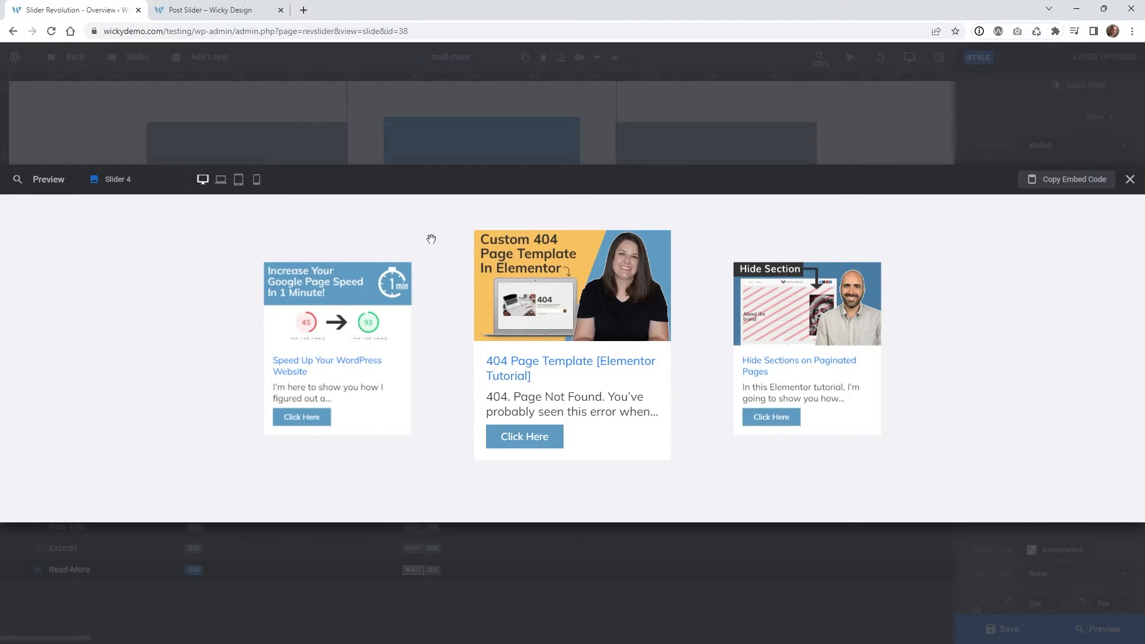
pyautogui.click(218, 6)
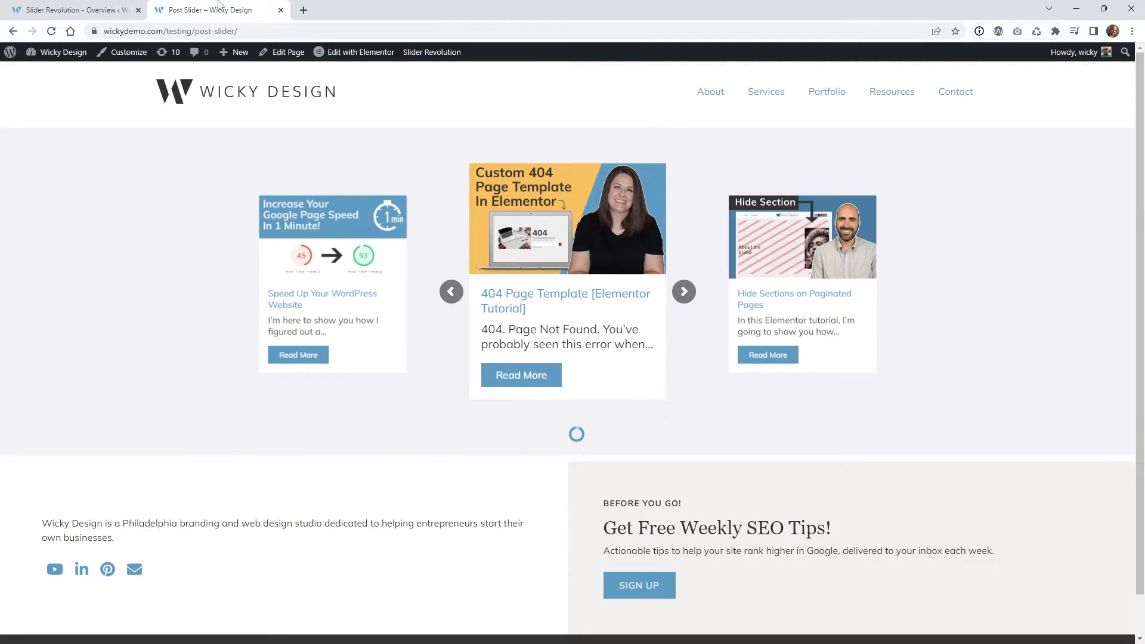
pyautogui.click(84, 7)
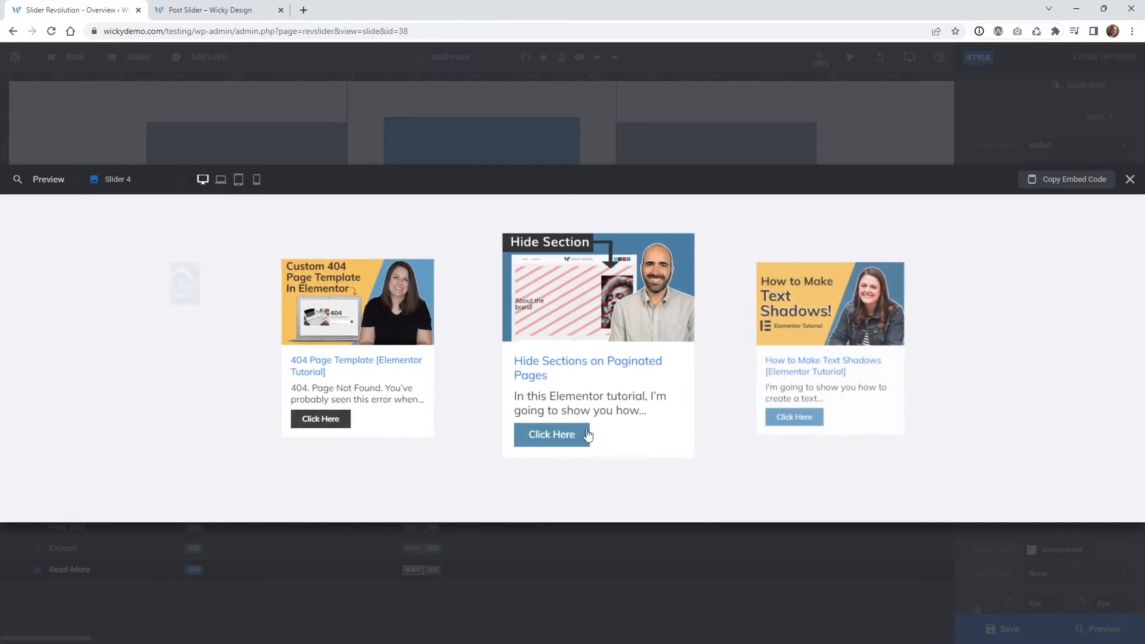
pyautogui.click(1130, 179)
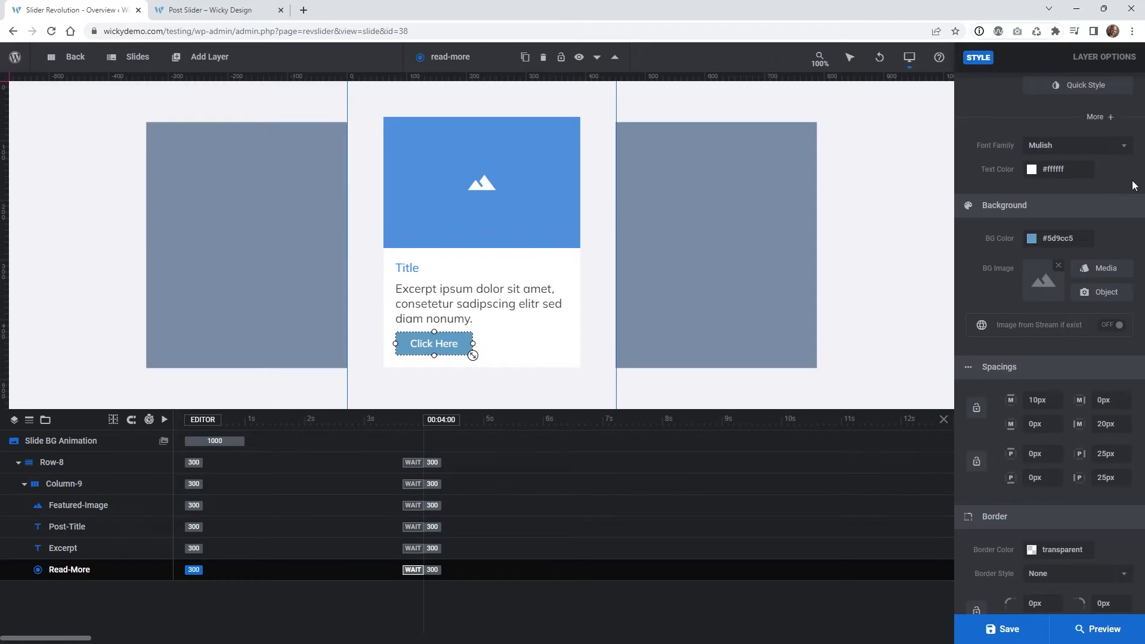
# Change the read-more button's text to Read More.
pyautogui.click(461, 348)
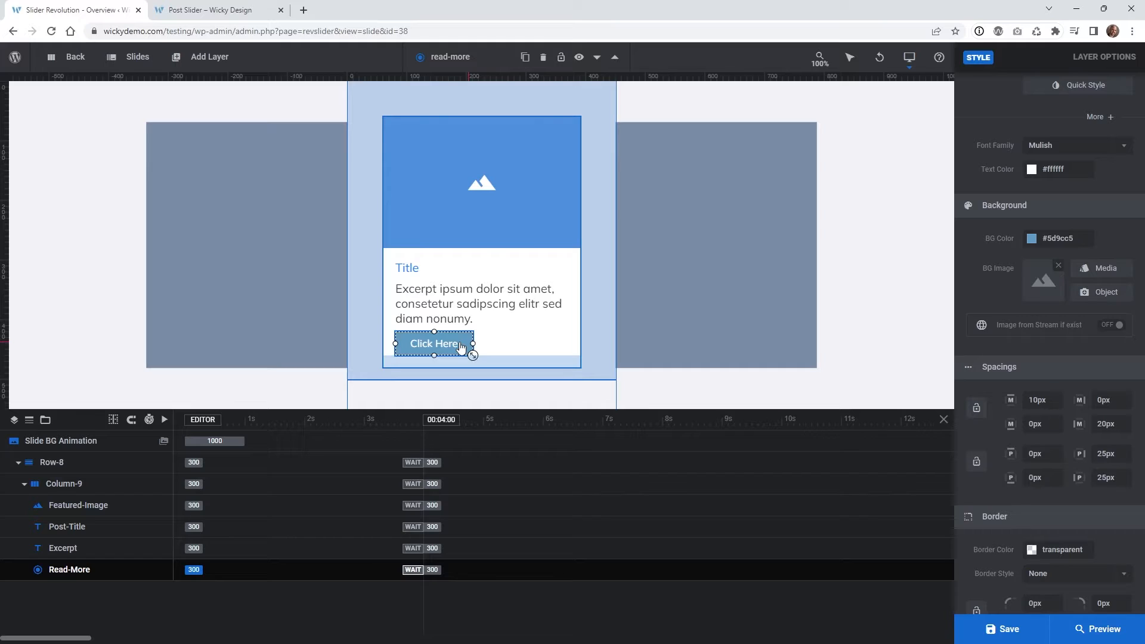
pyautogui.scroll(4, 1035, 252)
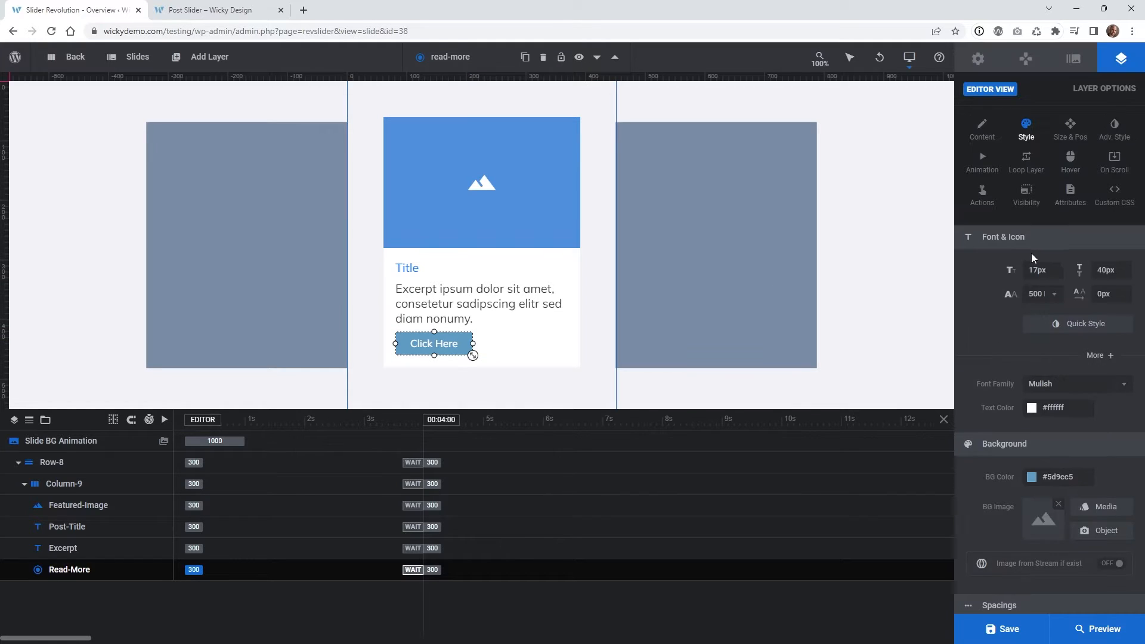
pyautogui.click(982, 128)
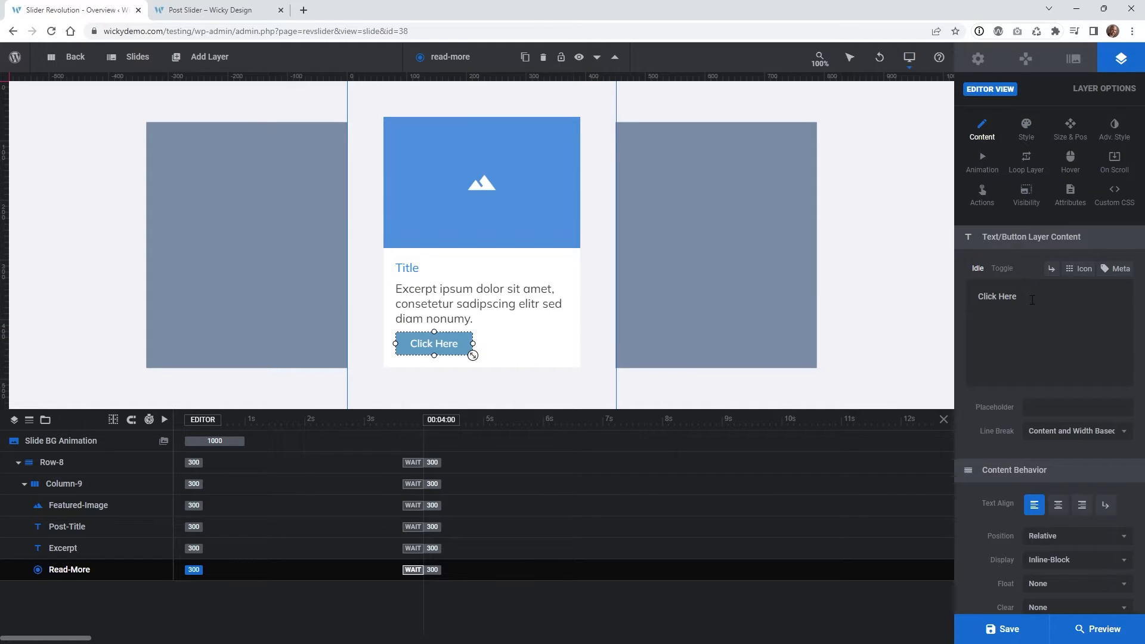
pyautogui.moveTo(1032, 300); pyautogui.dragTo(980, 287)
pyautogui.write('Read More')
pyautogui.moveTo(1016, 641)
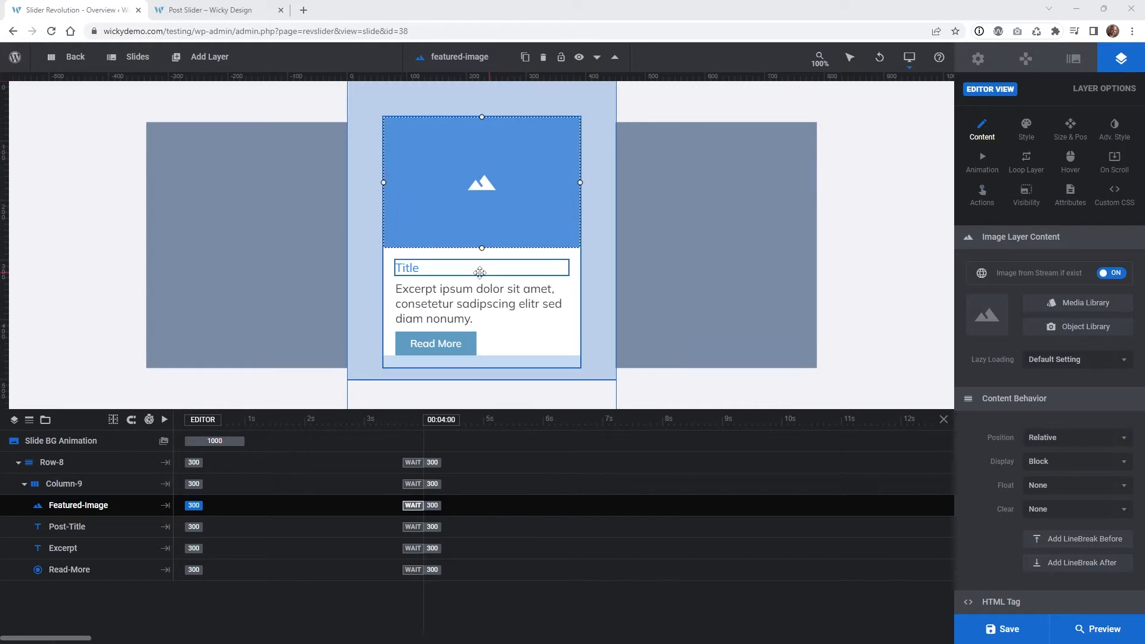
pyautogui.click(409, 267)
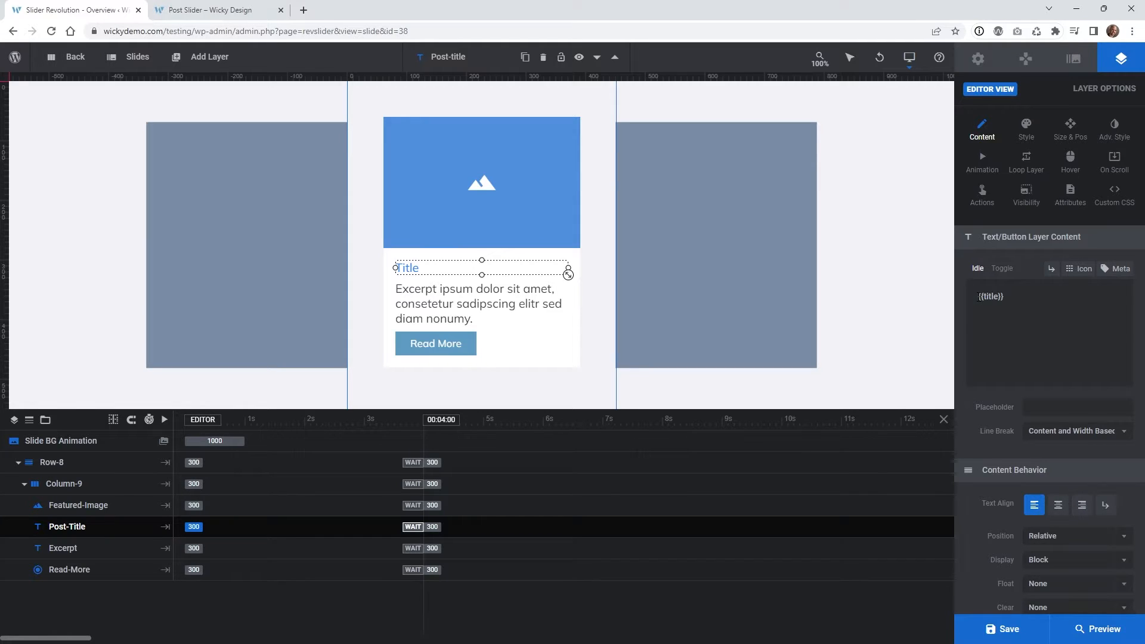
pyautogui.click(465, 347)
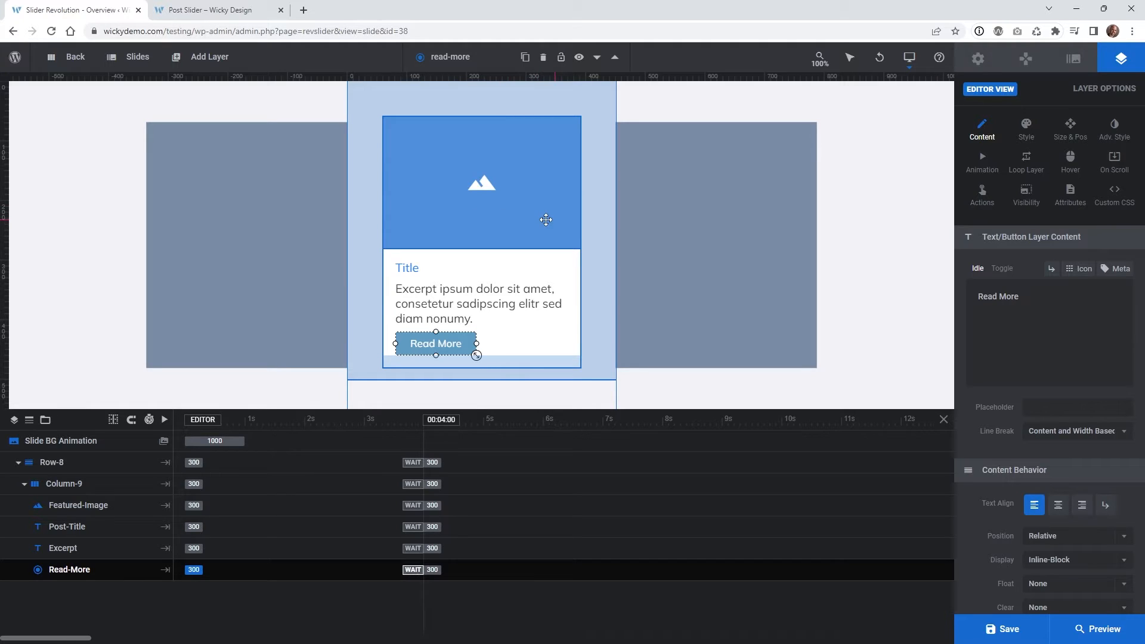
pyautogui.click(981, 192)
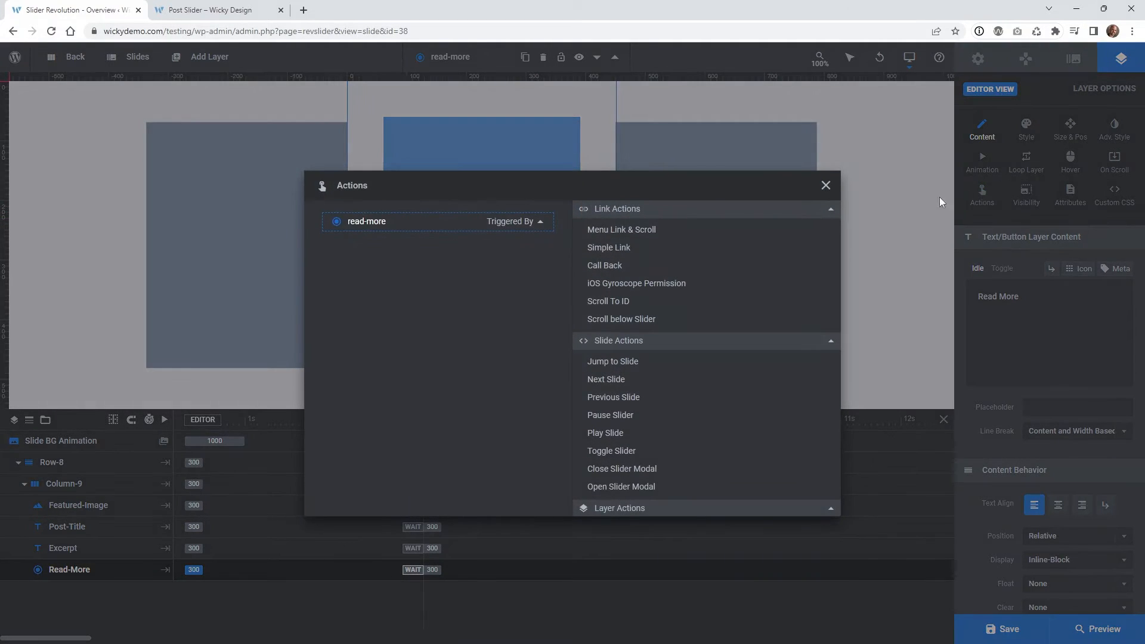
pyautogui.click(825, 186)
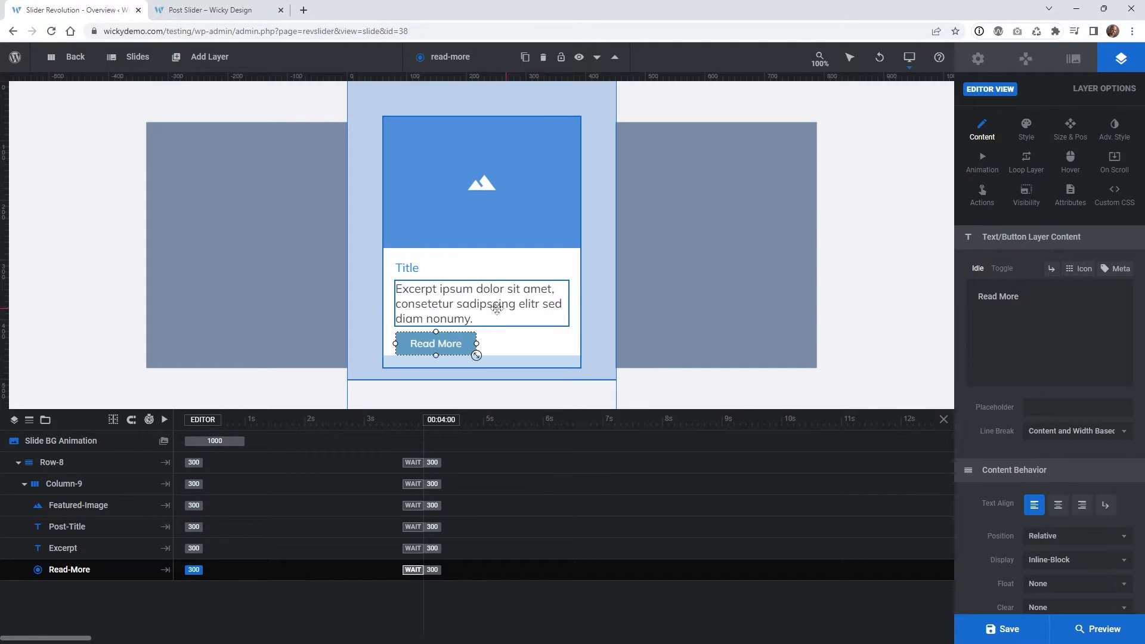
# Insert the post link tag {{link}} into the Post-Title layer's content from the post meta data and copy the tag.
pyautogui.click(482, 265)
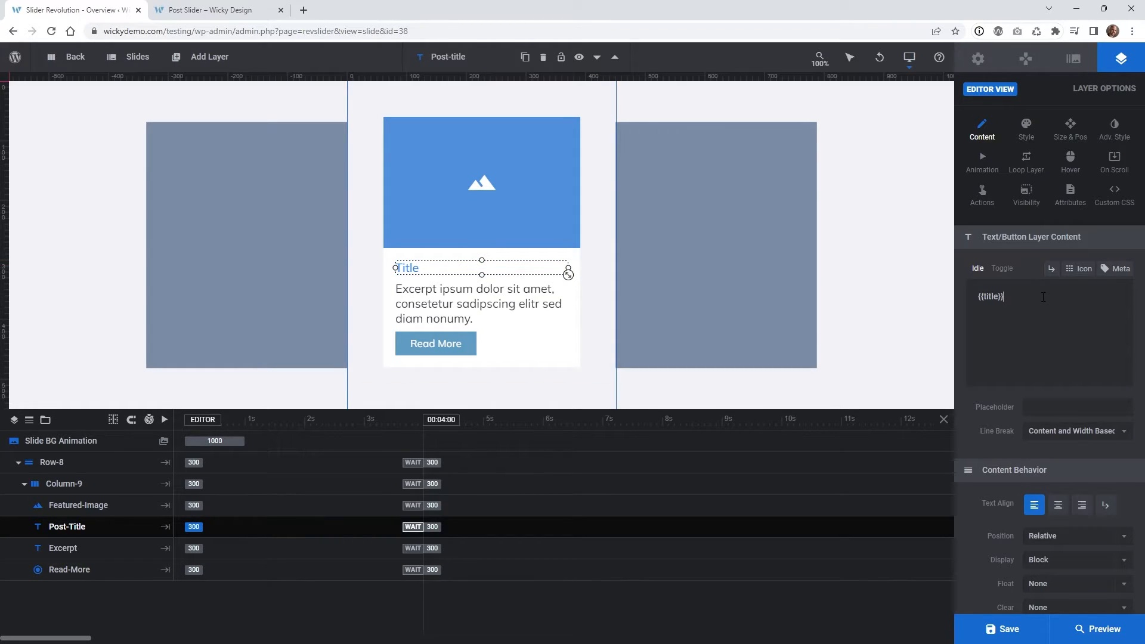
pyautogui.click(1121, 271)
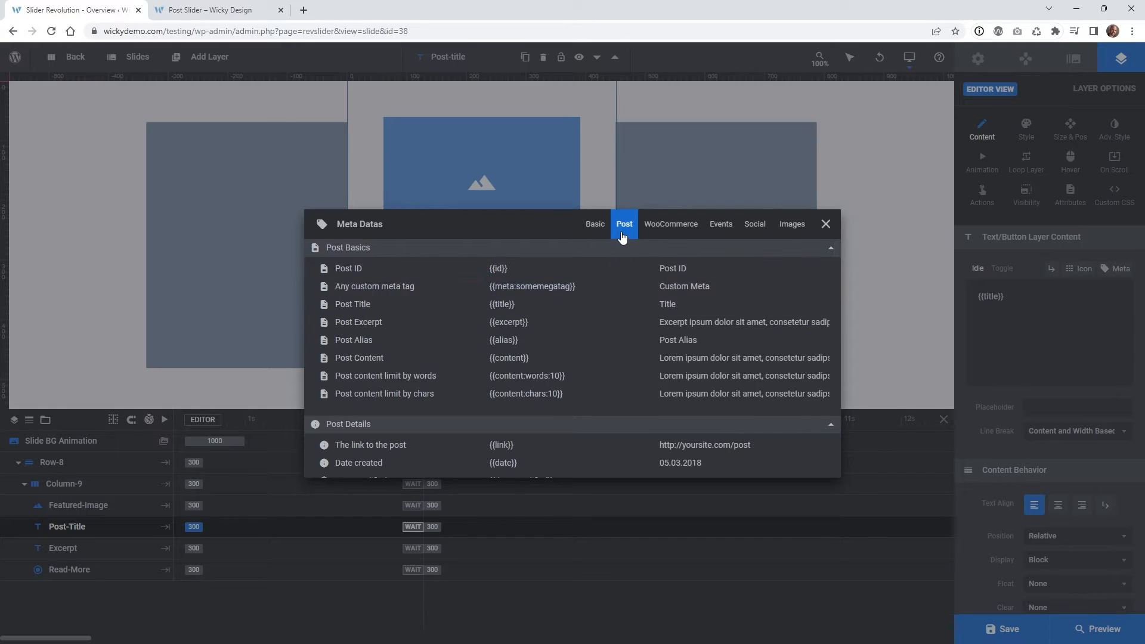
pyautogui.scroll(-1, 473, 377)
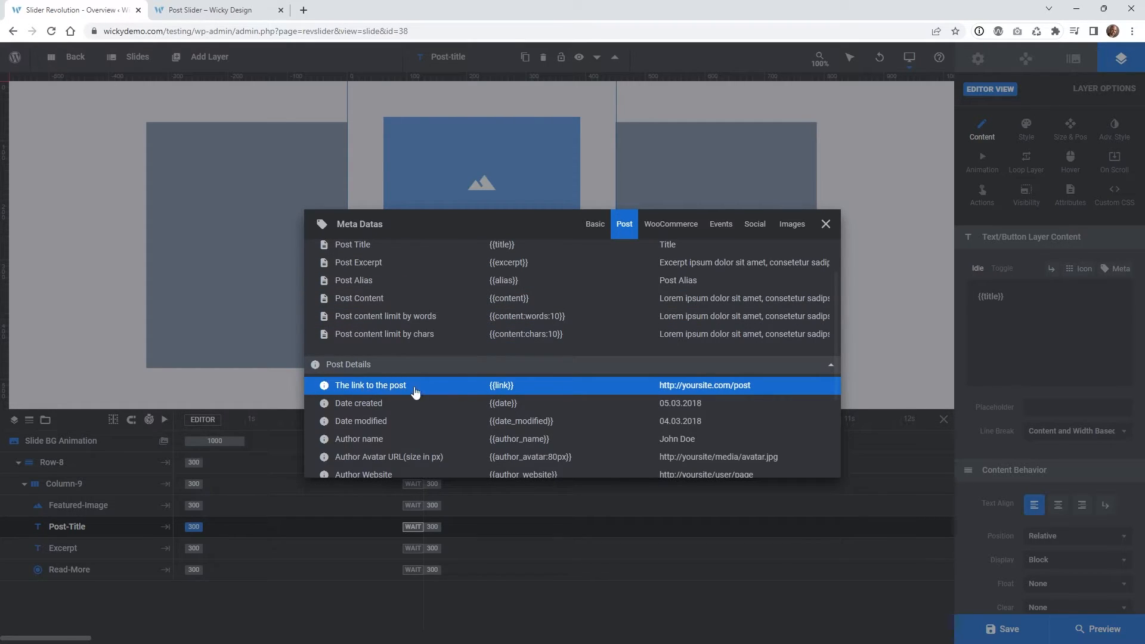
pyautogui.click(495, 387)
pyautogui.rightClick(495, 388)
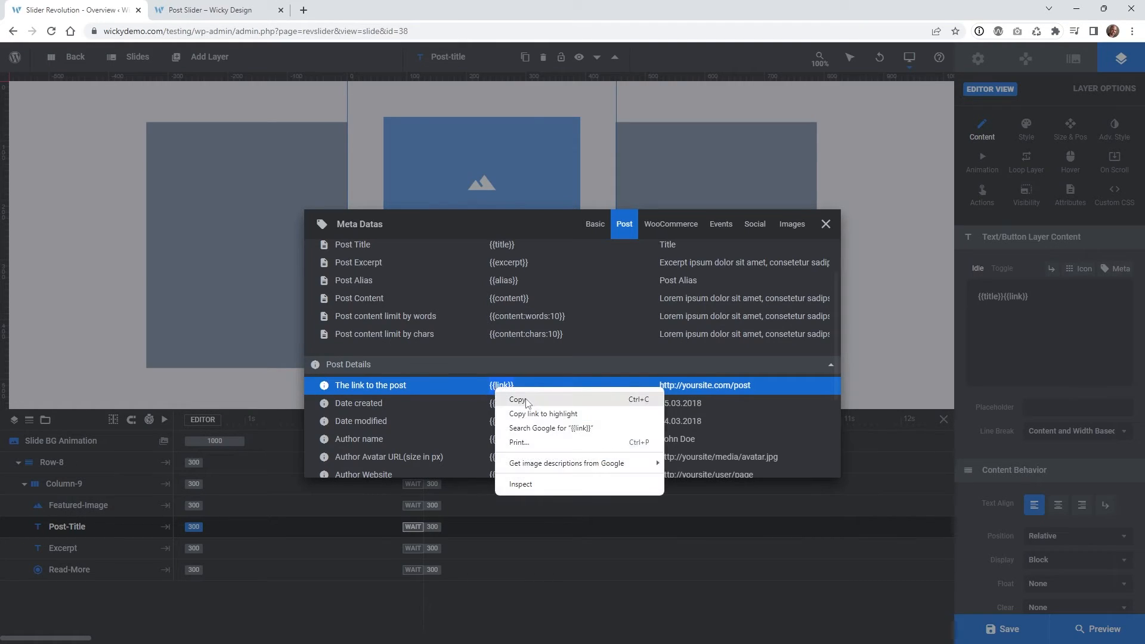
pyautogui.click(517, 399)
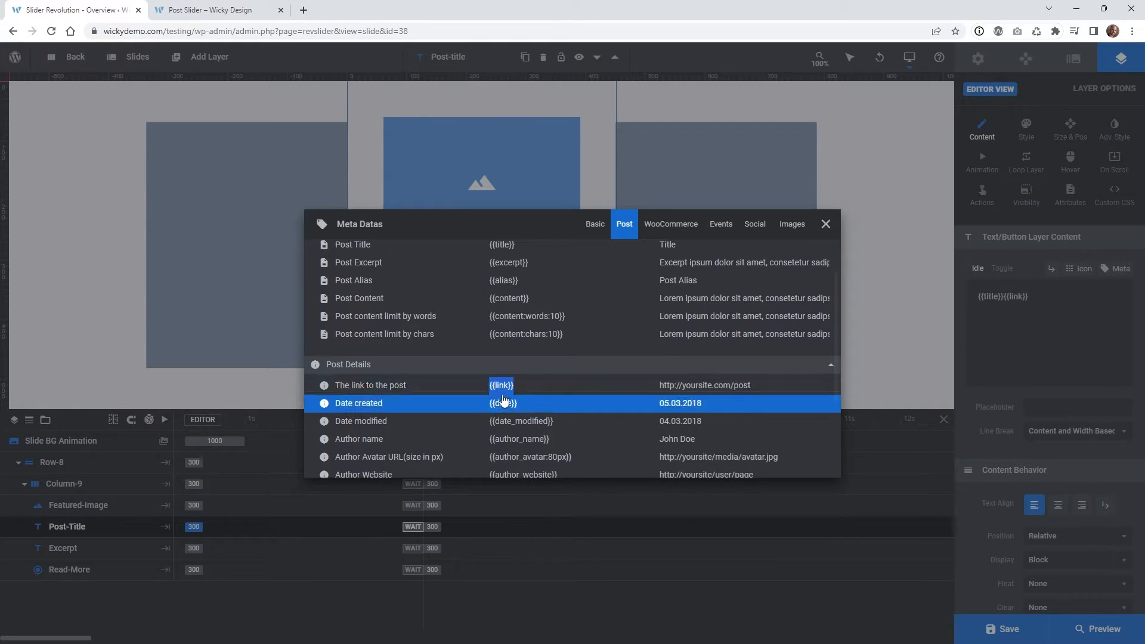
pyautogui.click(829, 228)
# Return to the Post-Title layer's content and remove the {{link}} tag, keeping only {{title}}.
pyautogui.click(230, 10)
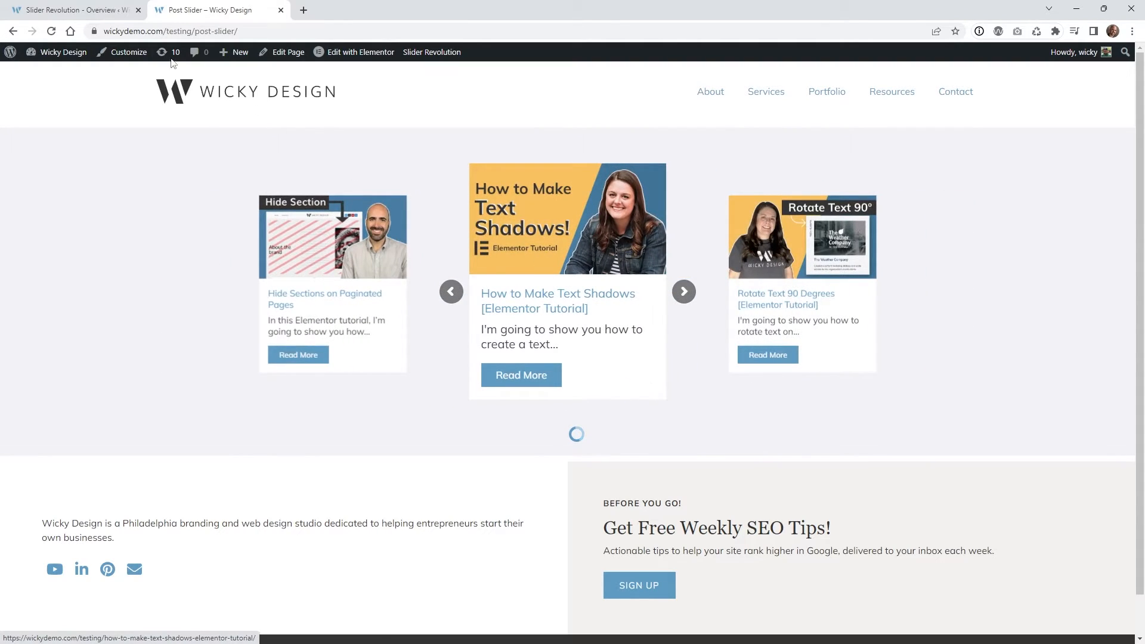
pyautogui.click(84, 5)
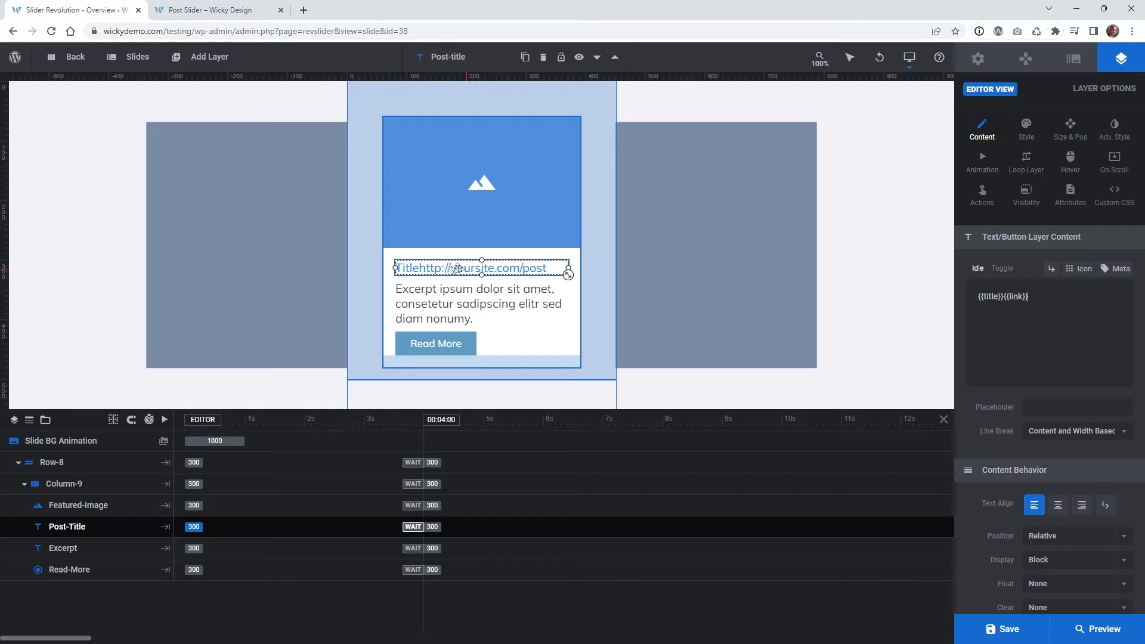
pyautogui.moveTo(1027, 294); pyautogui.dragTo(1011, 296)
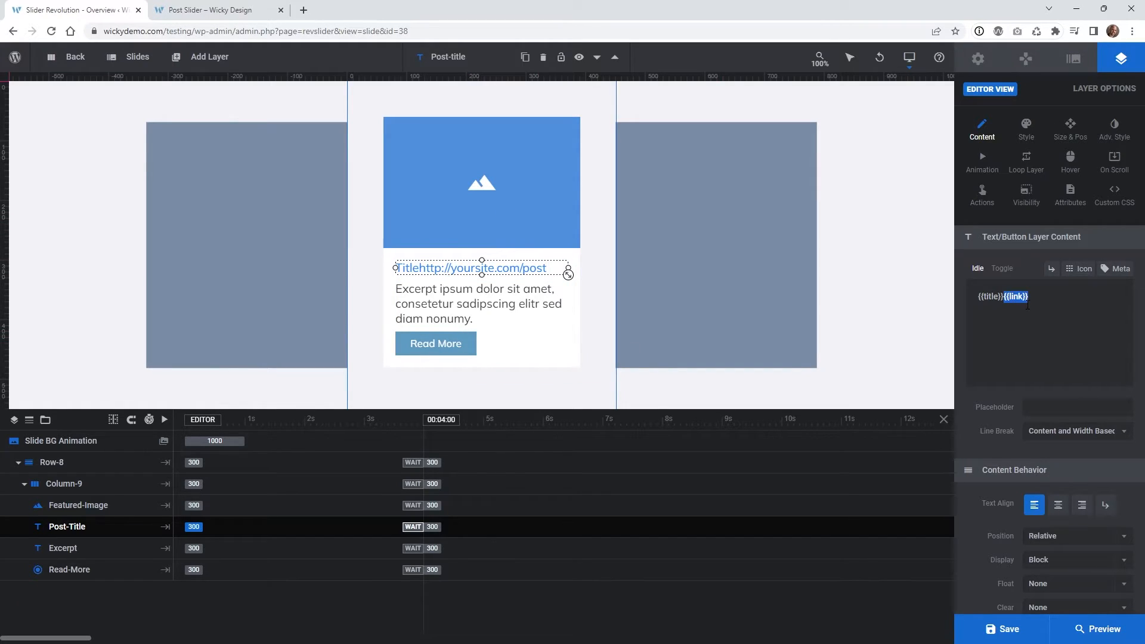
pyautogui.press('BackSpace')
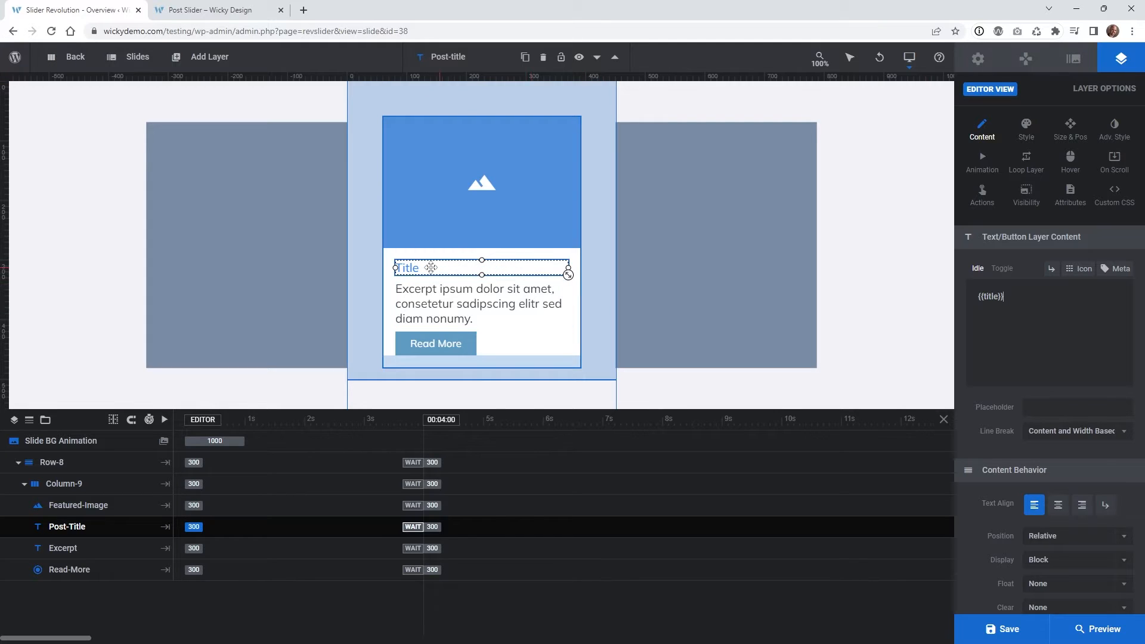
# Add a Simple Link action to the featured image, with Click as the interaction and {{link}} as the link URL.
pyautogui.click(507, 208)
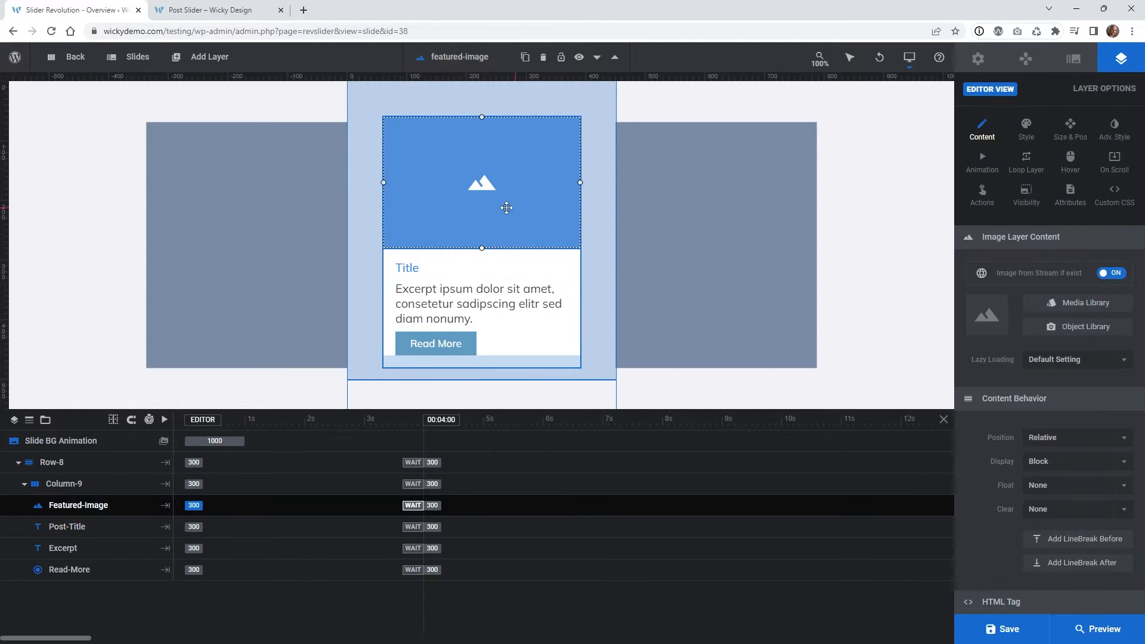
pyautogui.click(983, 200)
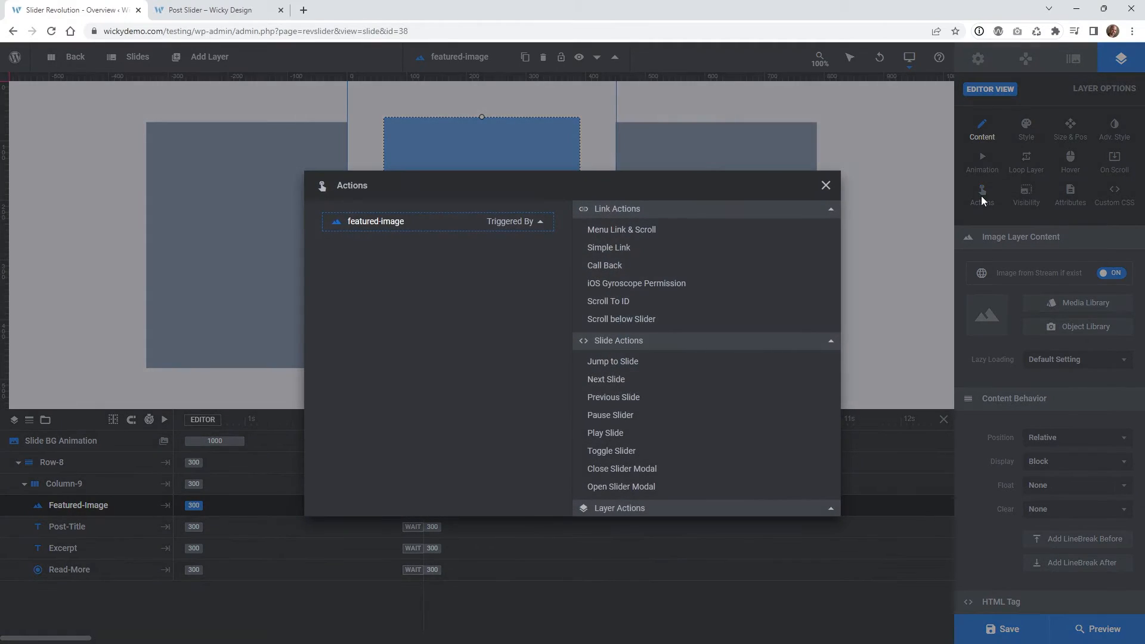
pyautogui.click(629, 251)
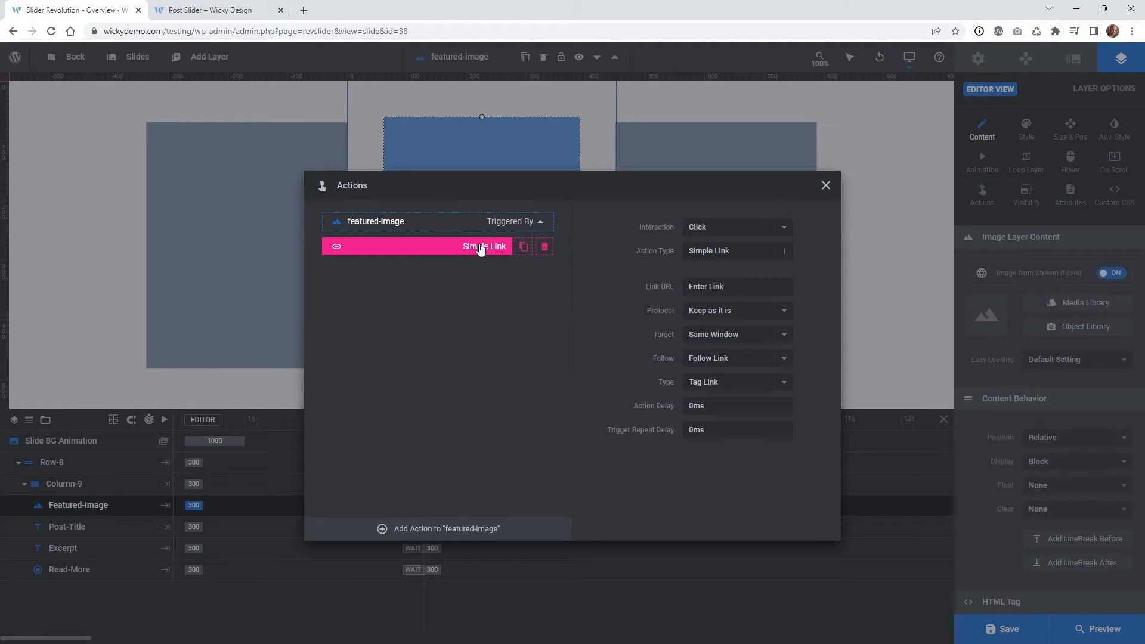
pyautogui.click(718, 230)
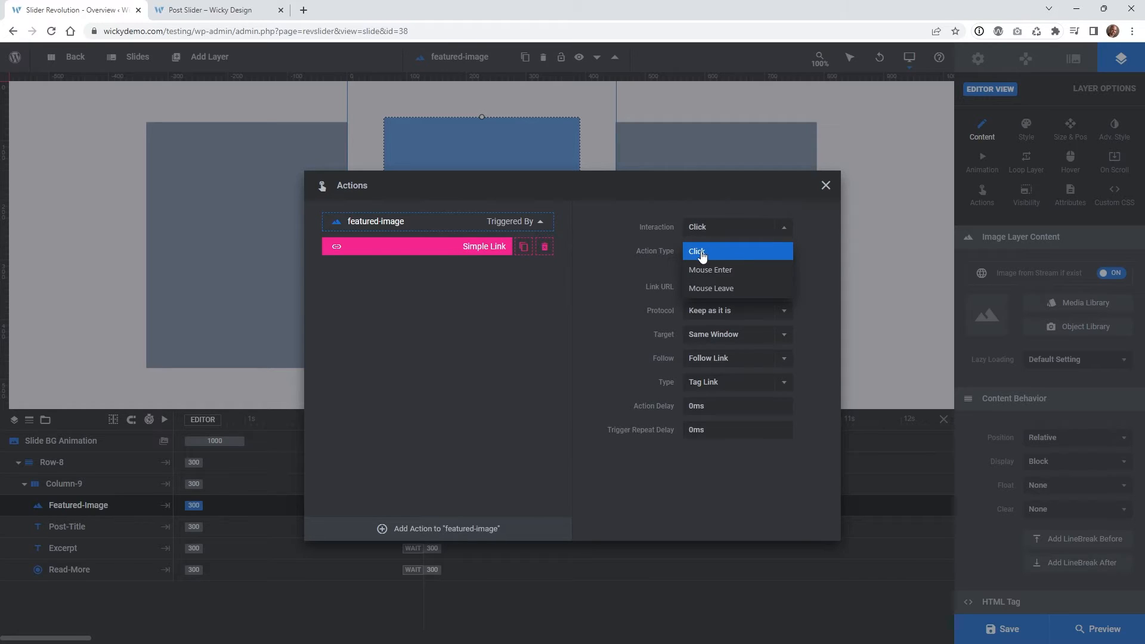
pyautogui.click(716, 256)
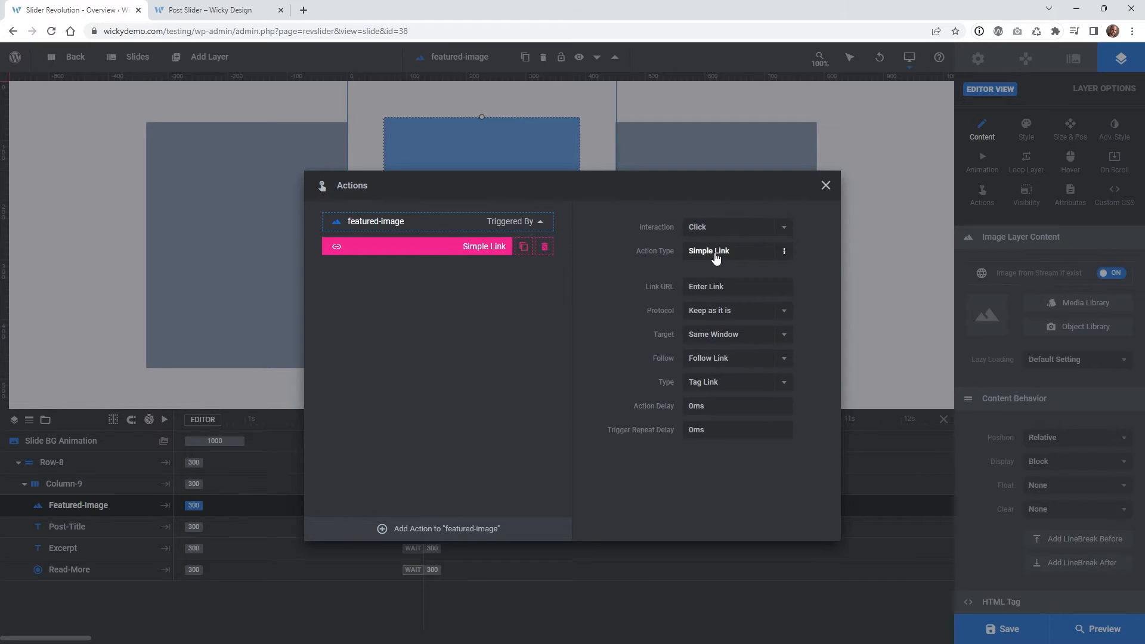
pyautogui.click(736, 287)
pyautogui.write('{{link}}')
pyautogui.click(825, 186)
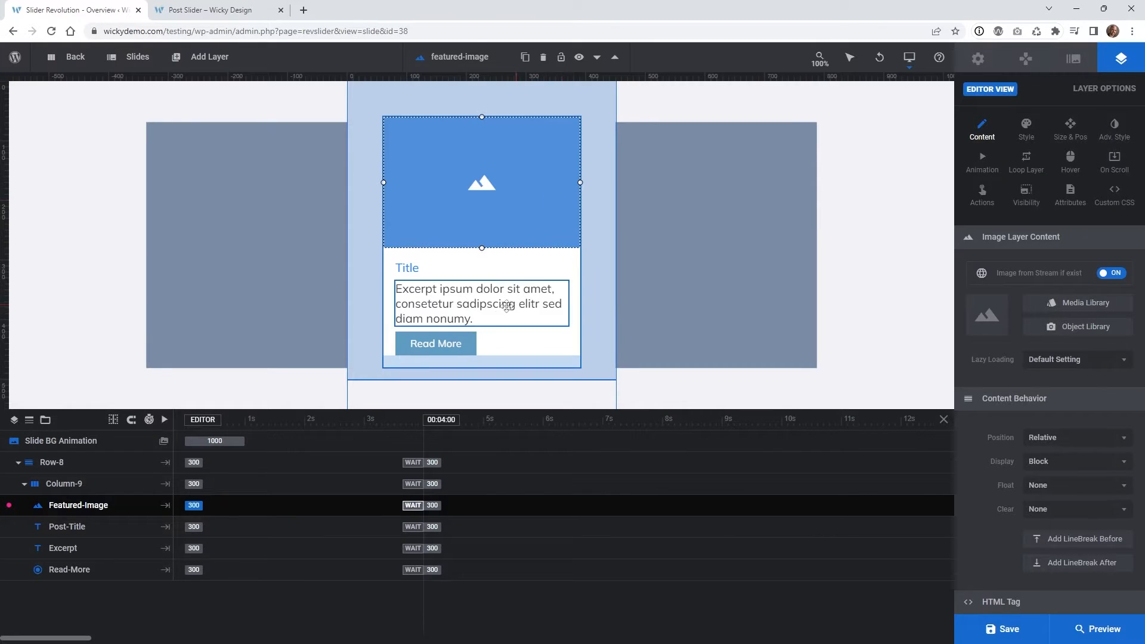
# Add a Simple Link action to the read-more button with {{link}} as the link URL.
pyautogui.click(466, 345)
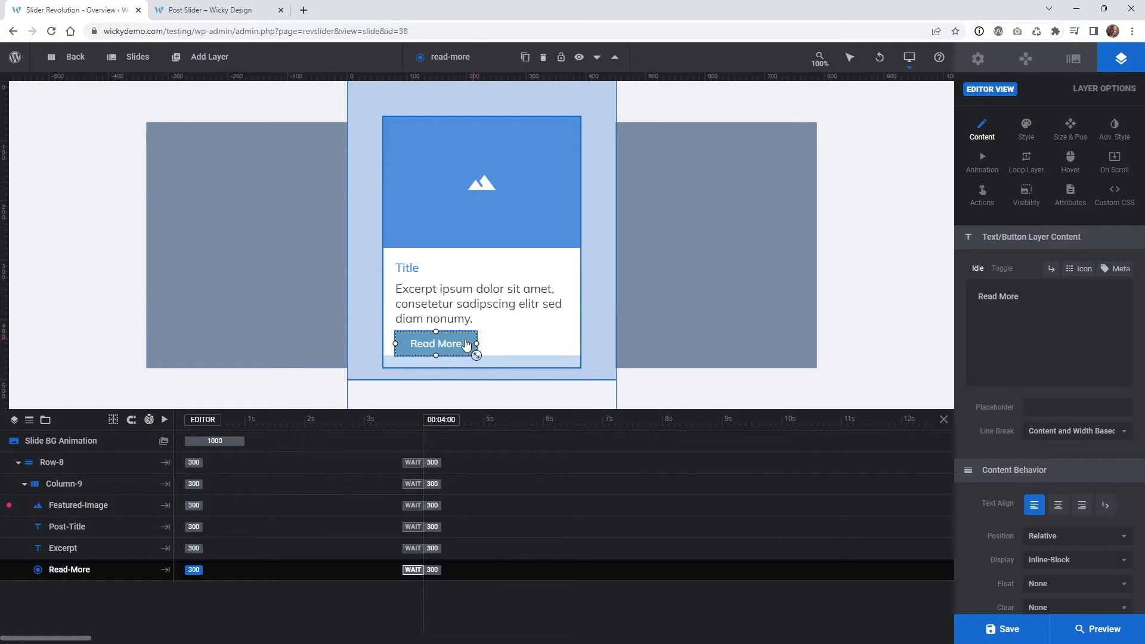
pyautogui.click(982, 193)
pyautogui.click(666, 249)
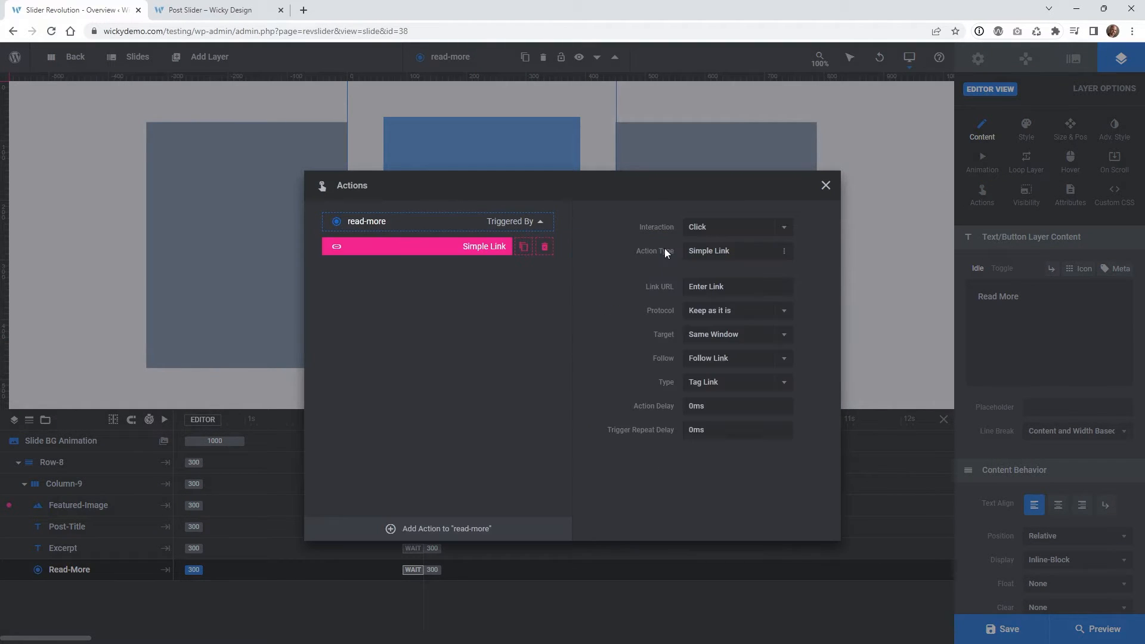
pyautogui.click(737, 282)
pyautogui.write('{{link}}')
pyautogui.click(825, 186)
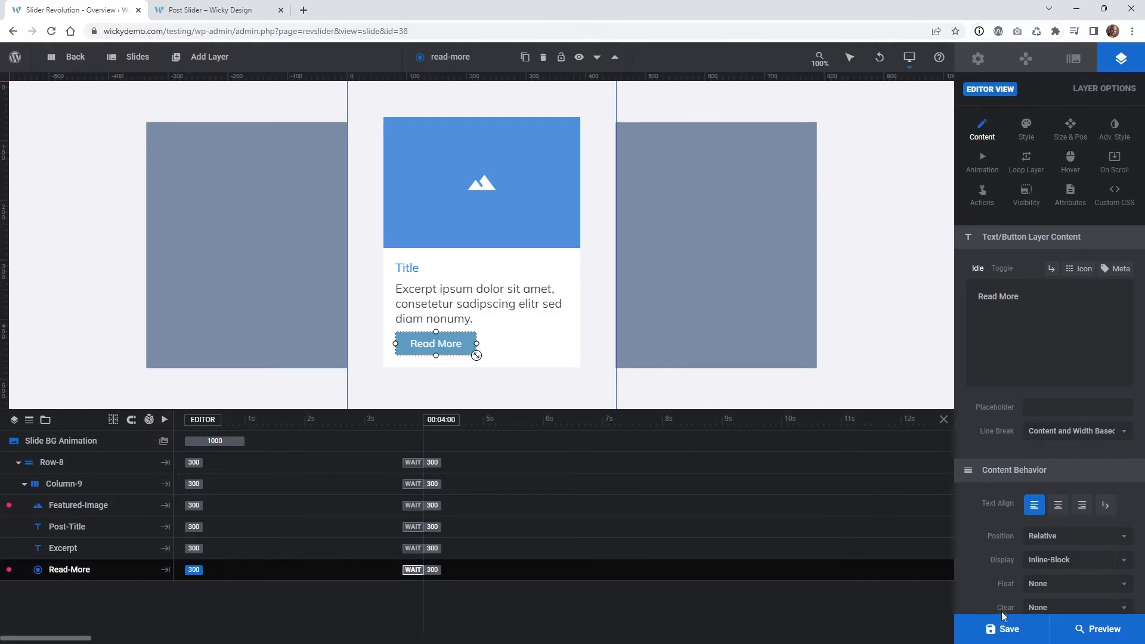
# Save the slider and test a Read More button's link in the carousel preview.
pyautogui.click(1007, 630)
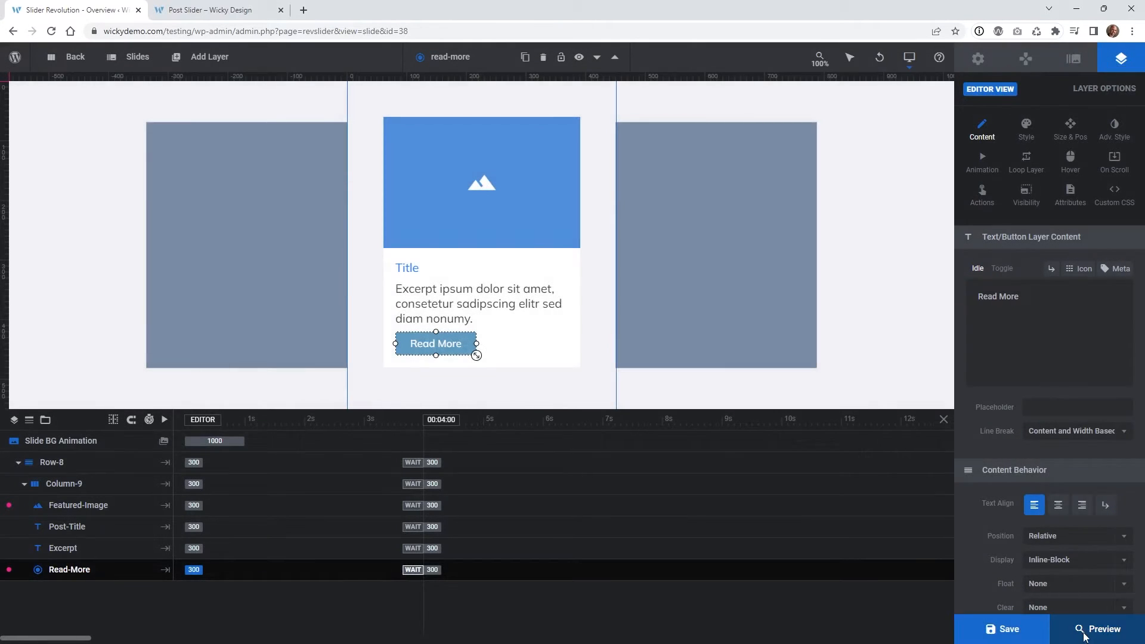
pyautogui.click(1084, 637)
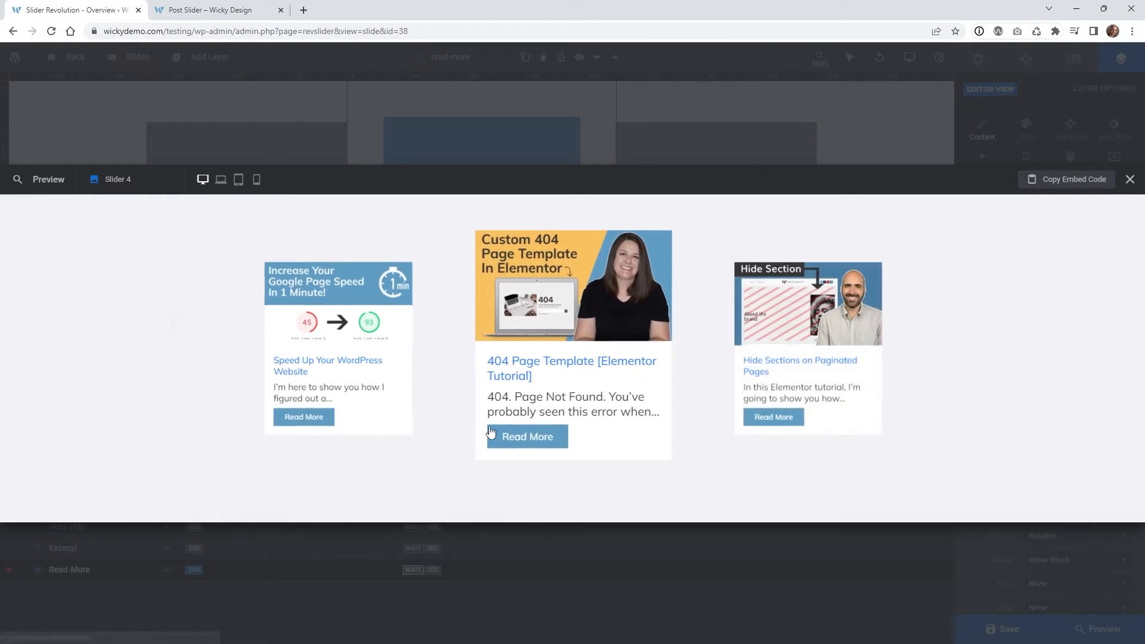
pyautogui.click(522, 442)
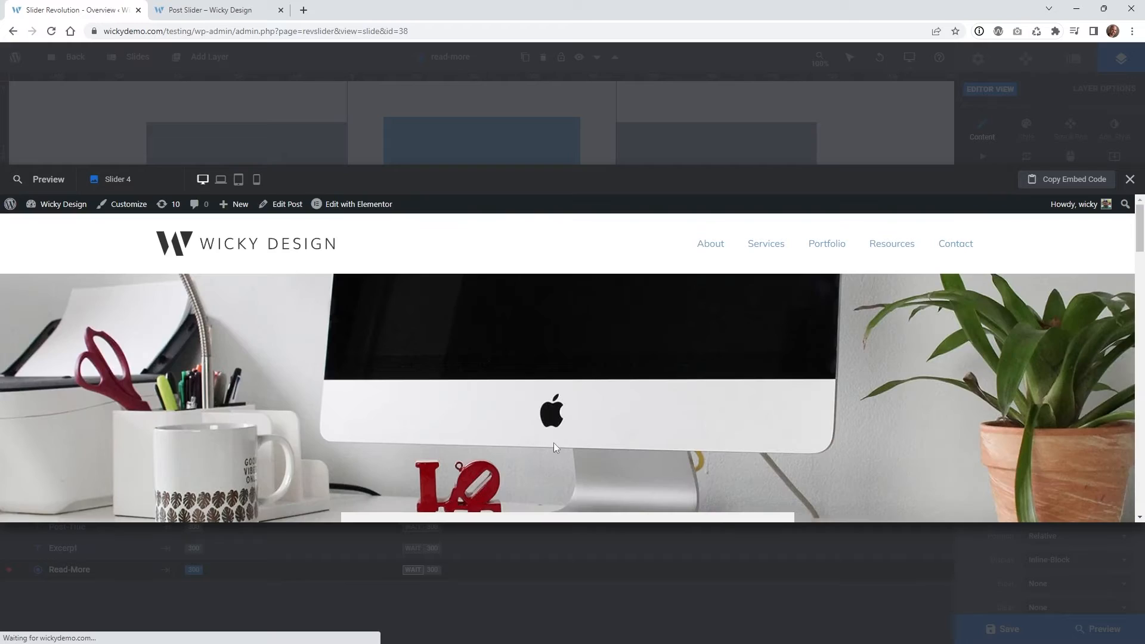
pyautogui.click(1129, 180)
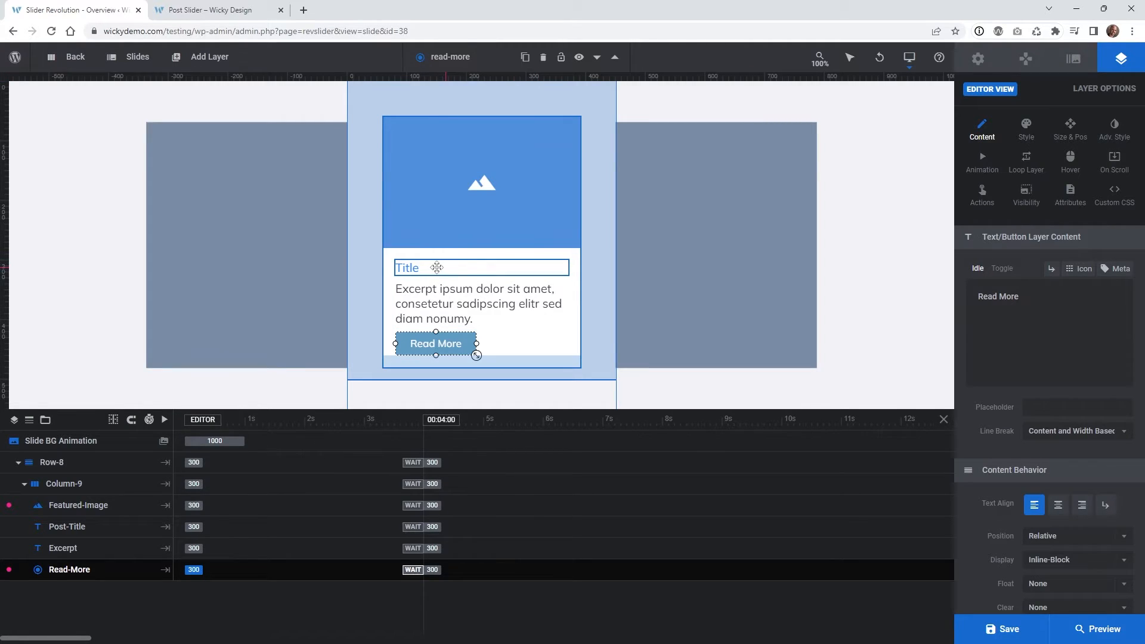
# Replace the Post-Title layer's content with the linked title <a href="{{link}}">{{title}}</a>.
pyautogui.click(437, 268)
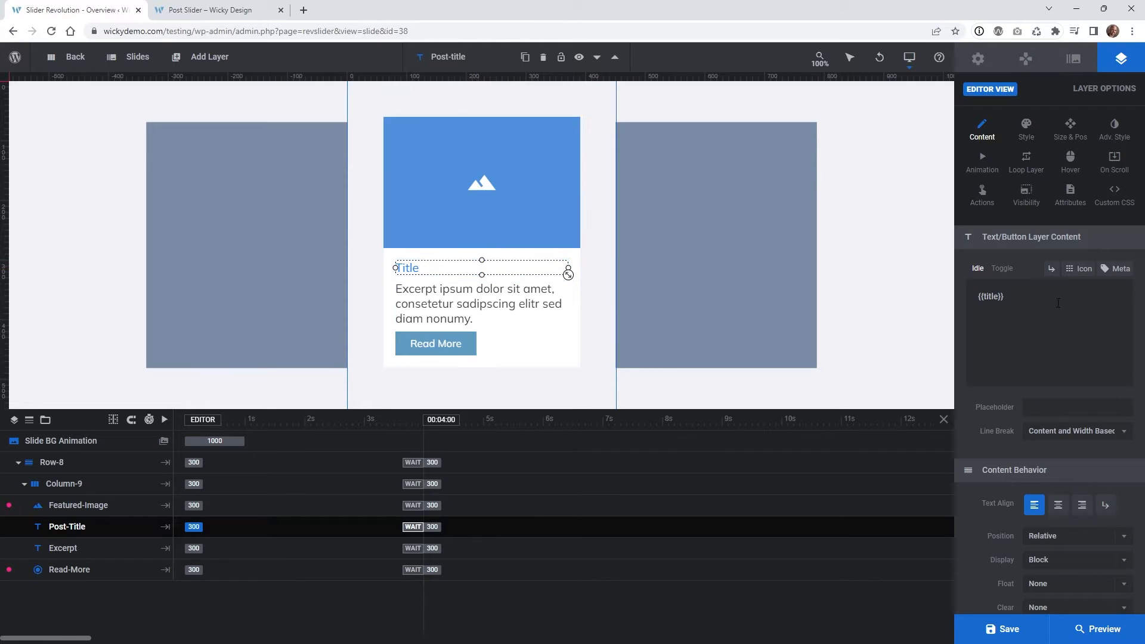
pyautogui.moveTo(1007, 297); pyautogui.dragTo(972, 307)
pyautogui.write('<a href="{{link}}">{{title}}</a>')
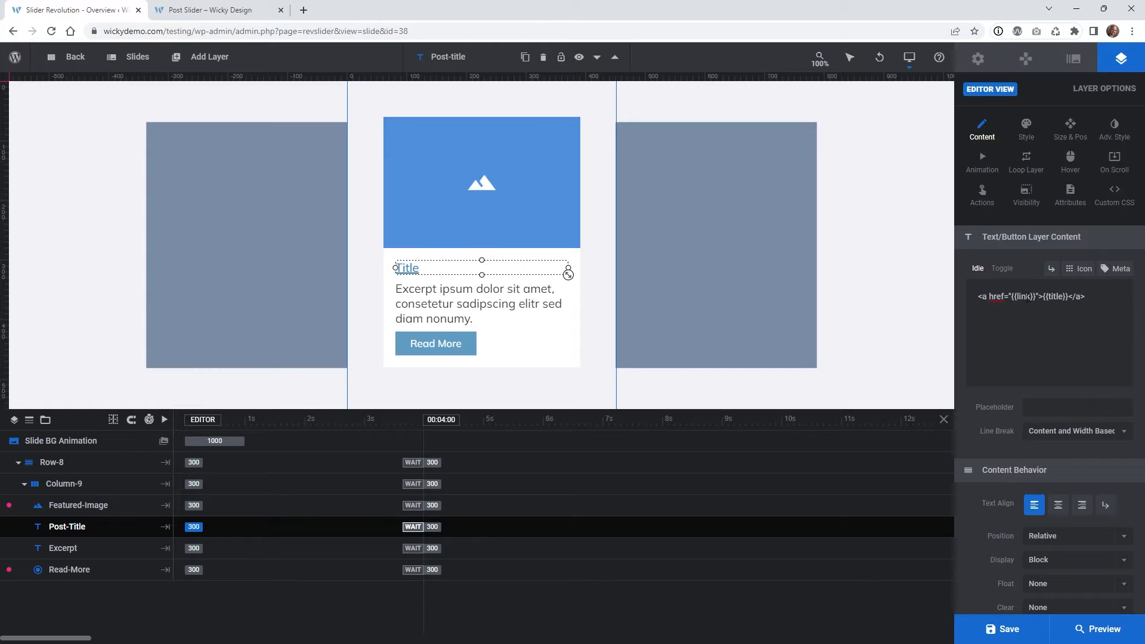
# Review the link, title and closing tags in the Post-Title content and compare with the titles on the published Post Slider page.
pyautogui.moveTo(1038, 296); pyautogui.dragTo(1010, 297)
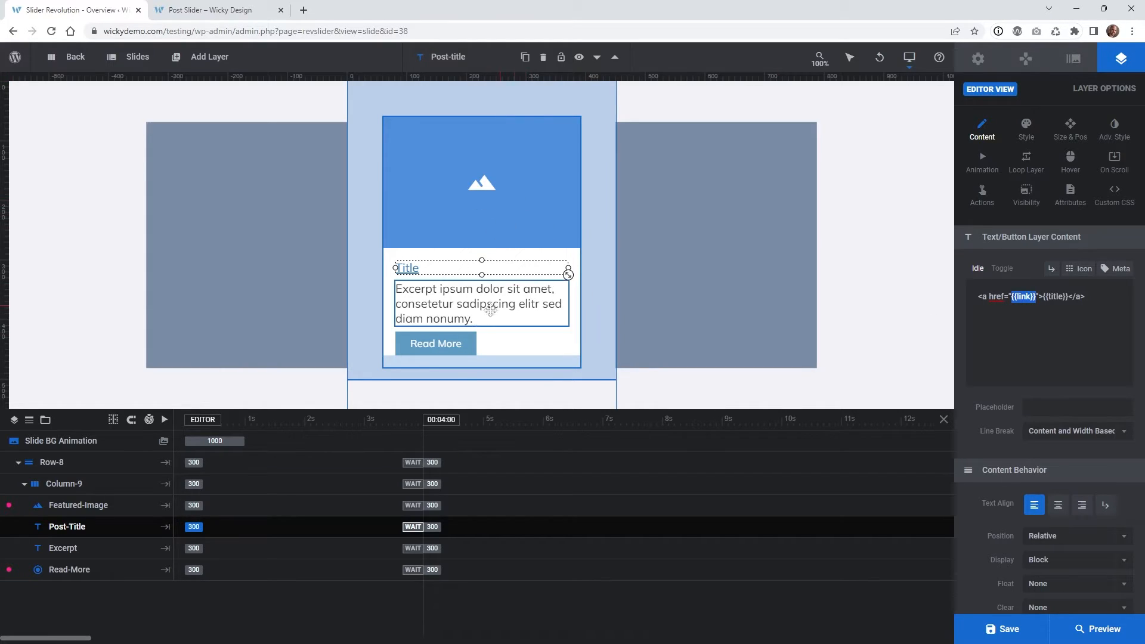
pyautogui.click(1047, 296)
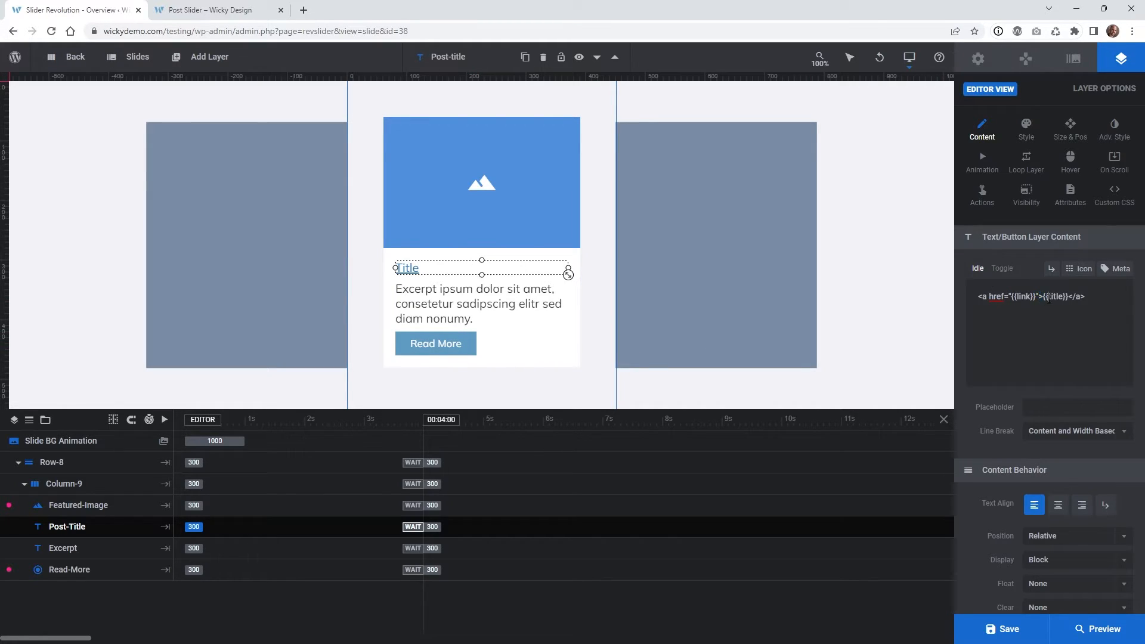
pyautogui.moveTo(1043, 296); pyautogui.dragTo(1068, 301)
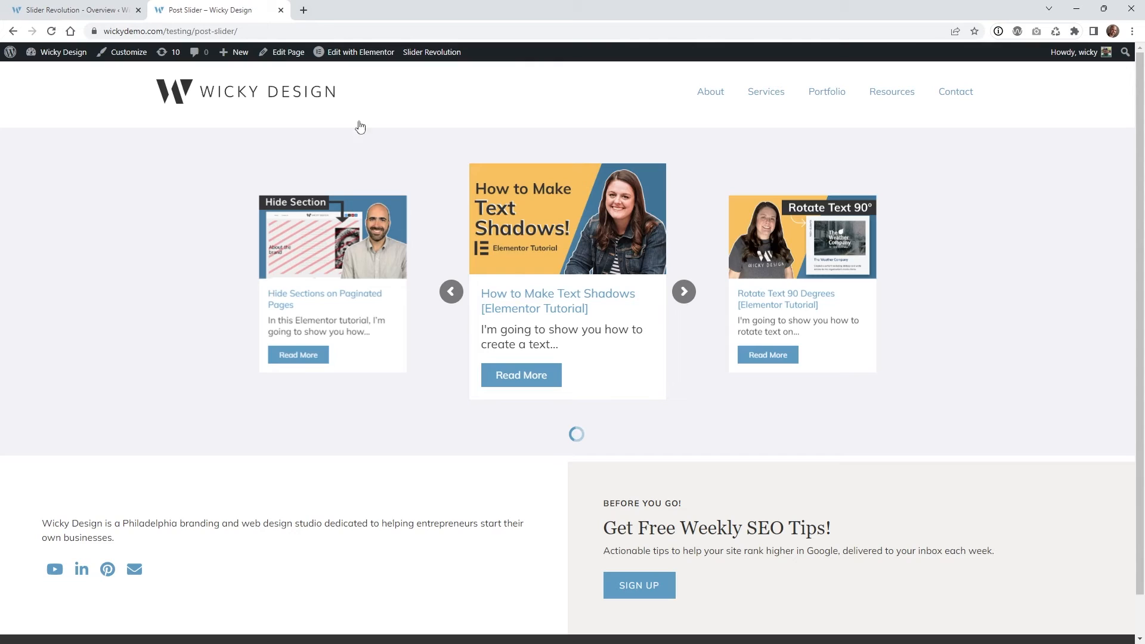
pyautogui.click(251, 10)
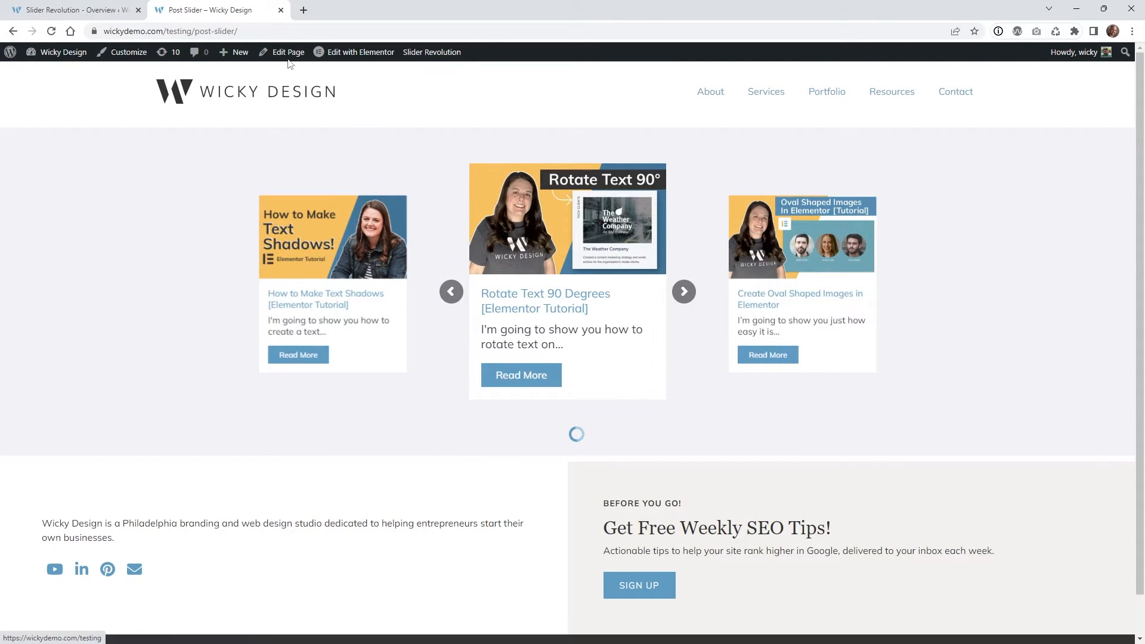
pyautogui.click(89, 10)
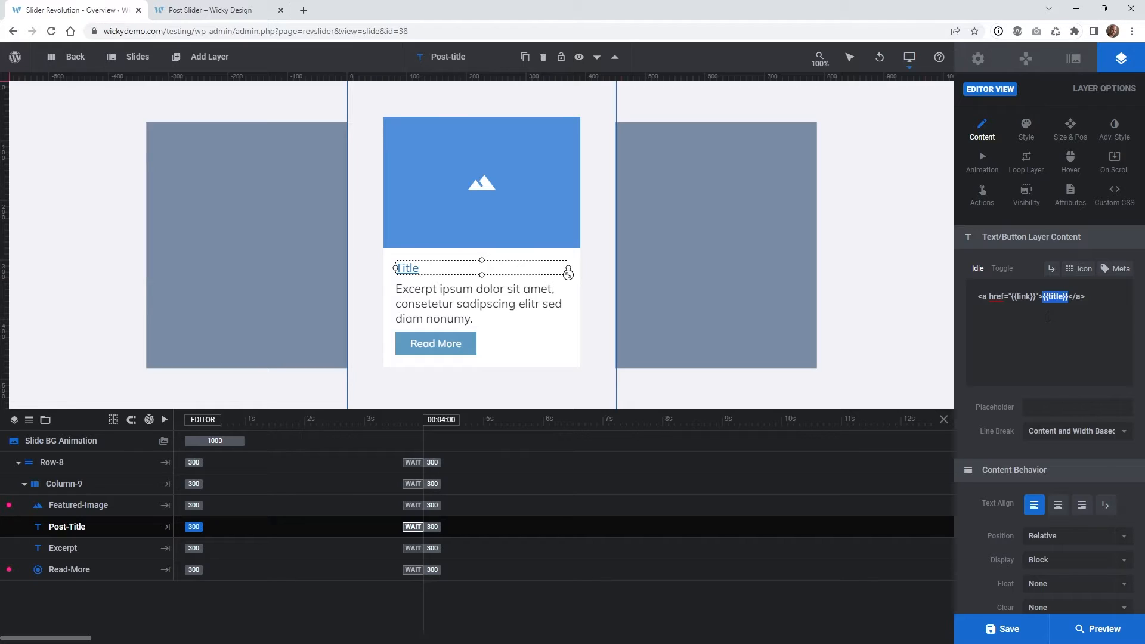
pyautogui.click(1026, 297)
pyautogui.moveTo(1069, 296); pyautogui.dragTo(1086, 301)
# Save the slider and check the linked post titles and their colors in the carousel preview.
pyautogui.click(1005, 631)
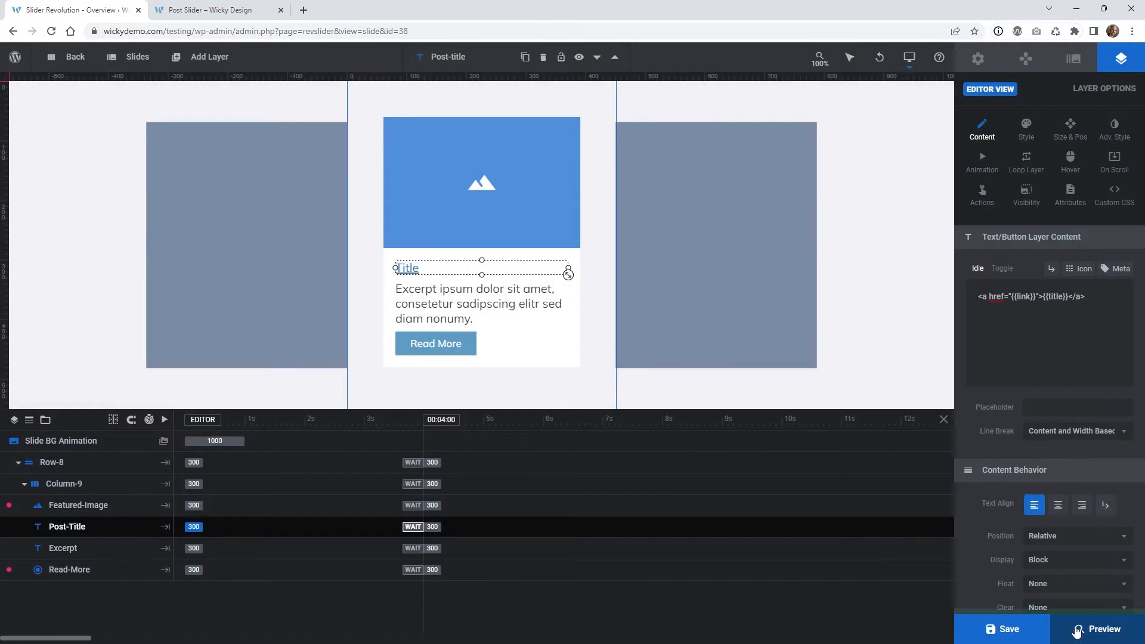
pyautogui.click(1077, 630)
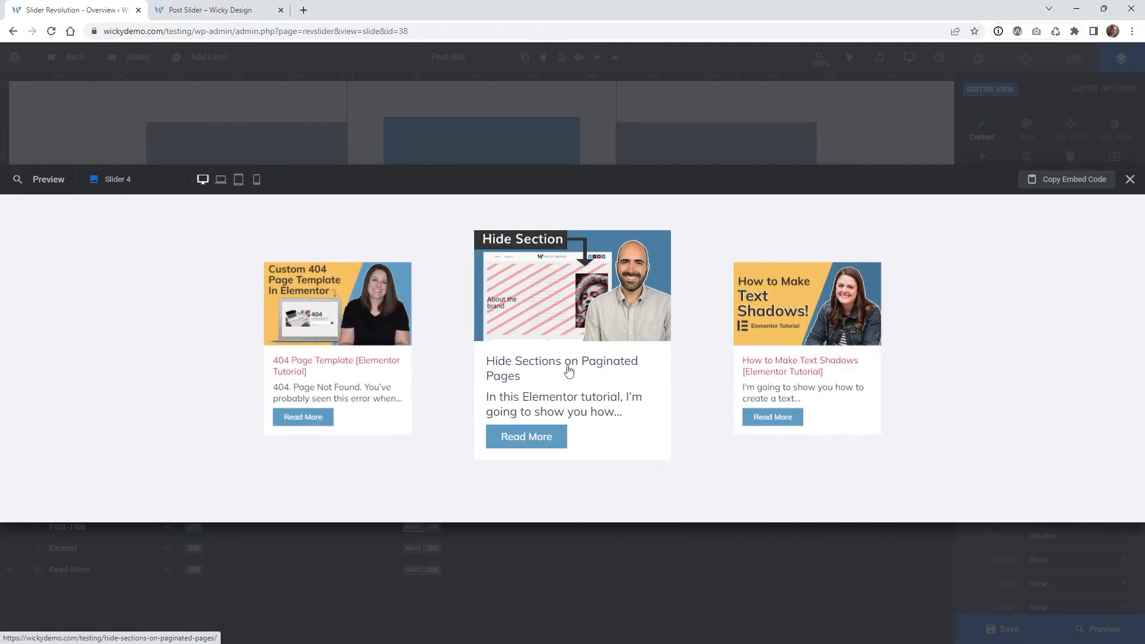
pyautogui.click(1130, 179)
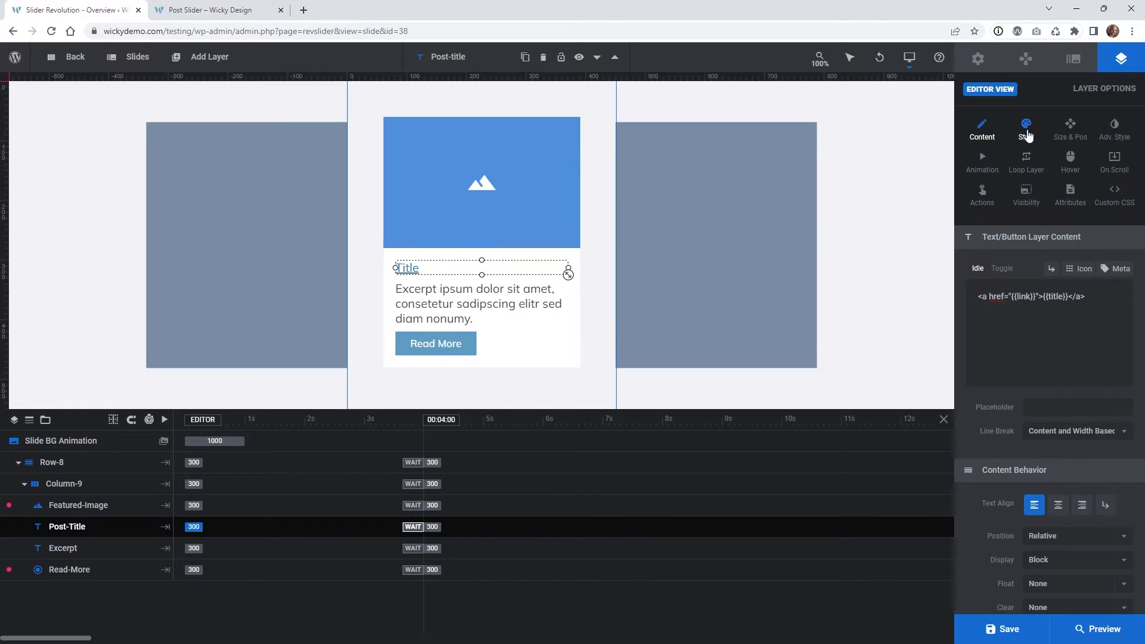
# Inspect the Post-Title layer's style settings for its text color and return to its content settings.
pyautogui.click(1027, 131)
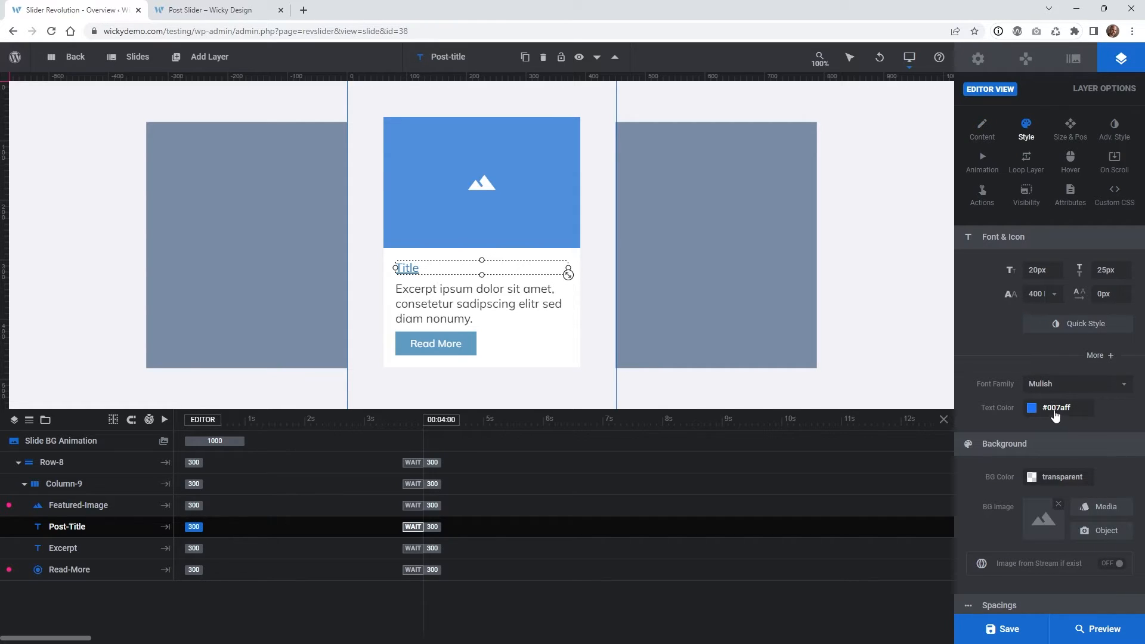
pyautogui.scroll(-5, 995, 391)
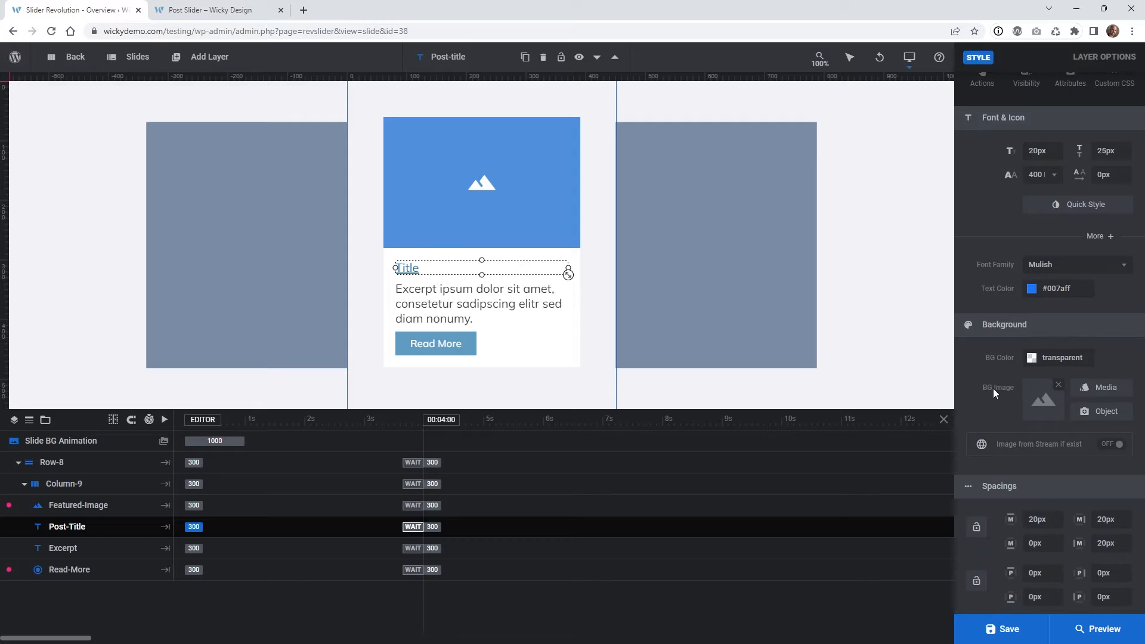
pyautogui.scroll(5, 993, 388)
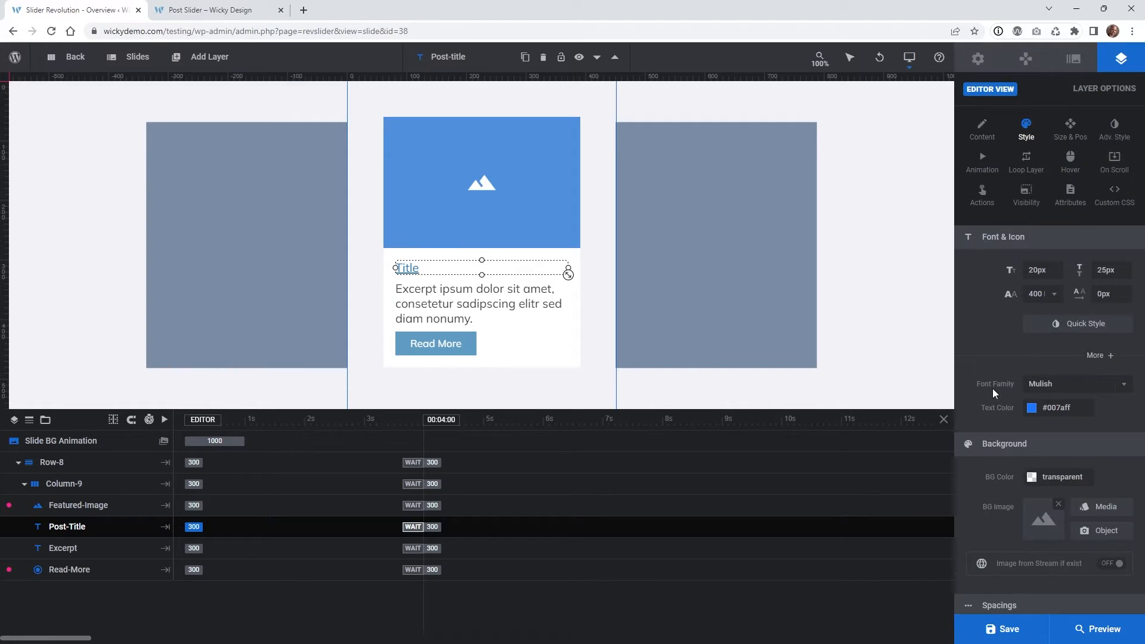
pyautogui.click(983, 133)
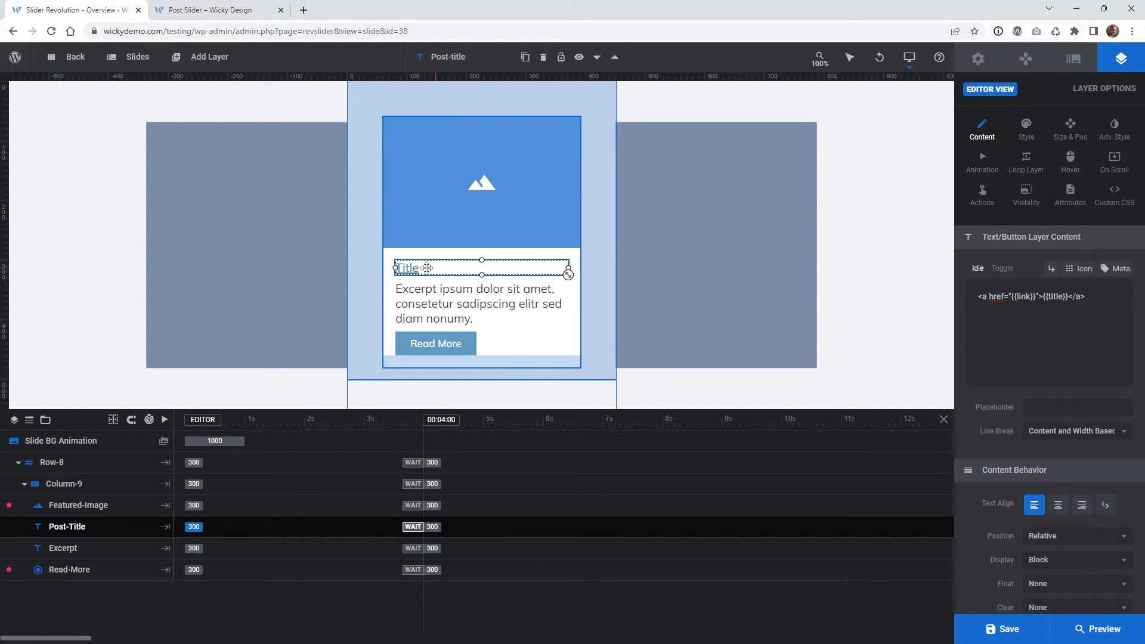
# Assign the class sliderlink to the Post-Title layer in its attributes.
pyautogui.click(1070, 197)
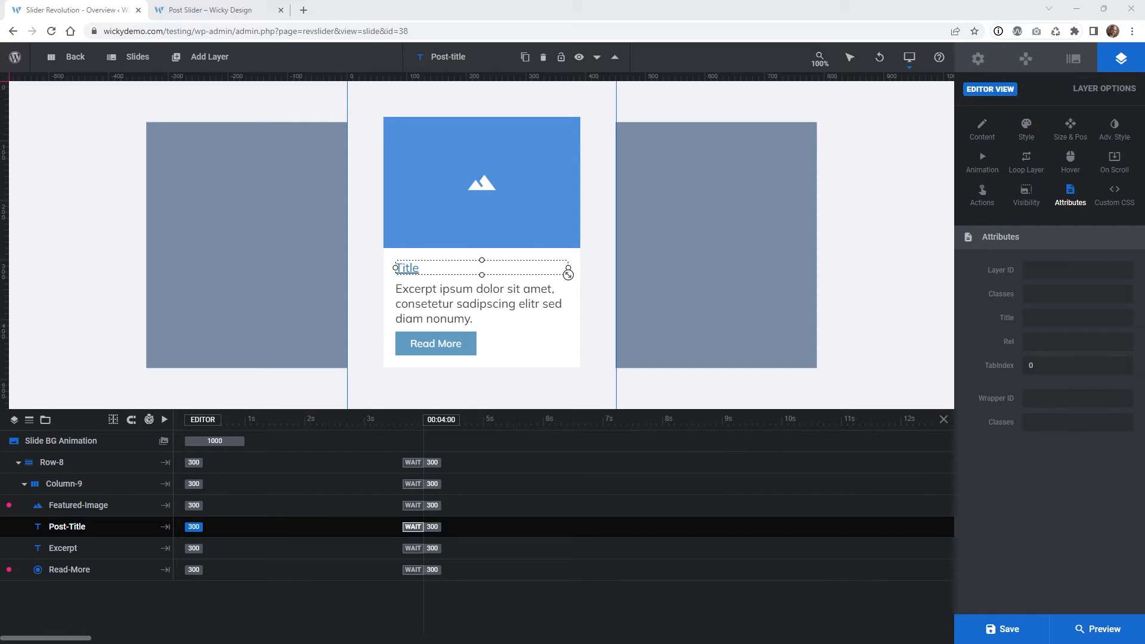
pyautogui.click(1047, 295)
pyautogui.write('sliderlink')
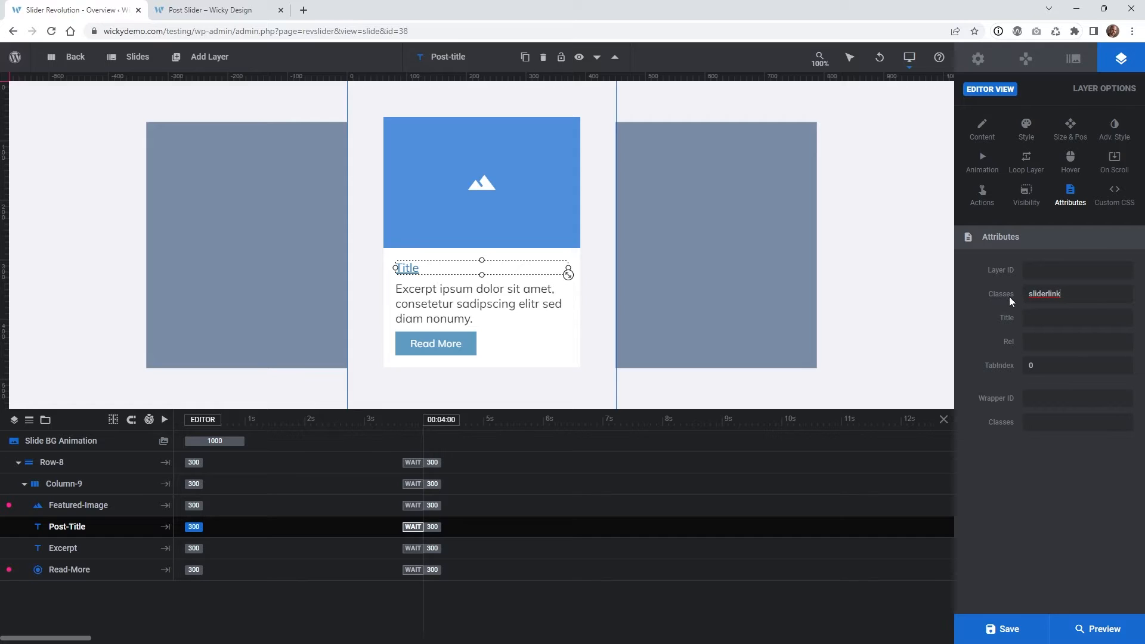
pyautogui.hotkey('shift', 'Left')
pyautogui.hotkey('shift', 'Left')
pyautogui.hotkey('shift', 'Left')
pyautogui.hotkey('shift', 'Left')
pyautogui.click(1050, 468)
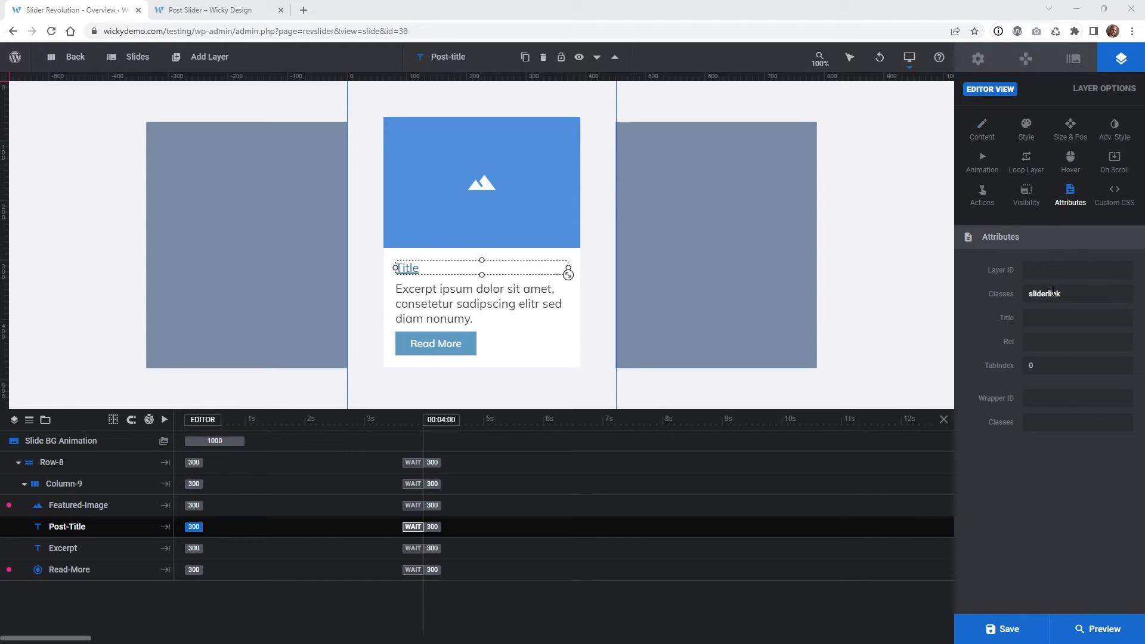
# Add the custom CSS rule .sliderlink a{color:#5D9CC5} to the slider module.
pyautogui.click(984, 68)
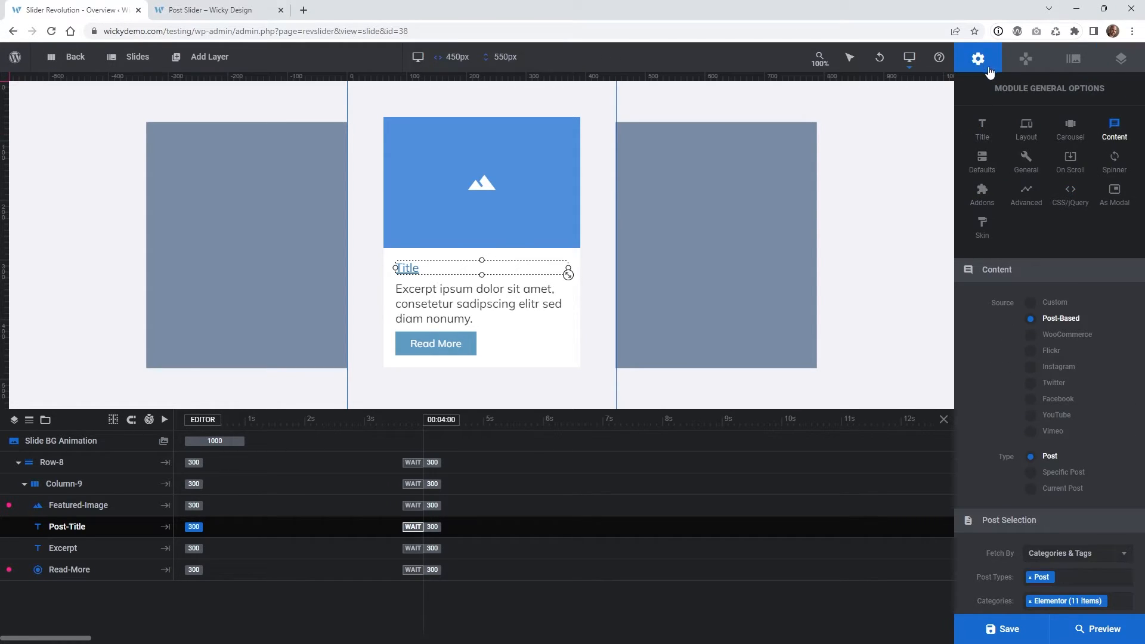
pyautogui.click(1072, 196)
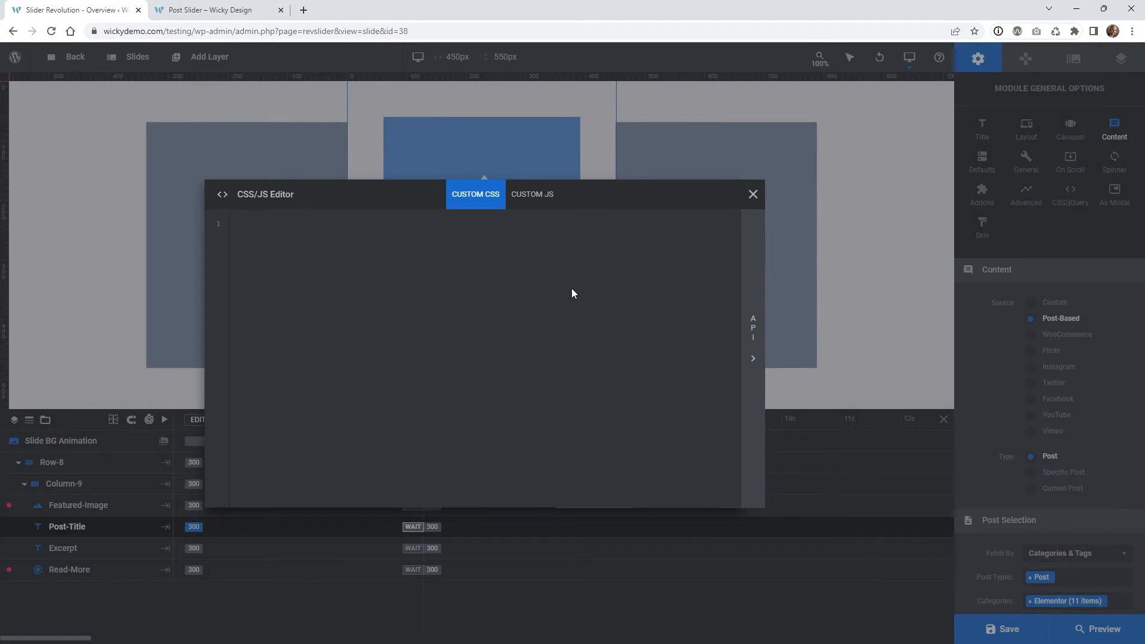
pyautogui.write('.sliderlink a{color:#5D9CC5}')
pyautogui.click(339, 224)
pyautogui.moveTo(330, 223); pyautogui.dragTo(352, 224)
pyautogui.click(429, 258)
pyautogui.click(754, 194)
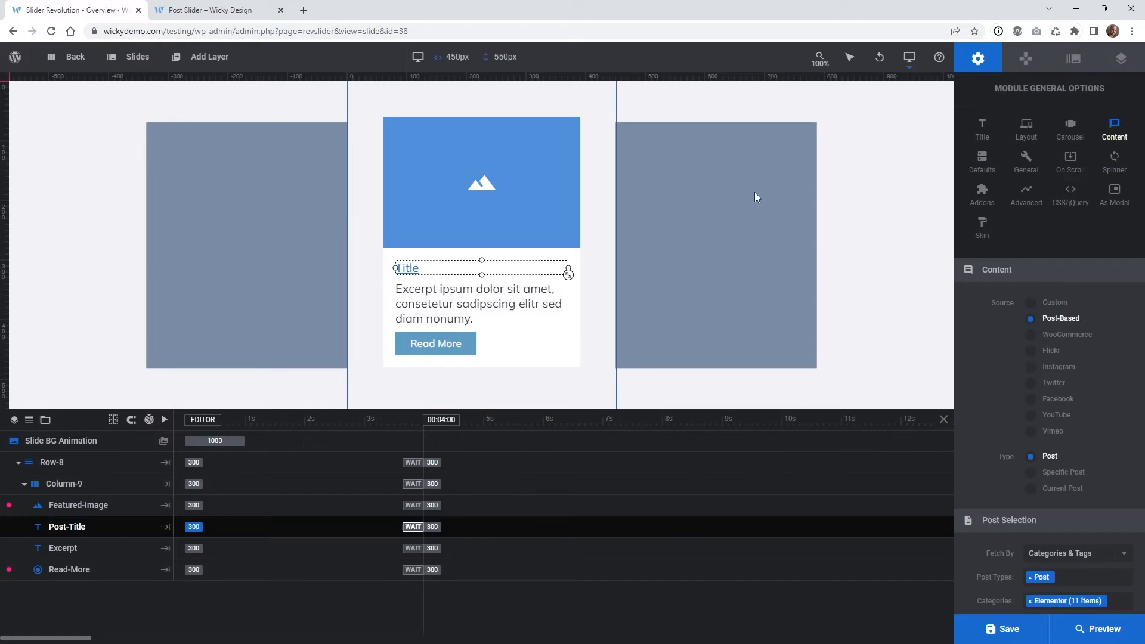
# Save the slider, check the title link colors in the carousel preview, and open the 404 Page Template post through its Read More button.
pyautogui.click(1004, 633)
pyautogui.click(1075, 632)
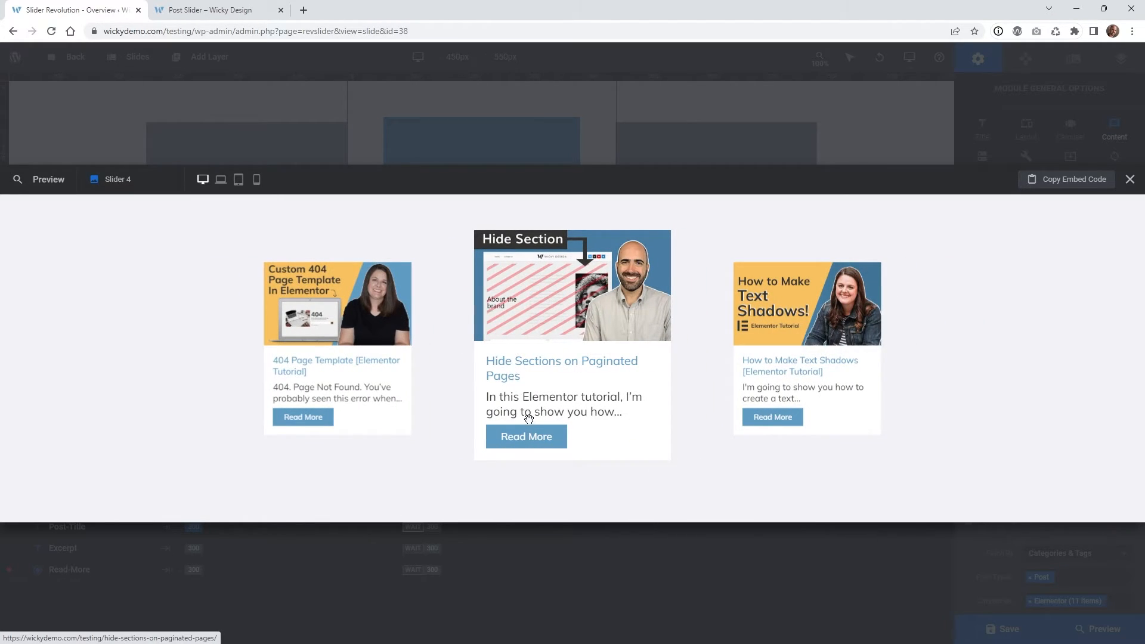
pyautogui.moveTo(532, 399); pyautogui.dragTo(578, 402)
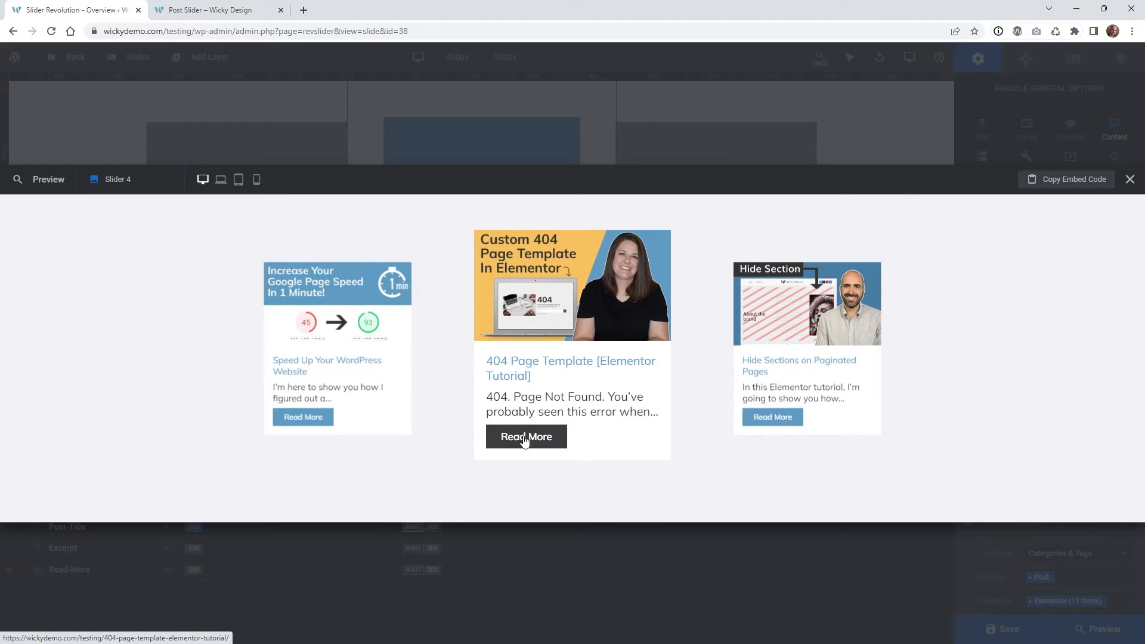
pyautogui.click(554, 442)
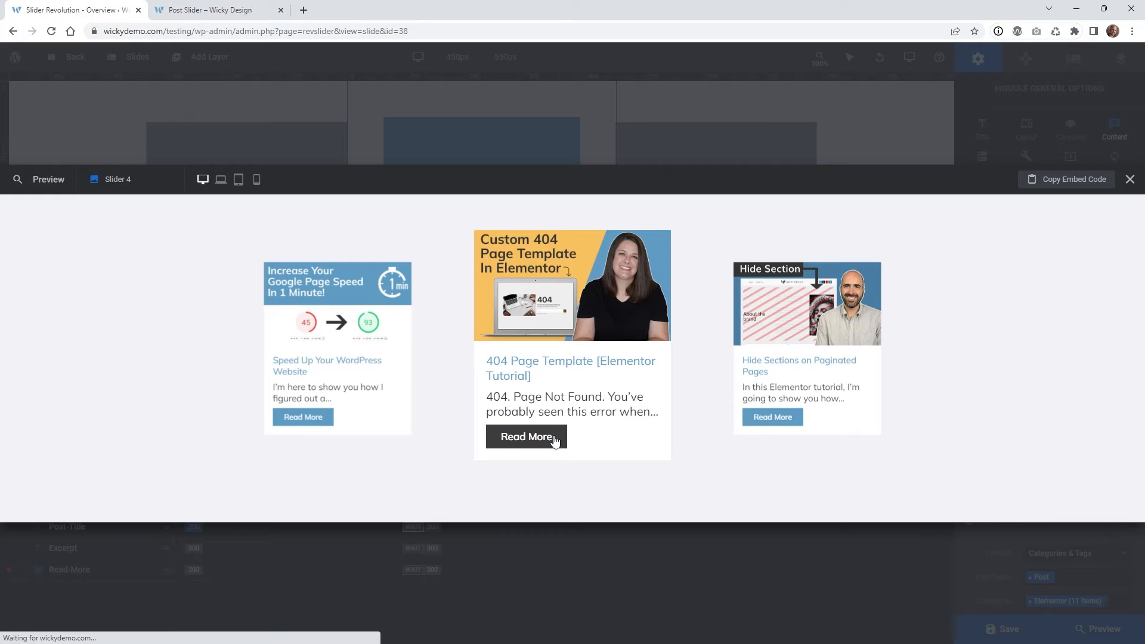
# Advance the carousel on the published Post Slider page and compare it with swiping in a freshly opened preview of the edited slider.
pyautogui.hotkey('ctrl', 'Tab')
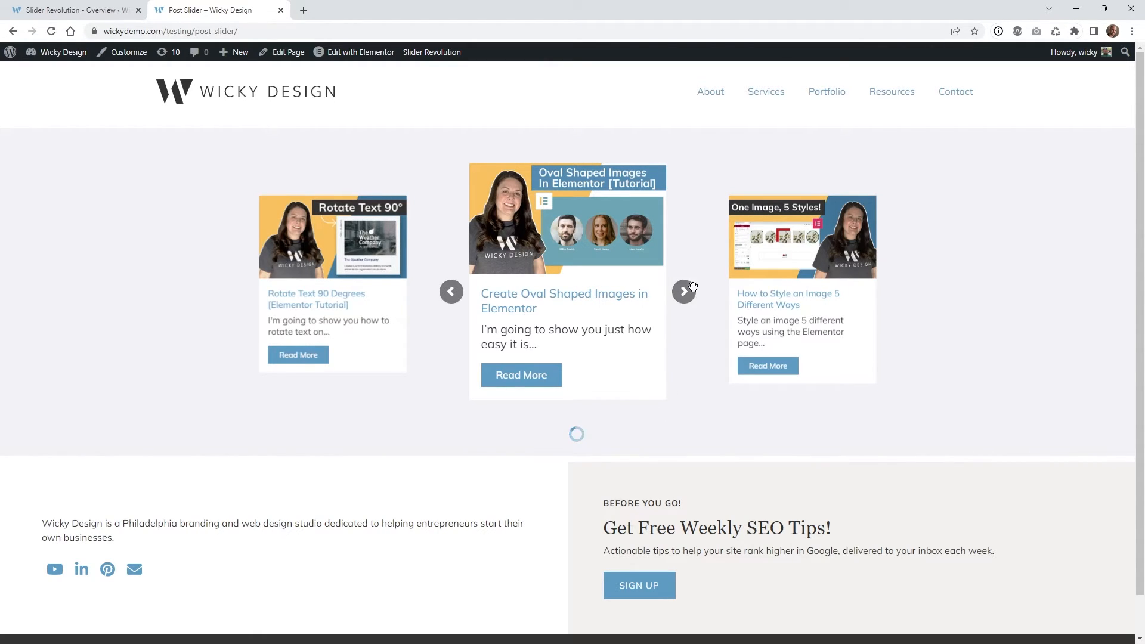
pyautogui.click(691, 303)
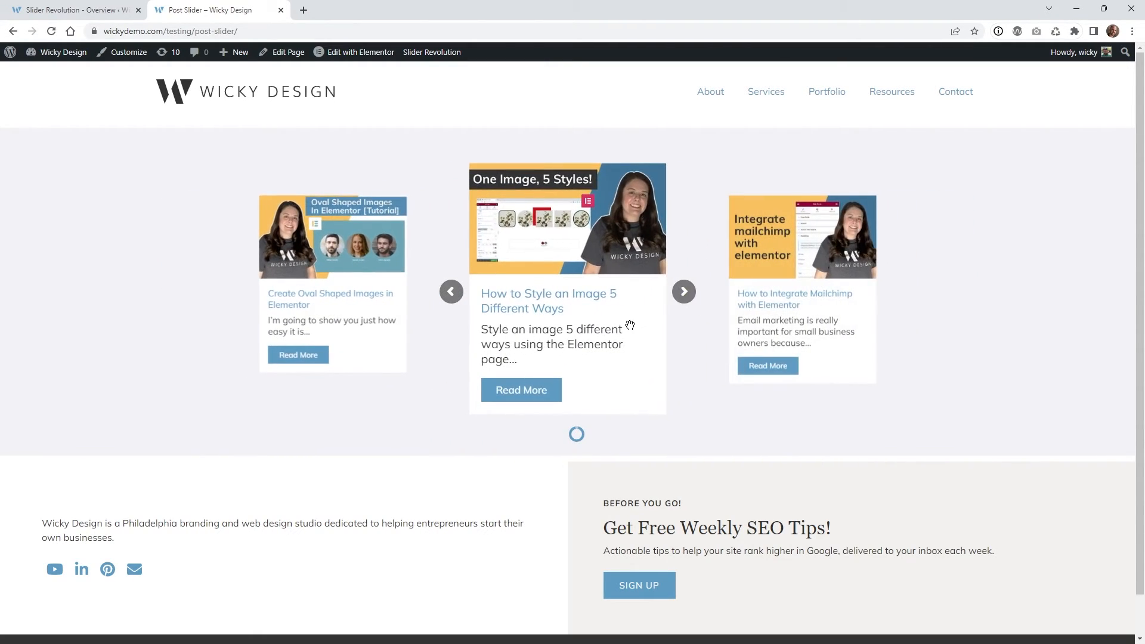
pyautogui.click(84, 11)
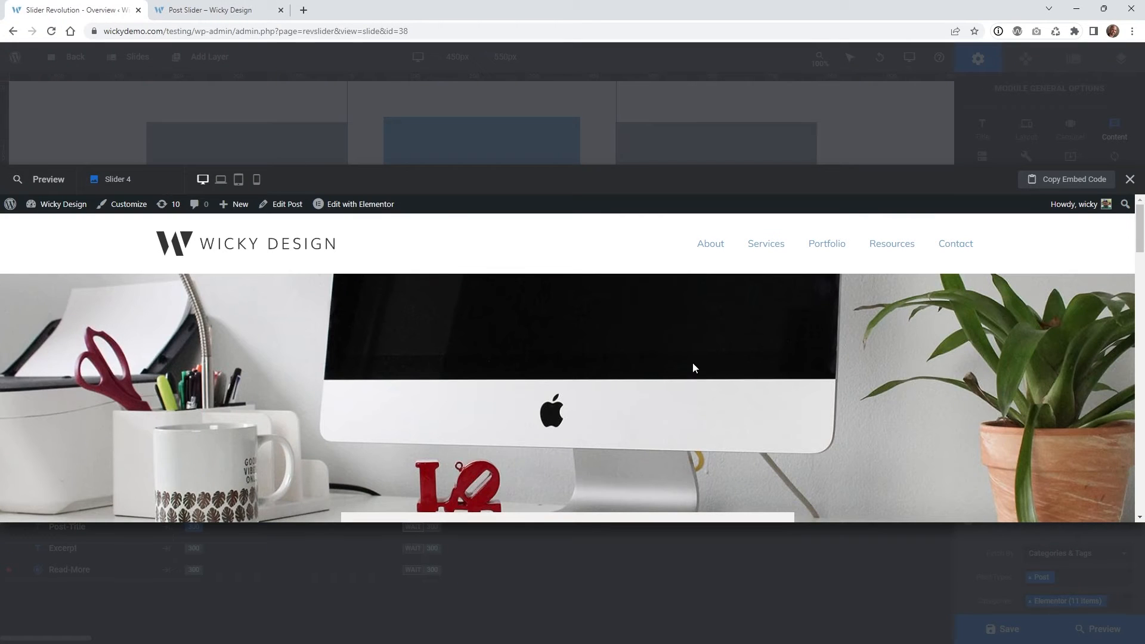
pyautogui.click(1130, 180)
pyautogui.click(1087, 634)
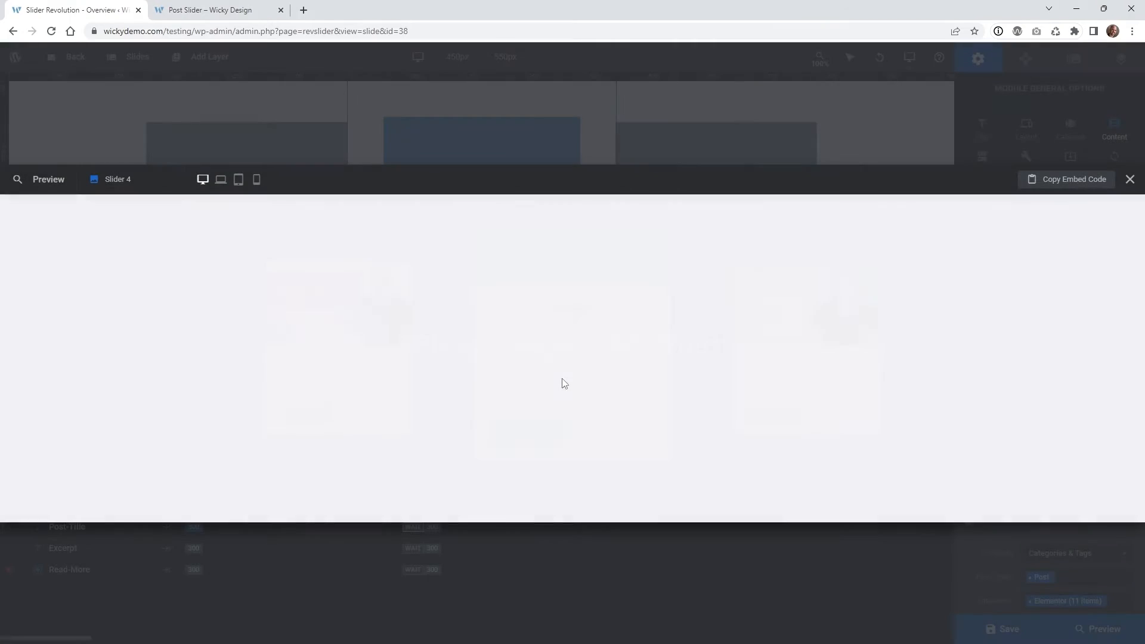
pyautogui.moveTo(609, 370); pyautogui.dragTo(488, 378)
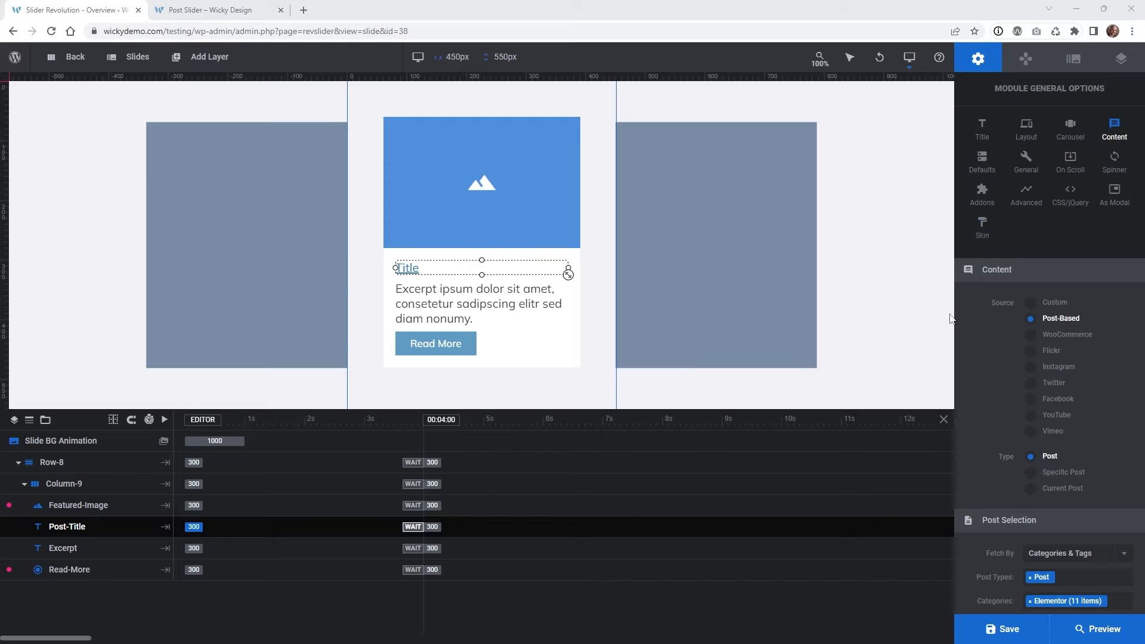
# Look over the module's navigation options and the arrows on the published Post Slider page for reference.
pyautogui.click(1026, 59)
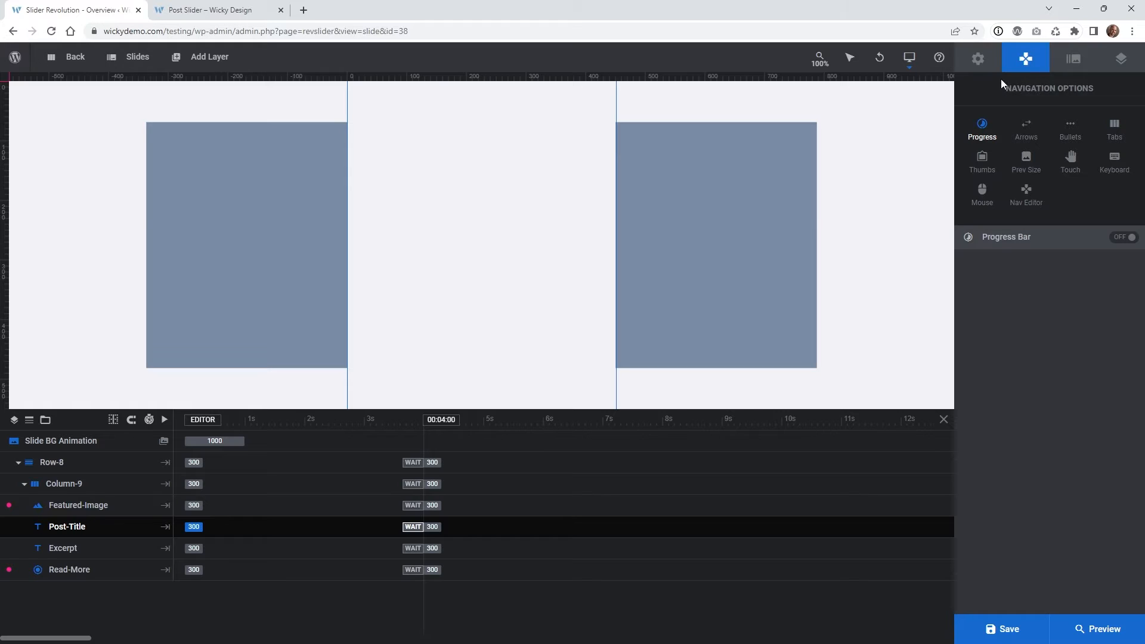
pyautogui.click(981, 60)
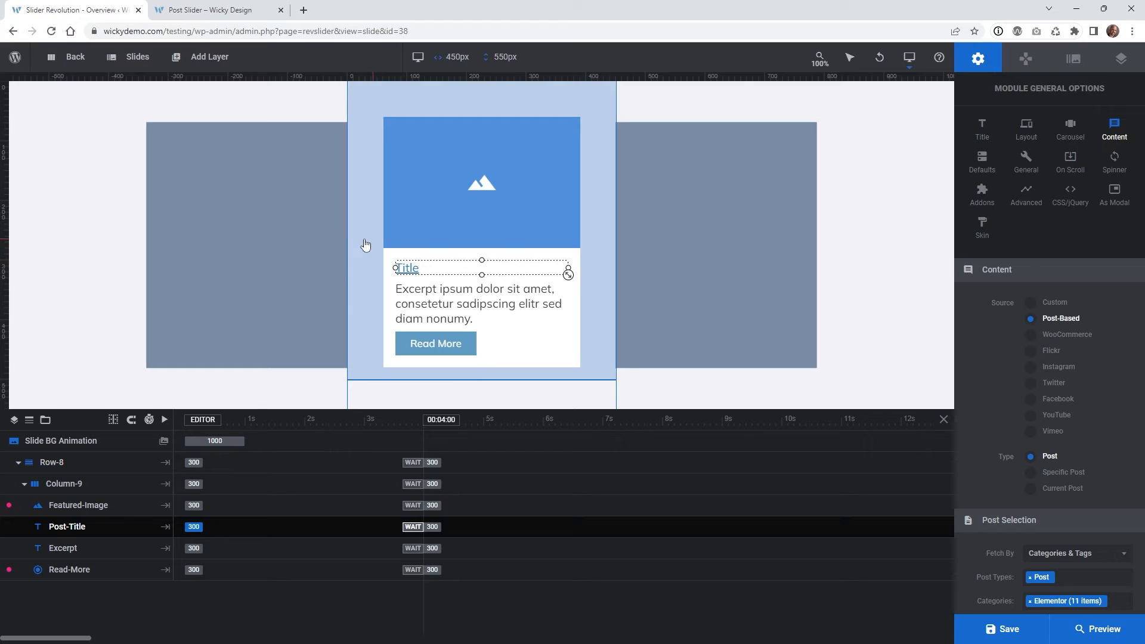
pyautogui.hotkey('ctrl', 'Tab')
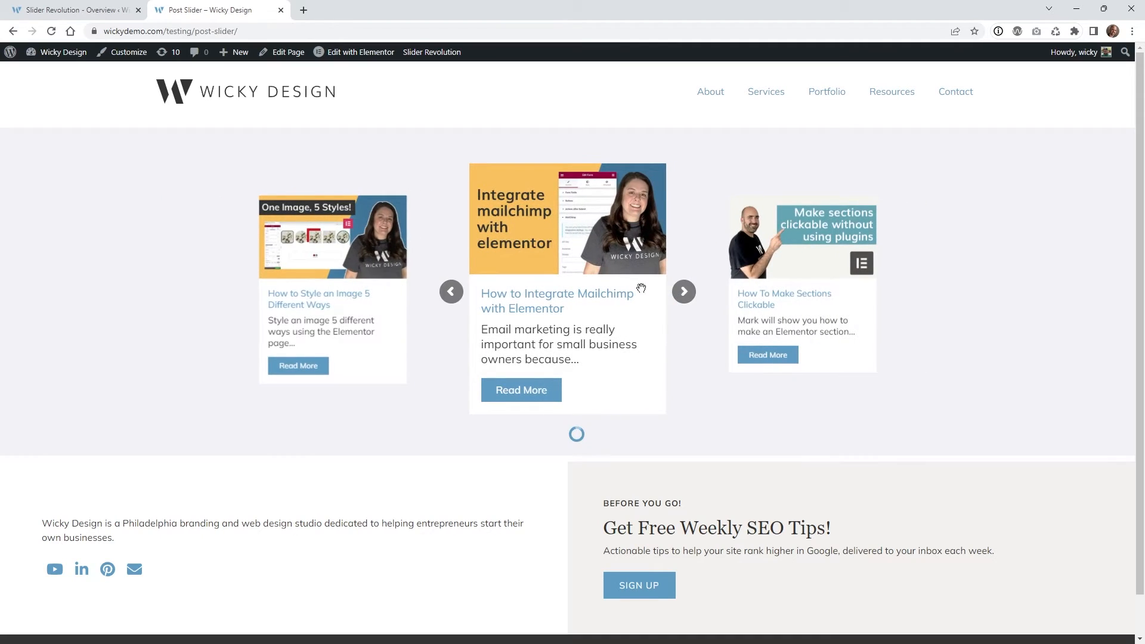
pyautogui.click(112, 7)
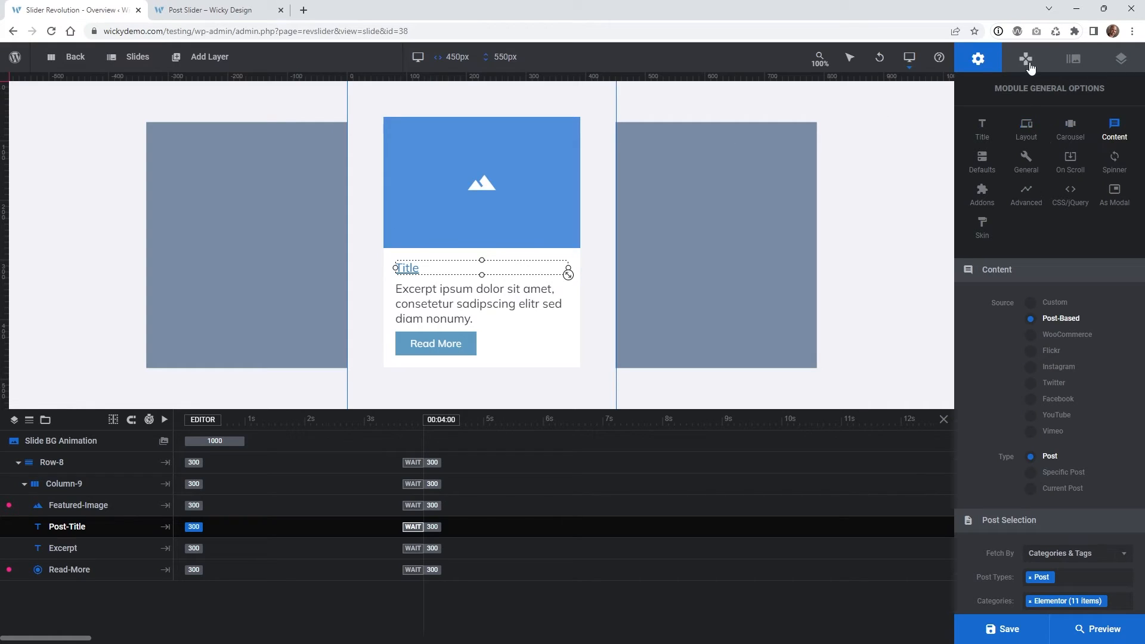
# Turn on the carousel's navigation arrows and align both the left and right arrow by Content.
pyautogui.click(1026, 58)
pyautogui.click(1027, 133)
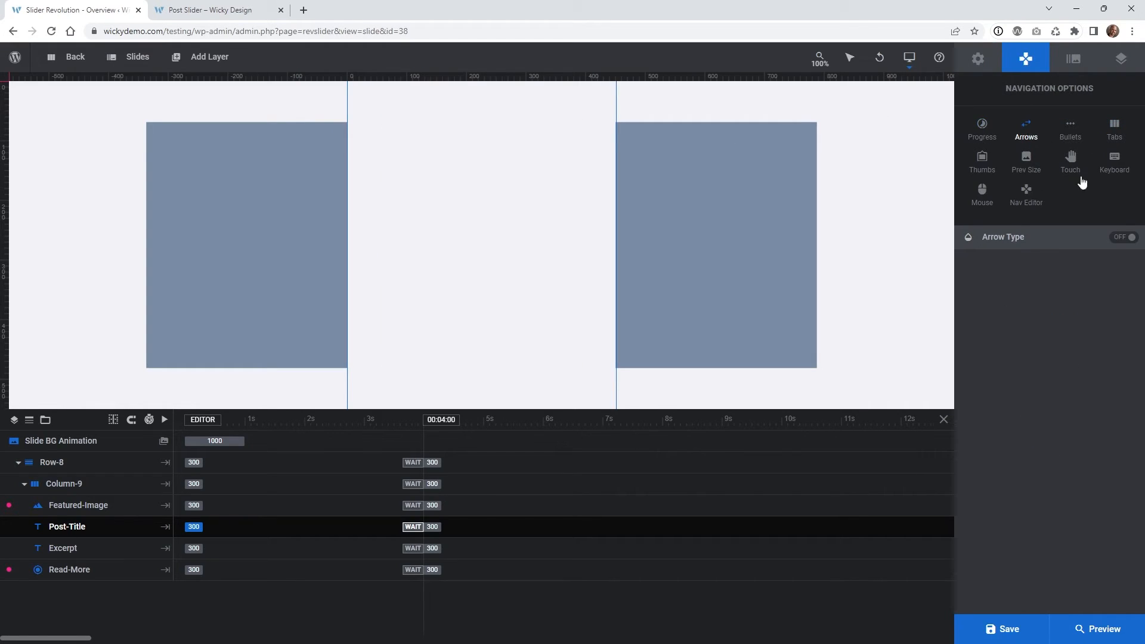
pyautogui.click(1124, 238)
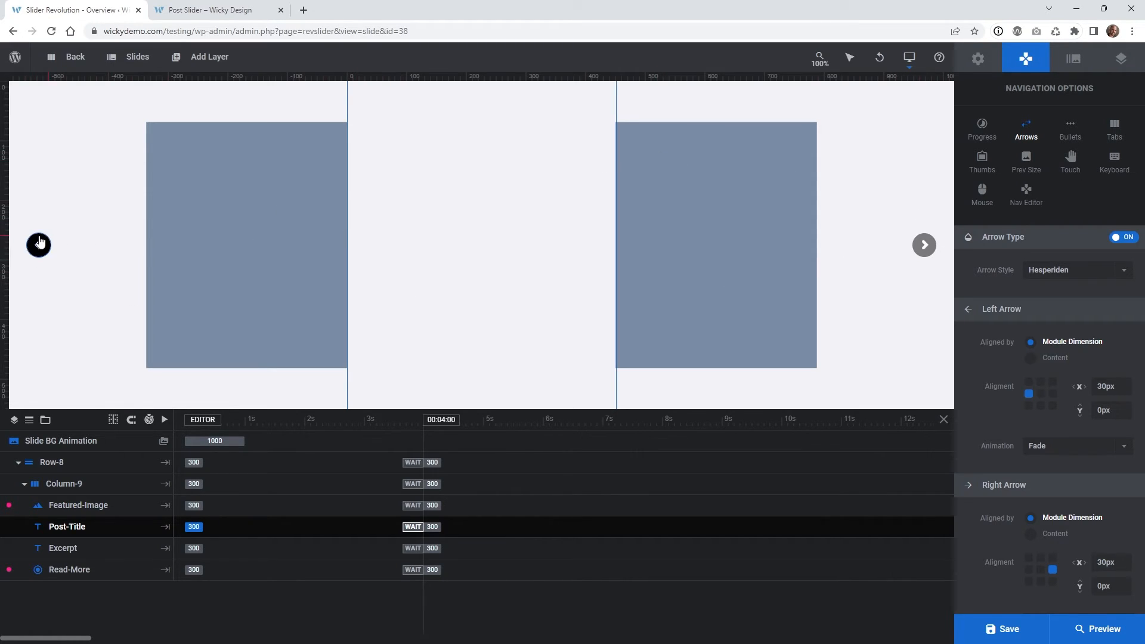
pyautogui.click(1044, 359)
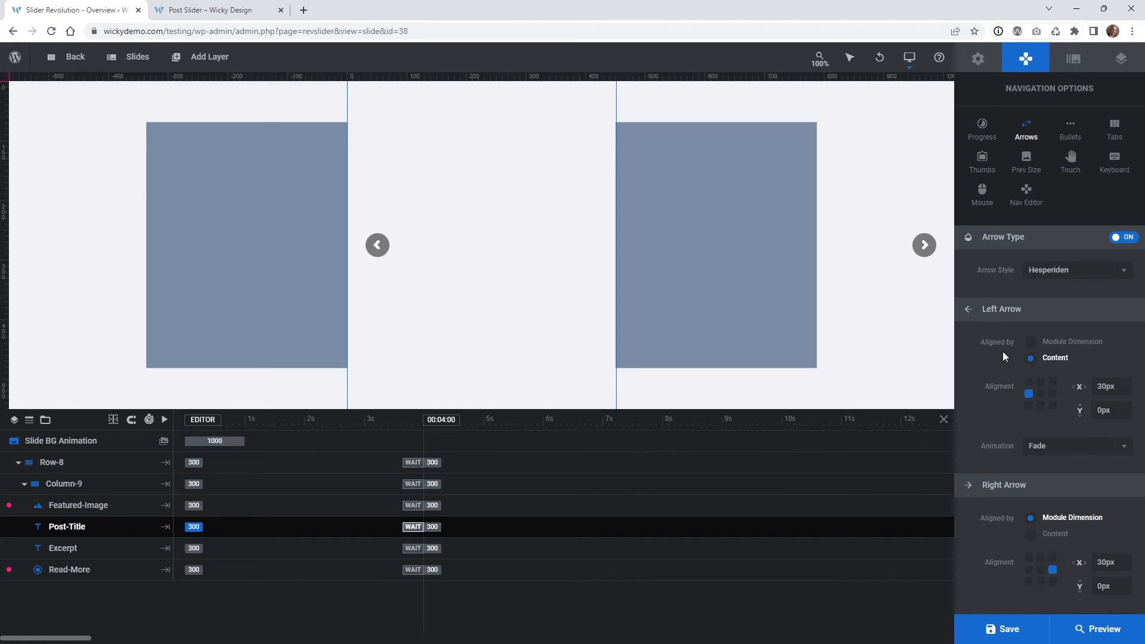
pyautogui.scroll(-1, 1003, 352)
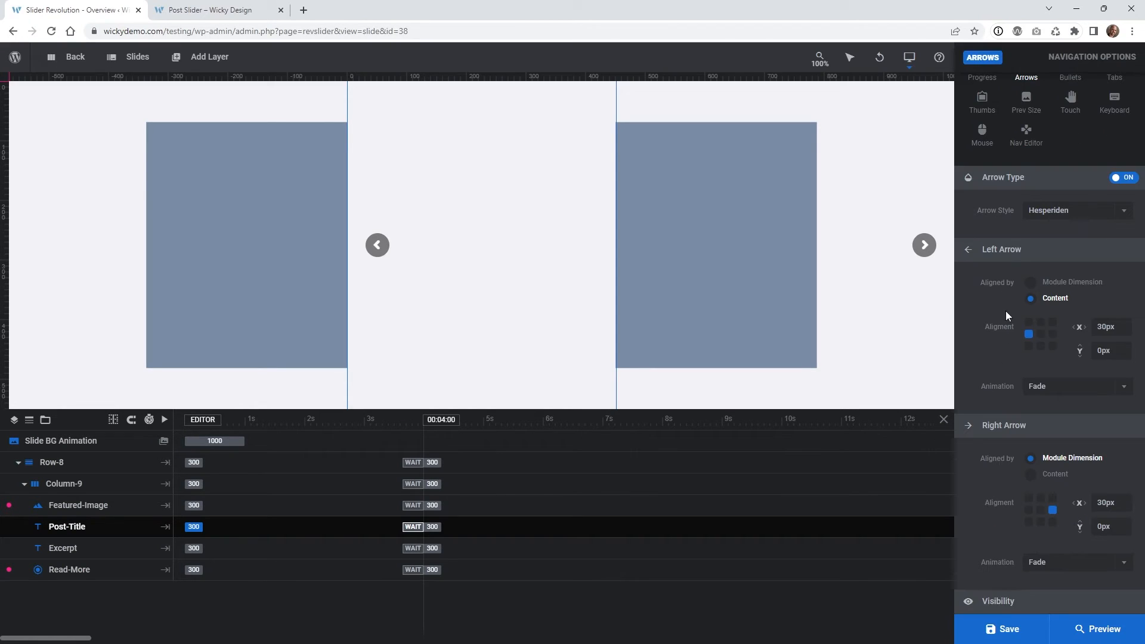
pyautogui.click(1045, 474)
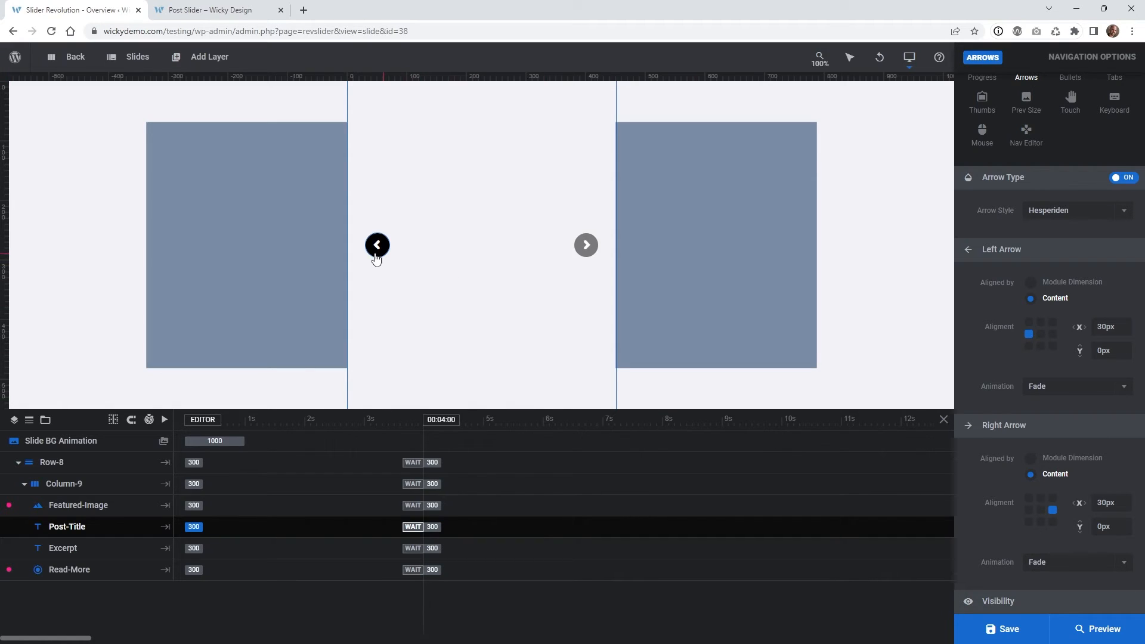
# Try the Hades and Bordered Arrows styles on the navigation arrows and return to Hesperiden.
pyautogui.click(1051, 216)
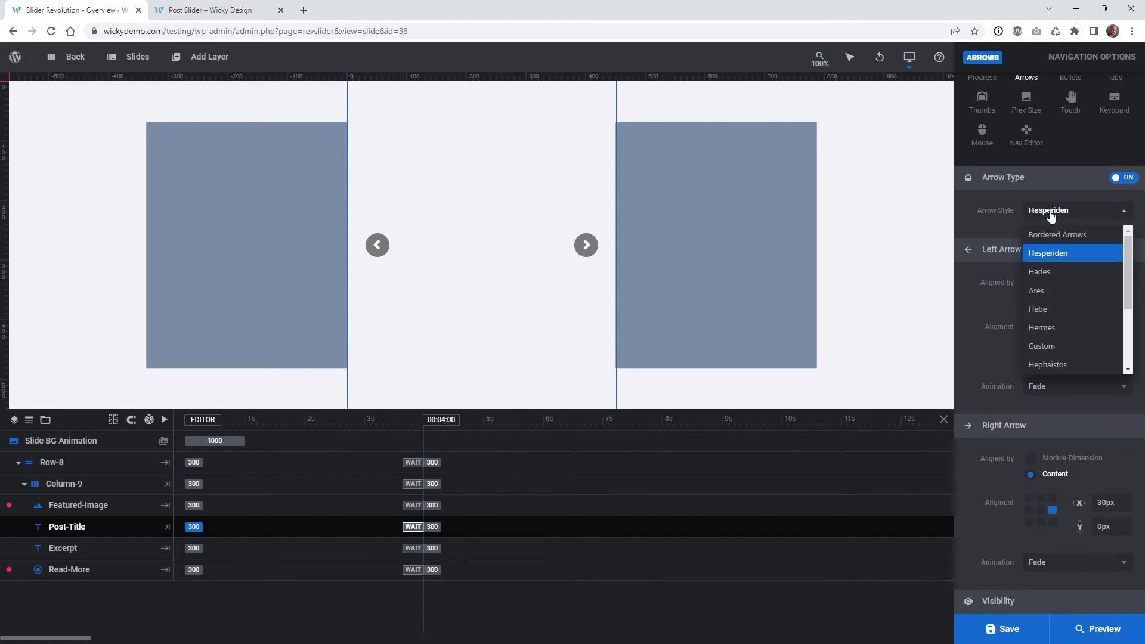
pyautogui.click(1065, 272)
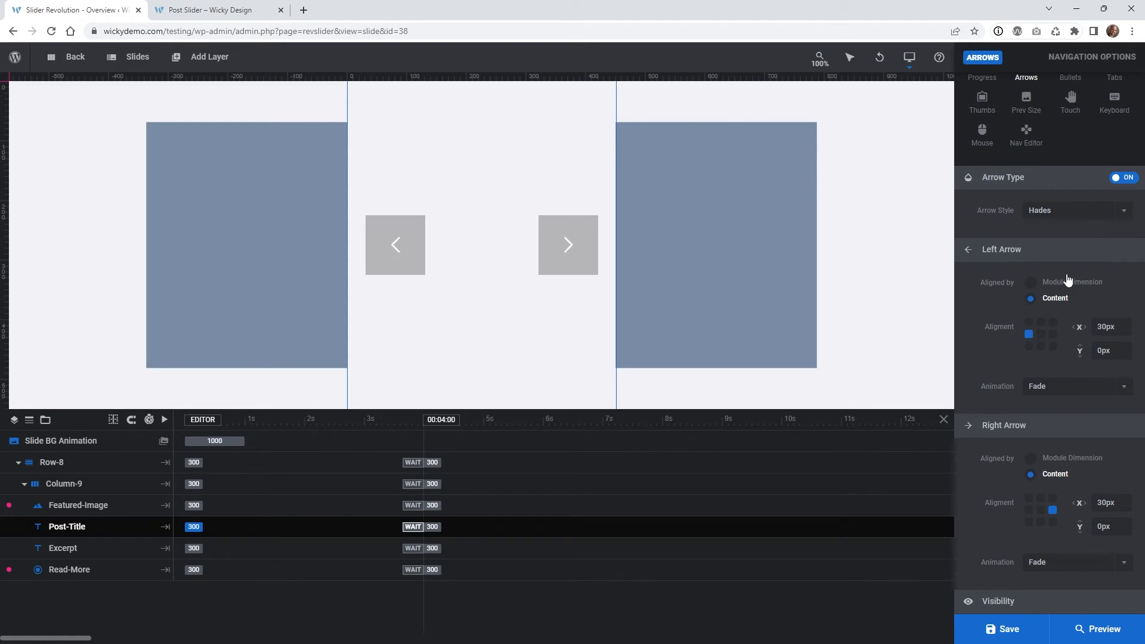
pyautogui.click(1065, 212)
pyautogui.click(1067, 235)
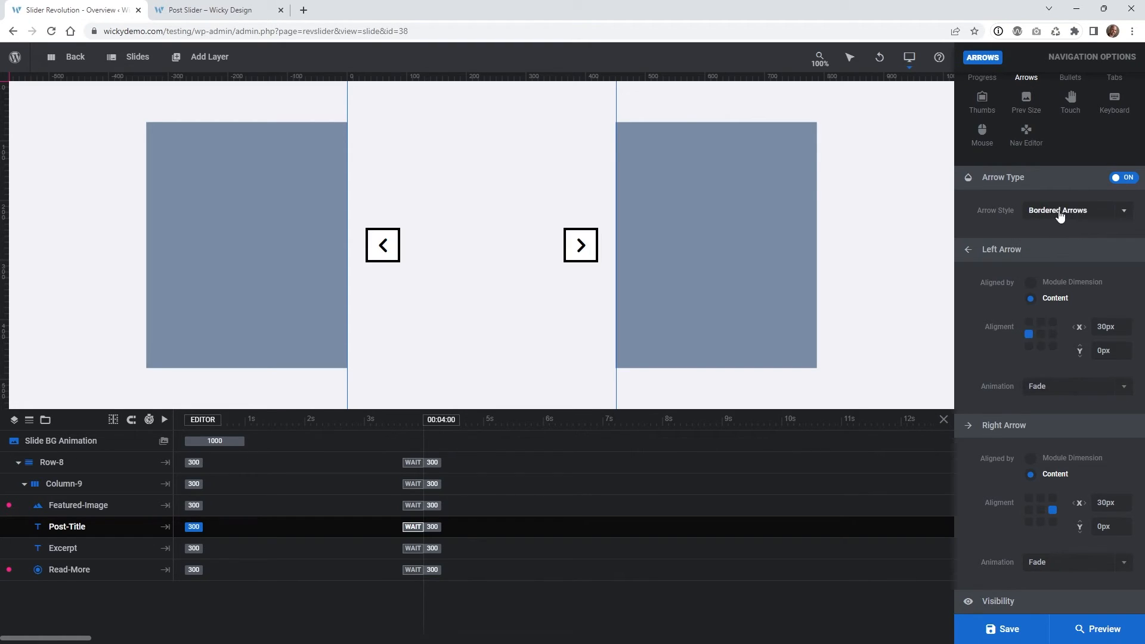
pyautogui.click(1061, 216)
pyautogui.click(1056, 253)
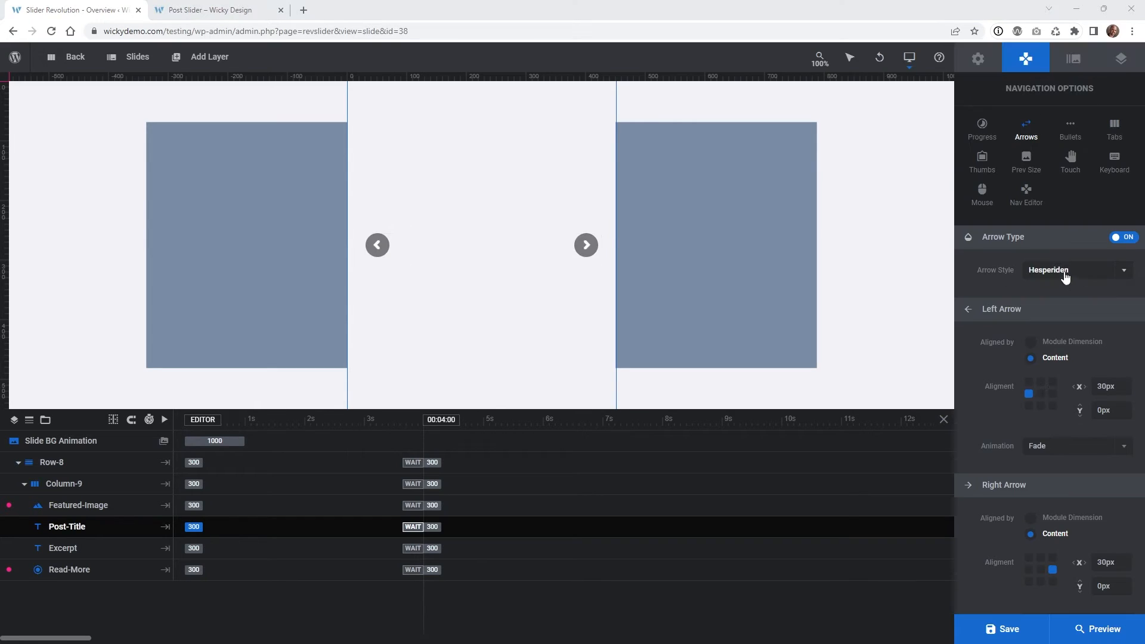
pyautogui.click(1037, 275)
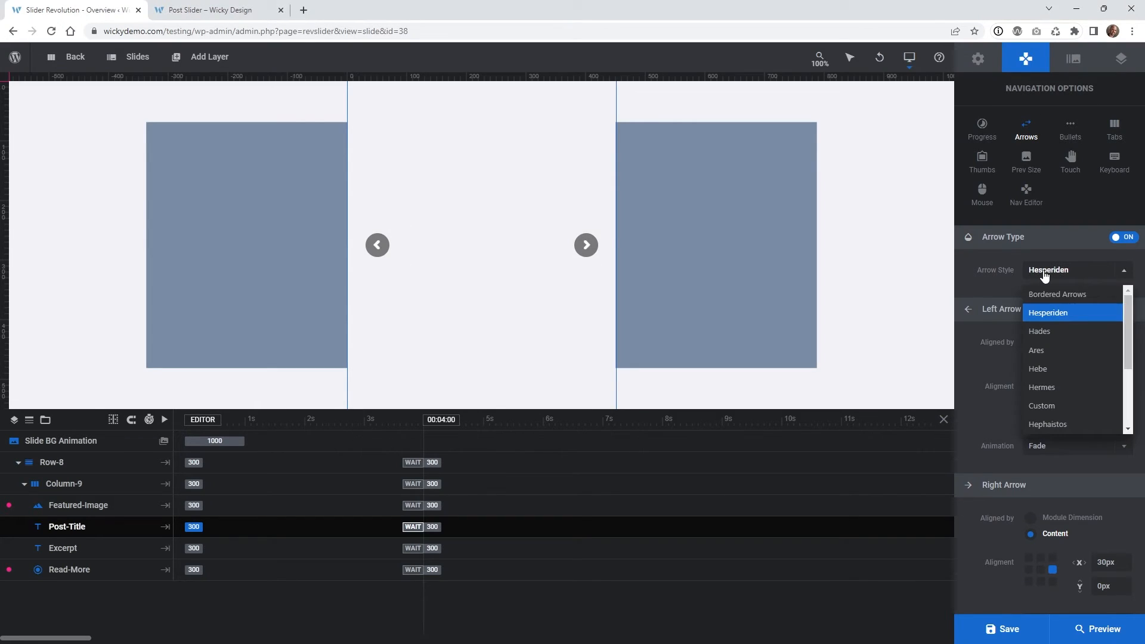
pyautogui.click(1044, 273)
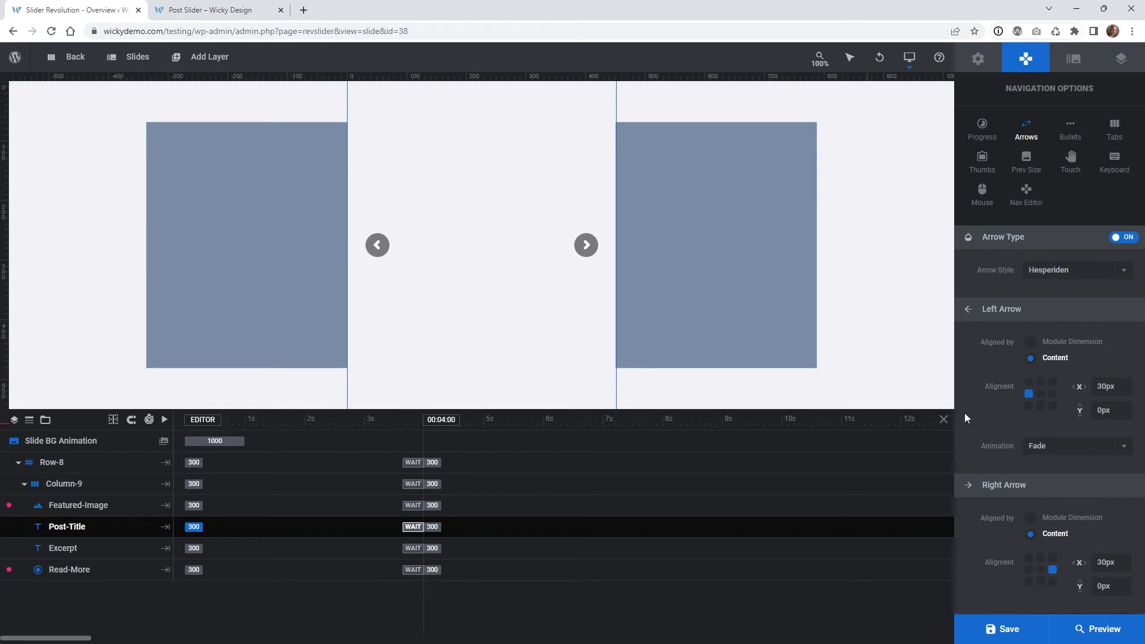
# Set the horizontal (X) offset of both the left and right navigation arrows to 10px.
pyautogui.doubleClick(1113, 386)
pyautogui.write('10')
pyautogui.press('Tab')
pyautogui.scroll(-2, 1084, 374)
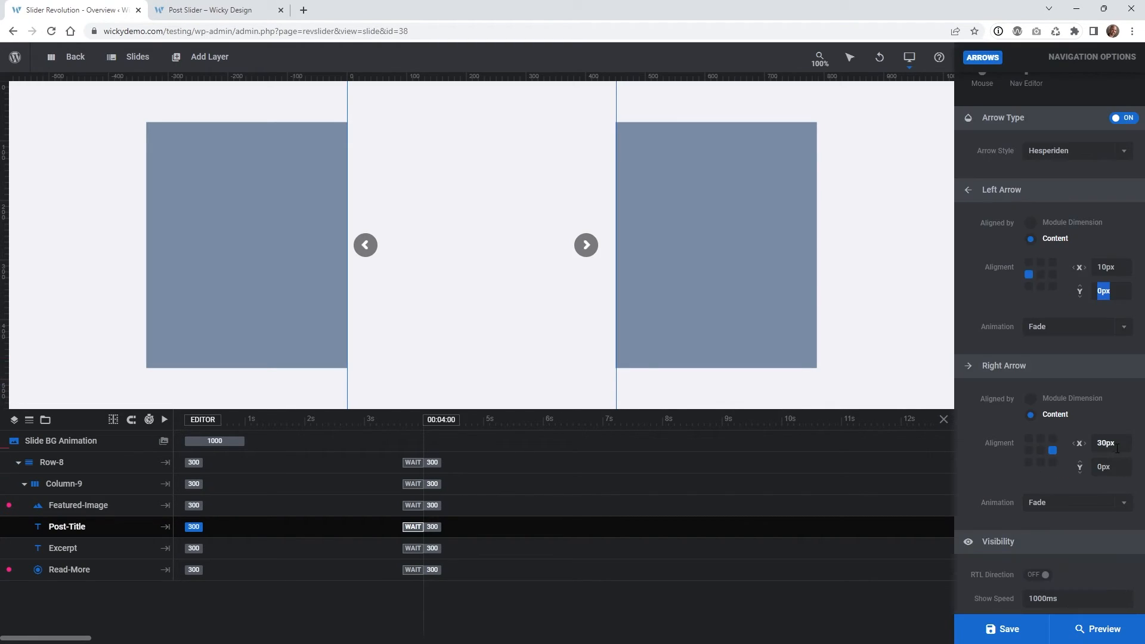
pyautogui.doubleClick(1115, 442)
pyautogui.write('10')
pyautogui.press('Return')
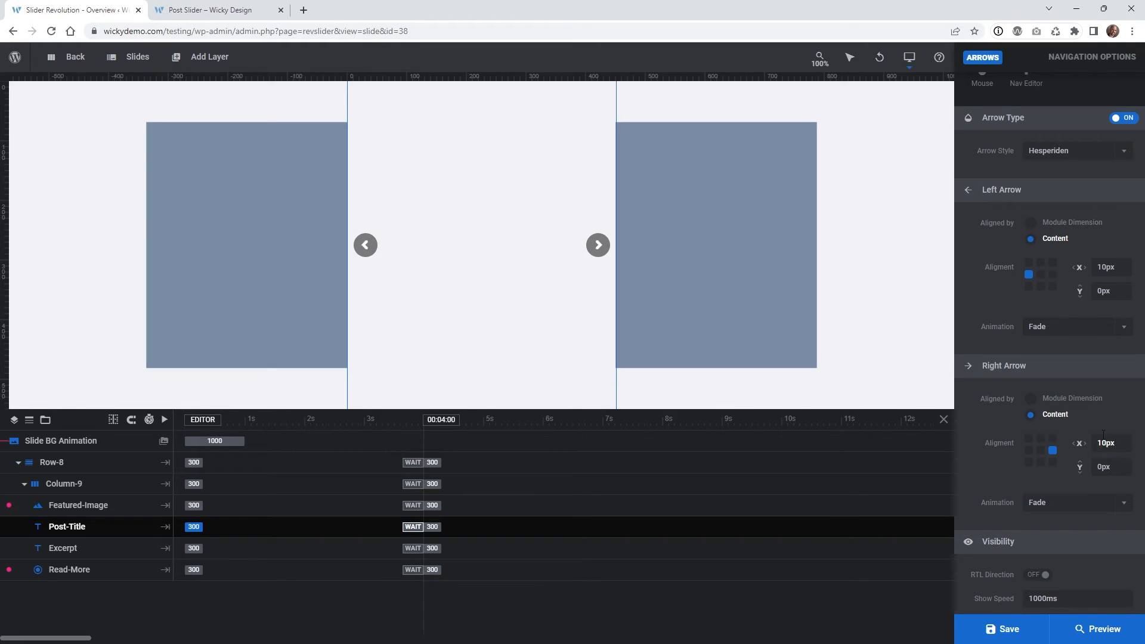
# Try the top-right and bottom-right alignments for the right arrow and return it to middle-right.
pyautogui.click(1053, 440)
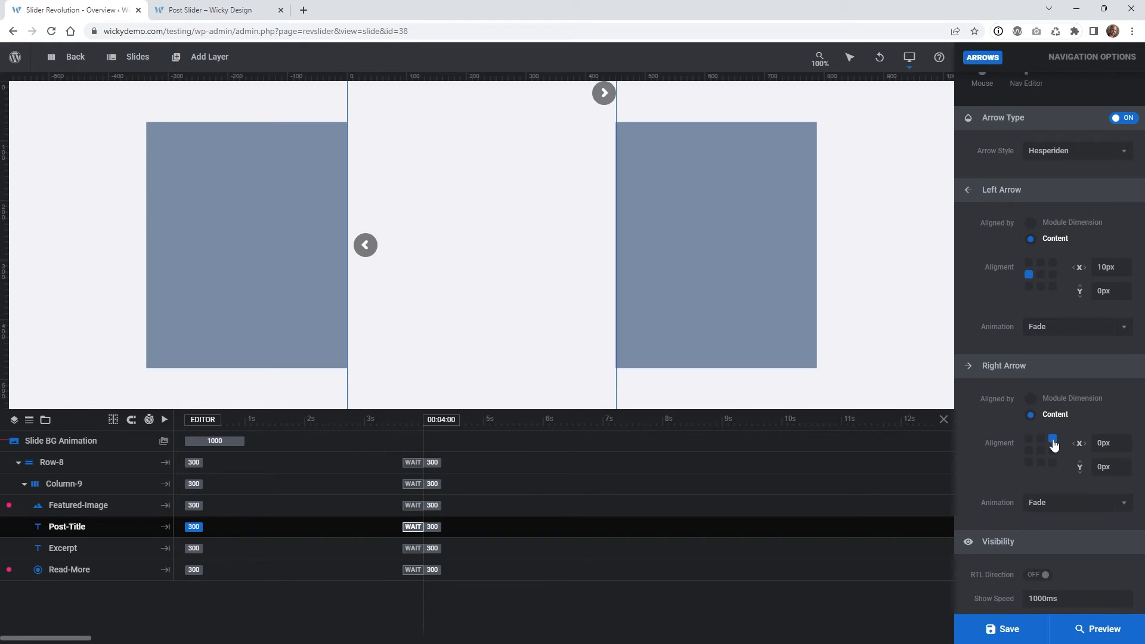
pyautogui.click(1053, 450)
pyautogui.click(1053, 463)
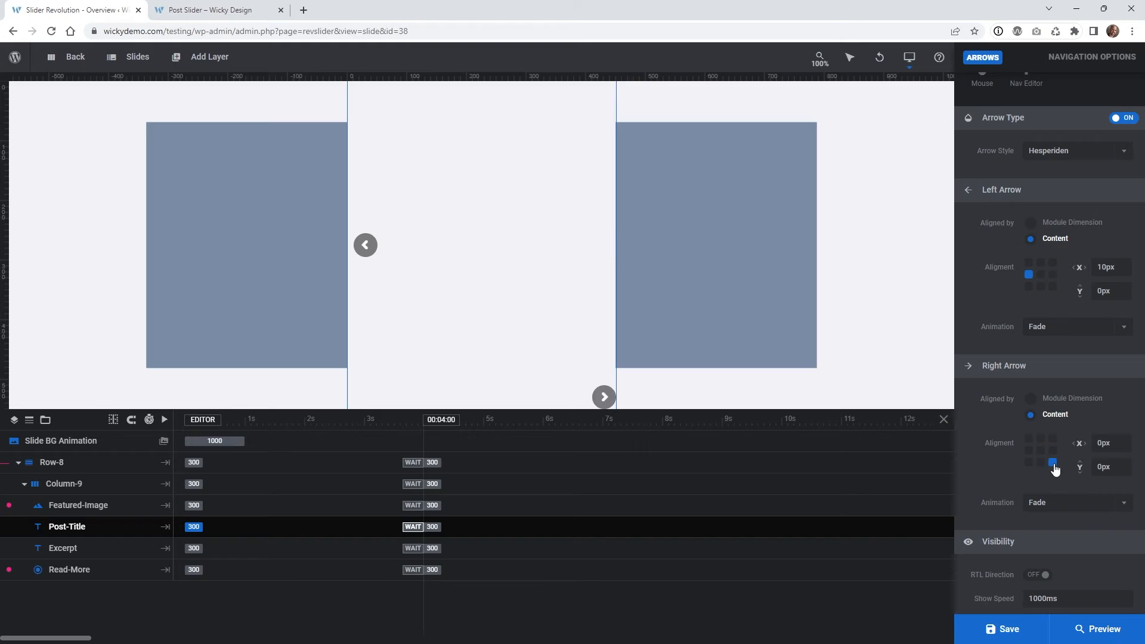
pyautogui.click(1053, 450)
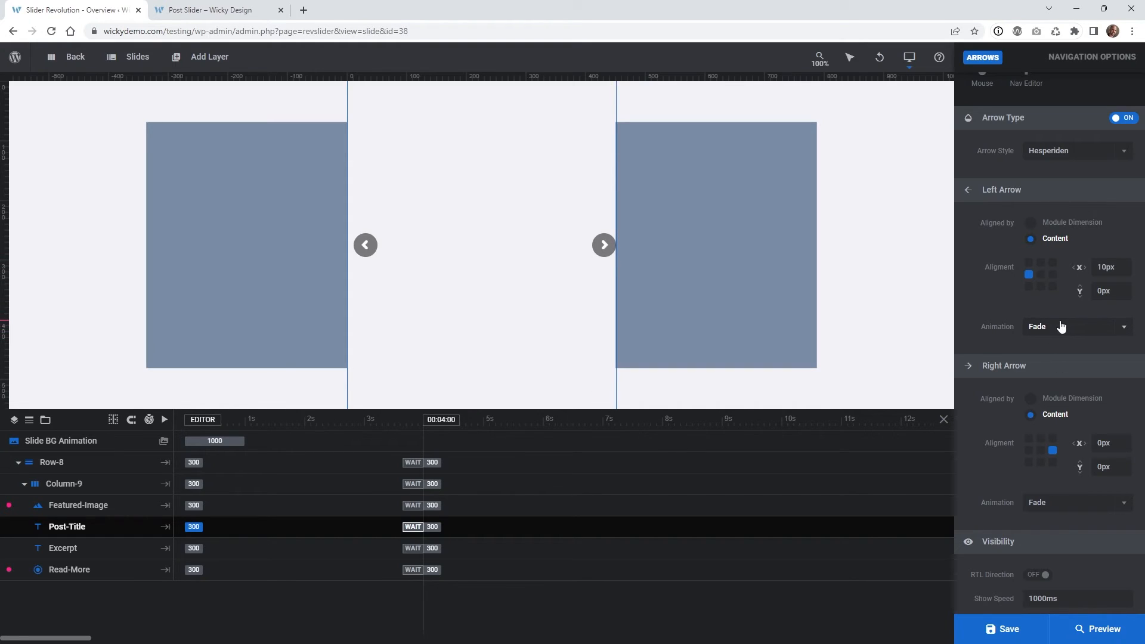
# Set the right arrow's horizontal (X) offset to 10px.
pyautogui.scroll(-7, 1098, 376)
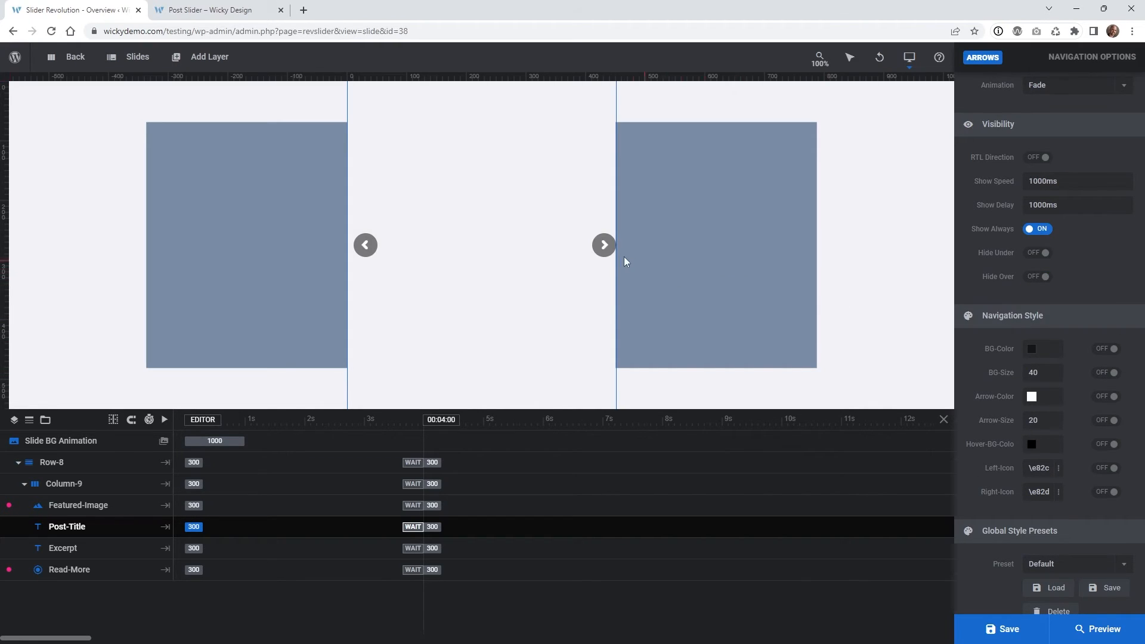
pyautogui.scroll(4, 1102, 336)
pyautogui.scroll(1, 1102, 338)
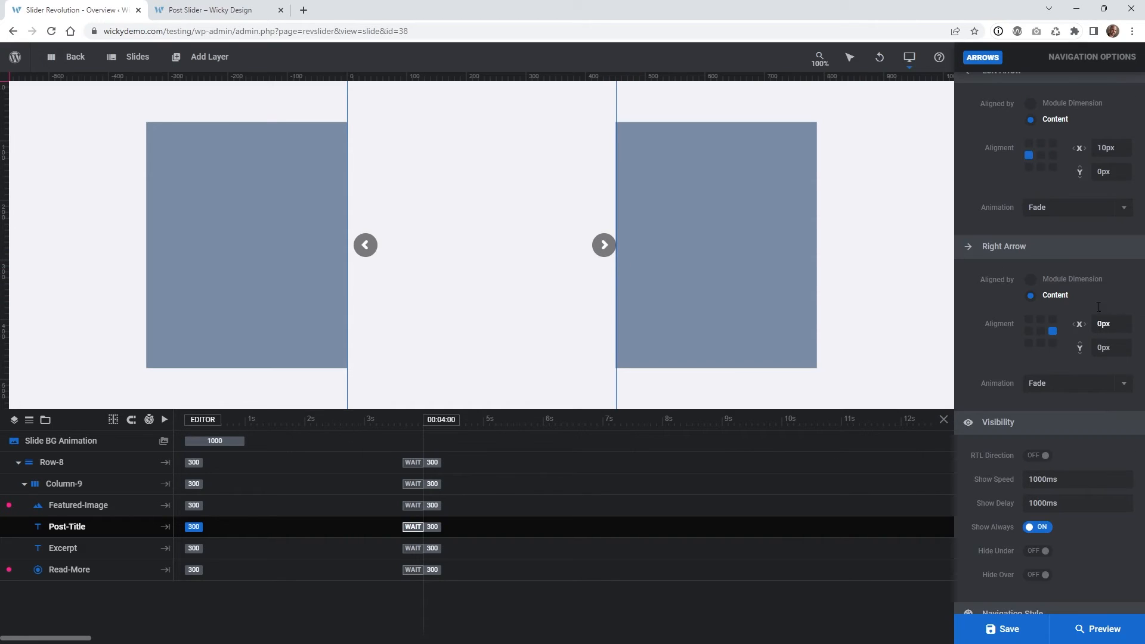
pyautogui.doubleClick(1113, 323)
pyautogui.write('10px')
# Set the navigation arrows' hover background color to #333.
pyautogui.scroll(-1, 1096, 383)
pyautogui.scroll(-5, 1096, 382)
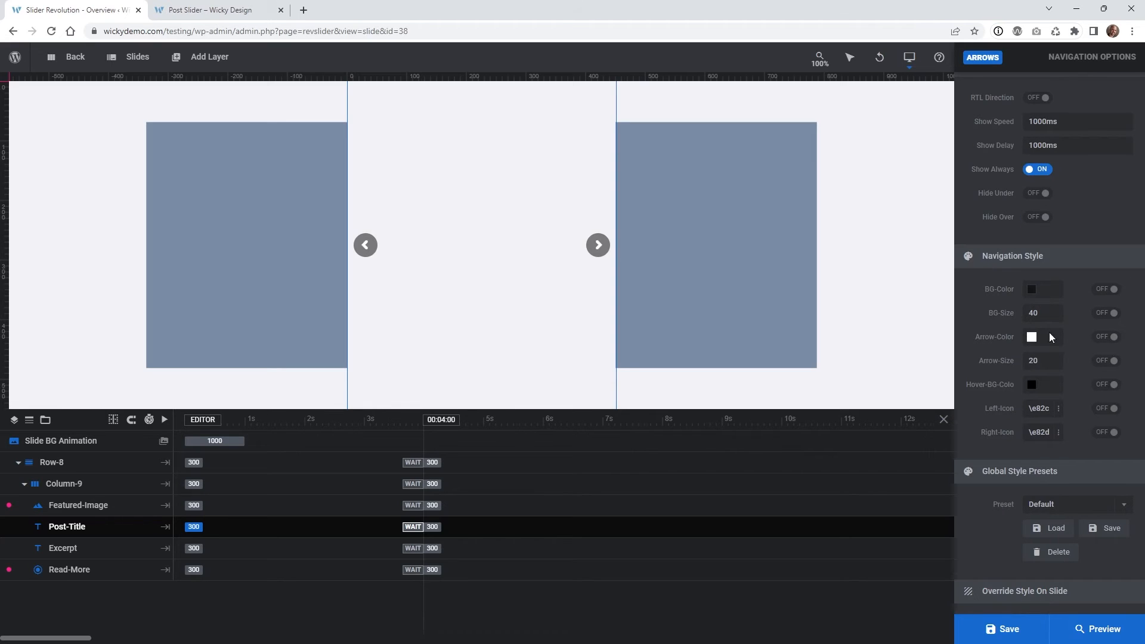
pyautogui.click(1040, 385)
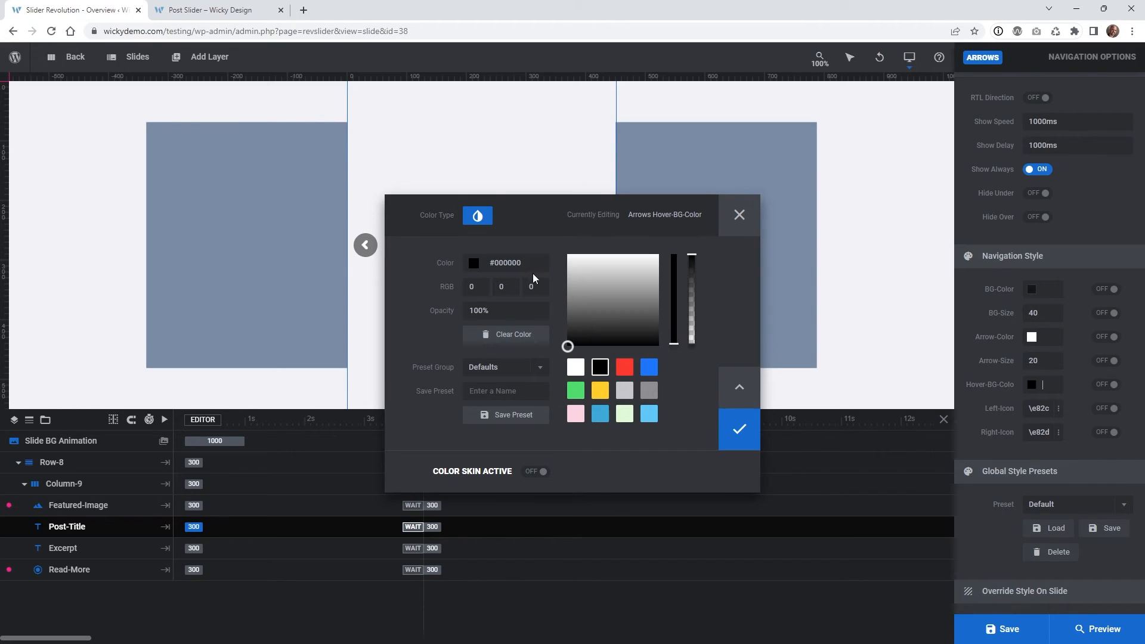
pyautogui.moveTo(522, 263); pyautogui.dragTo(495, 256)
pyautogui.write('3')
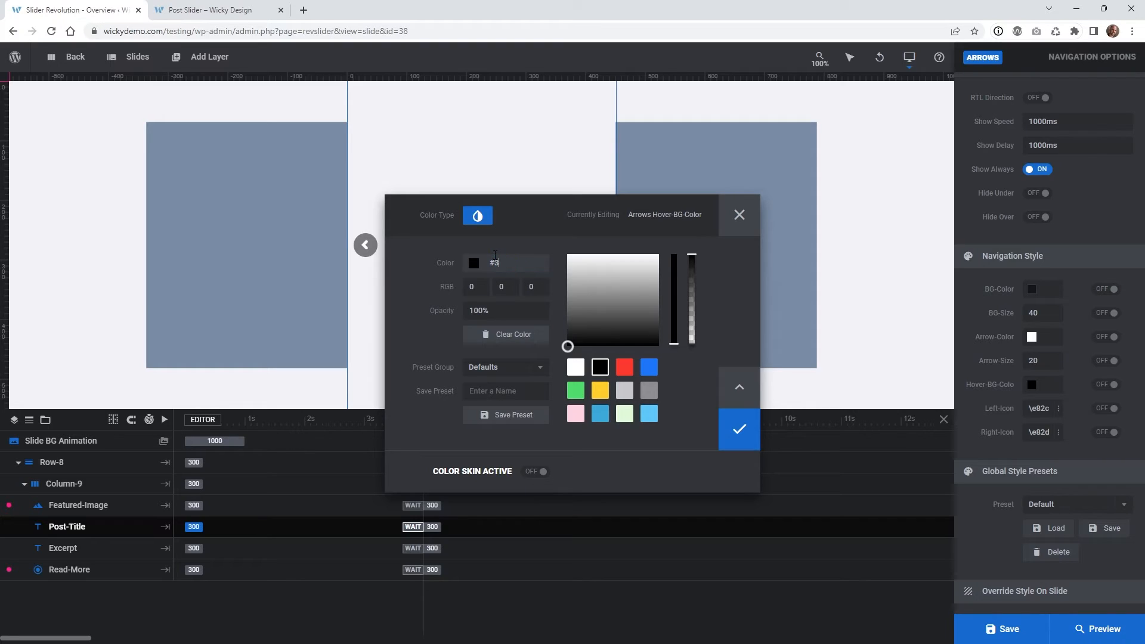
pyautogui.write('33')
pyautogui.click(739, 429)
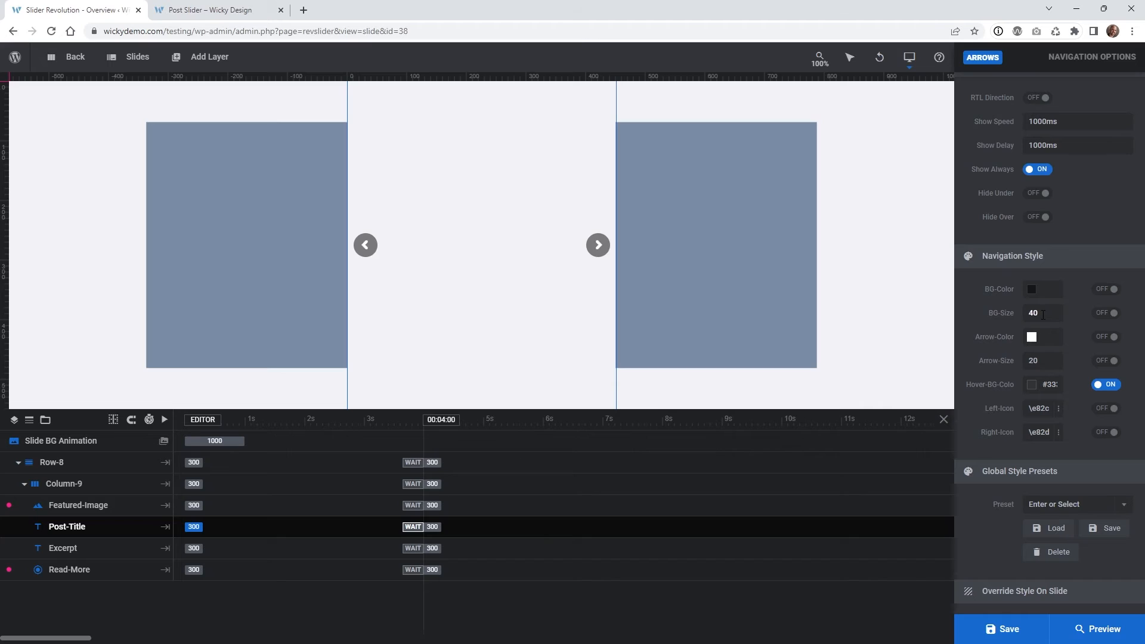
pyautogui.doubleClick(1043, 315)
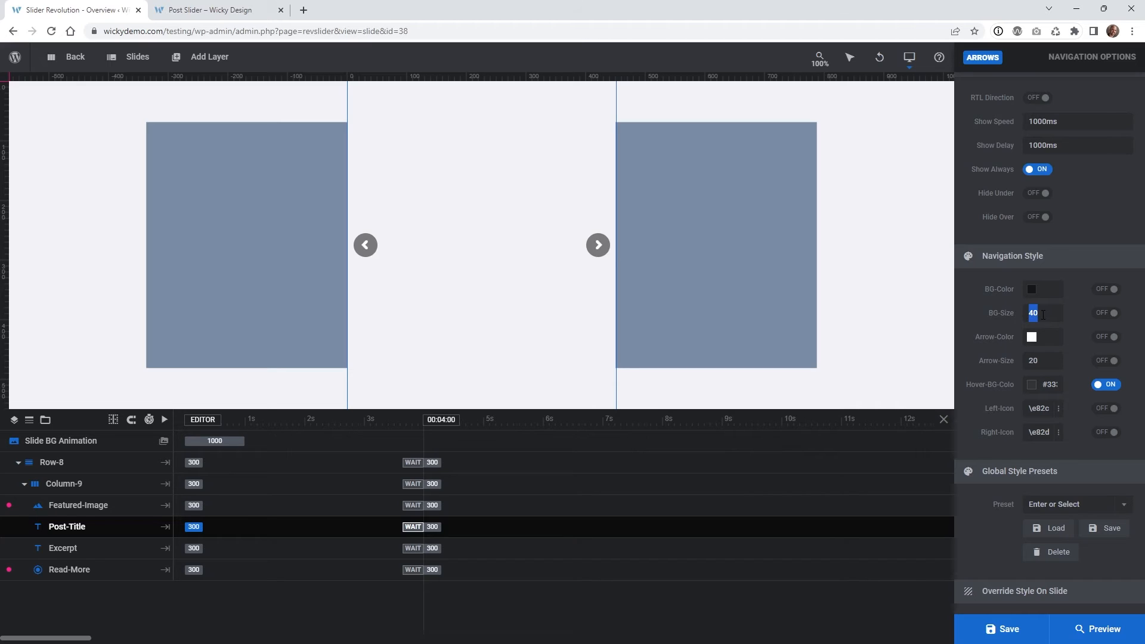
pyautogui.doubleClick(1046, 360)
pyautogui.scroll(-3, 1073, 367)
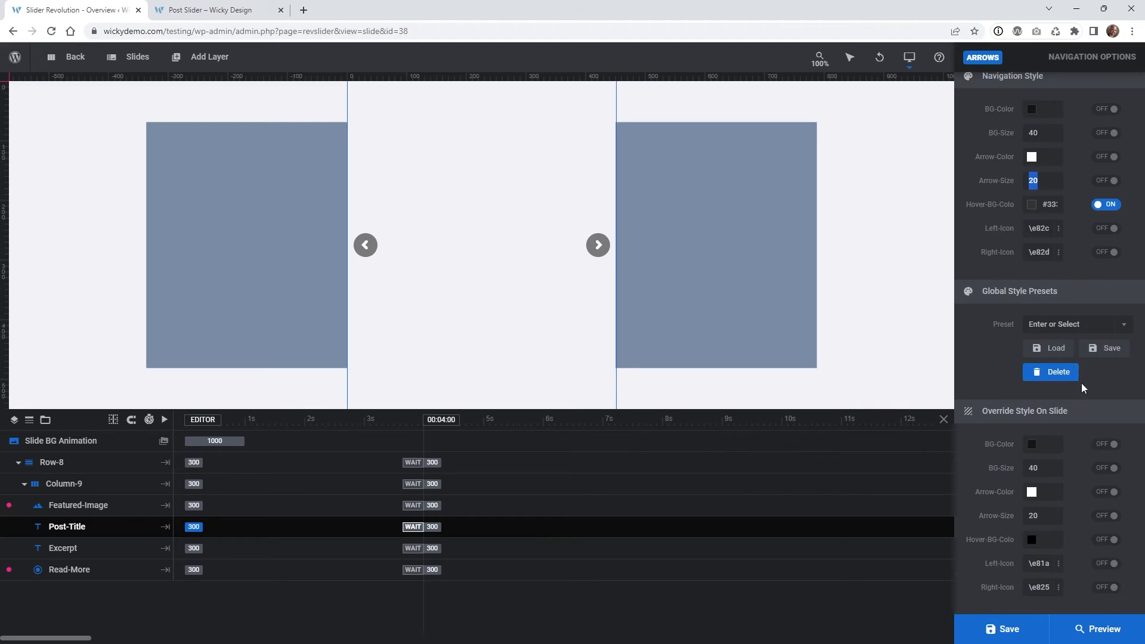
pyautogui.scroll(-6, 1061, 386)
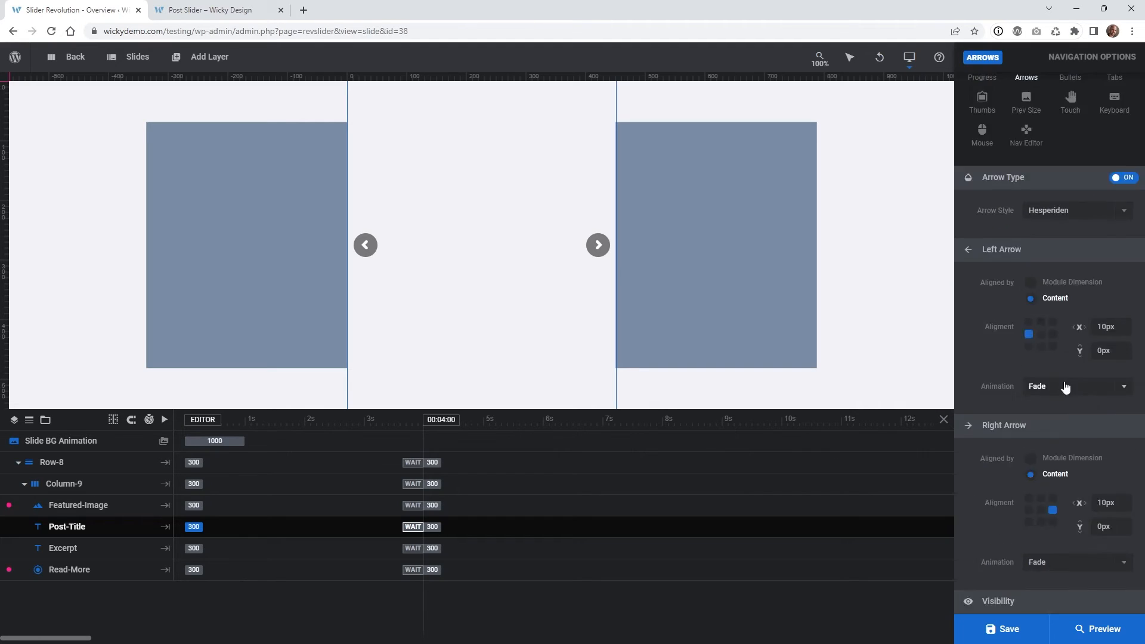
# Save the slide and test moving the carousel forward and back with both navigation arrows in the preview.
pyautogui.click(1022, 636)
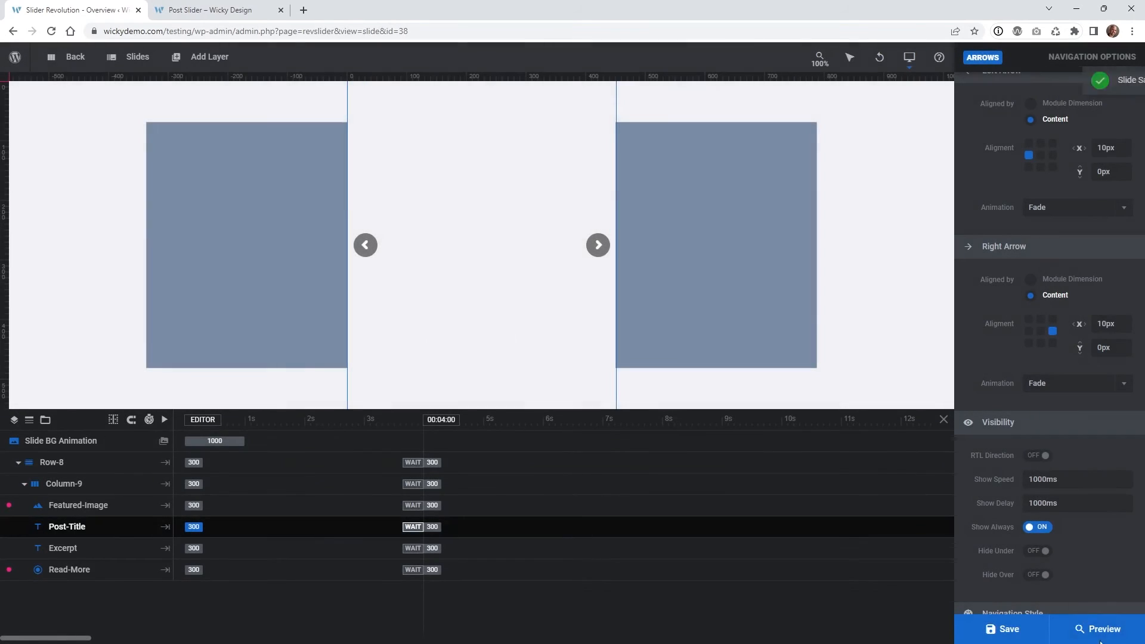
pyautogui.click(1101, 640)
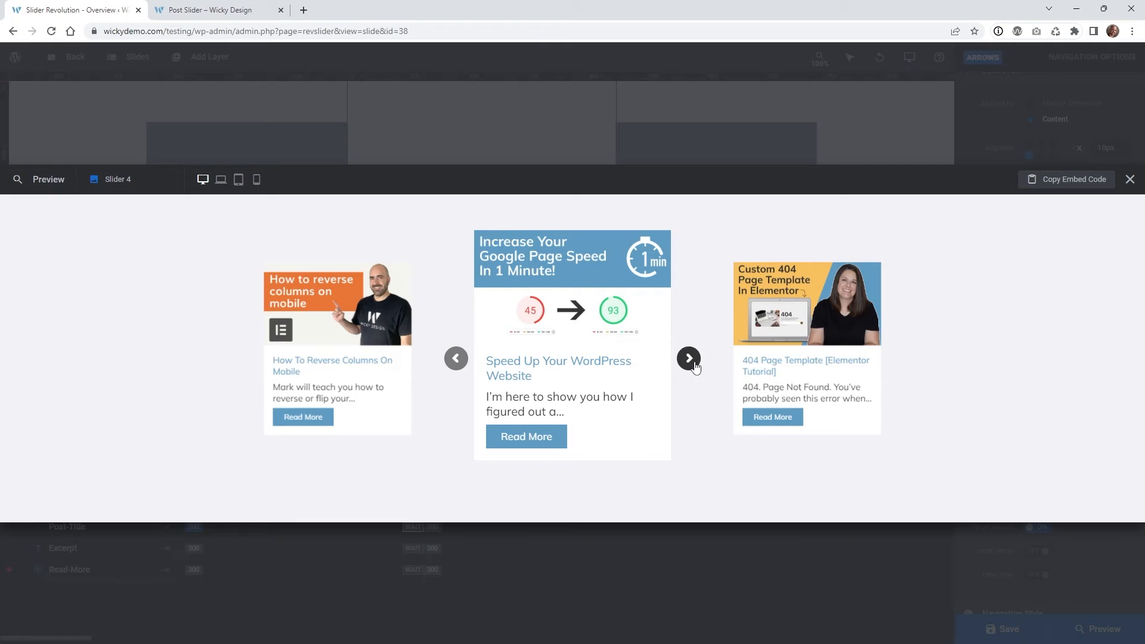
pyautogui.click(692, 361)
pyautogui.click(692, 361)
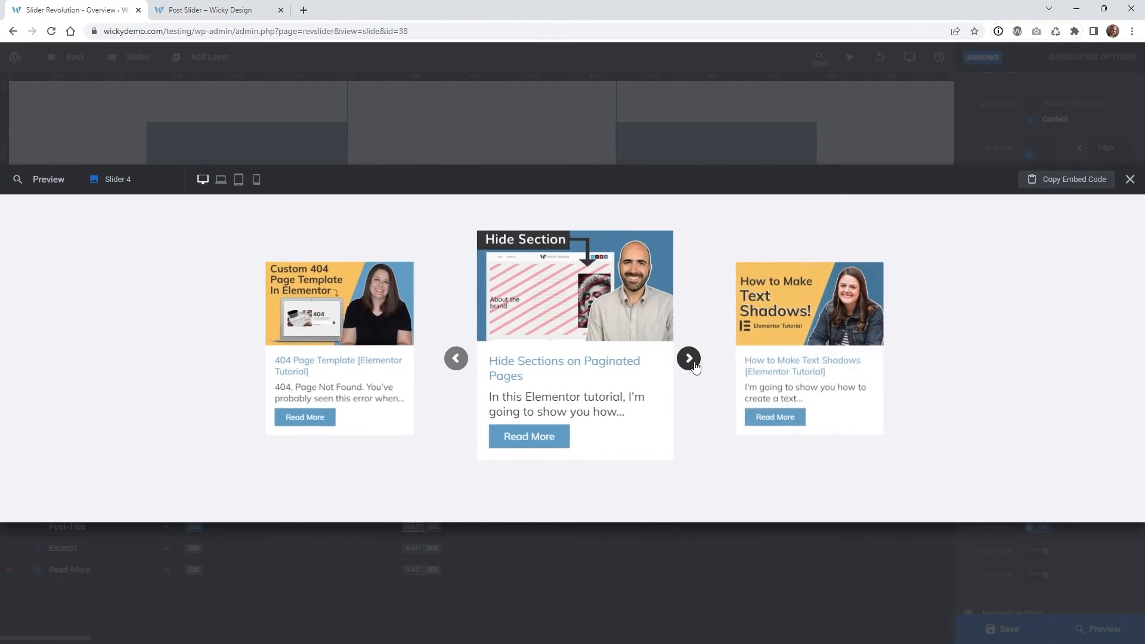
pyautogui.click(690, 359)
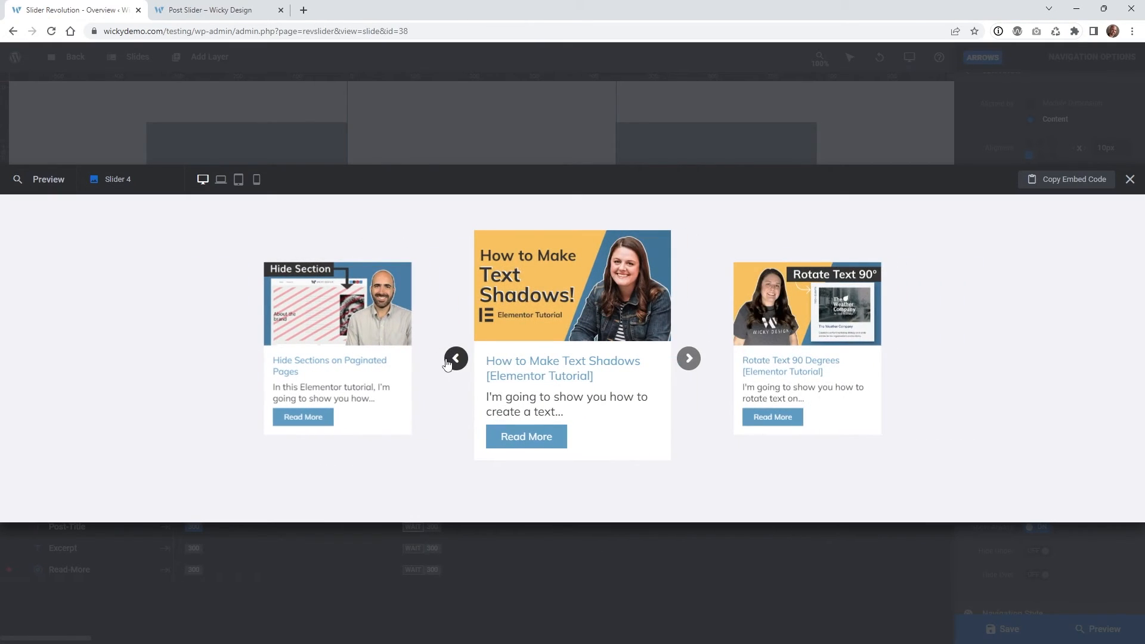
pyautogui.click(452, 360)
pyautogui.click(455, 361)
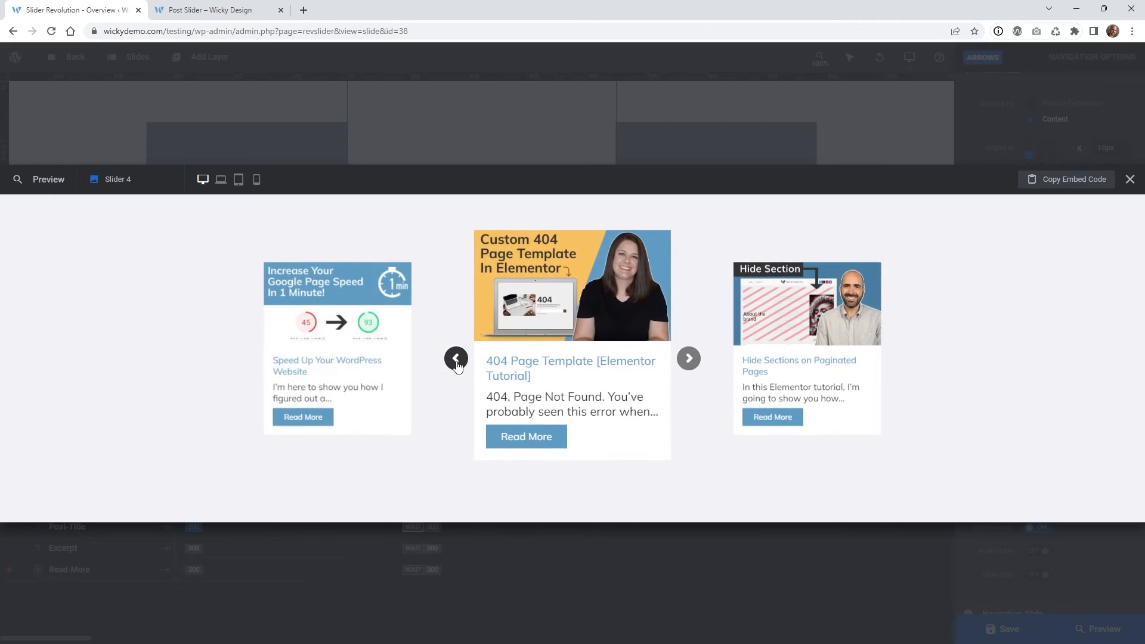
pyautogui.click(456, 361)
pyautogui.click(687, 358)
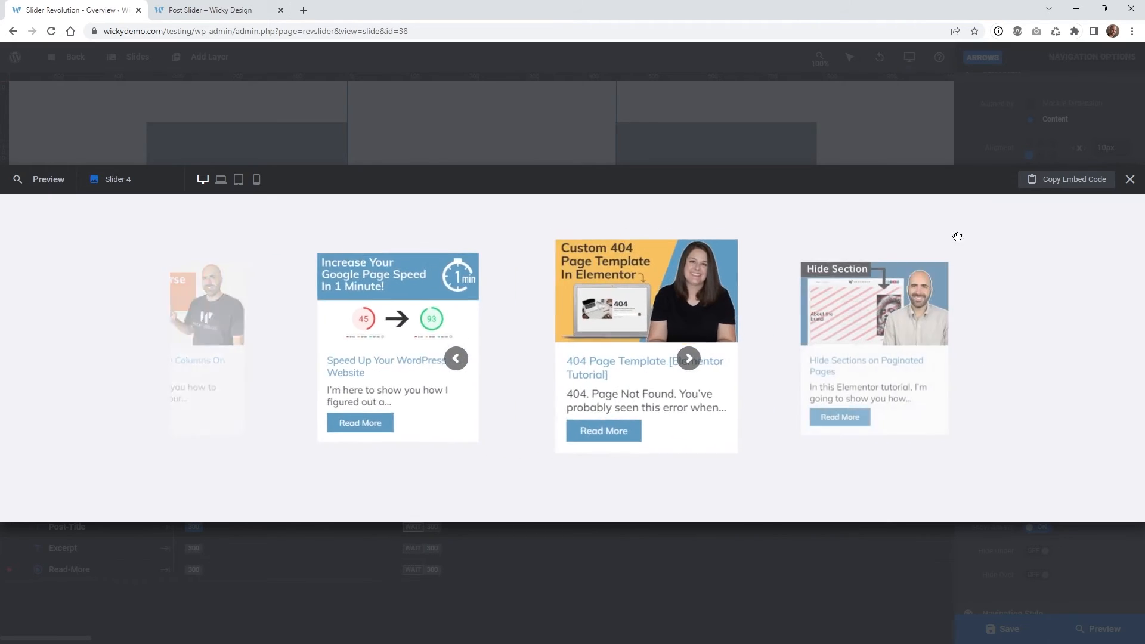
pyautogui.press('Escape')
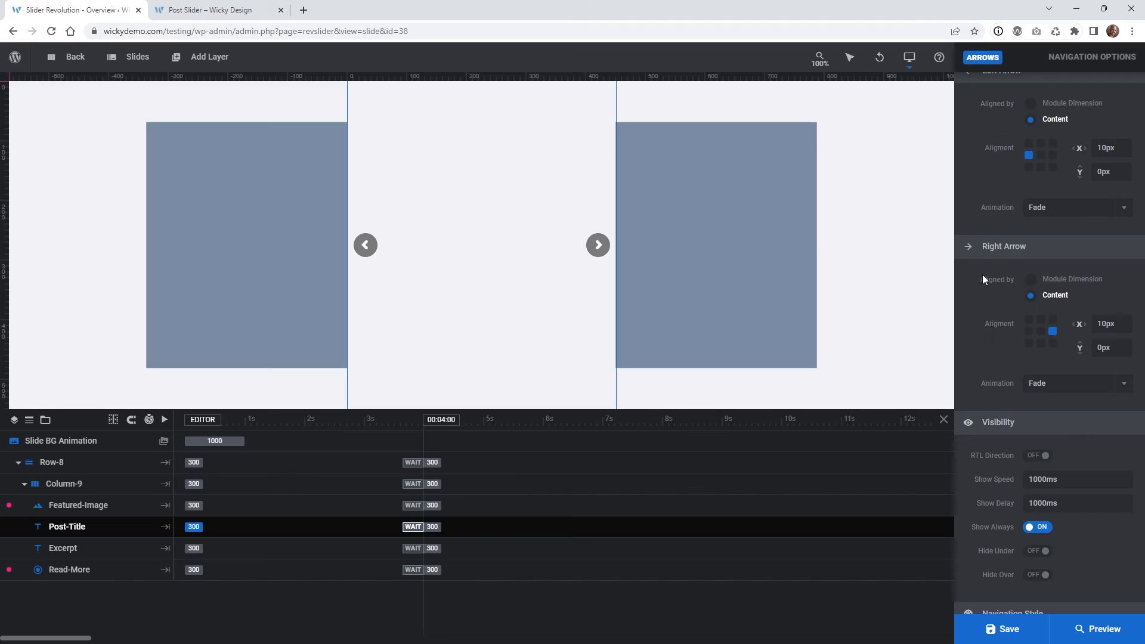
# Preview the carousel again and compare it with the Post Slider page, returning to the slide editor.
pyautogui.doubleClick(1035, 480)
pyautogui.click(1038, 479)
pyautogui.click(1024, 486)
pyautogui.click(1078, 620)
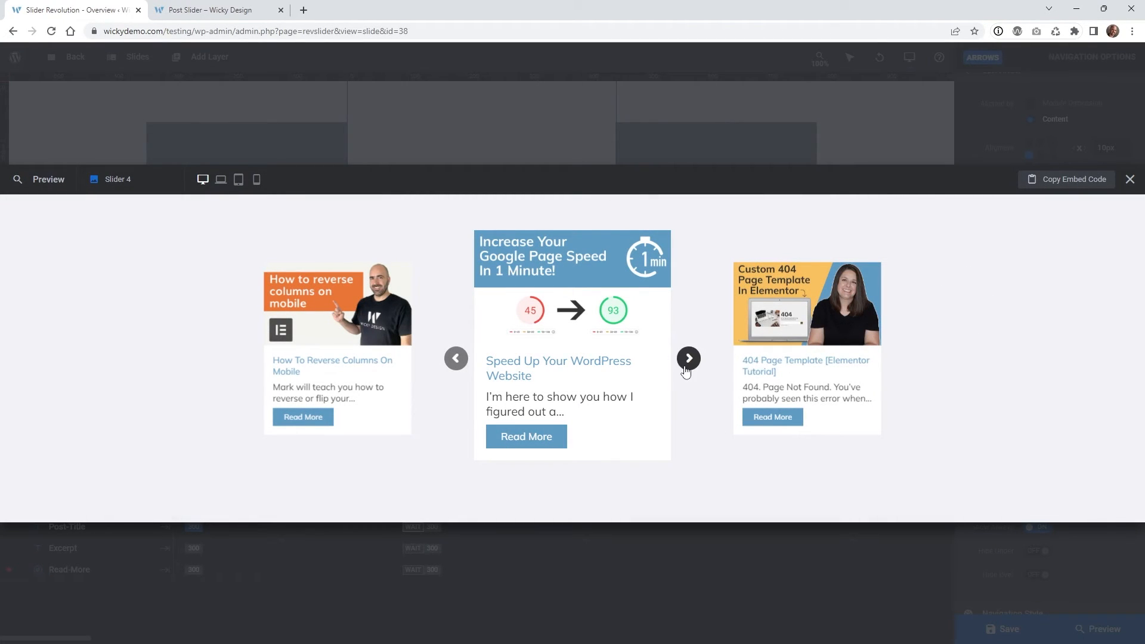
pyautogui.click(1130, 181)
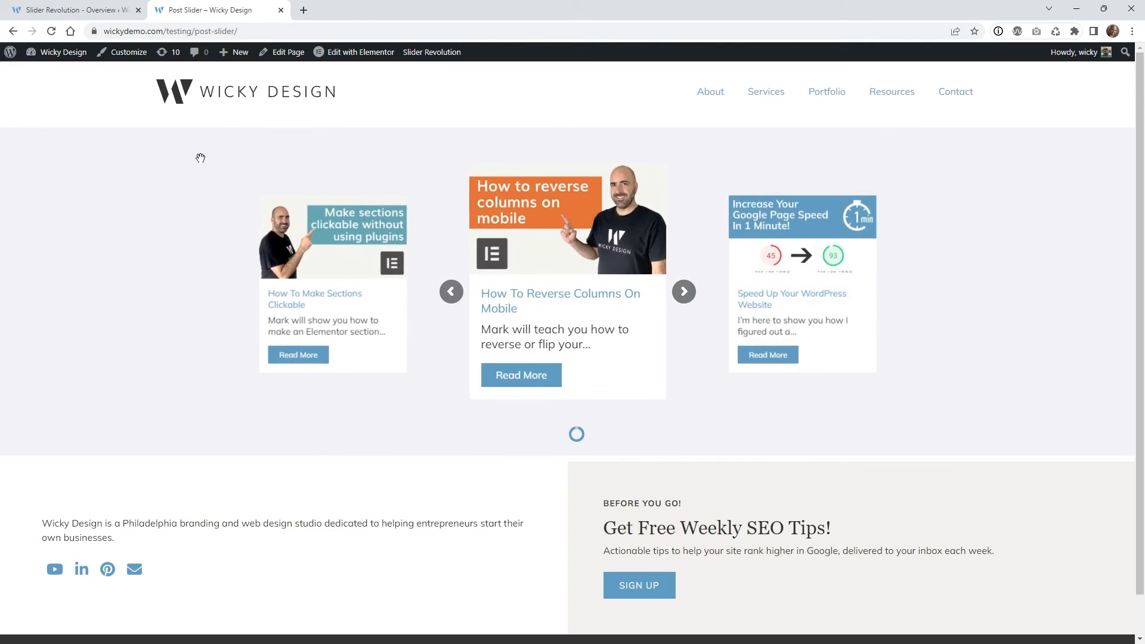
pyautogui.click(64, 5)
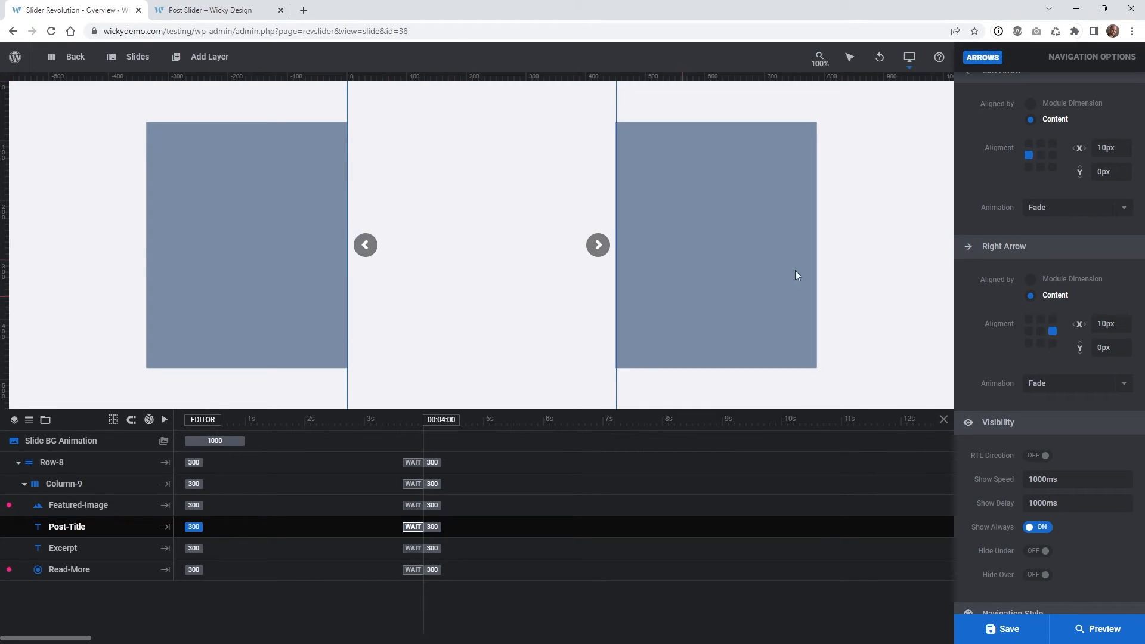
# Enable the carousel's progress bar and set its style to Circle CW.
pyautogui.scroll(4, 1087, 218)
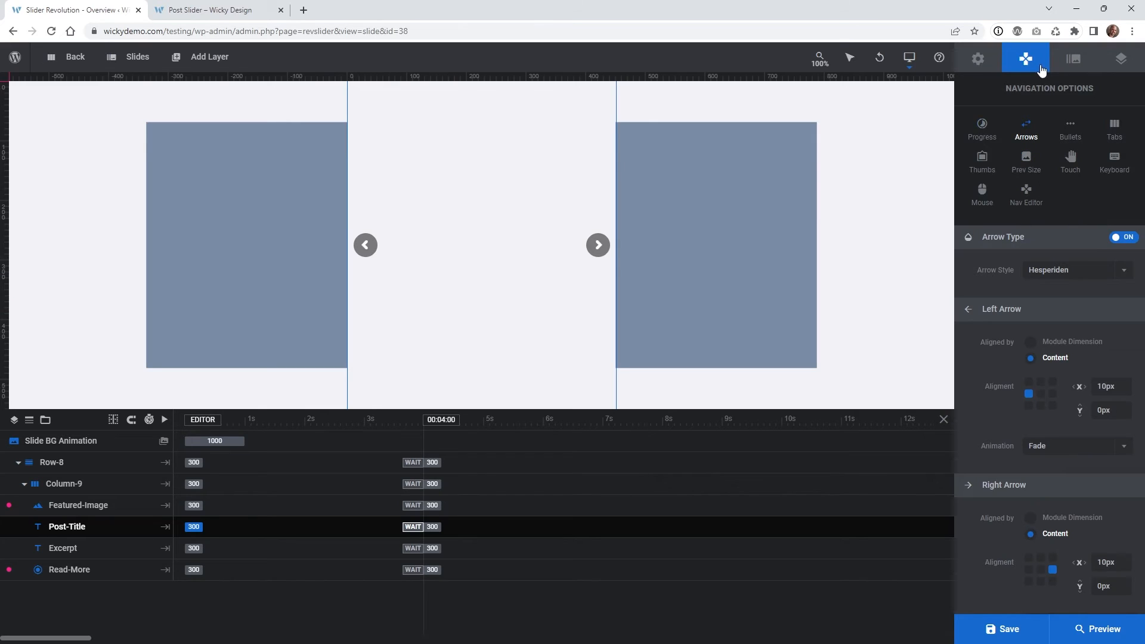
pyautogui.click(982, 139)
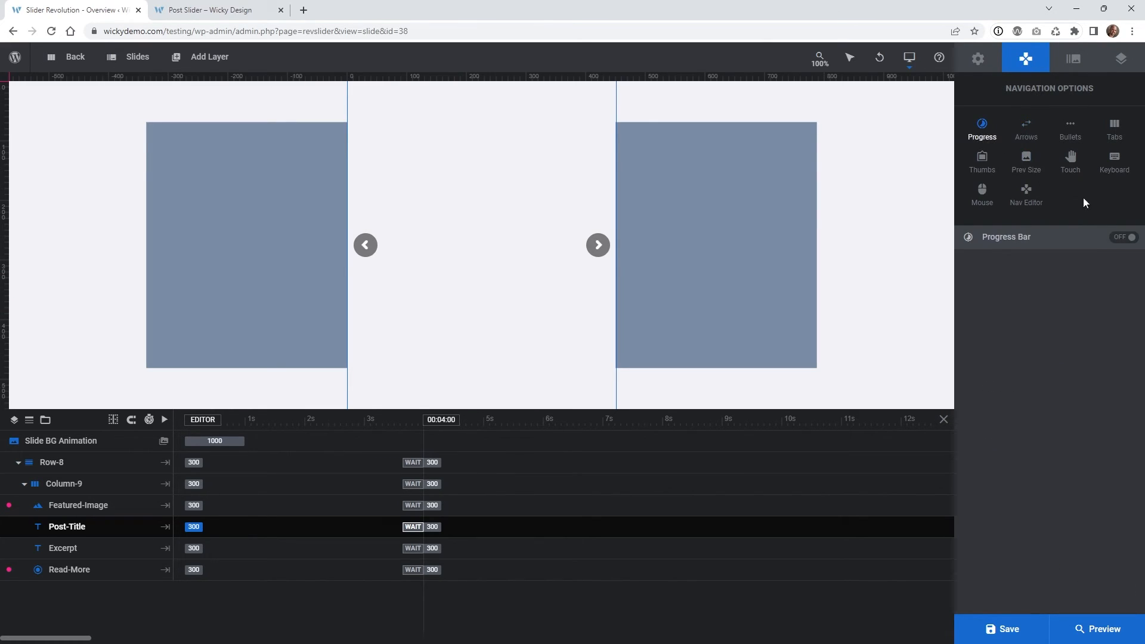
pyautogui.click(1118, 239)
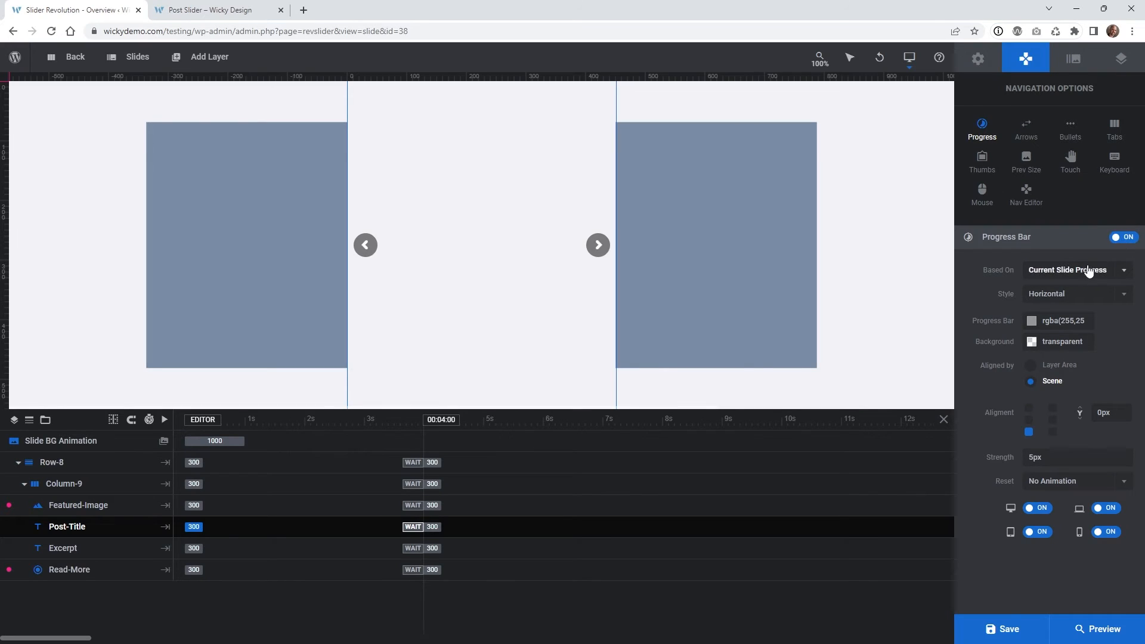
pyautogui.click(1066, 304)
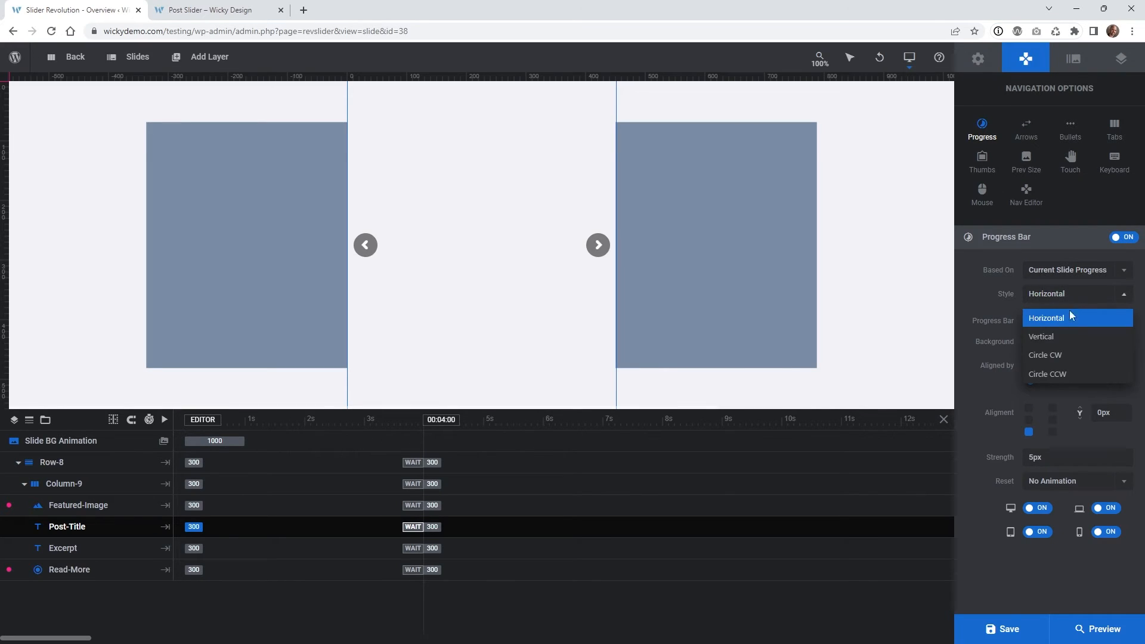
pyautogui.click(1056, 357)
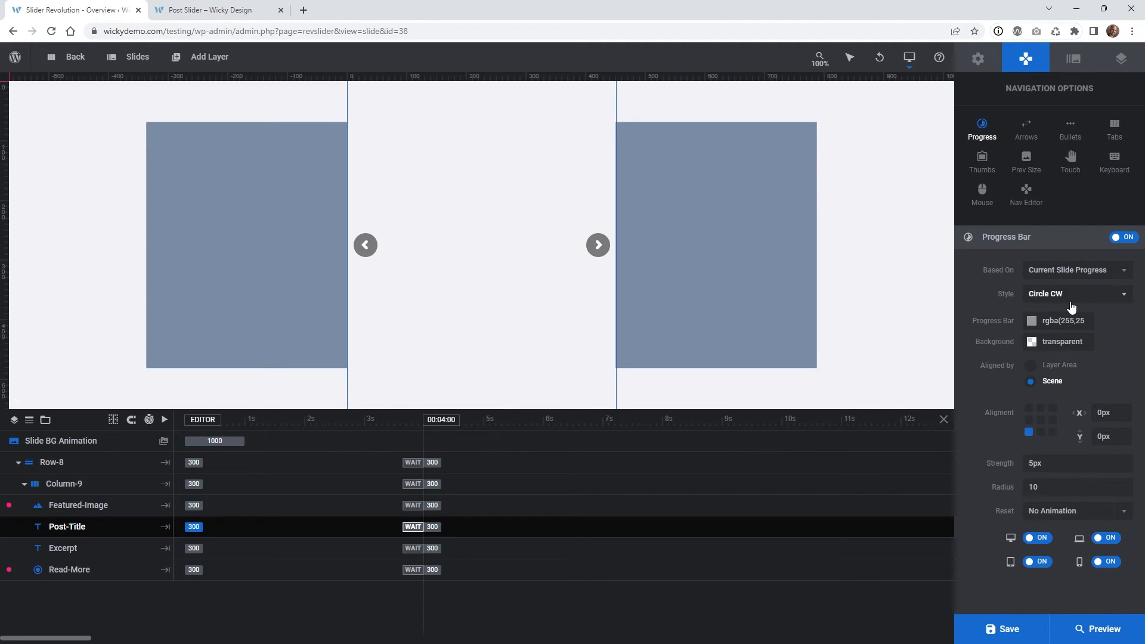
# Set the progress bar's background color to #5d9cc5.
pyautogui.click(1056, 345)
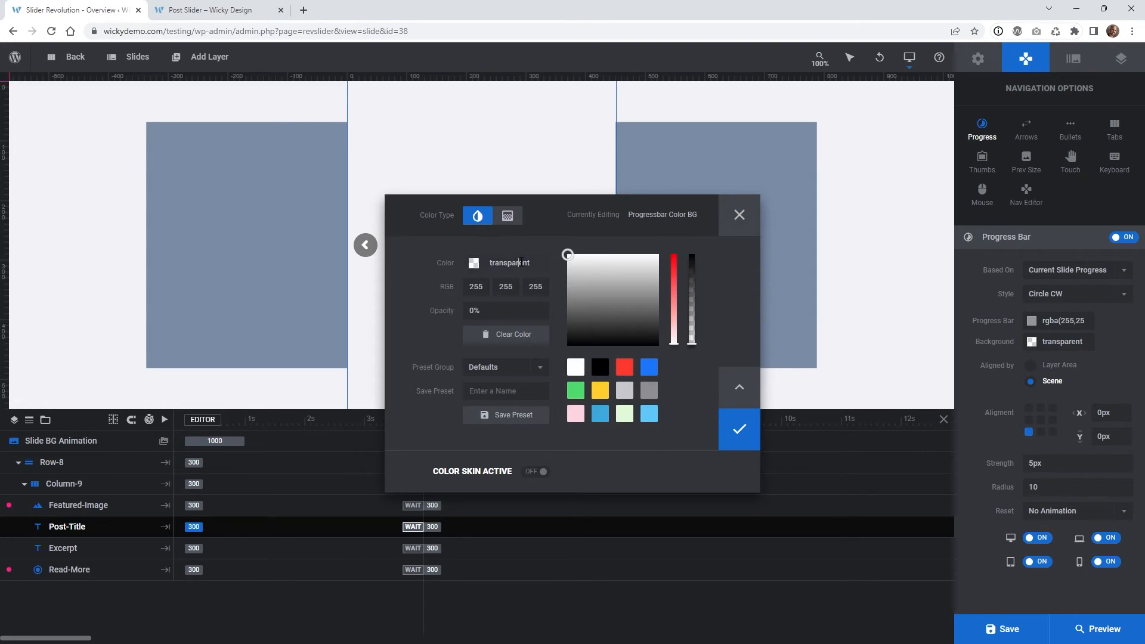
pyautogui.click(521, 263)
pyautogui.hotkey('ctrl', 'a')
pyautogui.write('#5d9cc5')
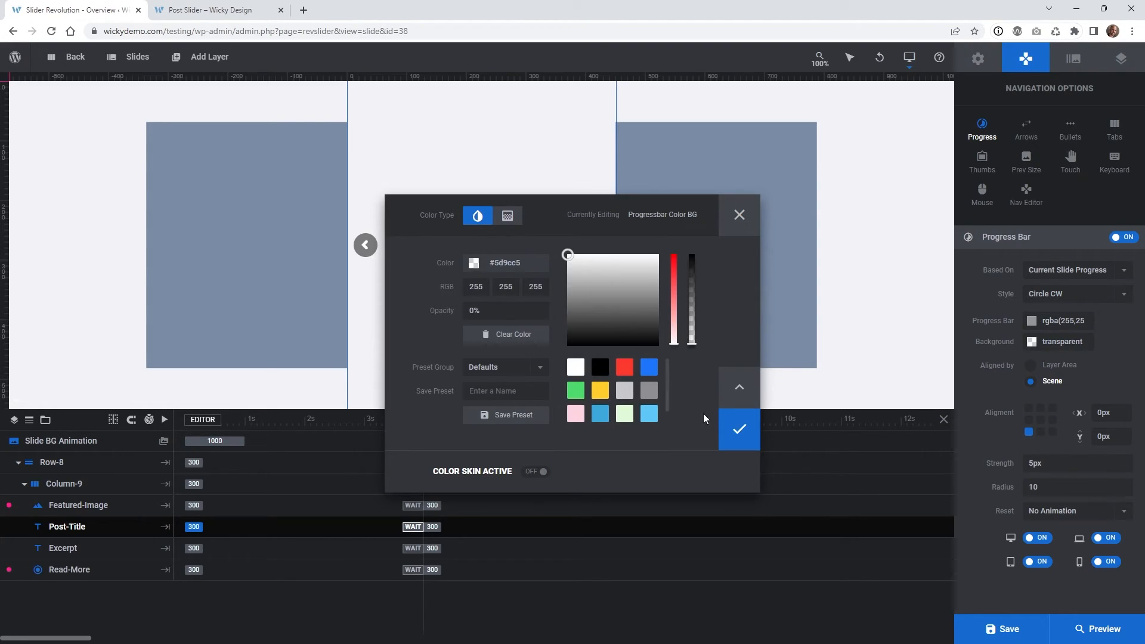
pyautogui.click(733, 430)
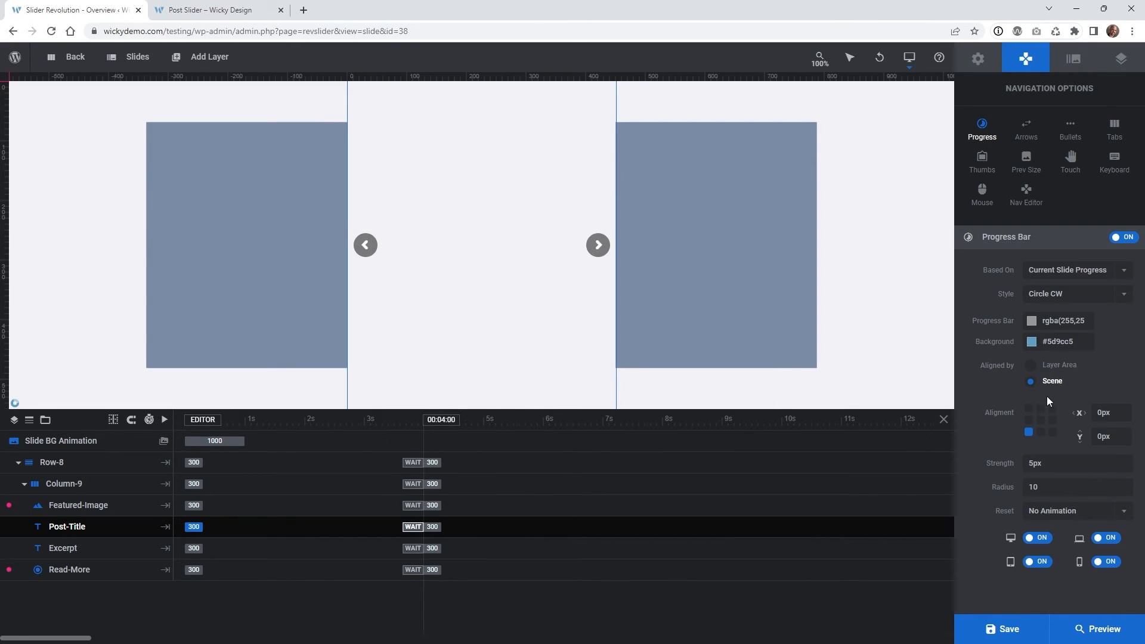
# Align the progress circle by Layer Area at bottom-center and set its radius to 16.
pyautogui.click(1031, 367)
pyautogui.click(1040, 432)
pyautogui.doubleClick(1058, 486)
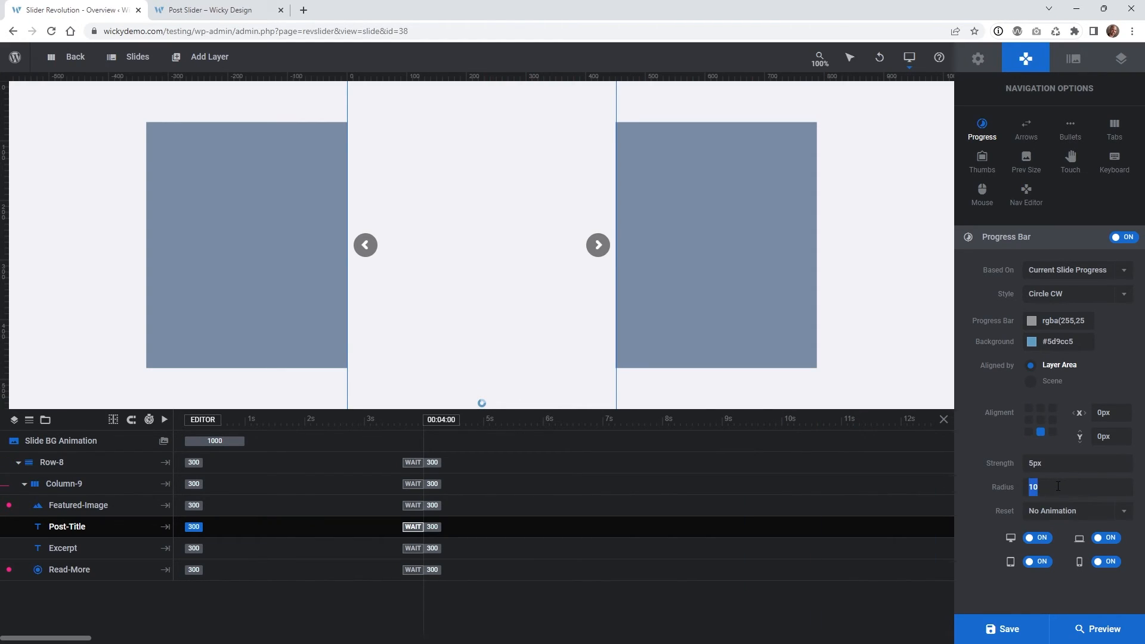
pyautogui.write('16')
# Set the progress circle's vertical (Y) offset to 20px.
pyautogui.doubleClick(1119, 441)
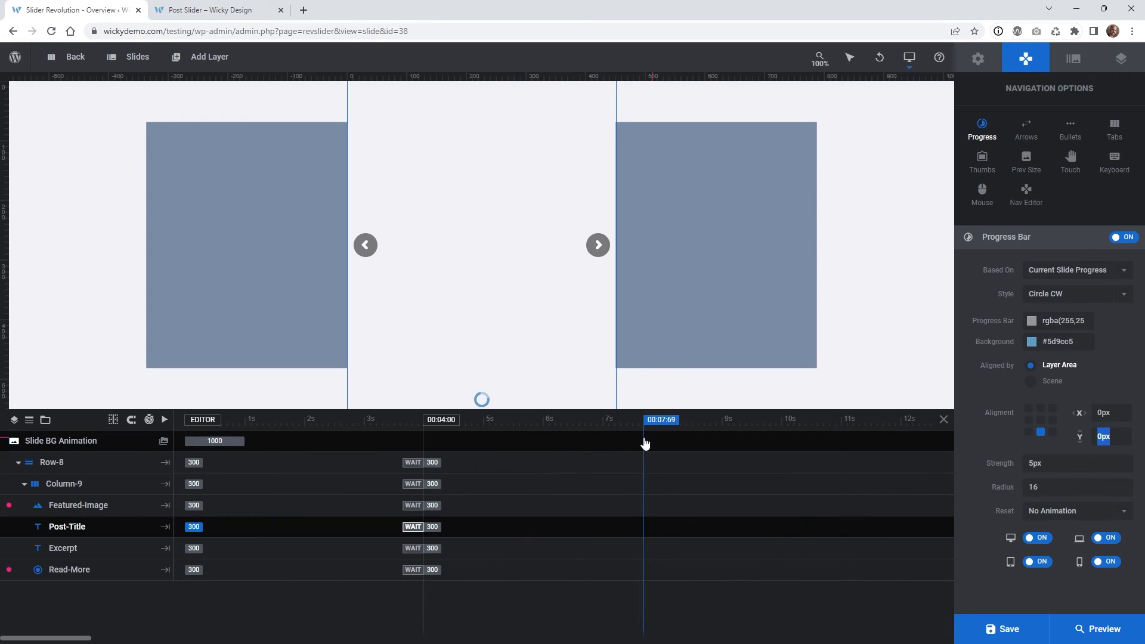
pyautogui.write('20')
pyautogui.press('Return')
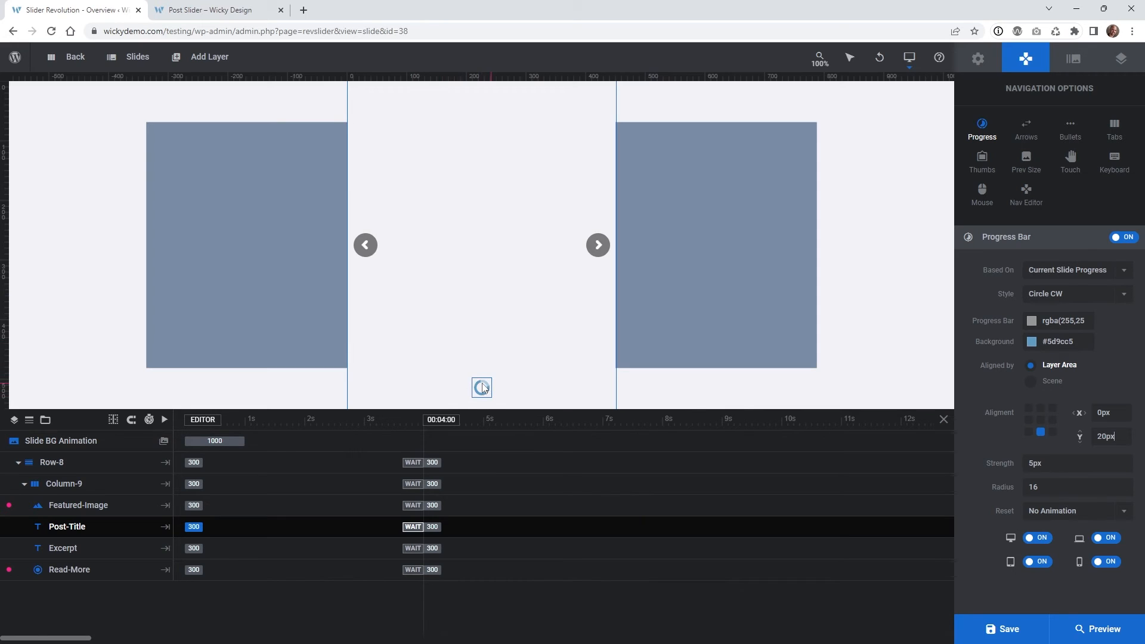
# Save the slide and preview the carousel with its progress circle, advancing through several posts with the right arrow.
pyautogui.click(1029, 633)
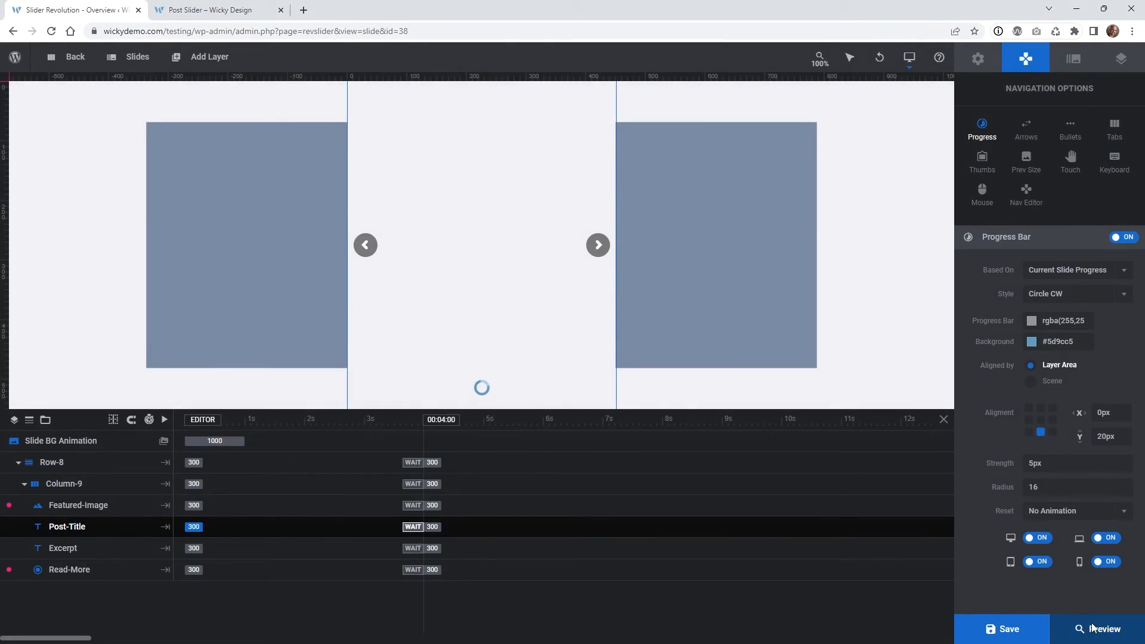
pyautogui.click(1093, 628)
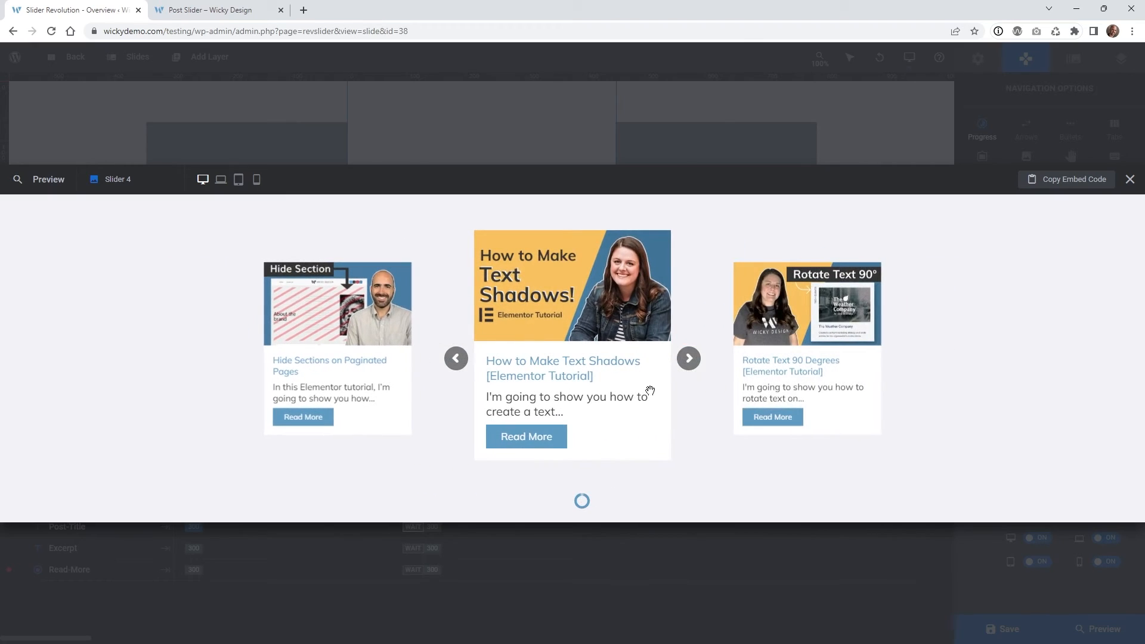
pyautogui.click(689, 359)
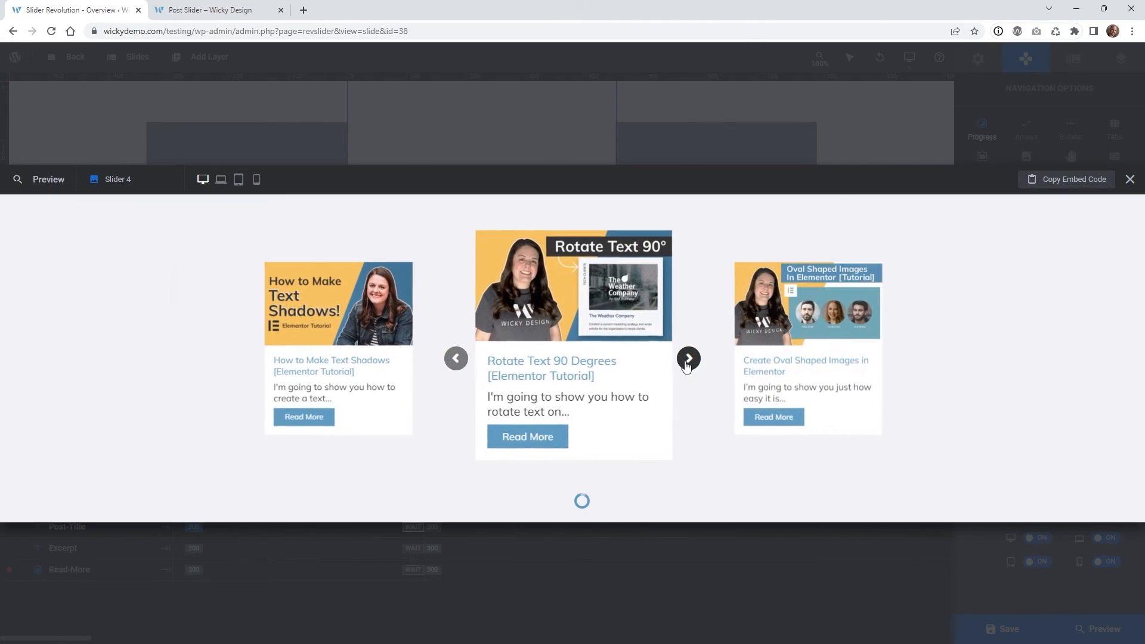
pyautogui.click(689, 358)
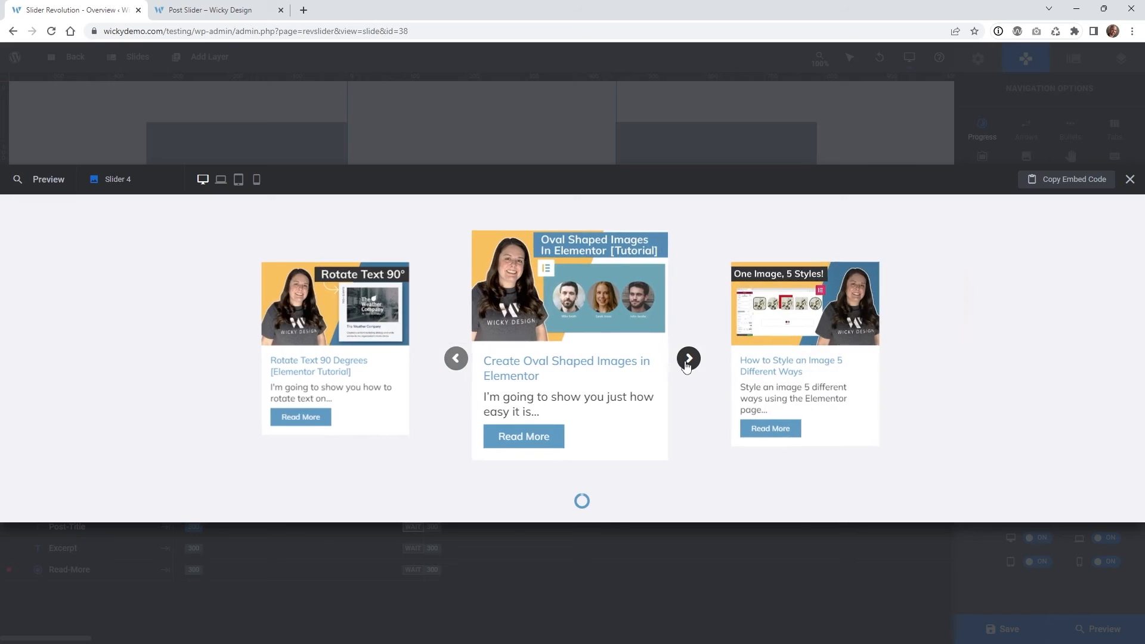
pyautogui.click(686, 364)
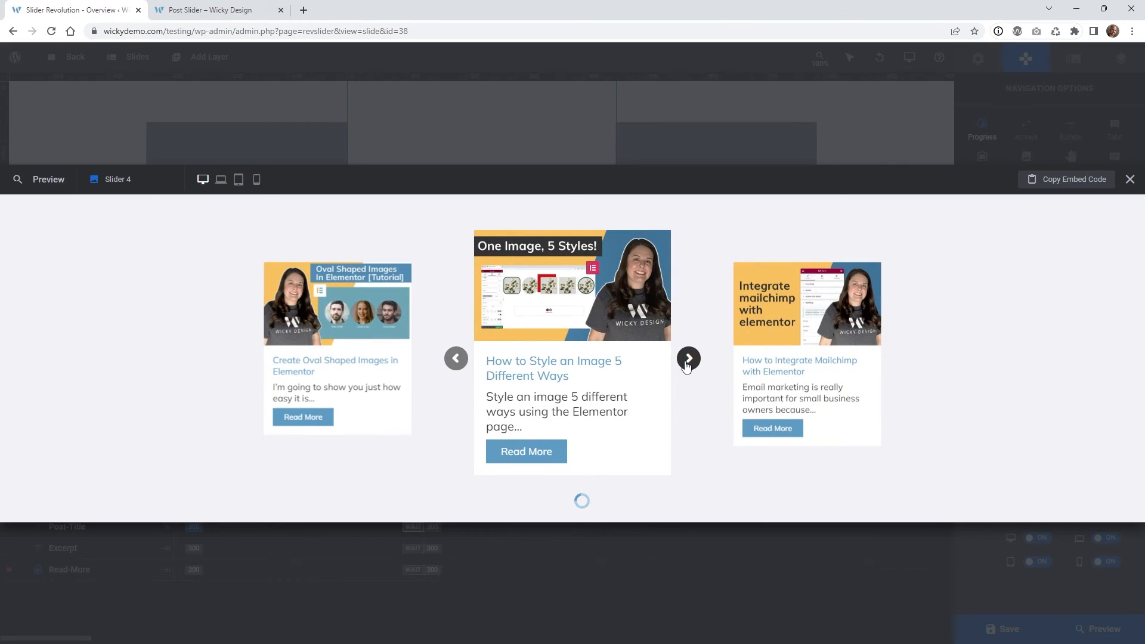
pyautogui.click(686, 364)
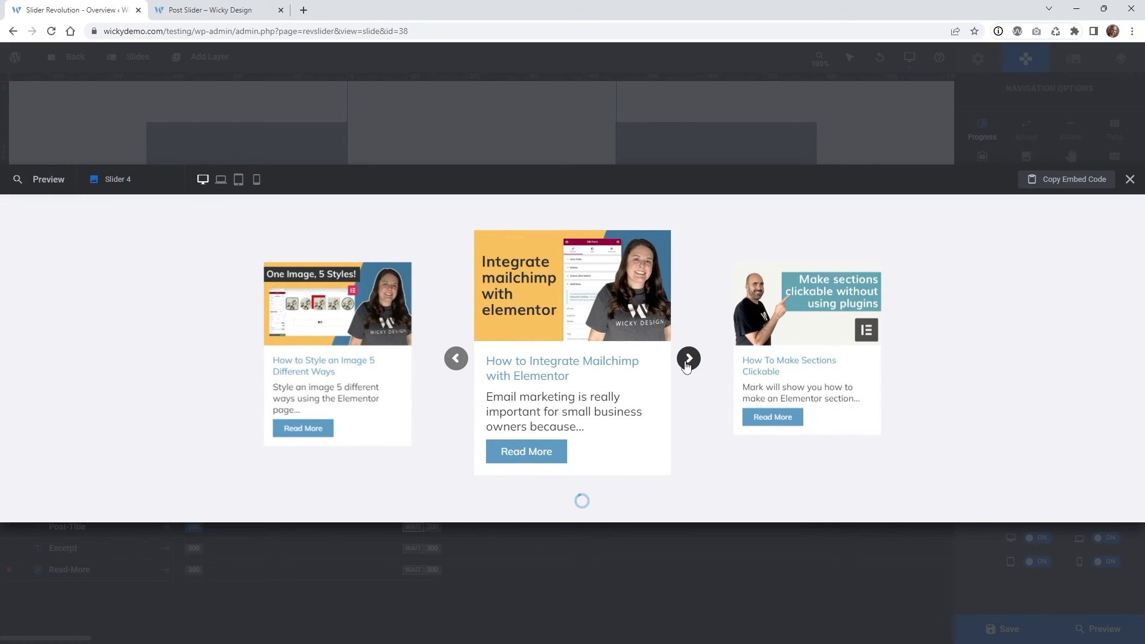
pyautogui.click(687, 359)
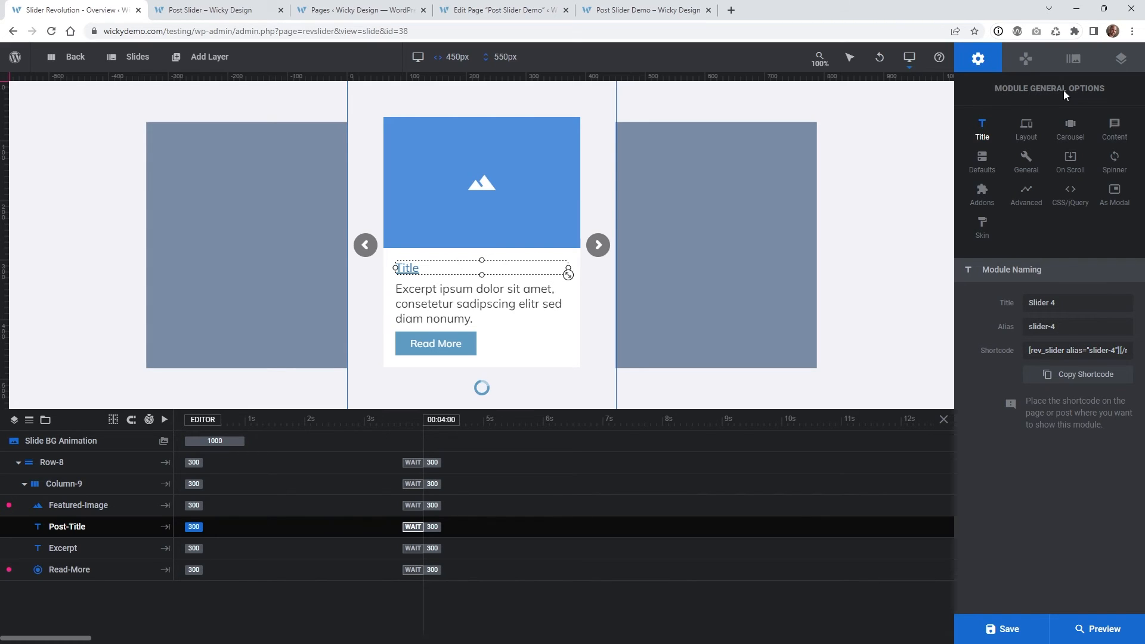
# Set the module's title to "Post Slider Demo" and its alias to "Post-Slider-Demo".
pyautogui.tripleClick(1040, 306)
pyautogui.write('Post')
pyautogui.tripleClick(1057, 305)
pyautogui.hotkey('ctrl', 'c')
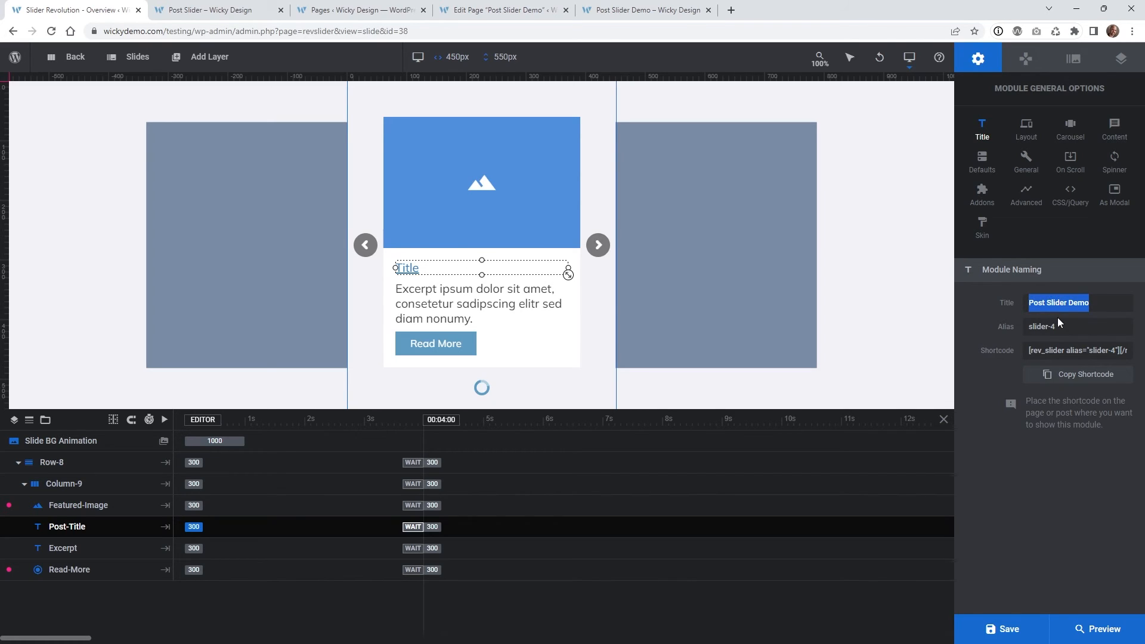
pyautogui.tripleClick(1058, 327)
pyautogui.hotkey('ctrl', 'v')
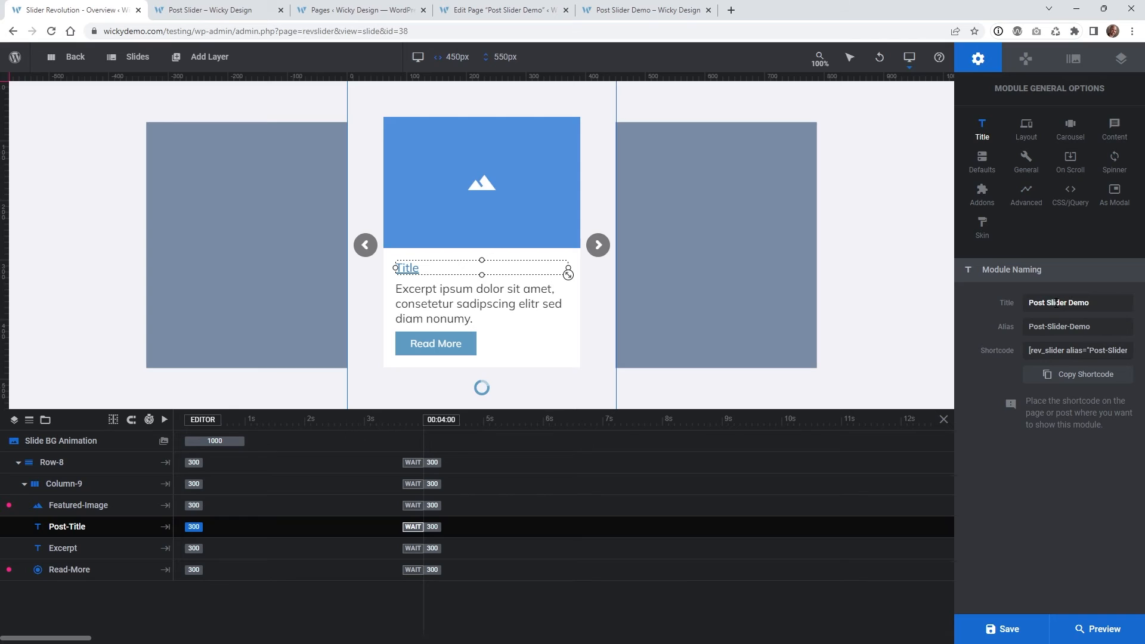
# Save the module and copy its shortcode.
pyautogui.click(1000, 633)
pyautogui.click(1087, 374)
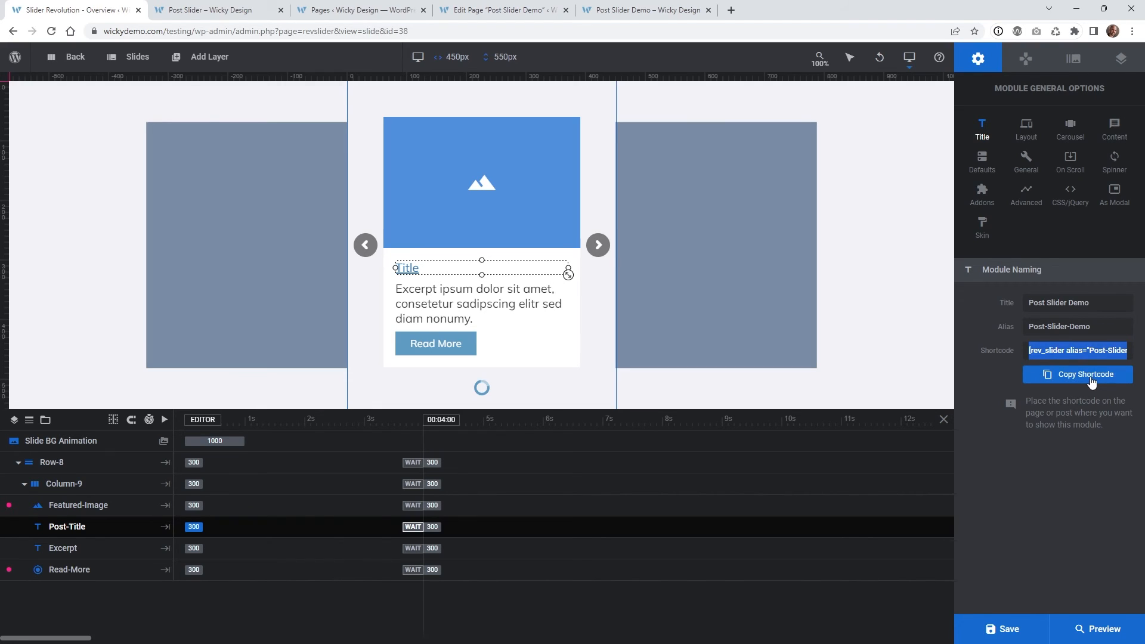
pyautogui.click(1057, 488)
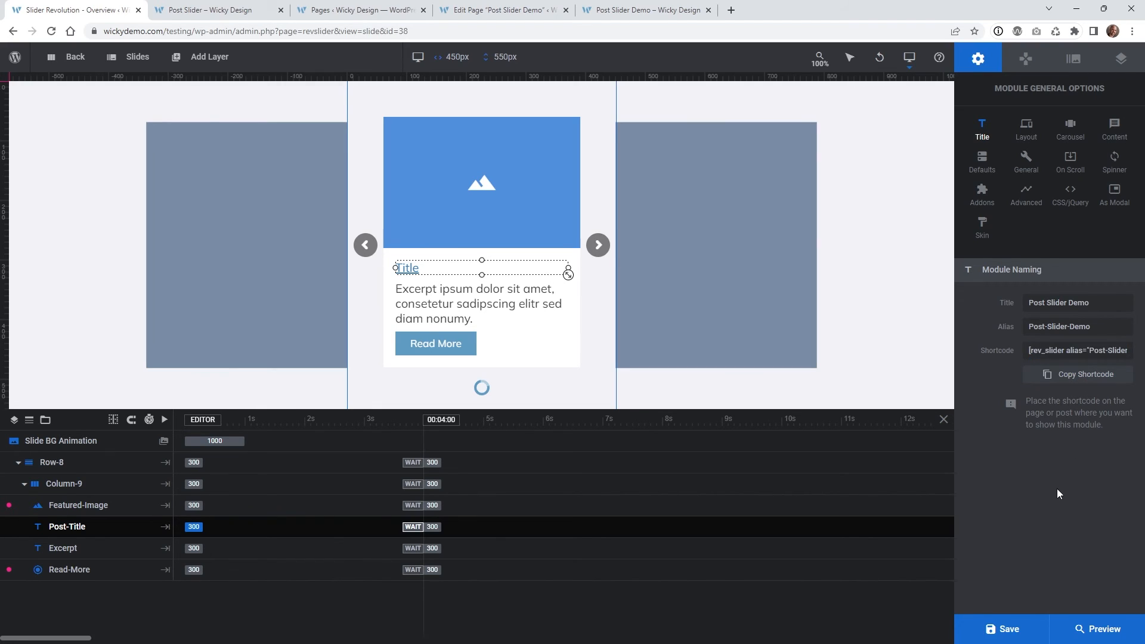
# Insert a Slider Revolution block using the "Post Slider Demo" module in the WordPress page "Post Slider Demo".
pyautogui.click(343, 8)
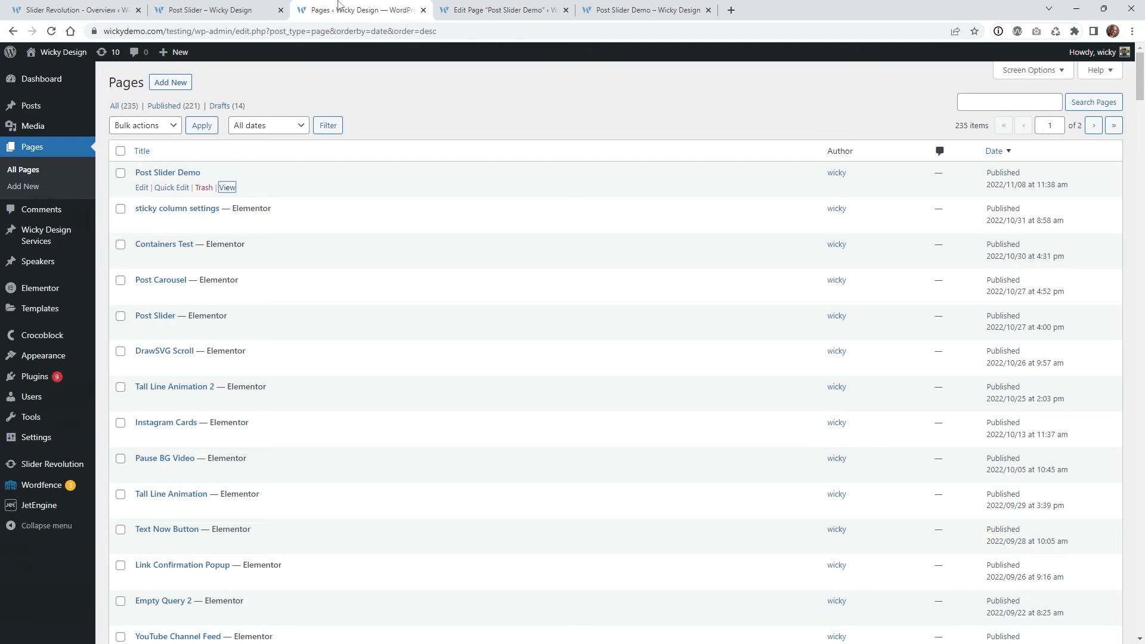
pyautogui.click(477, 8)
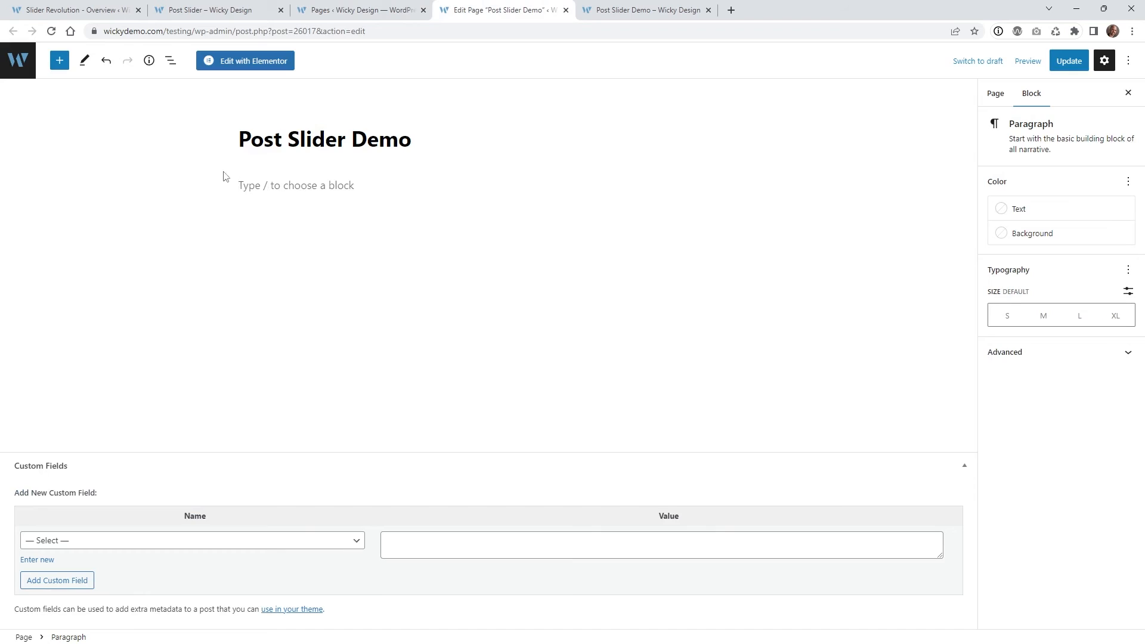
pyautogui.click(59, 62)
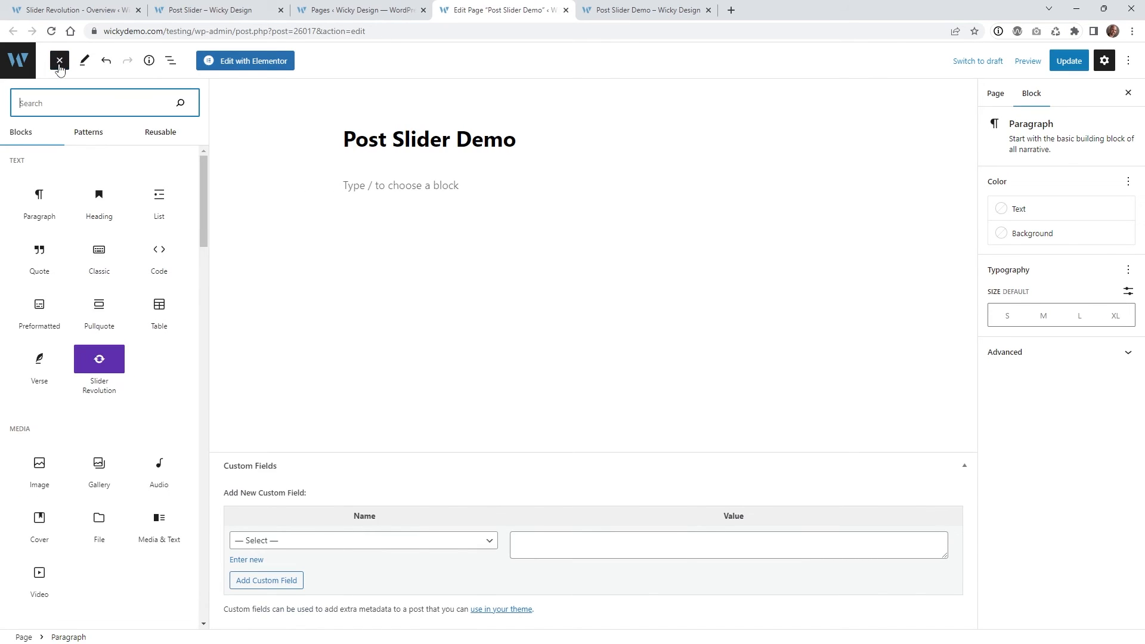
pyautogui.moveTo(104, 363)
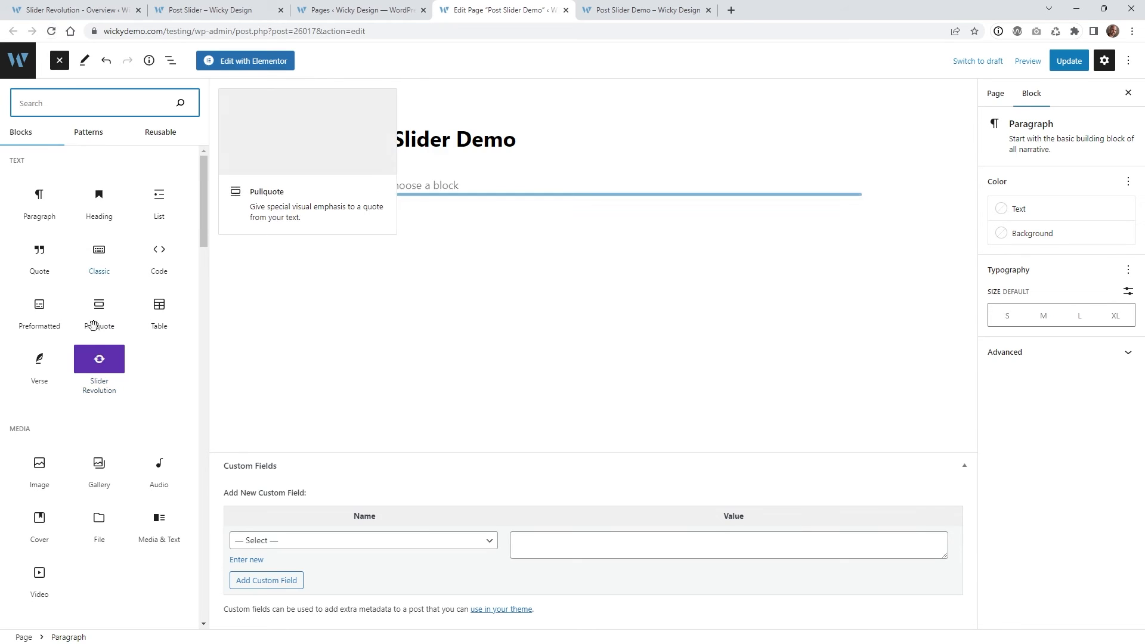
pyautogui.click(99, 361)
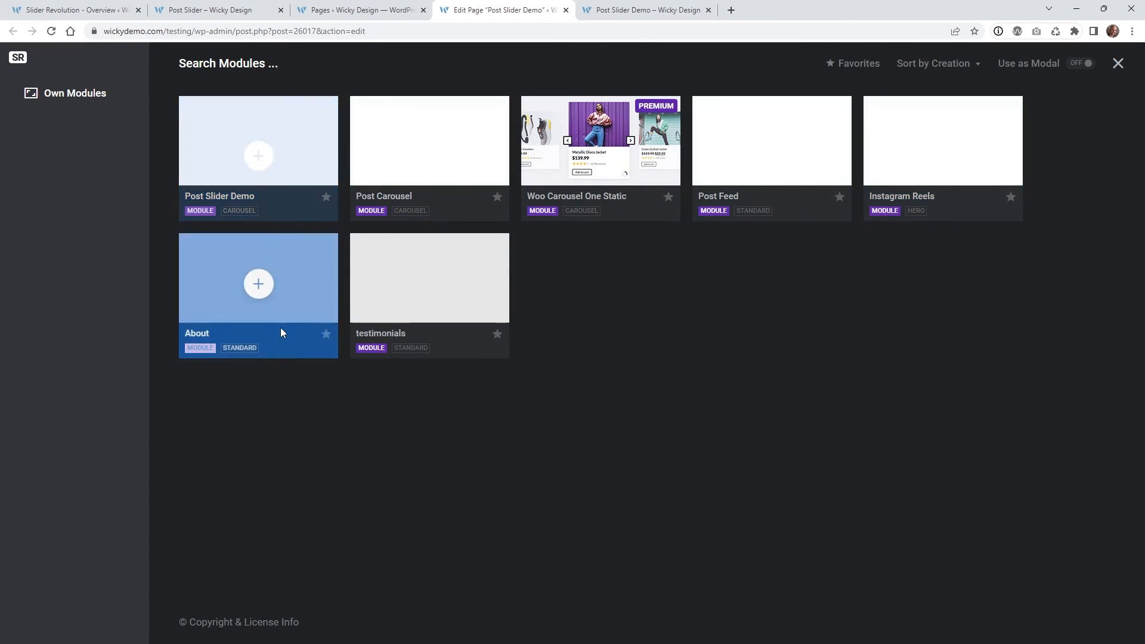
pyautogui.click(251, 160)
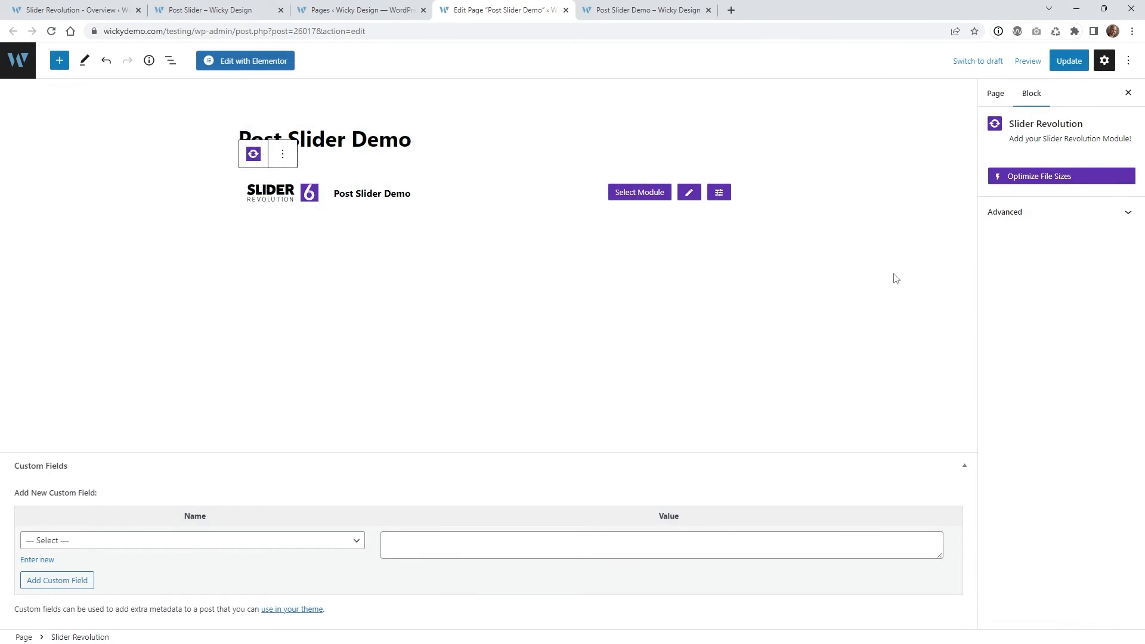
# Update the page, preview it in a new tab, and load its address without the preview parameters.
pyautogui.click(1068, 63)
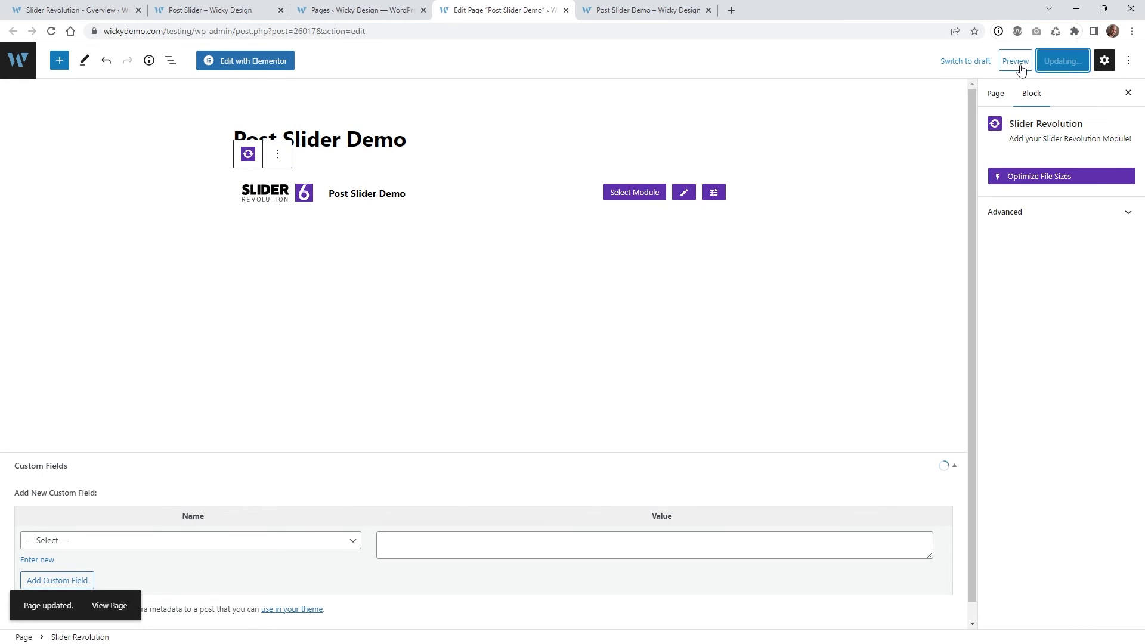
pyautogui.click(1013, 62)
pyautogui.click(972, 177)
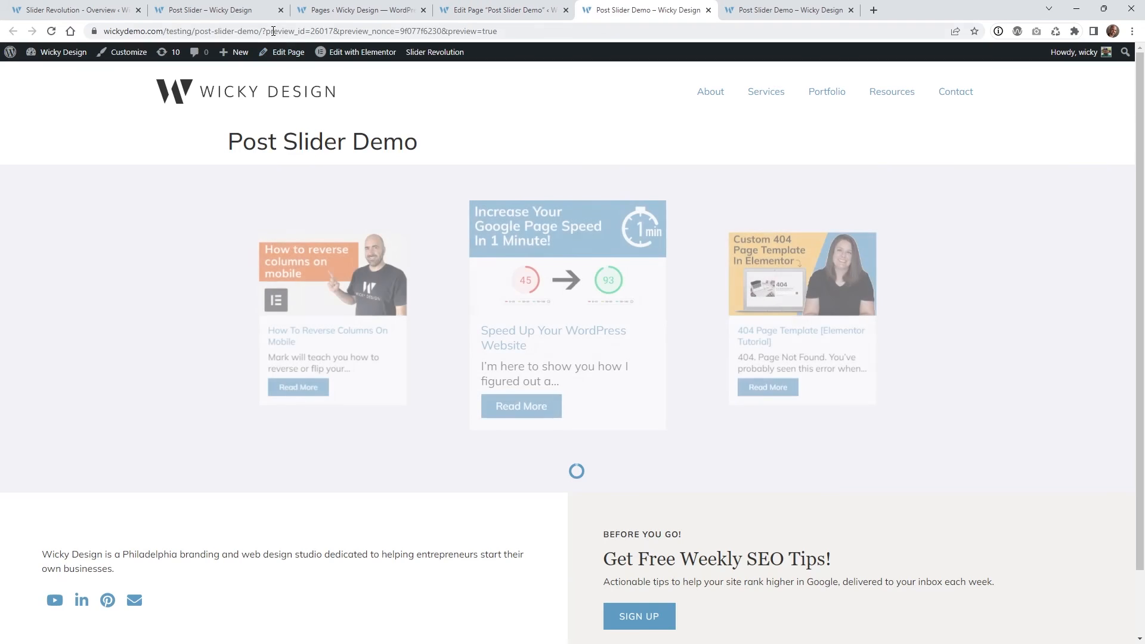
pyautogui.moveTo(267, 31); pyautogui.dragTo(718, 84)
pyautogui.press('BackSpace')
pyautogui.press('Return')
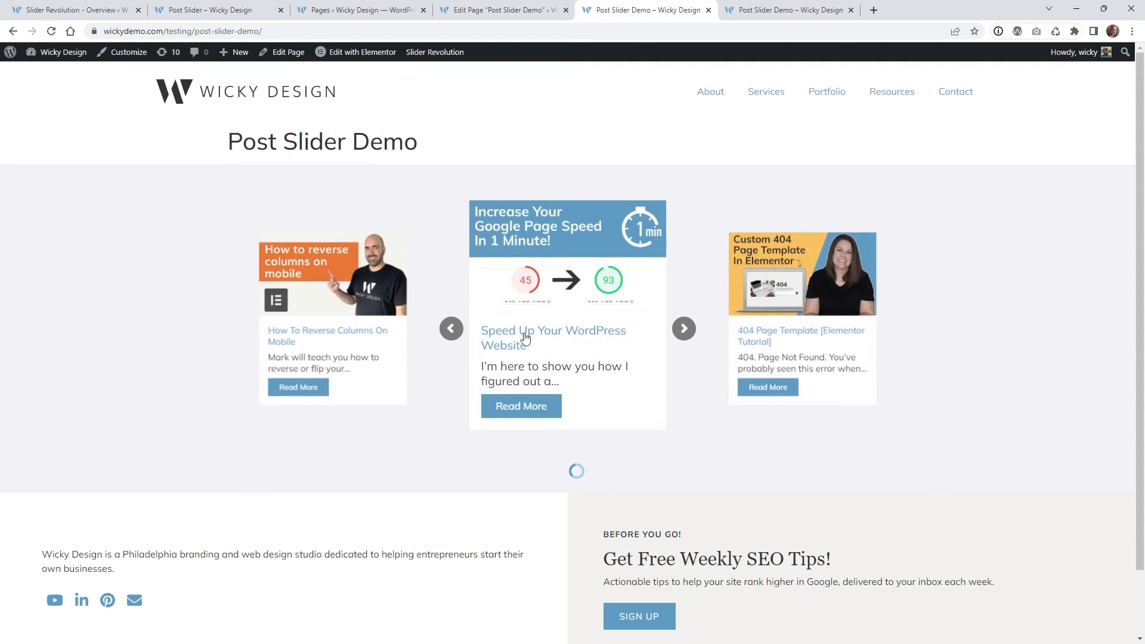
# Remove text-decoration:none from the slider module's custom CSS rule for .sliderlink a and save the module.
pyautogui.click(377, 6)
pyautogui.click(186, 6)
pyautogui.click(107, 9)
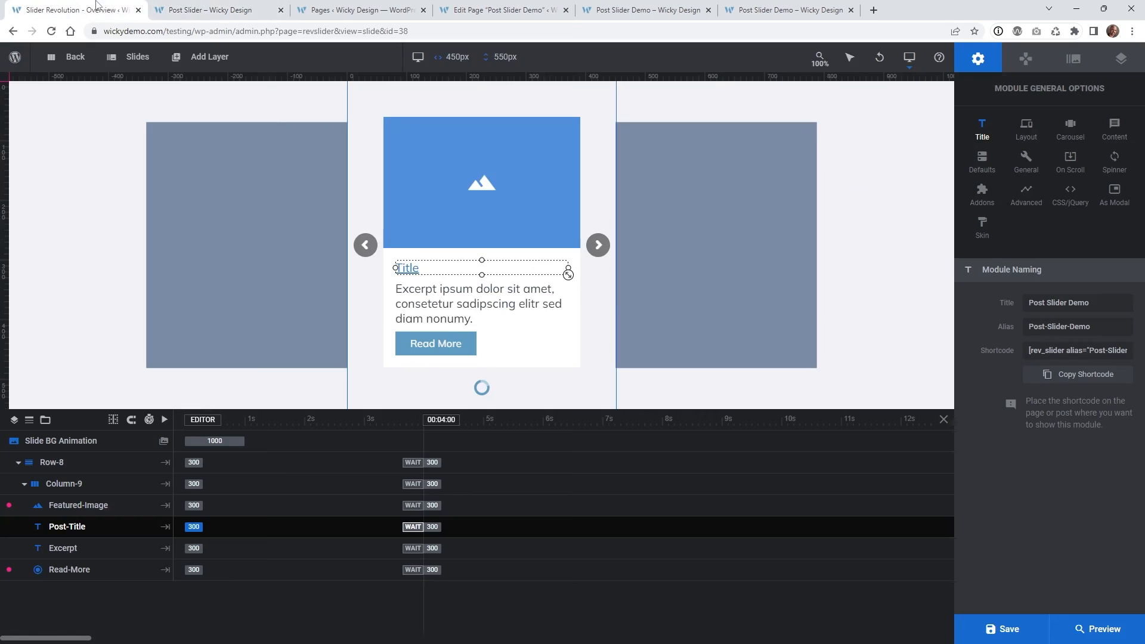
pyautogui.click(1070, 196)
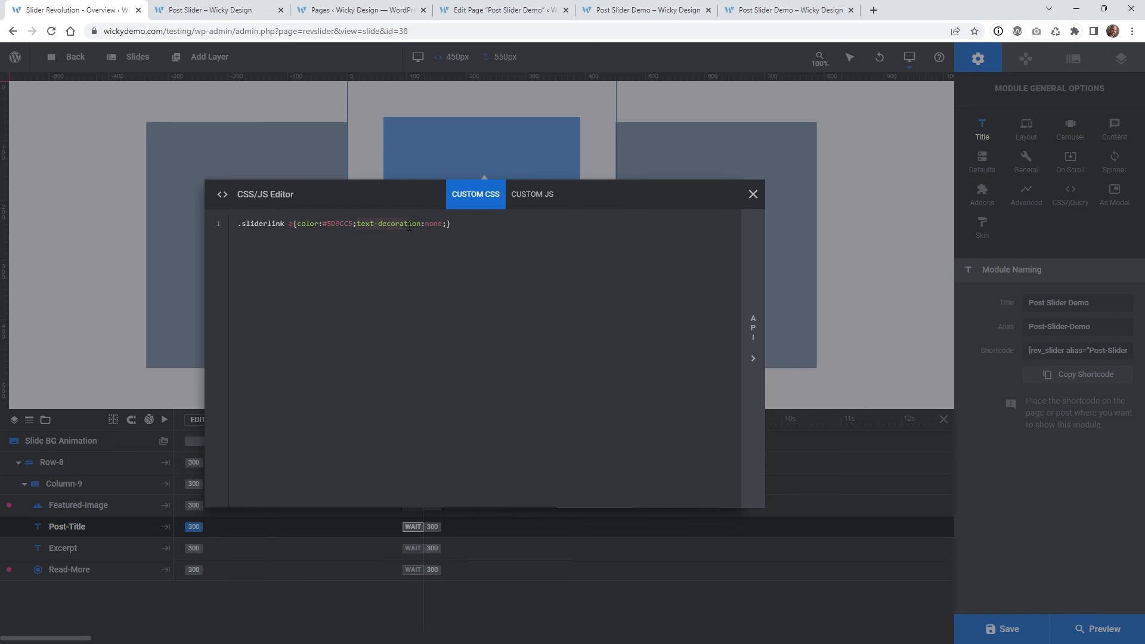
pyautogui.press('BackSpace')
pyautogui.click(753, 194)
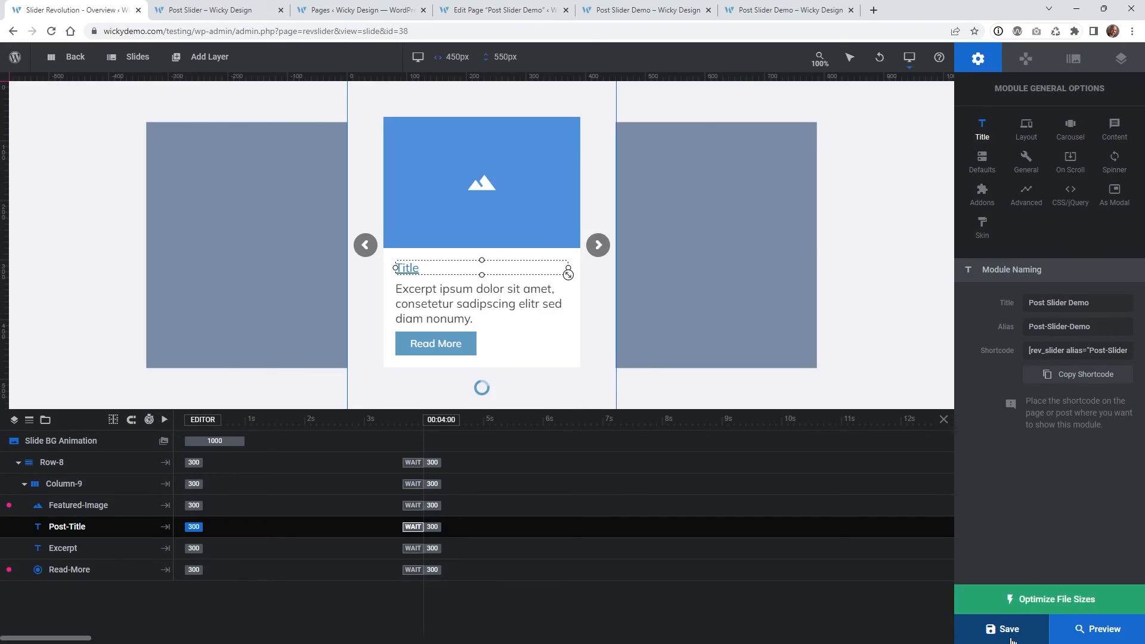
pyautogui.click(1012, 632)
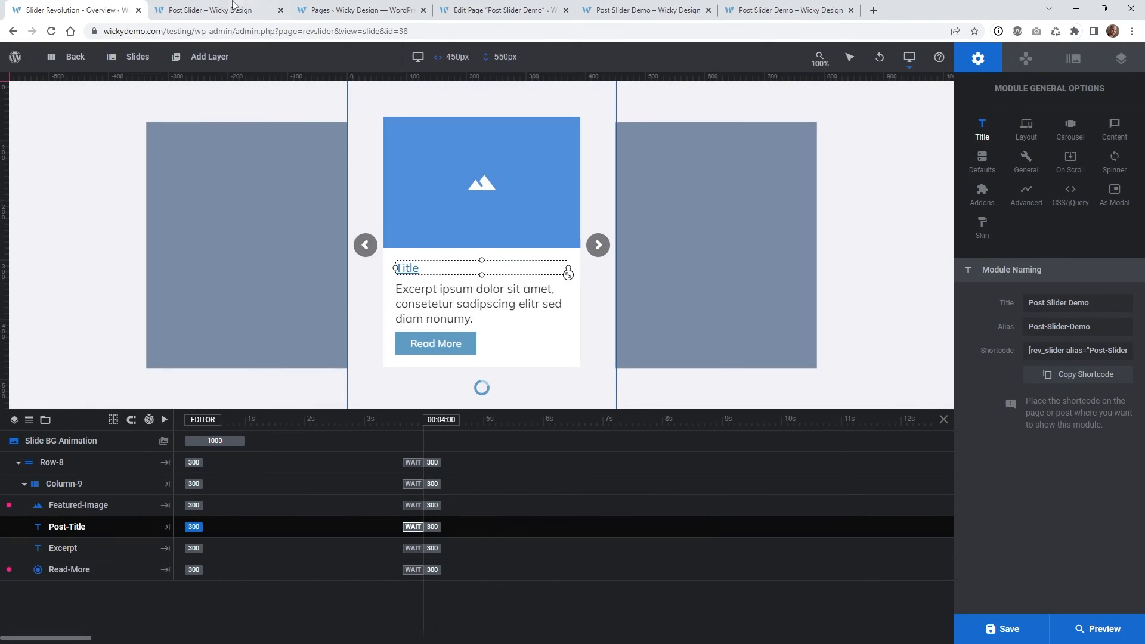
# Compare the styling of the post title links on the two open Post Slider Demo pages.
pyautogui.click(322, 10)
pyautogui.click(507, 10)
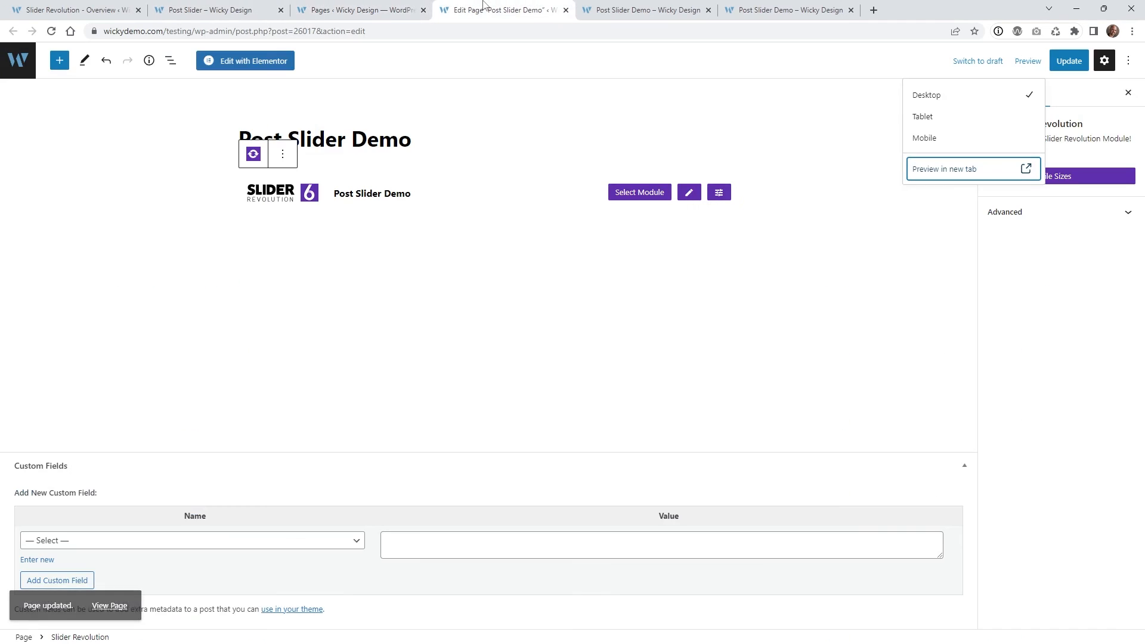
pyautogui.click(627, 7)
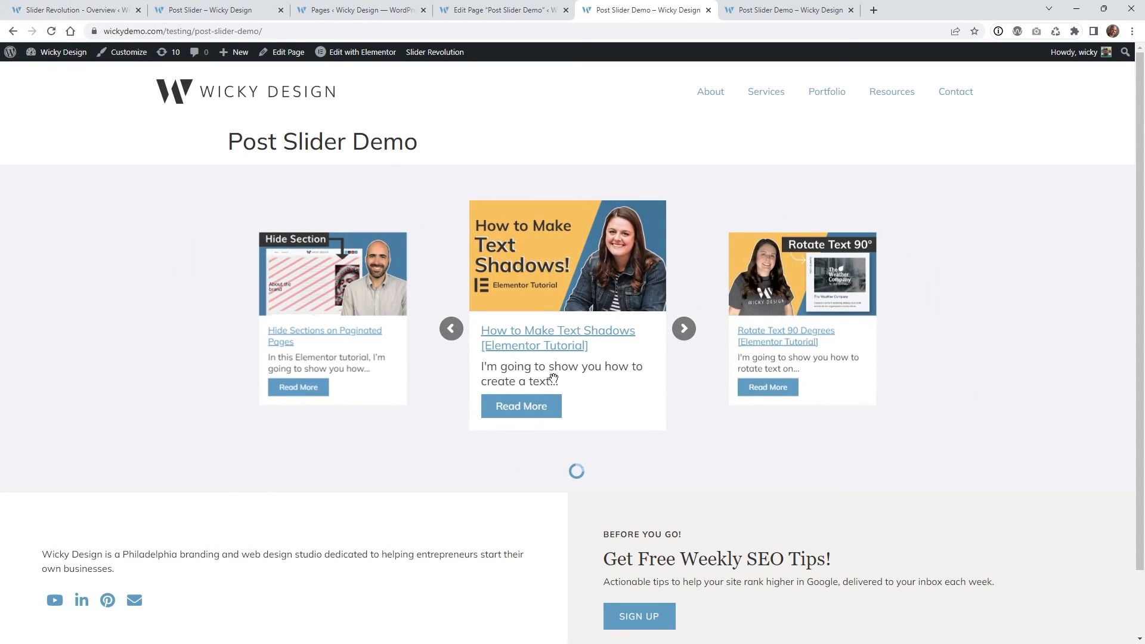
pyautogui.click(788, 7)
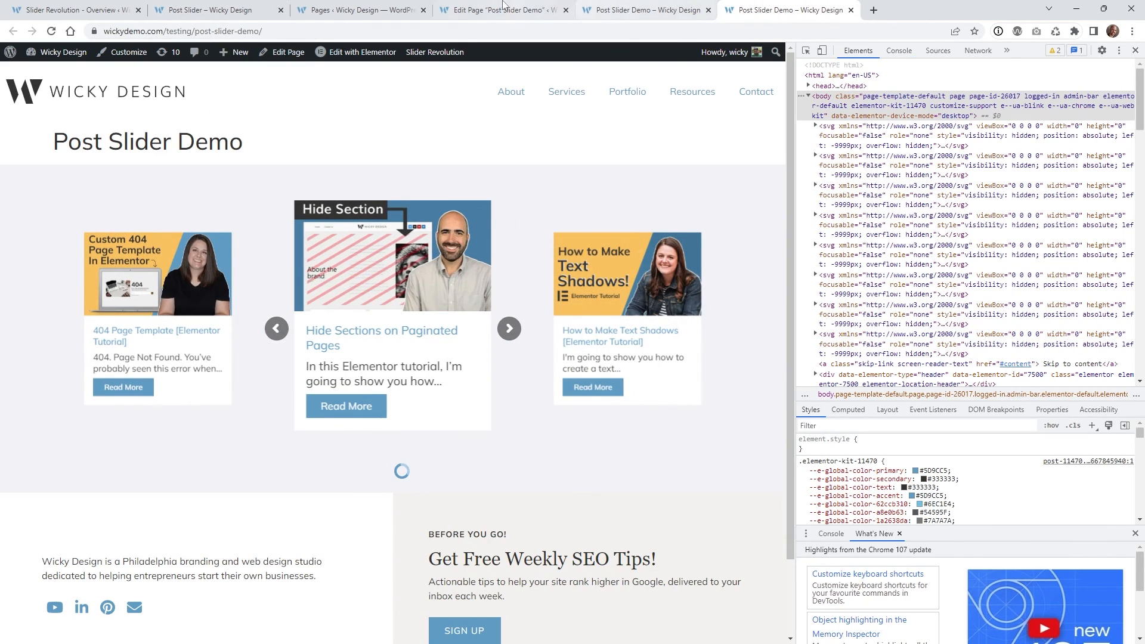
# Remove the Slider Revolution block from the Post Slider Demo page in the block editor and update the page.
pyautogui.click(507, 10)
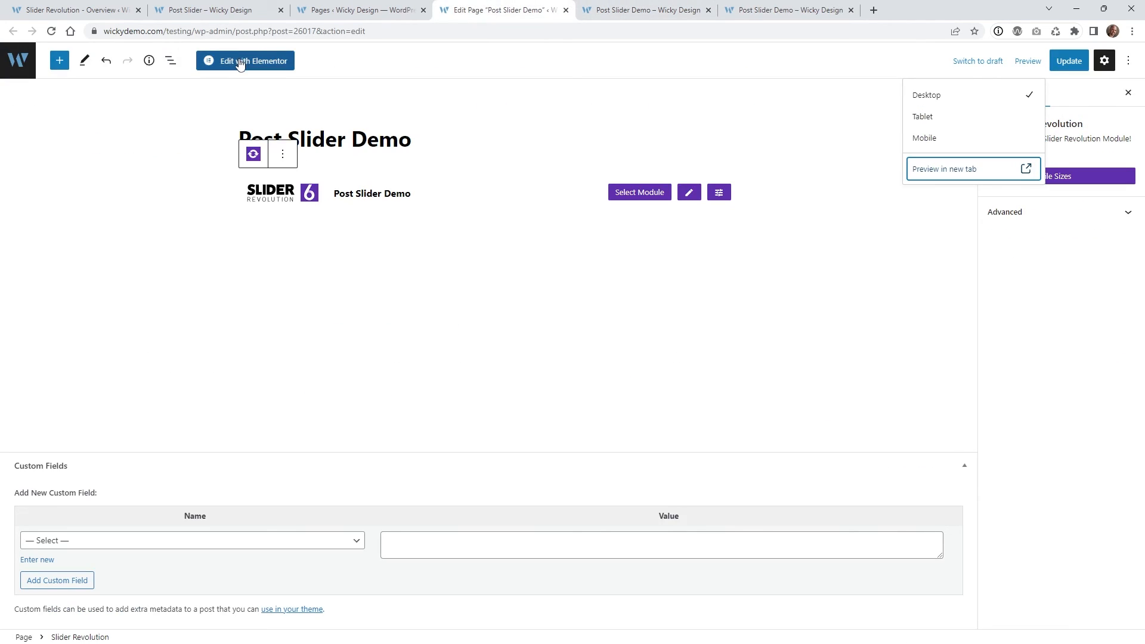
pyautogui.click(284, 156)
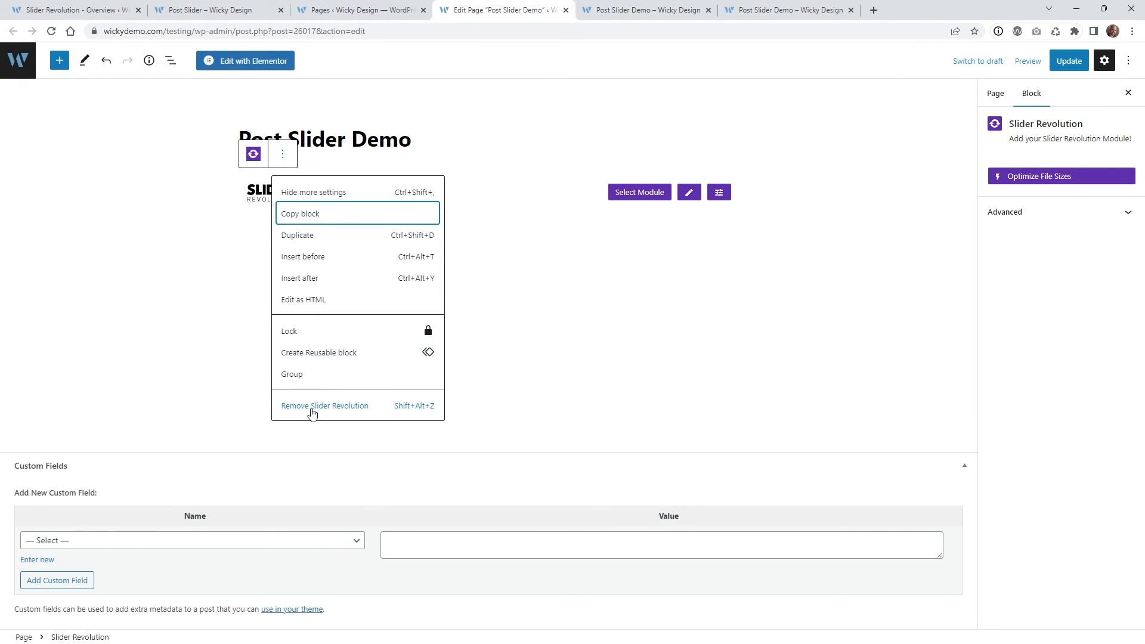
pyautogui.click(310, 409)
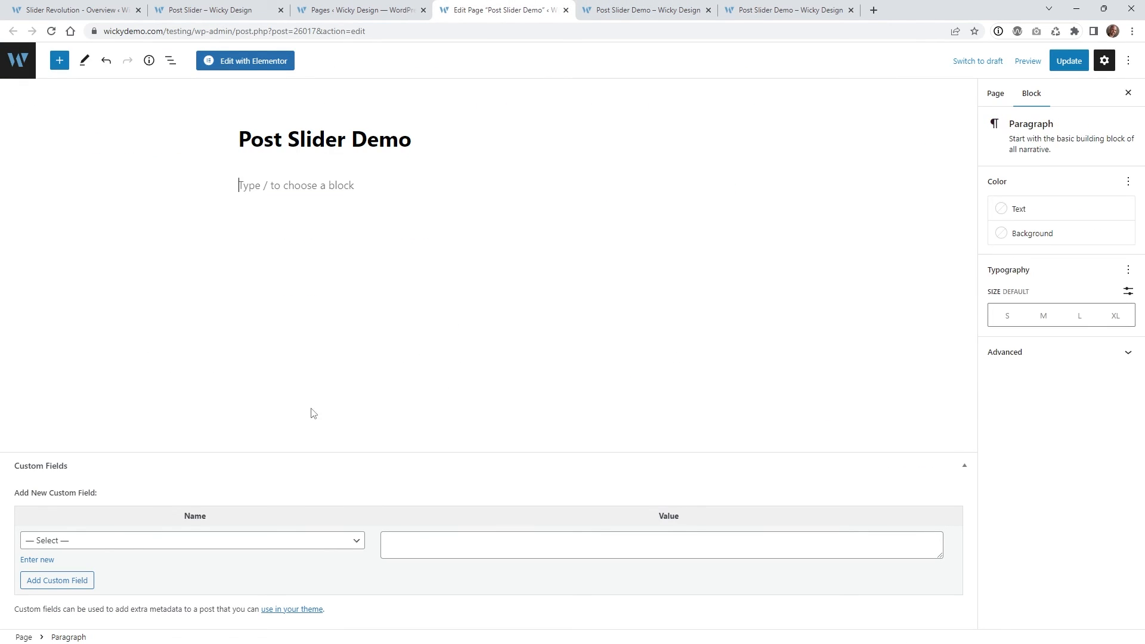
pyautogui.click(1077, 64)
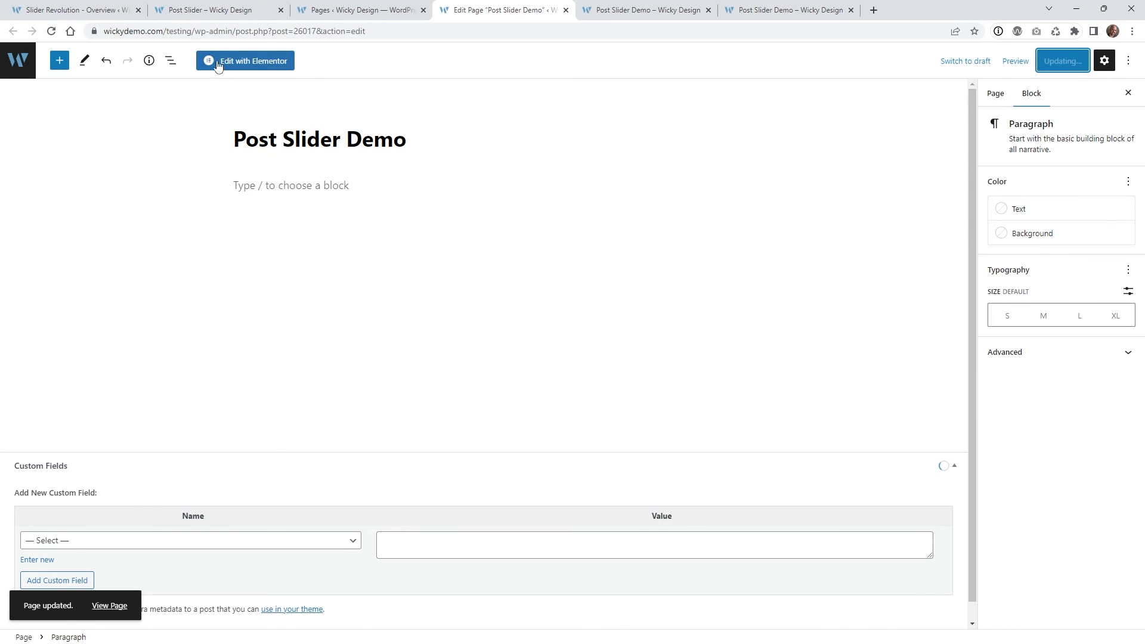
# Edit the page with Elementor, add a Slider Revolution 6 widget using the "Post Slider Demo" module, and update the page.
pyautogui.click(260, 67)
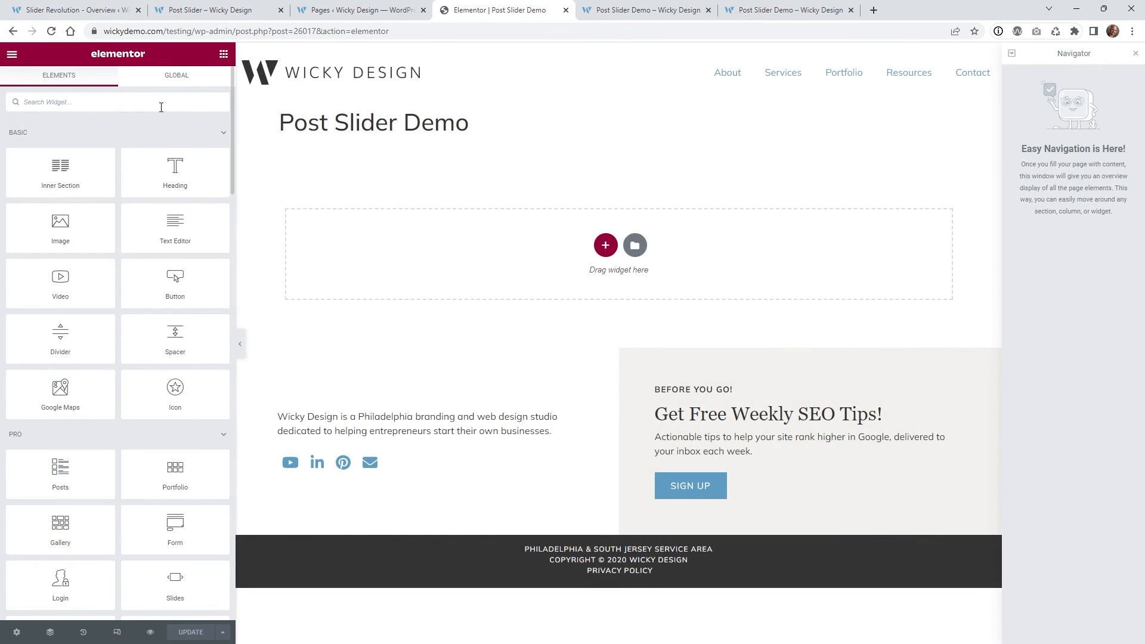
pyautogui.write('sli')
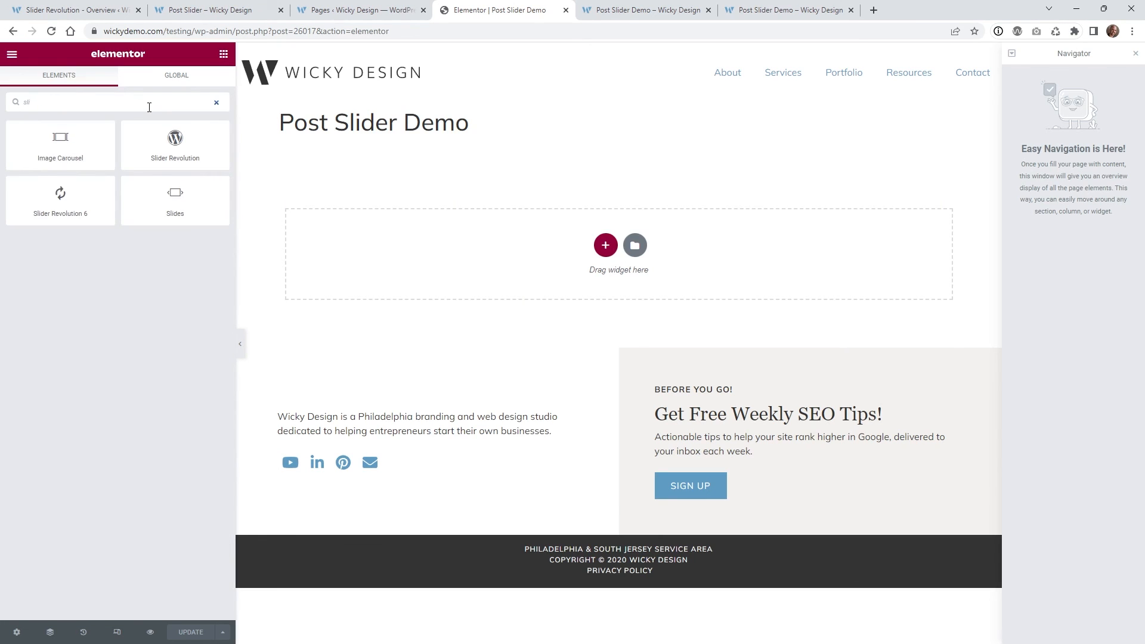
pyautogui.moveTo(60, 197); pyautogui.dragTo(354, 263)
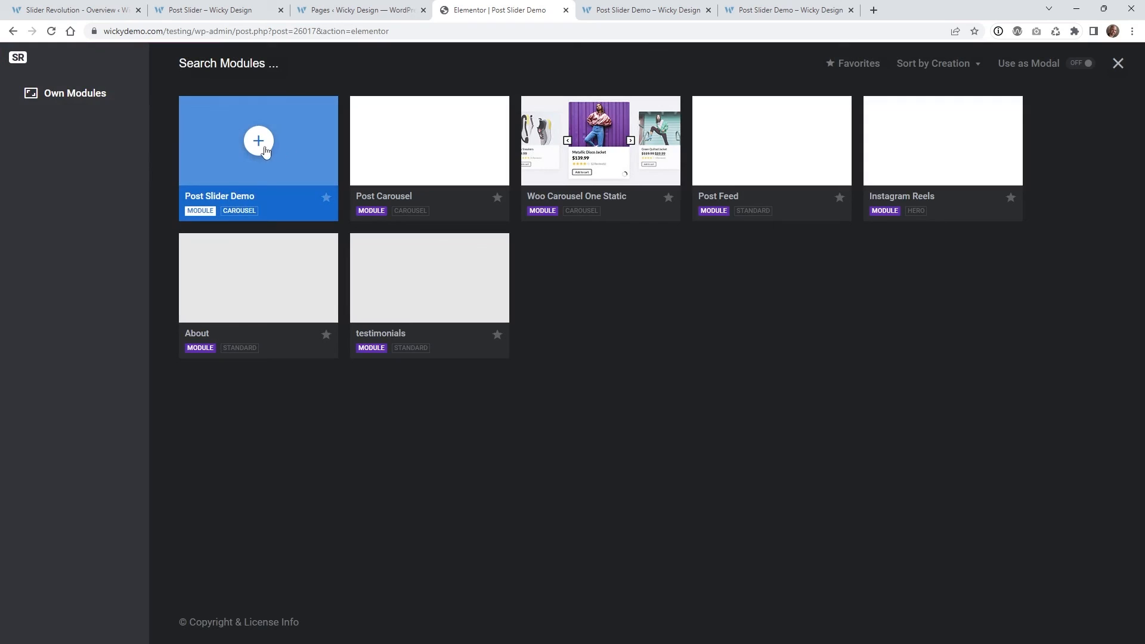
pyautogui.click(259, 144)
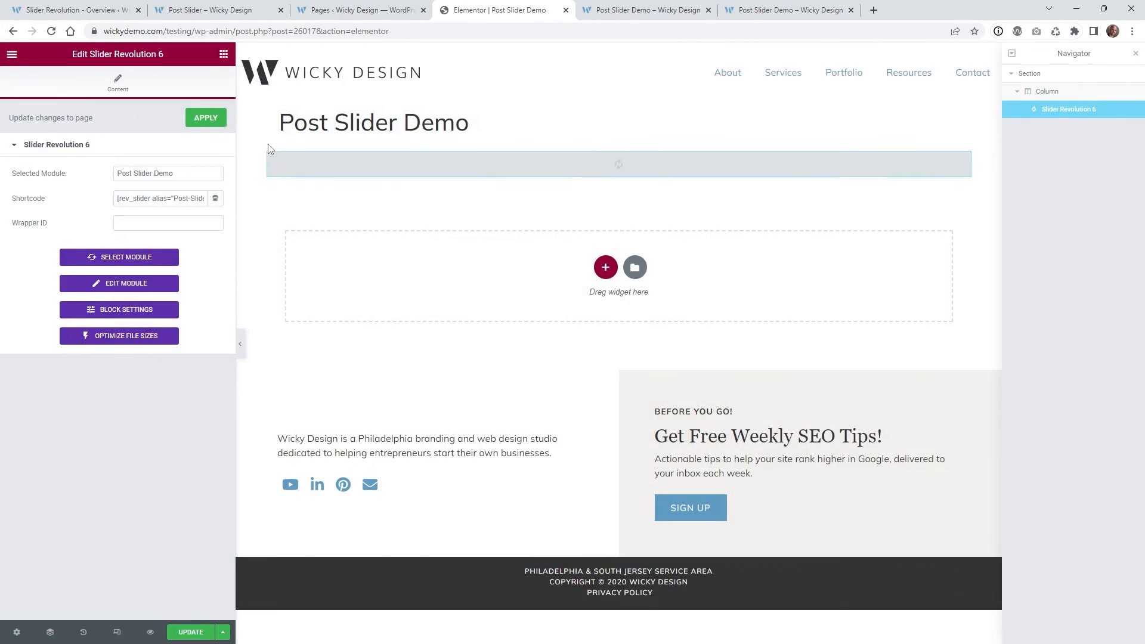
pyautogui.click(188, 637)
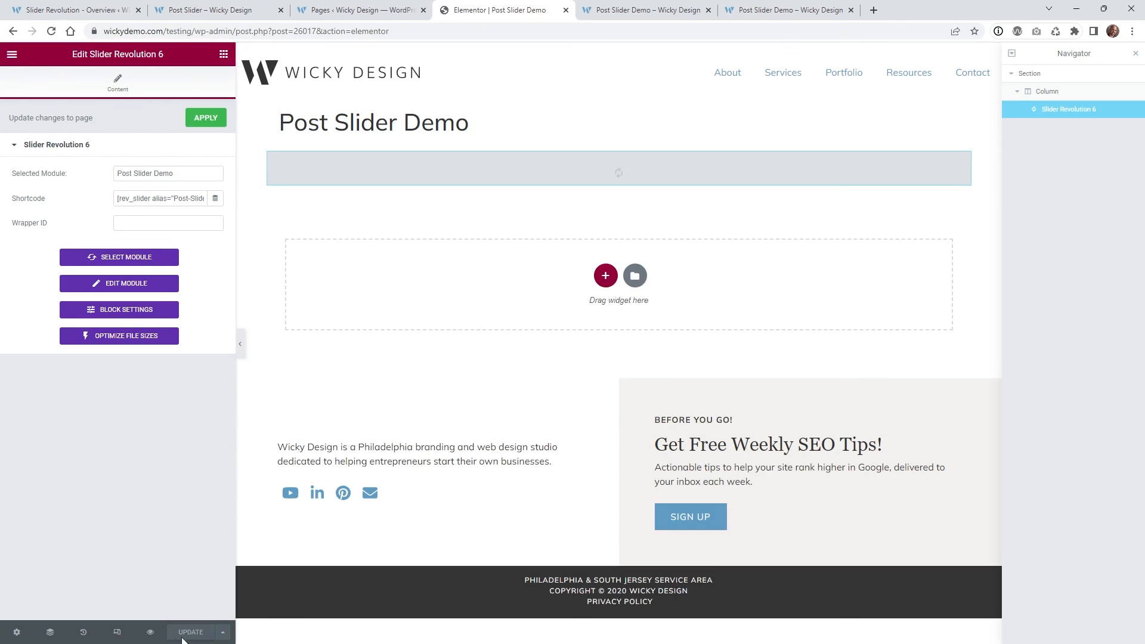
# Reload the published Post Slider Demo page and advance the carousel to check how it displays.
pyautogui.click(626, 6)
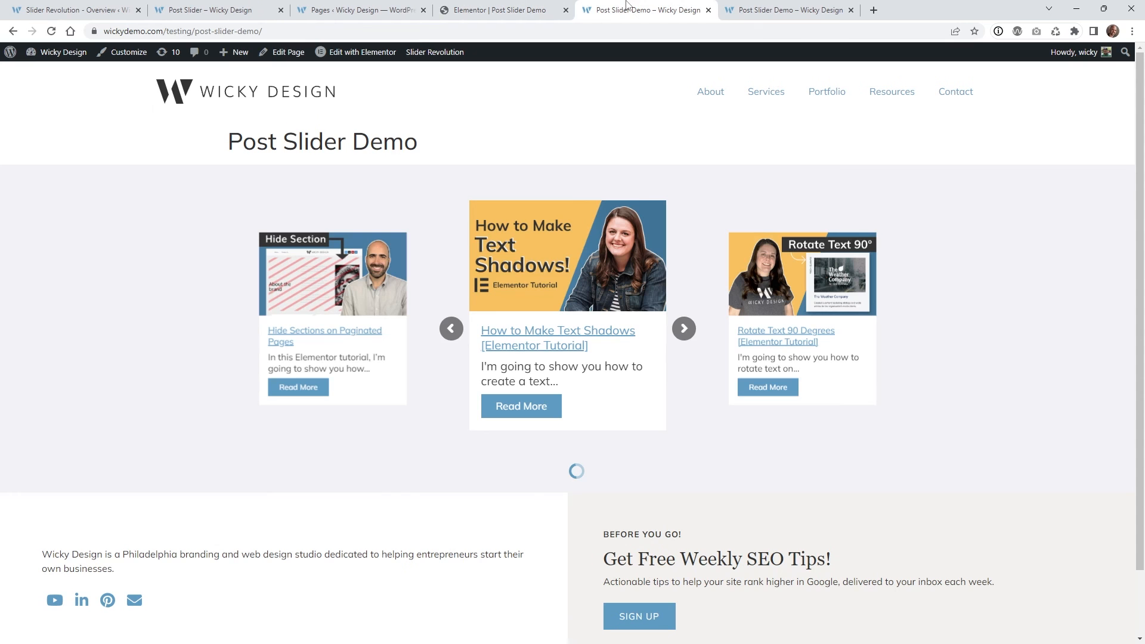
pyautogui.click(49, 31)
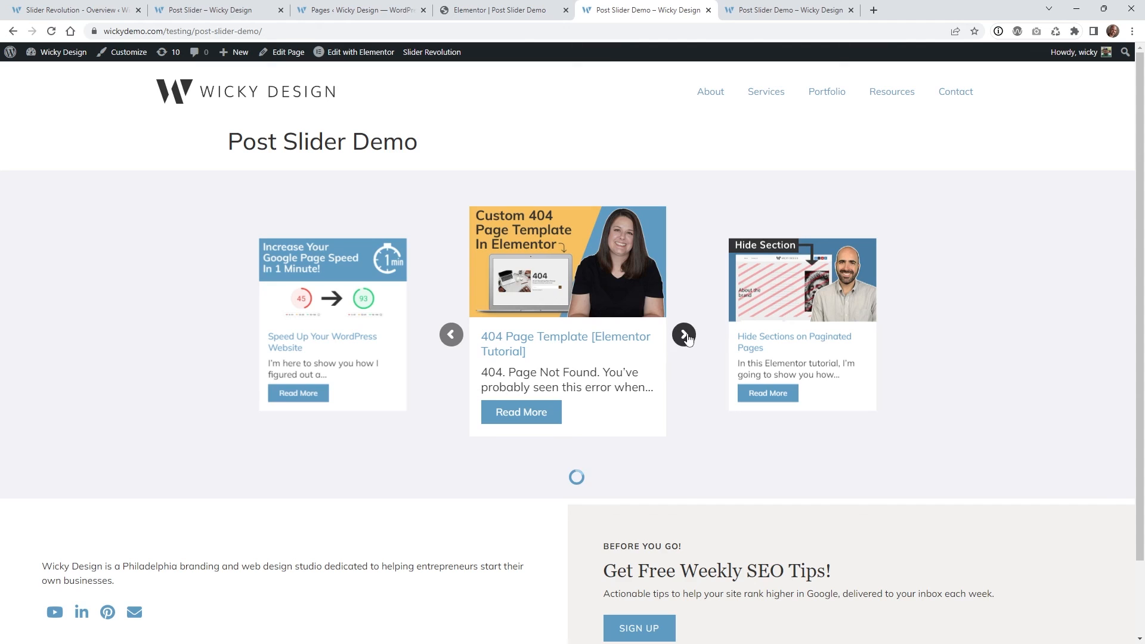
pyautogui.click(684, 334)
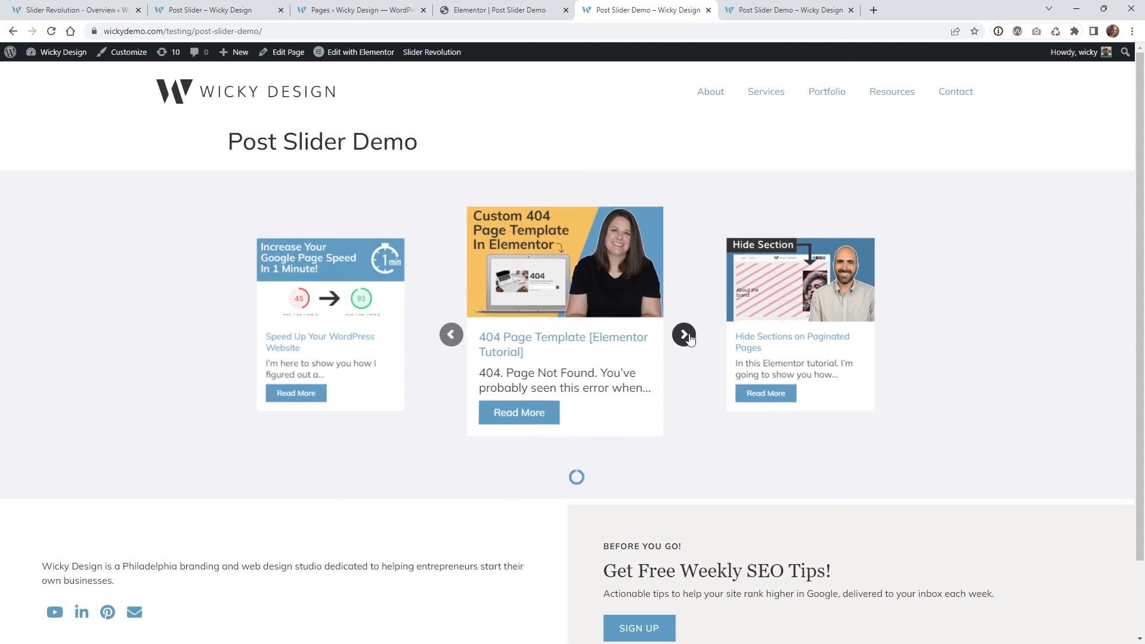
# Return to the Elementor editor and set the width of the column containing the slider to 100%.
pyautogui.click(541, 8)
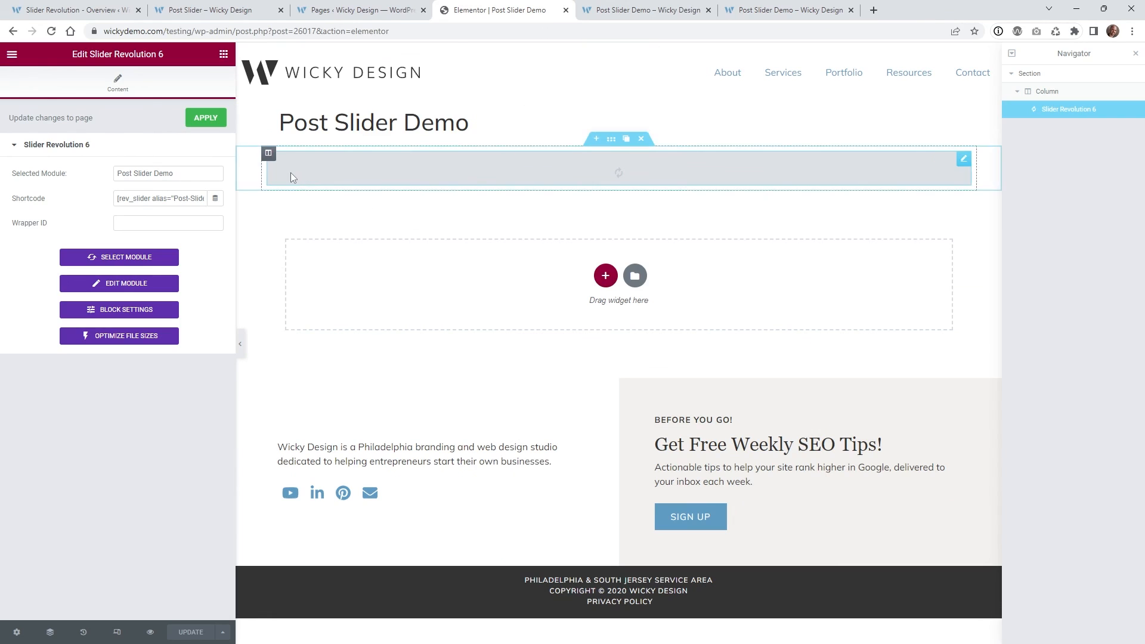
pyautogui.click(268, 152)
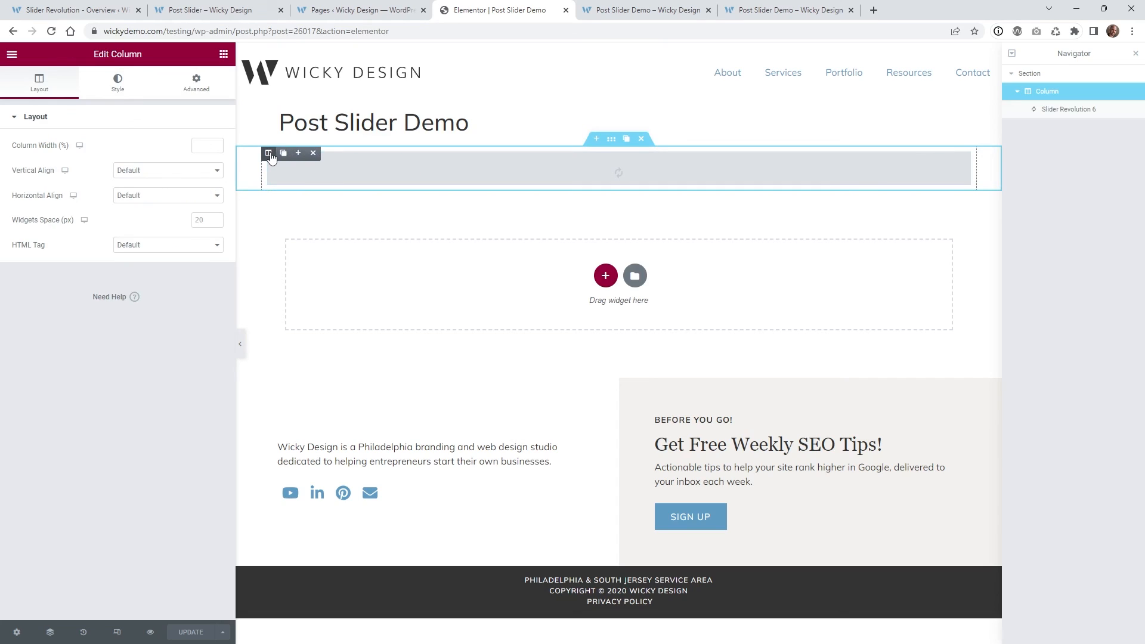
pyautogui.click(207, 144)
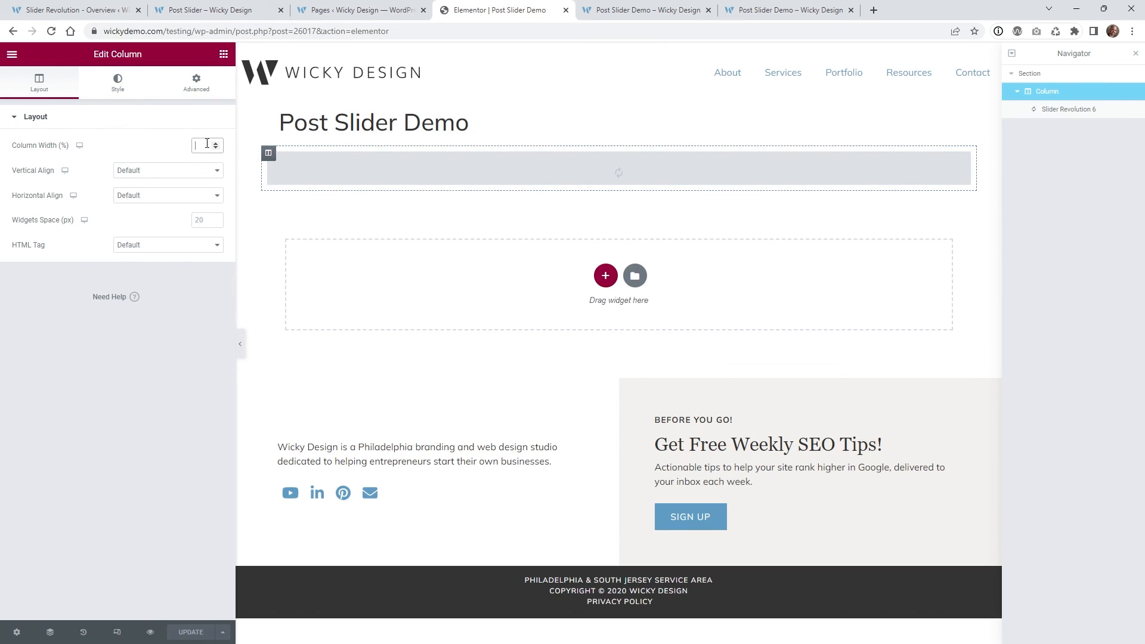
pyautogui.write('1000')
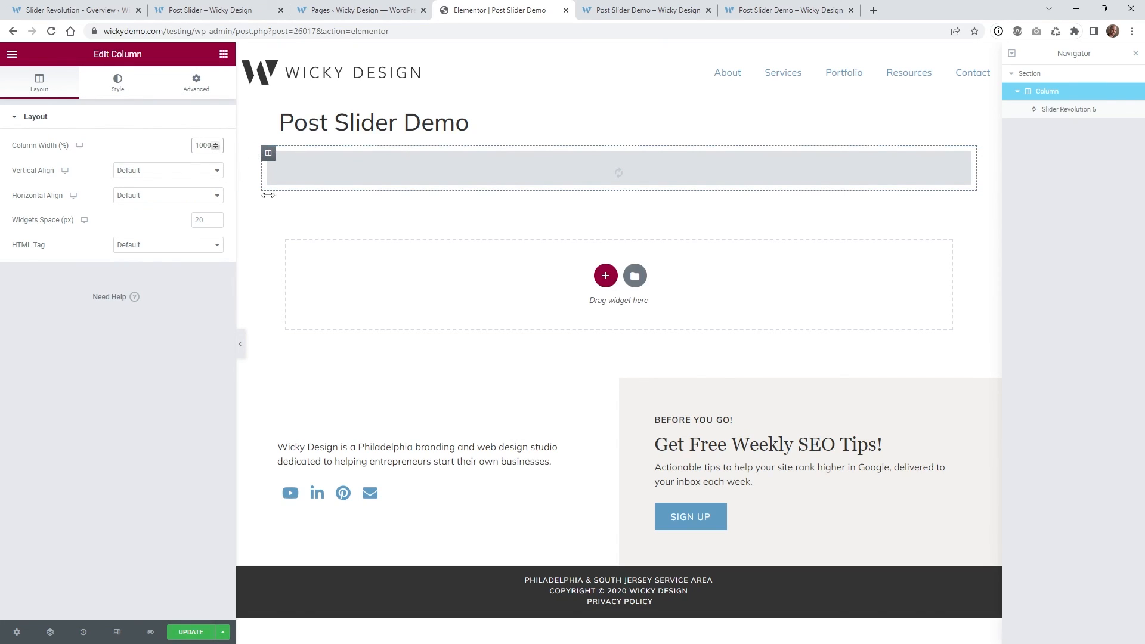
pyautogui.press('BackSpace')
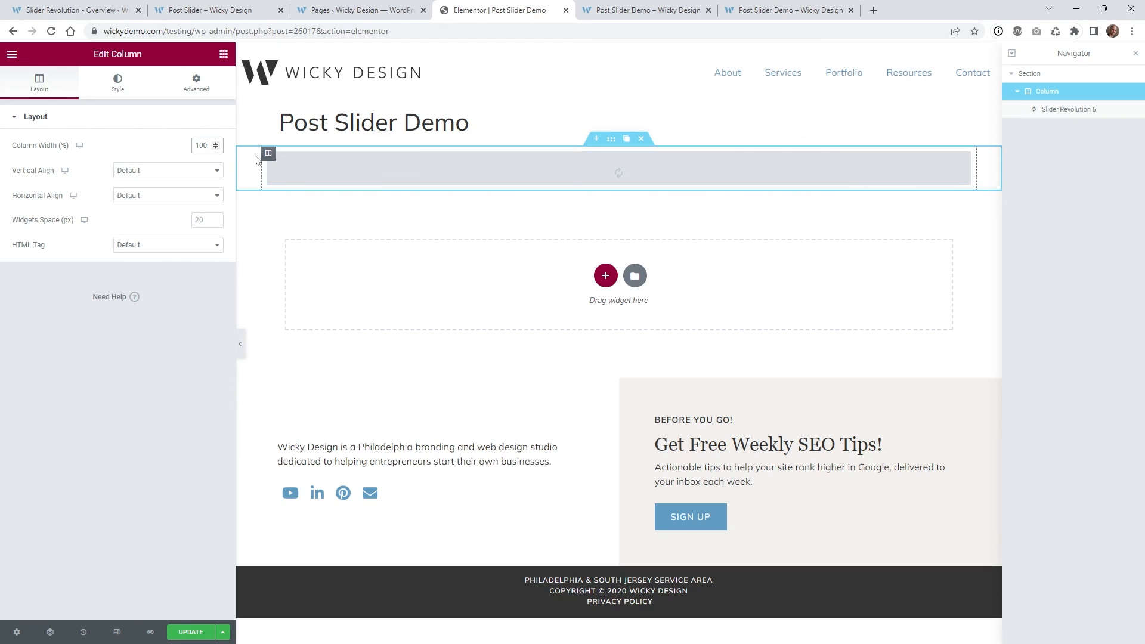
# Add three empty columns beside the slider's column, update the page, and reload the published Post Slider Demo page.
pyautogui.click(299, 154)
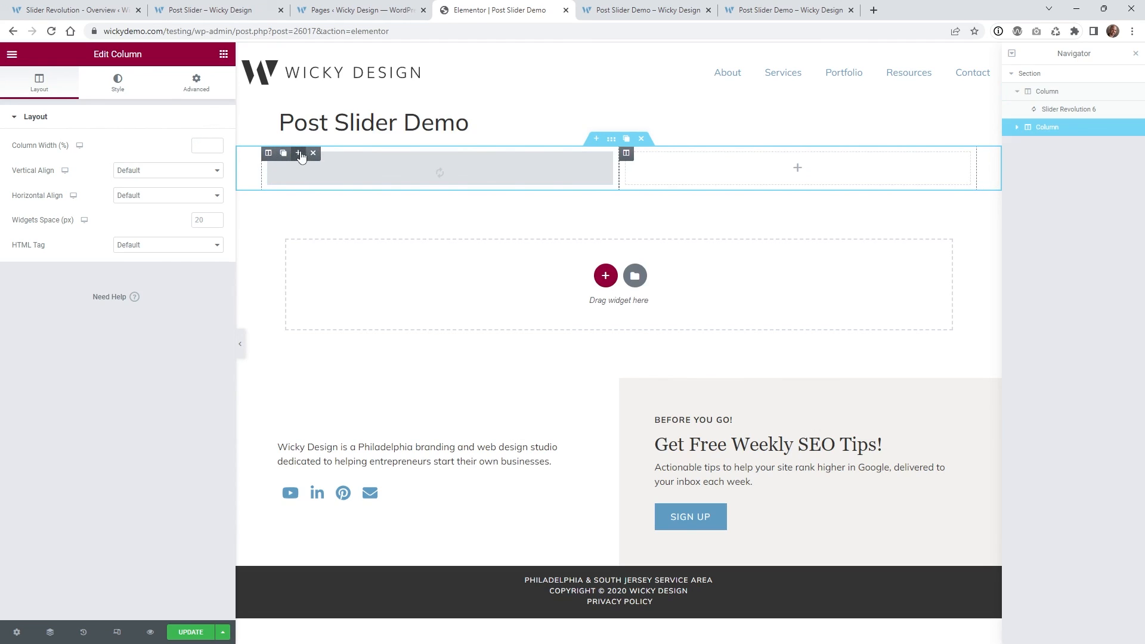
pyautogui.click(299, 154)
pyautogui.click(299, 153)
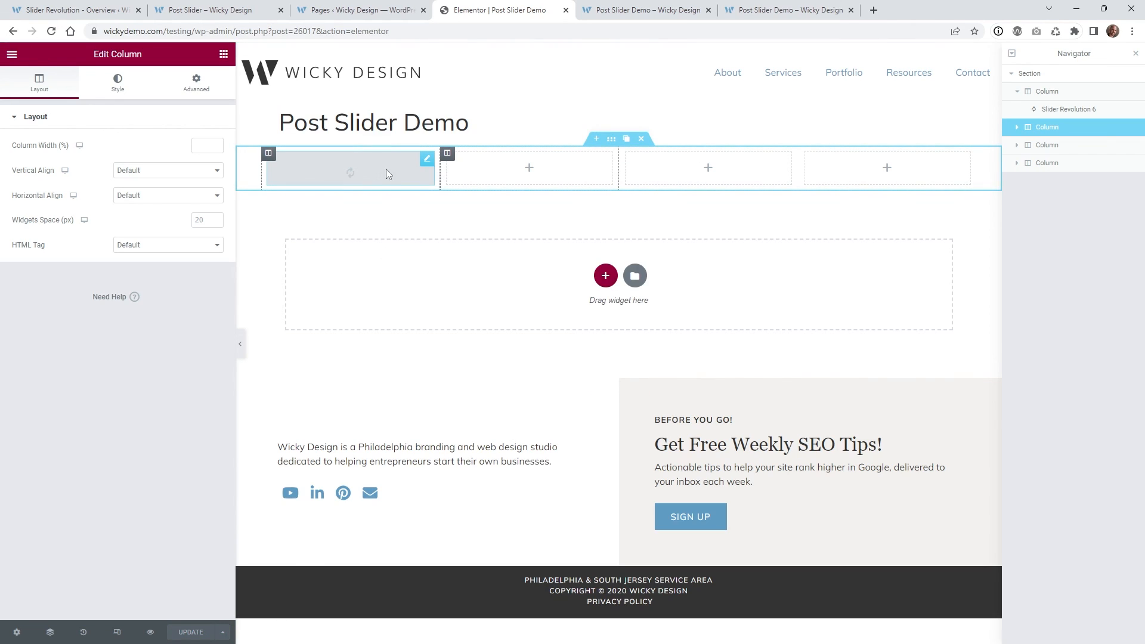
pyautogui.click(627, 11)
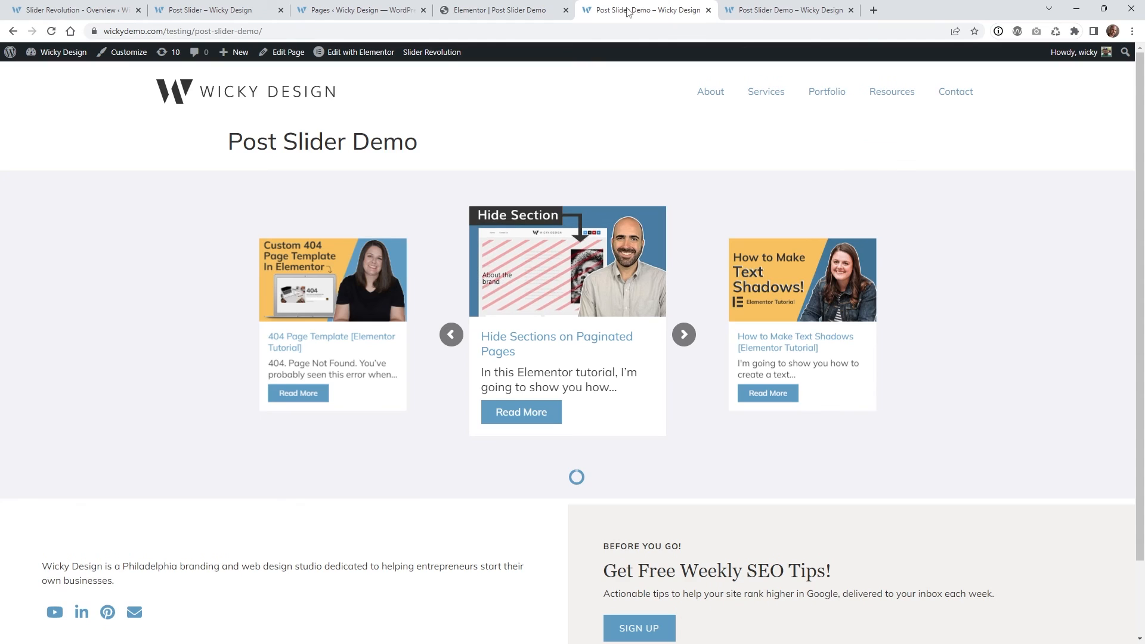
pyautogui.click(49, 34)
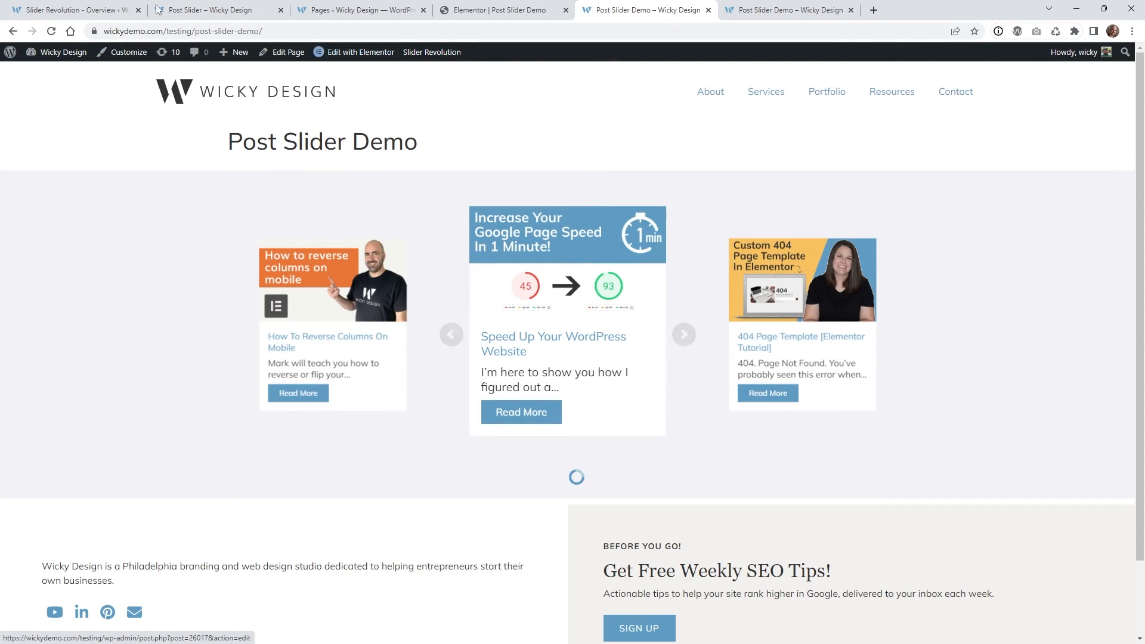
# In the Slider Revolution module's layout options, set the carousel sizing to Auto and save the module.
pyautogui.click(90, 6)
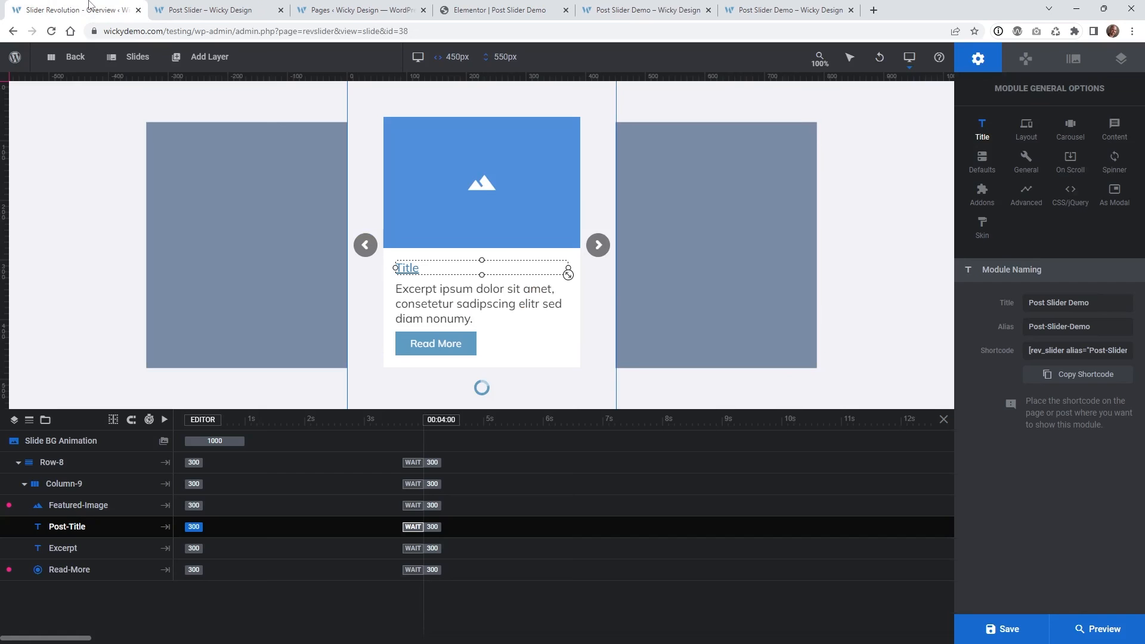
pyautogui.click(1026, 134)
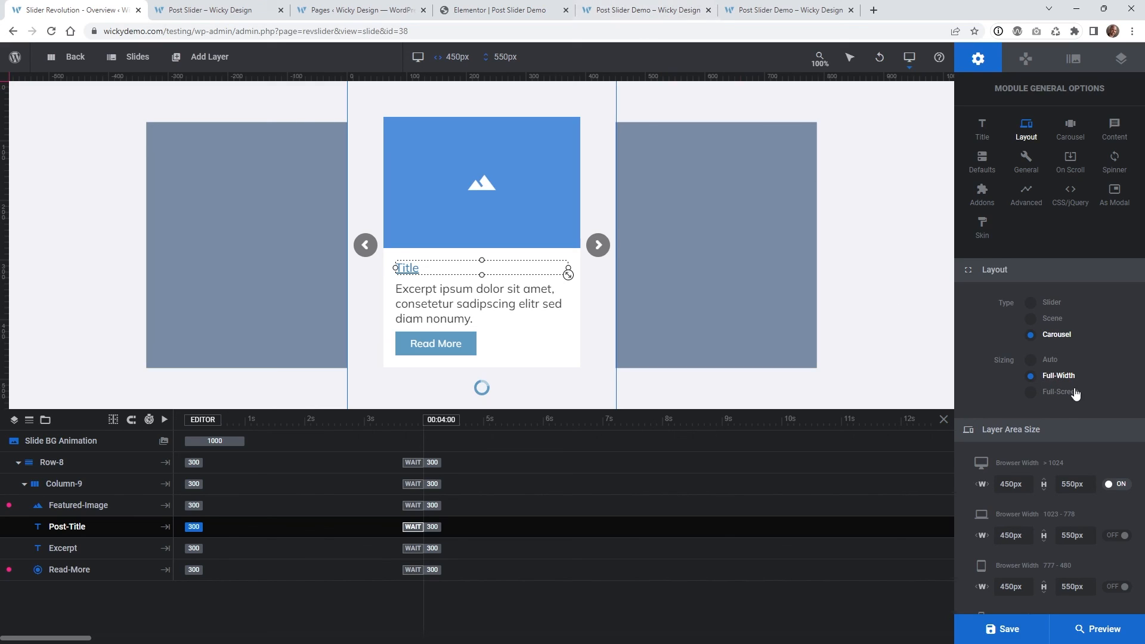
pyautogui.click(1051, 363)
pyautogui.click(1008, 623)
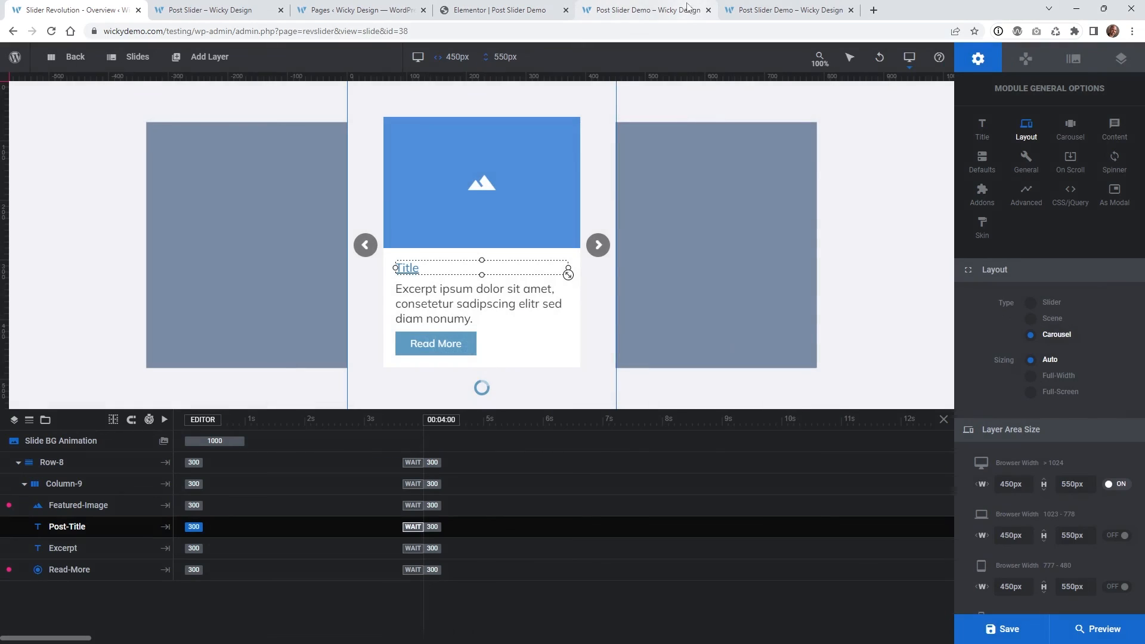
# Reload the published Post Slider Demo page and advance the carousel several times to check how it displays inside its column.
pyautogui.click(687, 7)
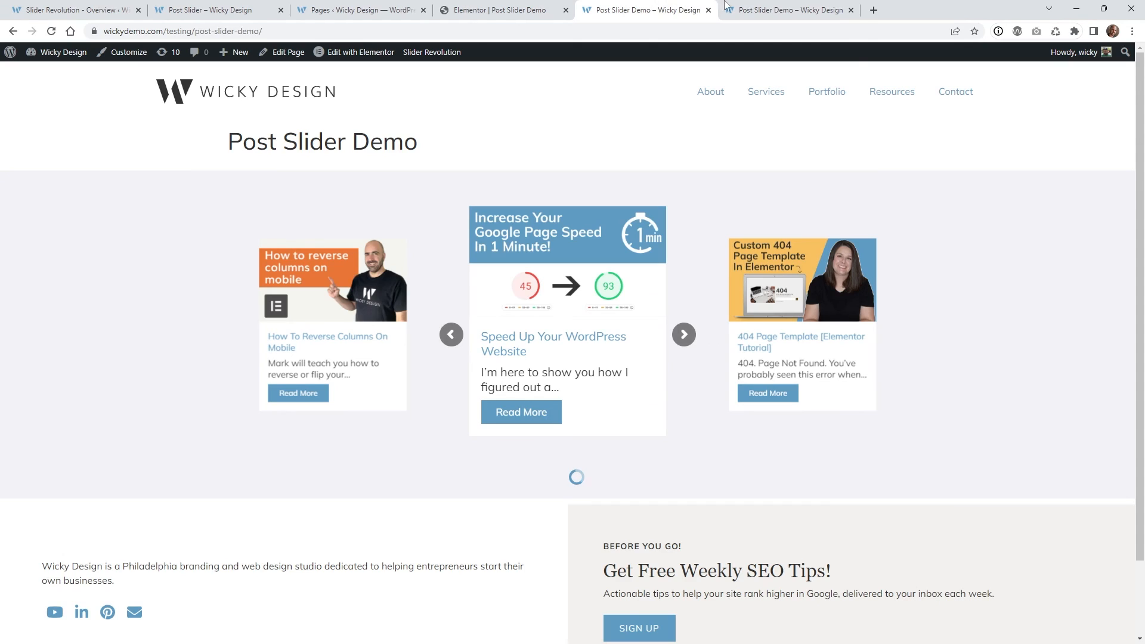
pyautogui.click(52, 32)
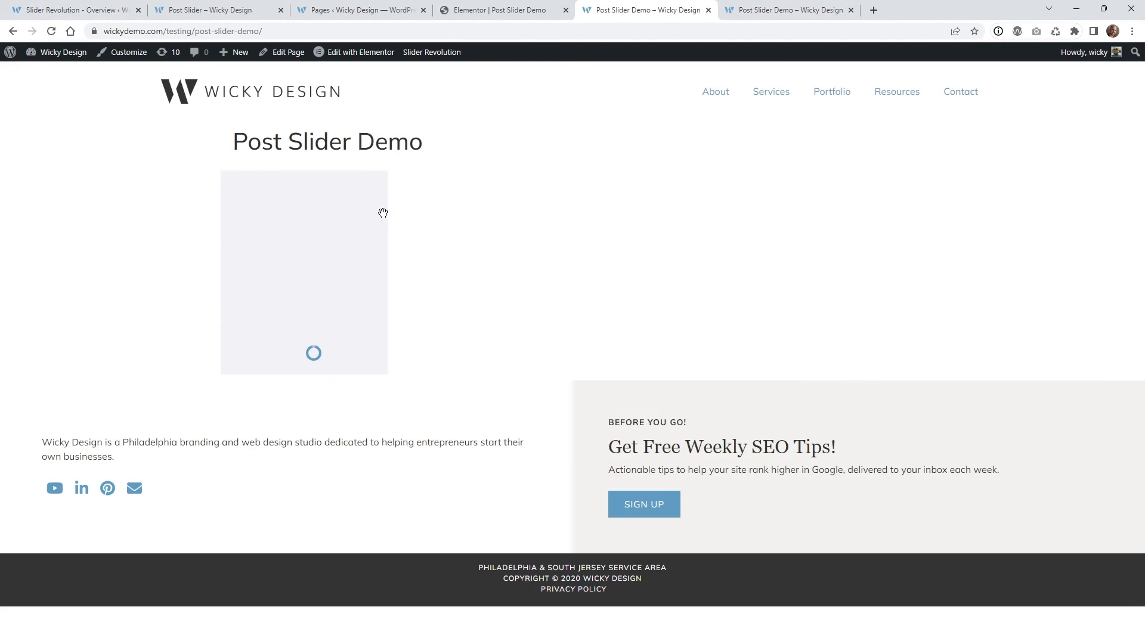
pyautogui.click(370, 273)
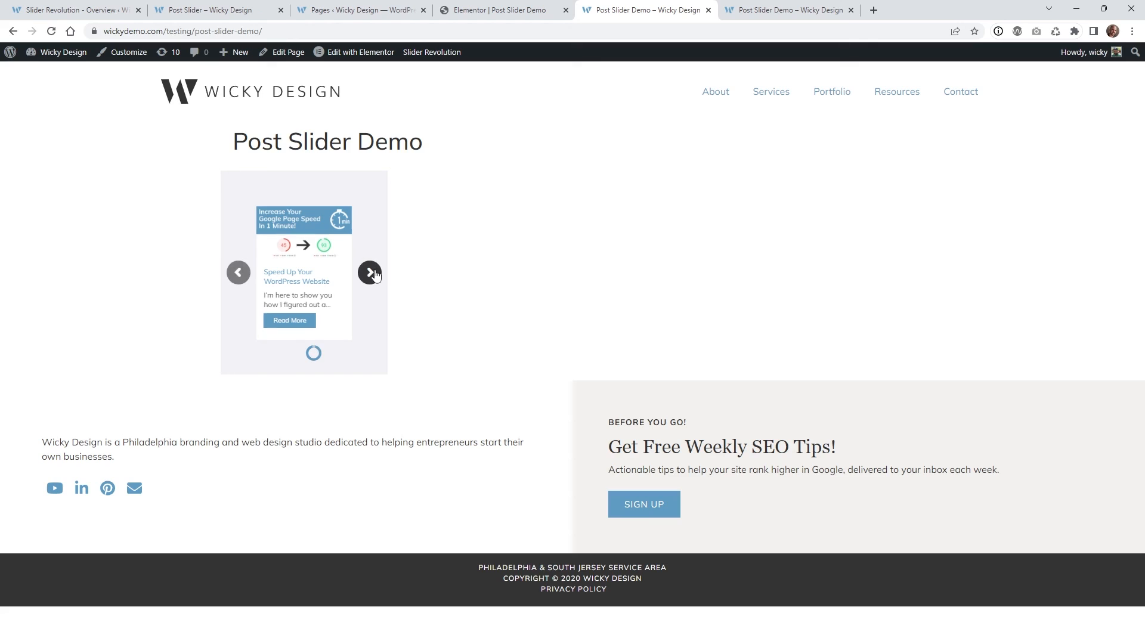
pyautogui.click(370, 272)
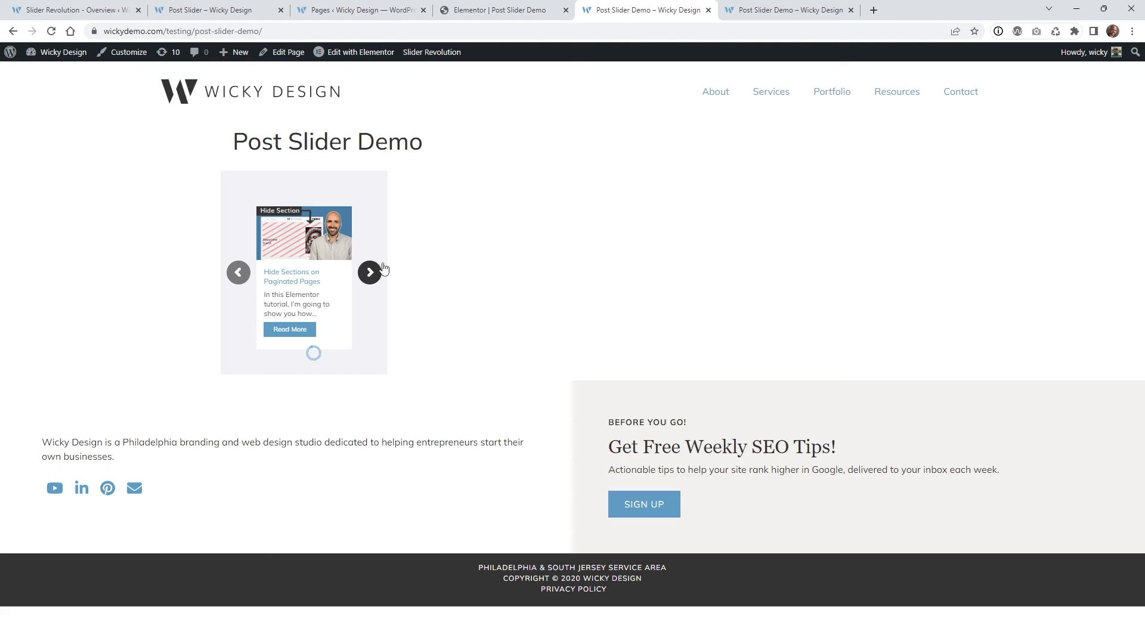
pyautogui.click(371, 275)
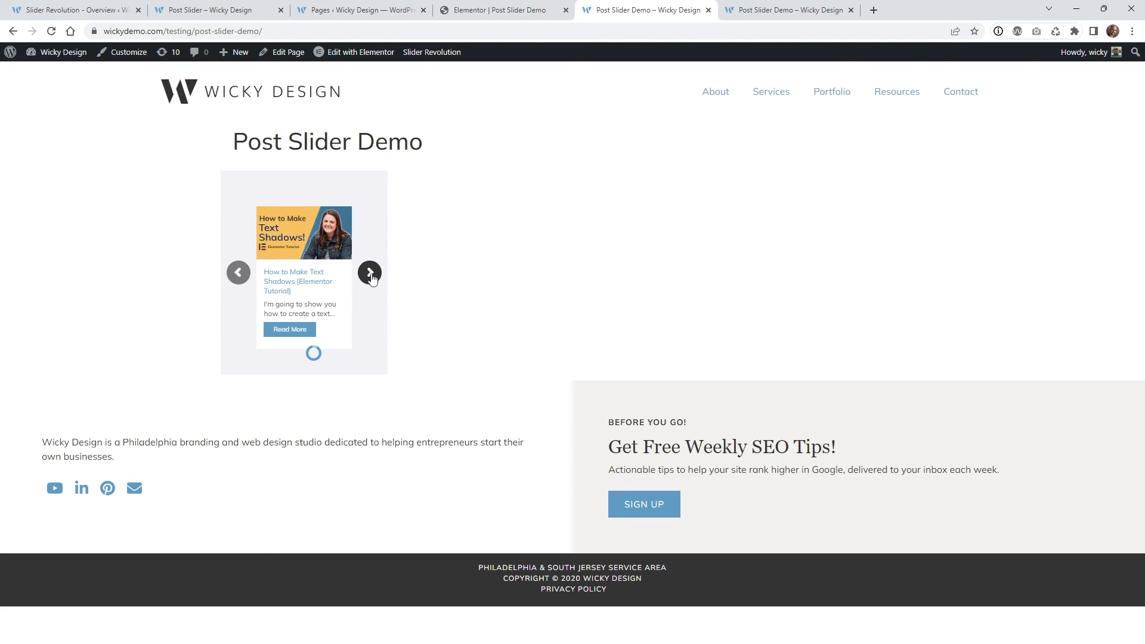
pyautogui.click(372, 279)
# Return to the Slider Revolution module editor and set the carousel sizing to Full-Width.
pyautogui.click(83, 10)
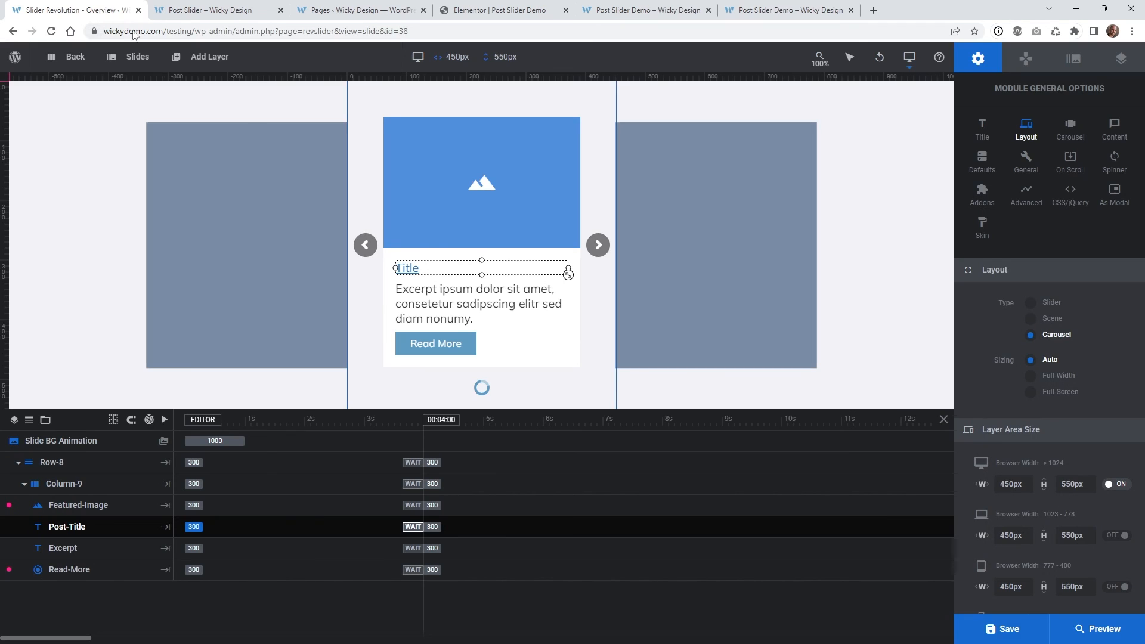
pyautogui.click(1058, 377)
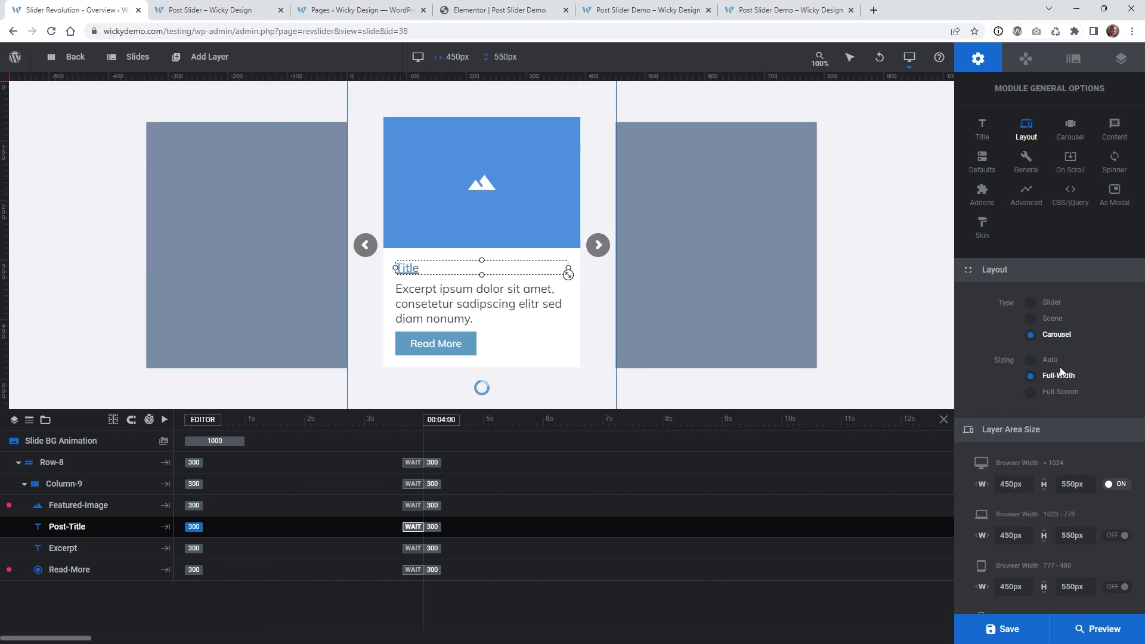